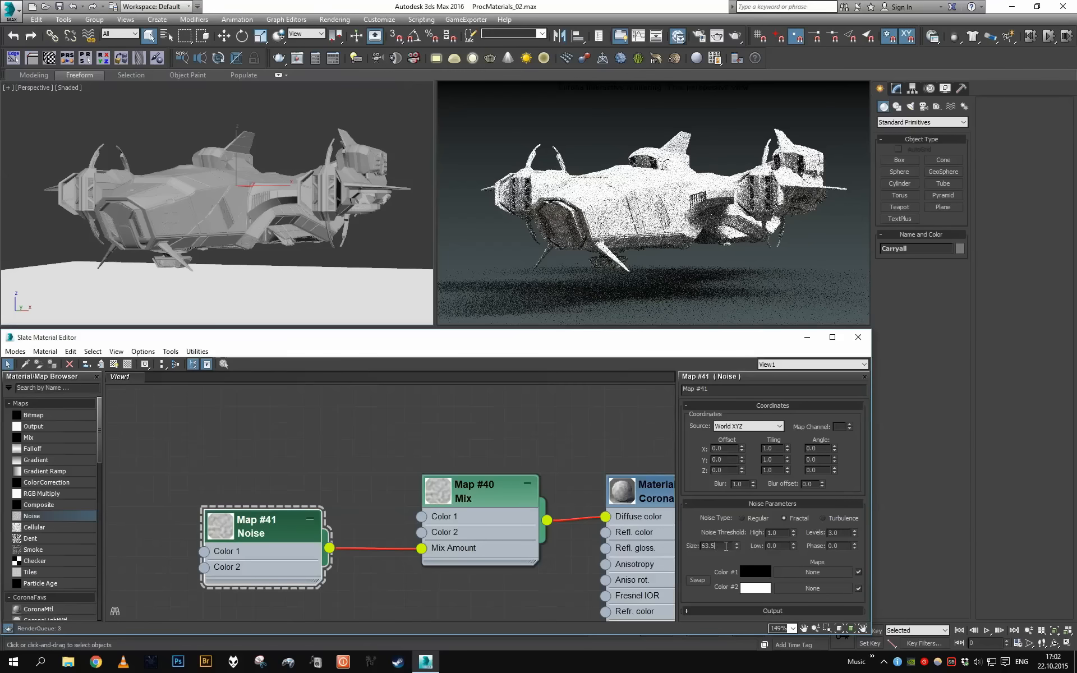
# Set the Noise map's size to 100 and its noise threshold to 0.5 high and 0.49 low.
pyautogui.doubleClick(708, 546)
pyautogui.write('100')
pyautogui.press('Return')
pyautogui.doubleClick(780, 534)
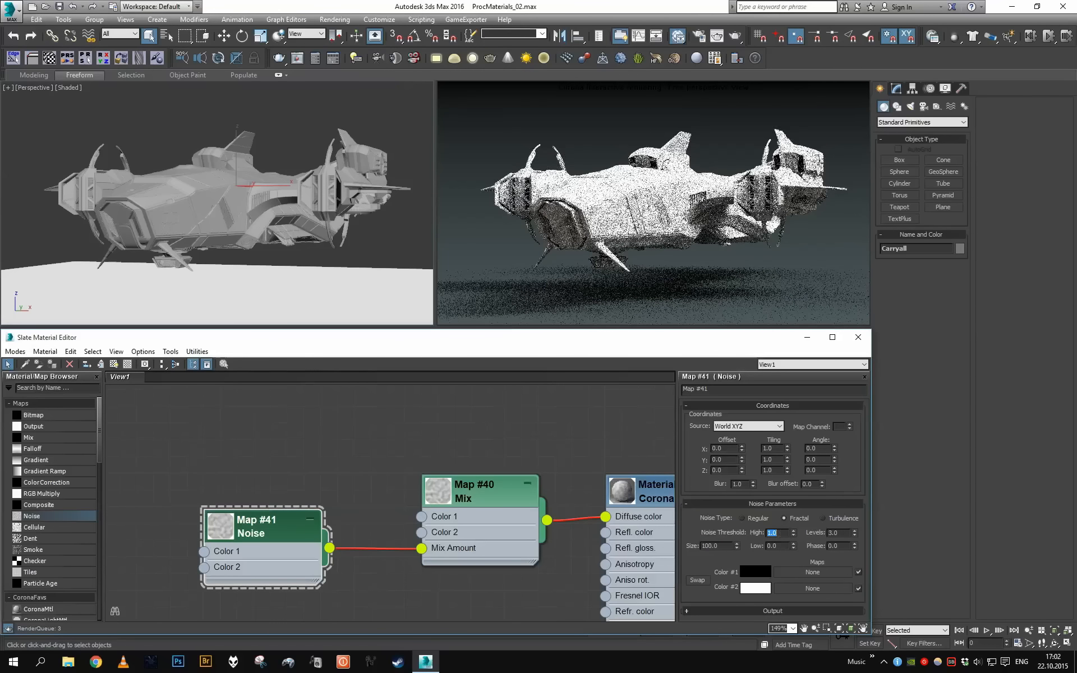
pyautogui.write('0.5')
pyautogui.press('Tab')
pyautogui.write('.49')
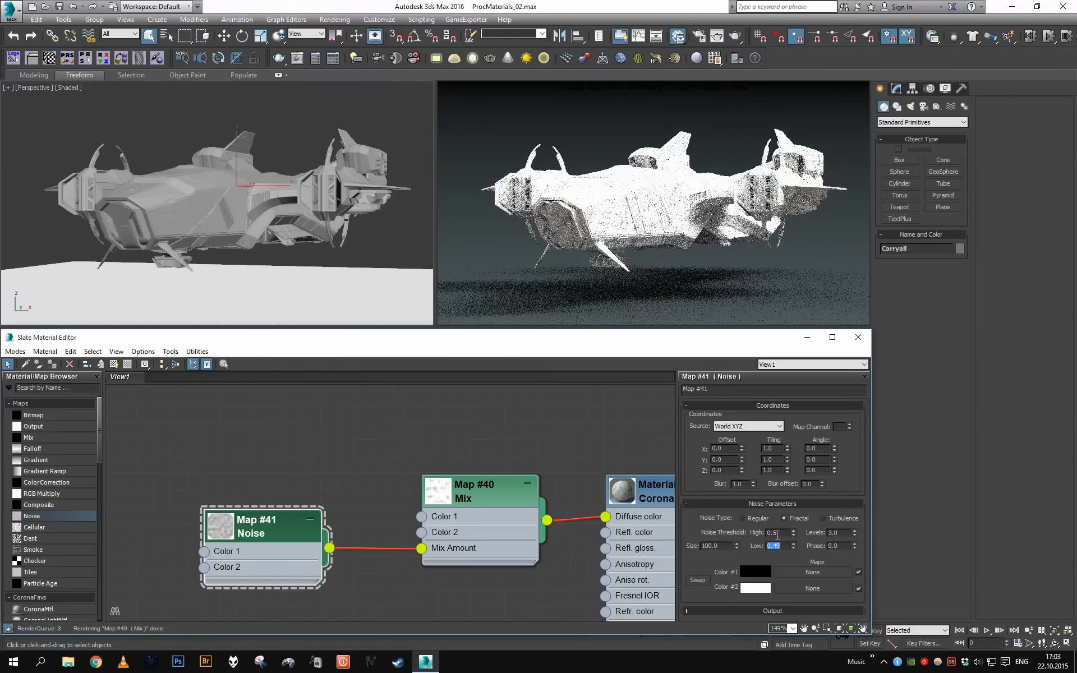
pyautogui.press('Return')
# Try a noise size of 300, and settle on a size of 250 for larger camouflage patches.
pyautogui.scroll(5, 314, 191)
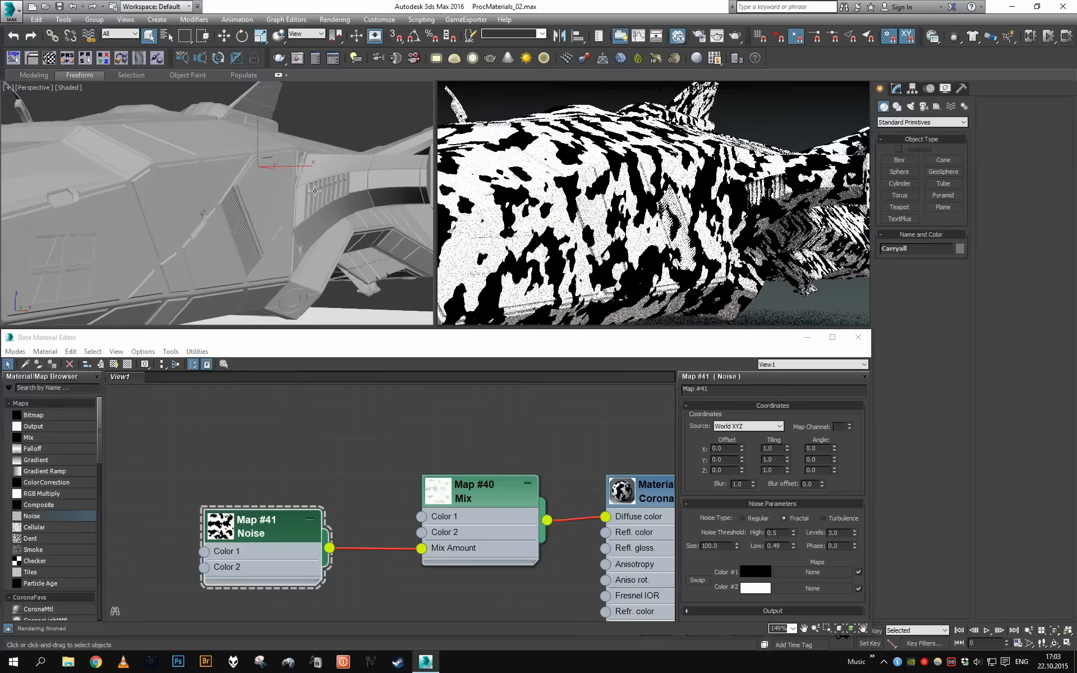
pyautogui.scroll(-5, 315, 191)
pyautogui.keyDown('alt'); pyautogui.moveTo(315, 191); pyautogui.dragTo(432, 280, button='middle'); pyautogui.keyUp('alt')
pyautogui.scroll(4, 436, 282)
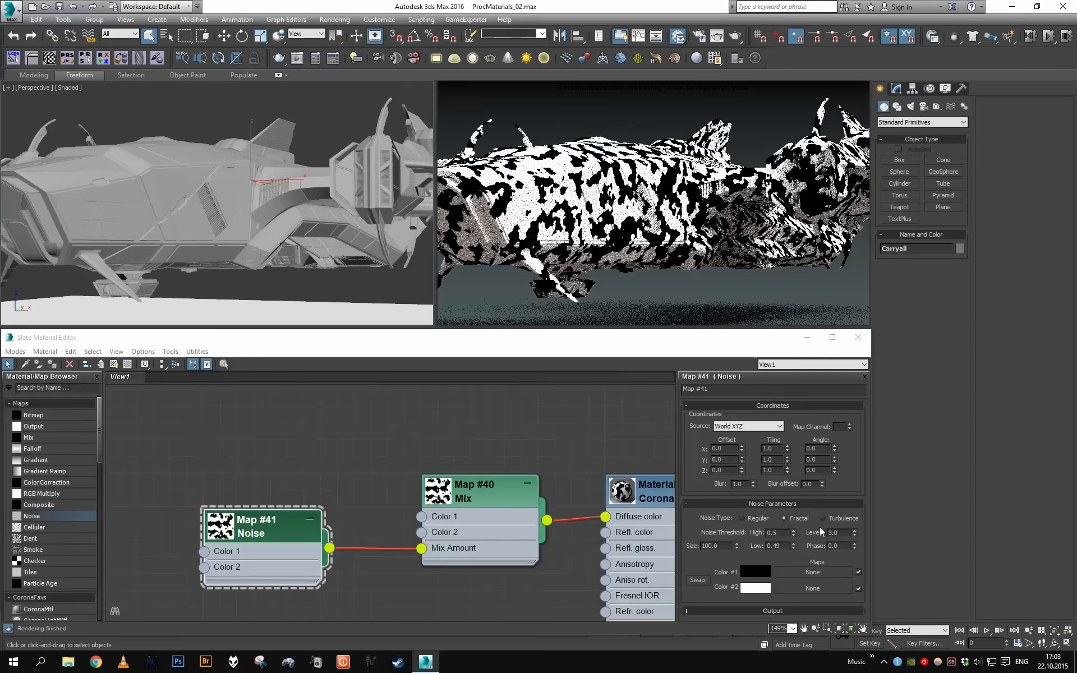
pyautogui.doubleClick(711, 545)
pyautogui.write('300')
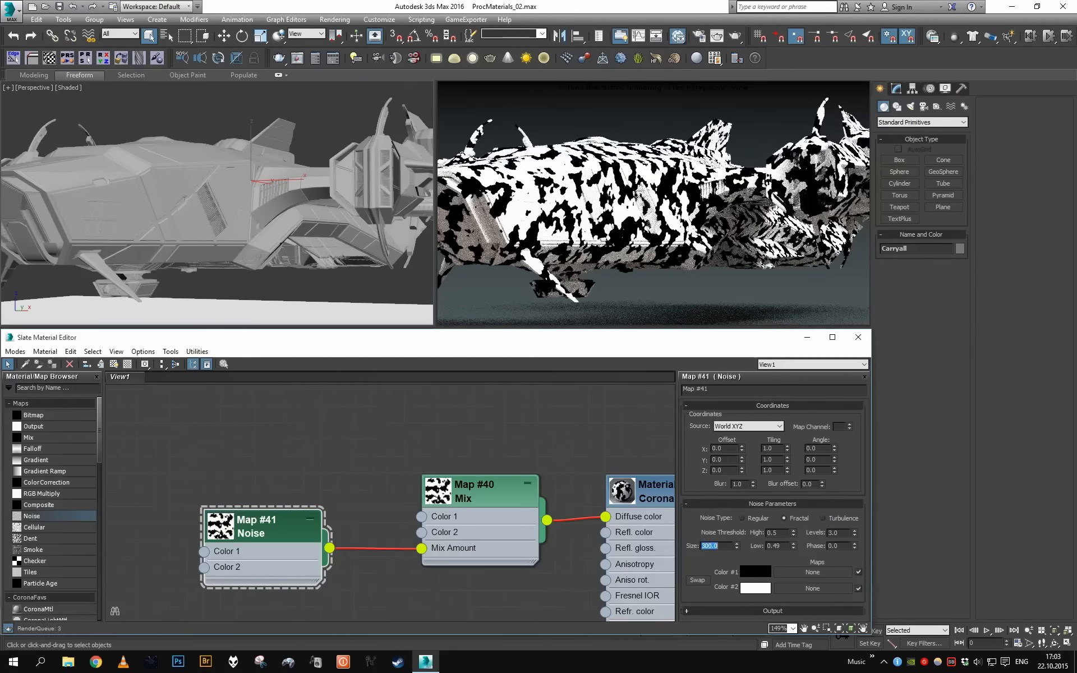
pyautogui.press('Return')
pyautogui.write('250')
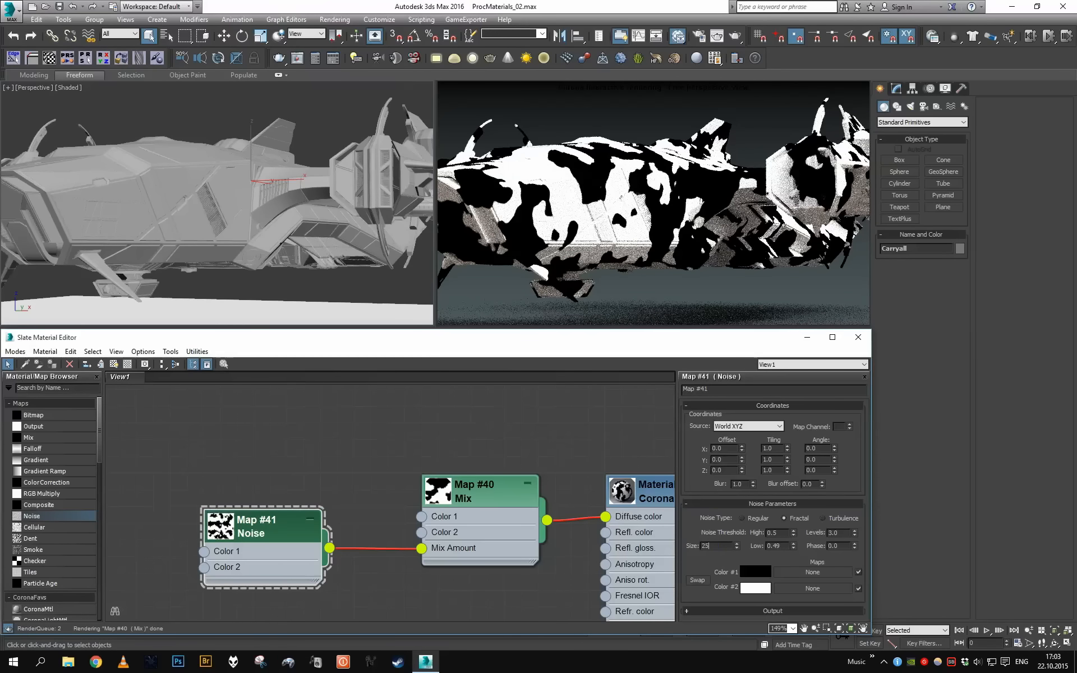
pyautogui.press('Return')
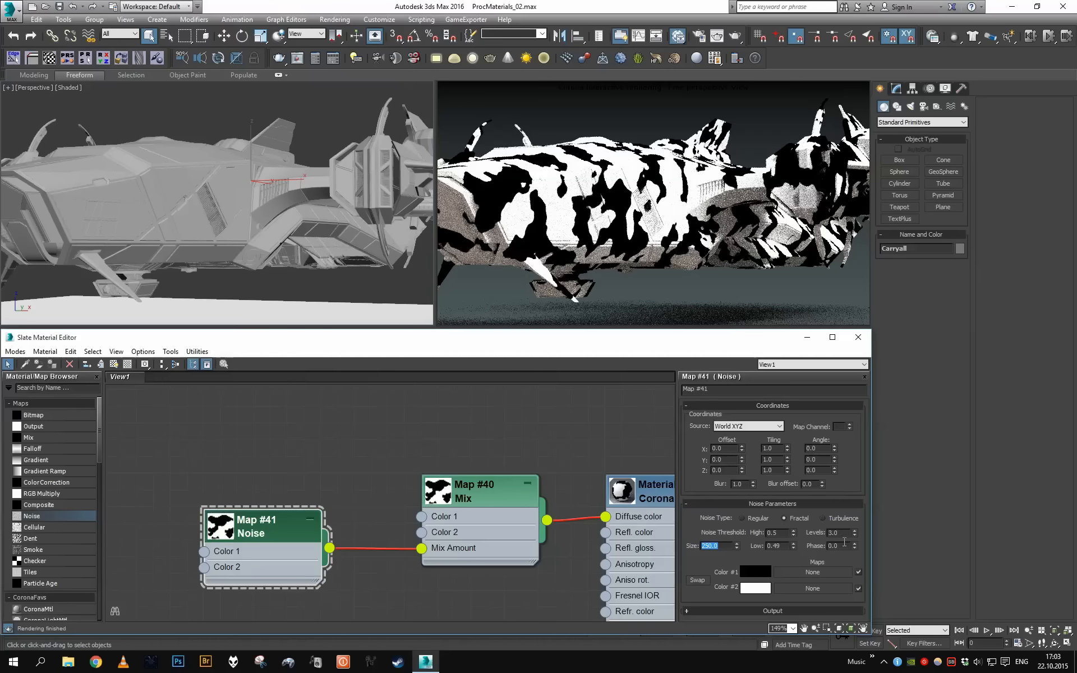
# Set the fractal Noise map's levels to 2.
pyautogui.doubleClick(842, 533)
pyautogui.write('3')
pyautogui.press('BackSpace')
pyautogui.write('2')
pyautogui.press('Return')
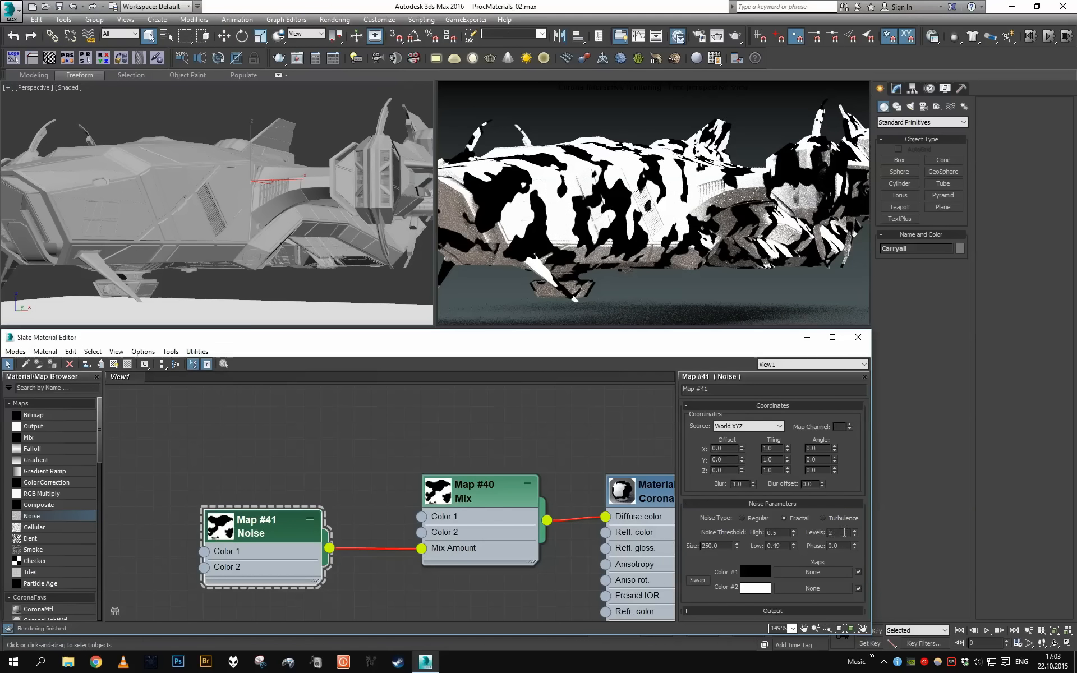
# Collapse the Noise node and set Color 2 of the Mix map to a dark warm grey, RGB 22, 20, 17.
pyautogui.keyDown('alt'); pyautogui.moveTo(291, 213); pyautogui.dragTo(363, 214, button='middle'); pyautogui.keyUp('alt')
pyautogui.scroll(3, 359, 210)
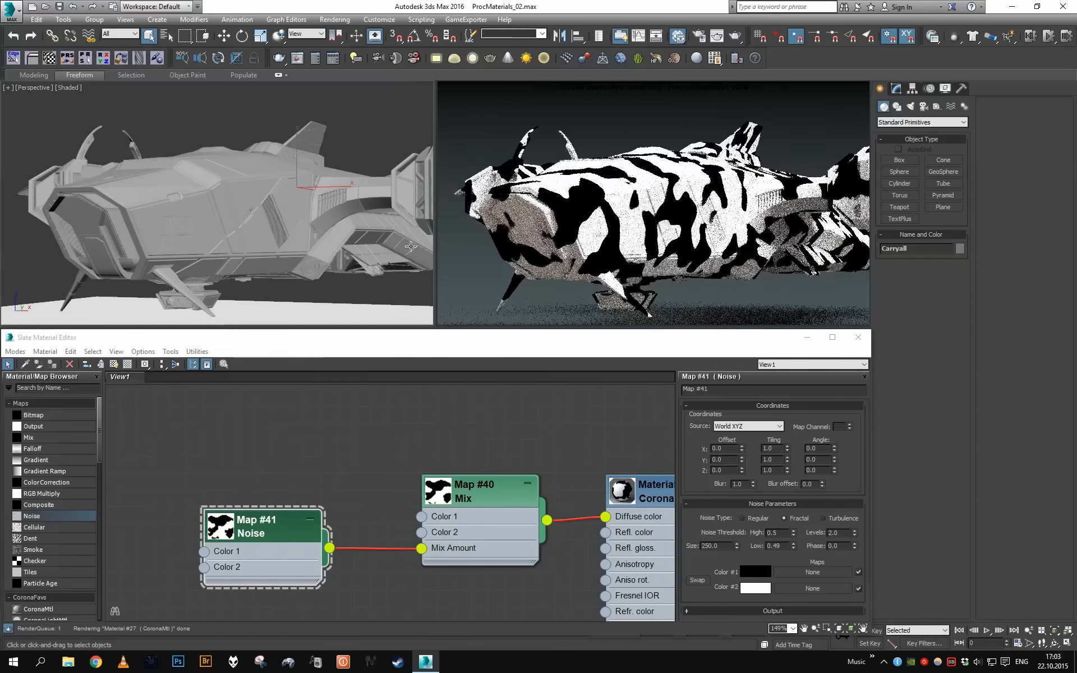
pyautogui.click(508, 487)
pyautogui.click(310, 516)
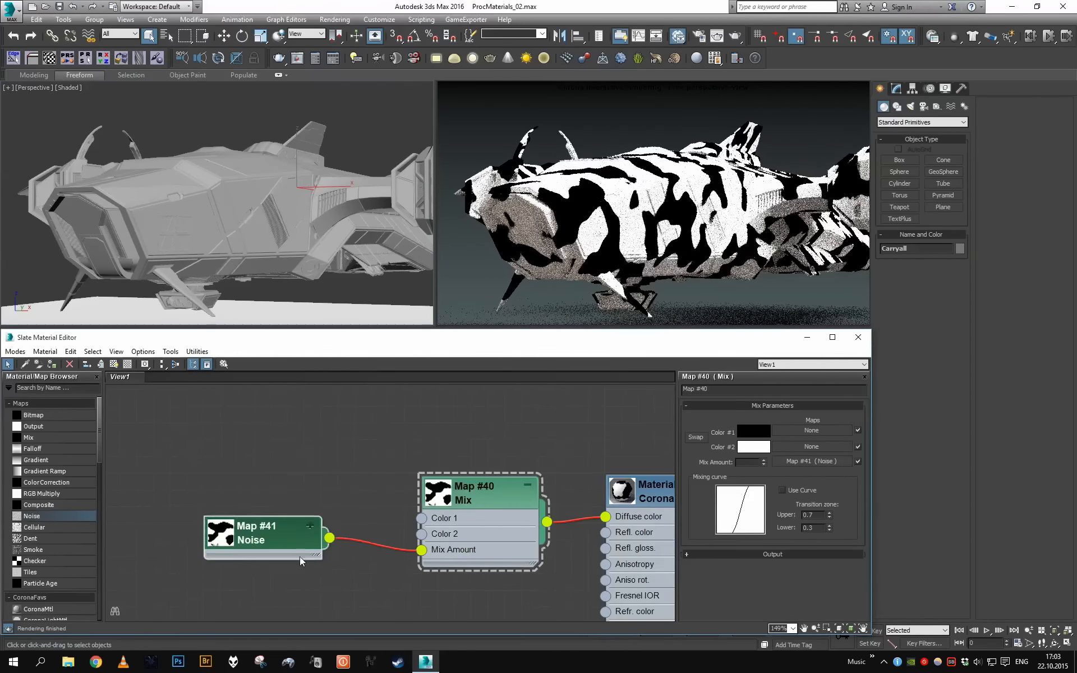
pyautogui.click(753, 447)
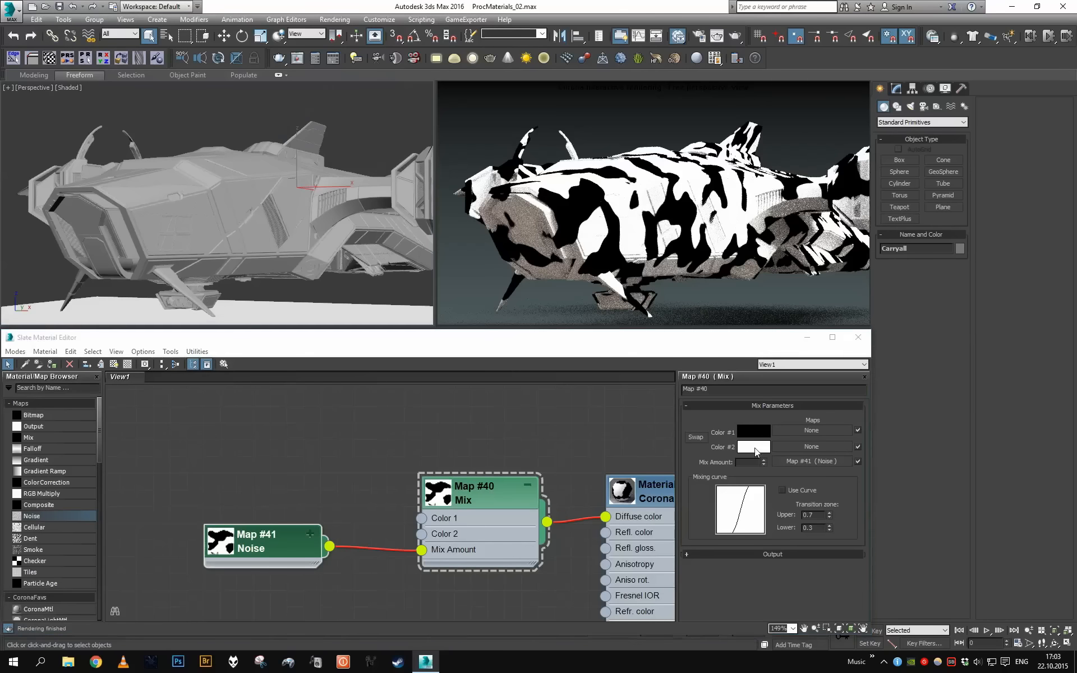
pyautogui.click(400, 129)
pyautogui.moveTo(401, 133); pyautogui.dragTo(363, 131)
pyautogui.click(364, 108)
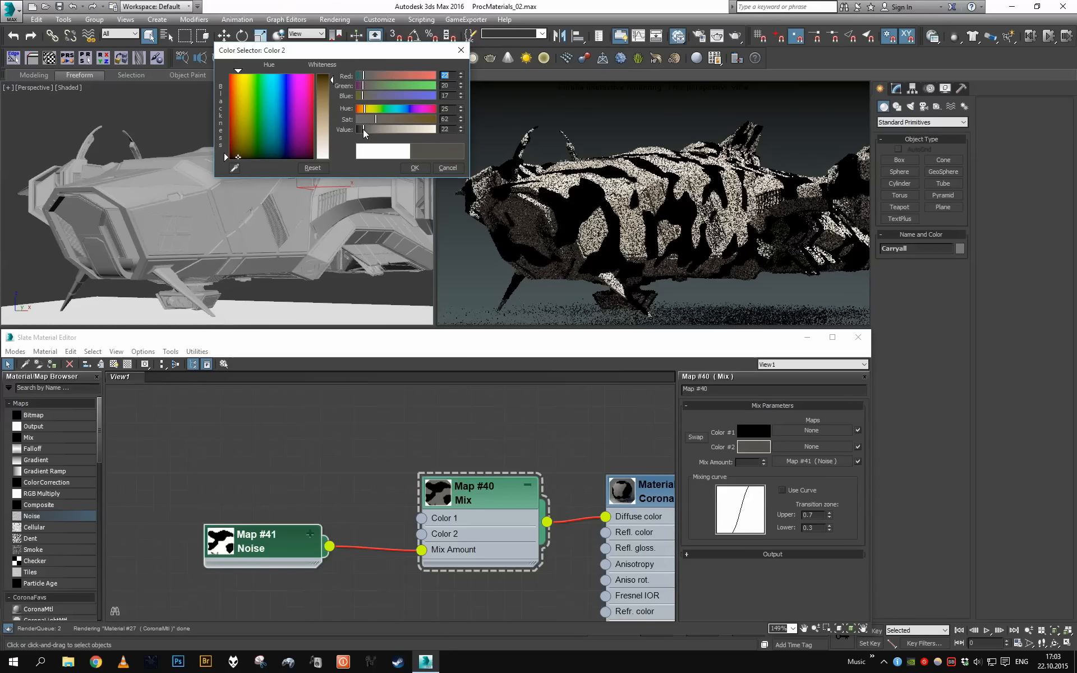
pyautogui.click(417, 168)
# Copy the Mix map's Color 2 onto Color 1 and lighten Color 1 to RGB 47, 44, 39.
pyautogui.moveTo(763, 445); pyautogui.dragTo(758, 429)
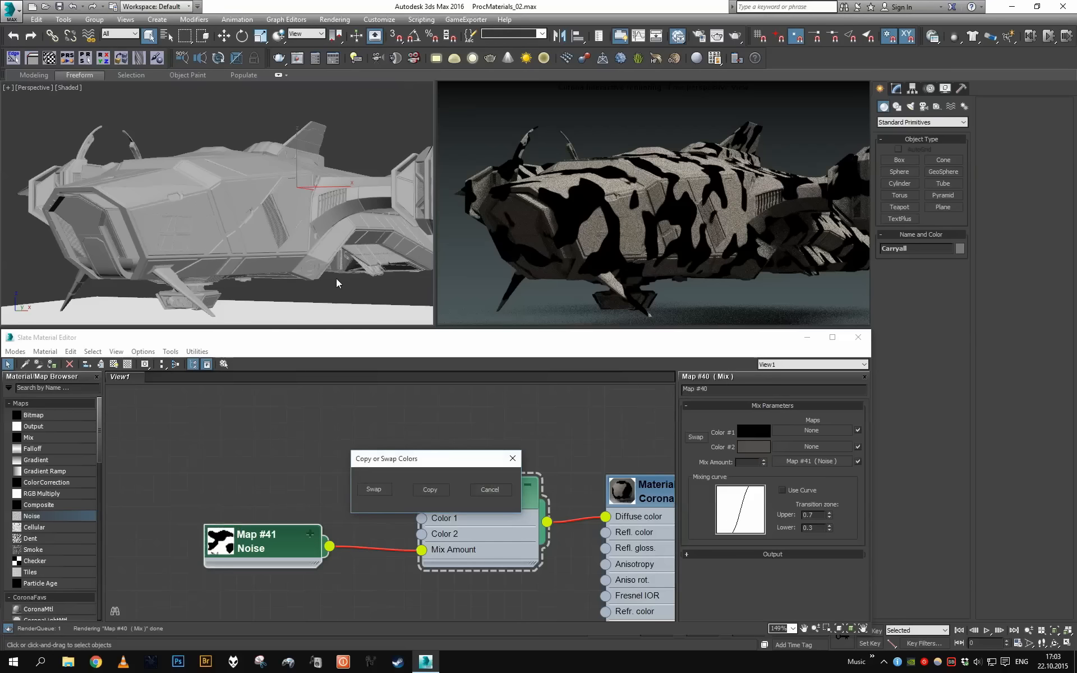
pyautogui.click(430, 490)
pyautogui.click(754, 430)
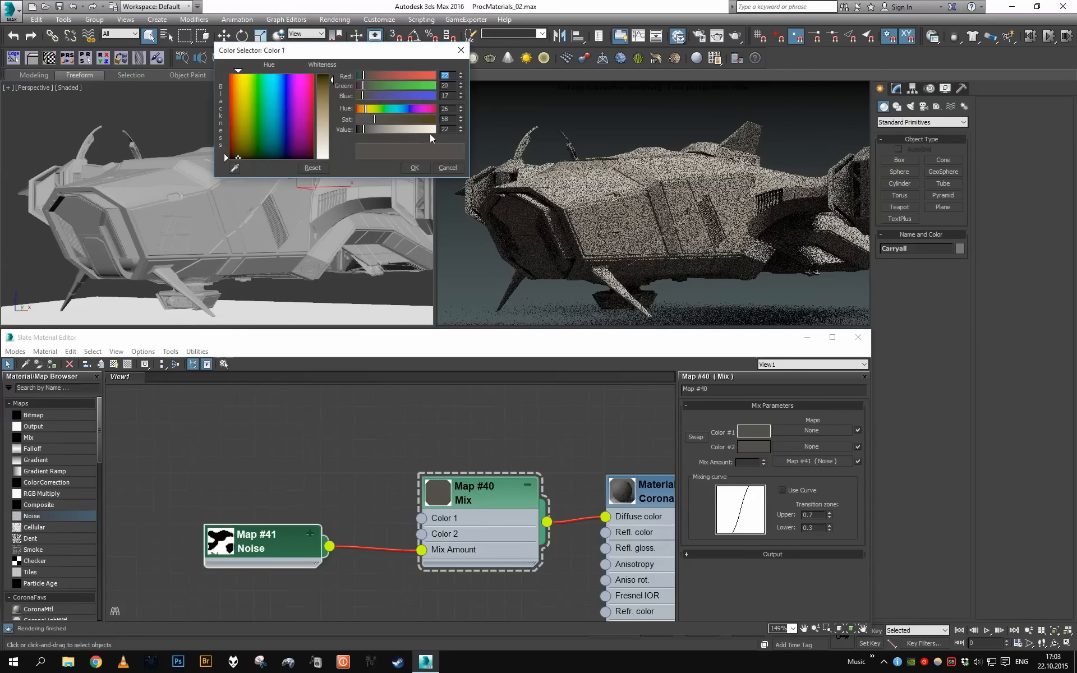
pyautogui.click(371, 129)
pyautogui.moveTo(374, 120); pyautogui.dragTo(370, 120)
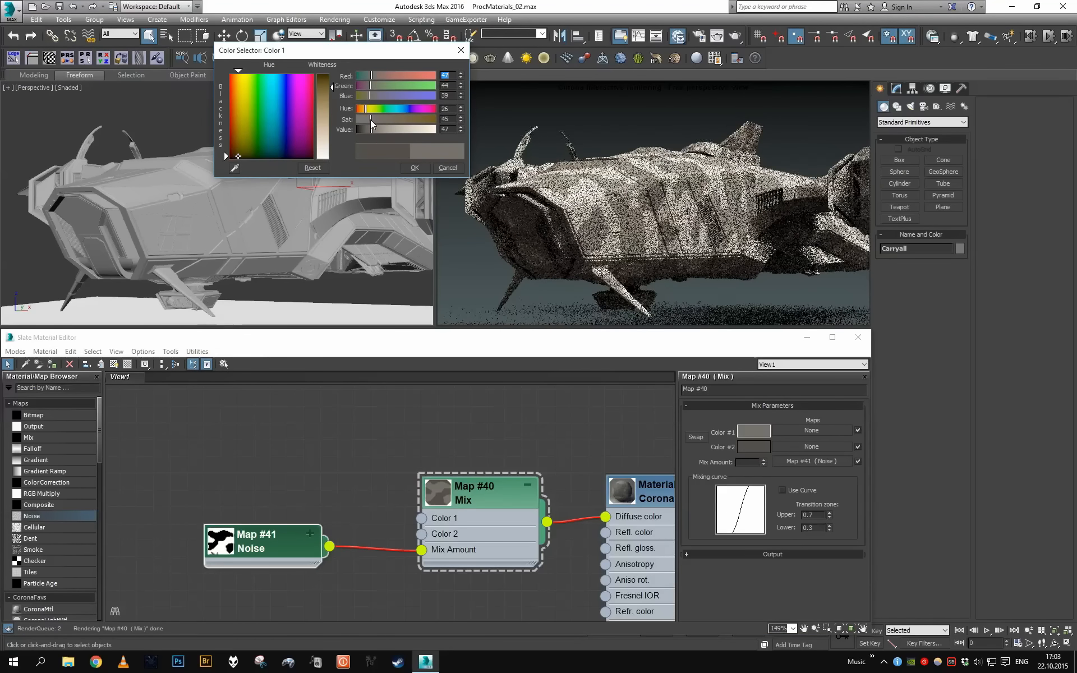
pyautogui.click(412, 167)
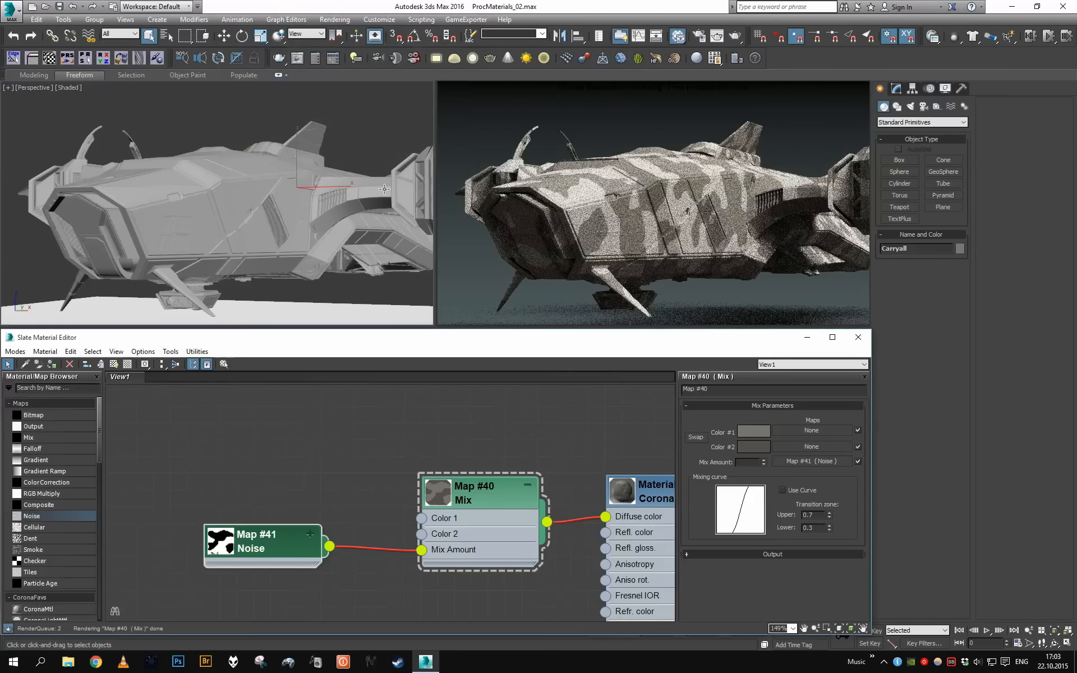
# Insert a second Mix map before the CoronaMtl's diffuse color, with the first Mix feeding its Color 2.
pyautogui.scroll(-5, 382, 503)
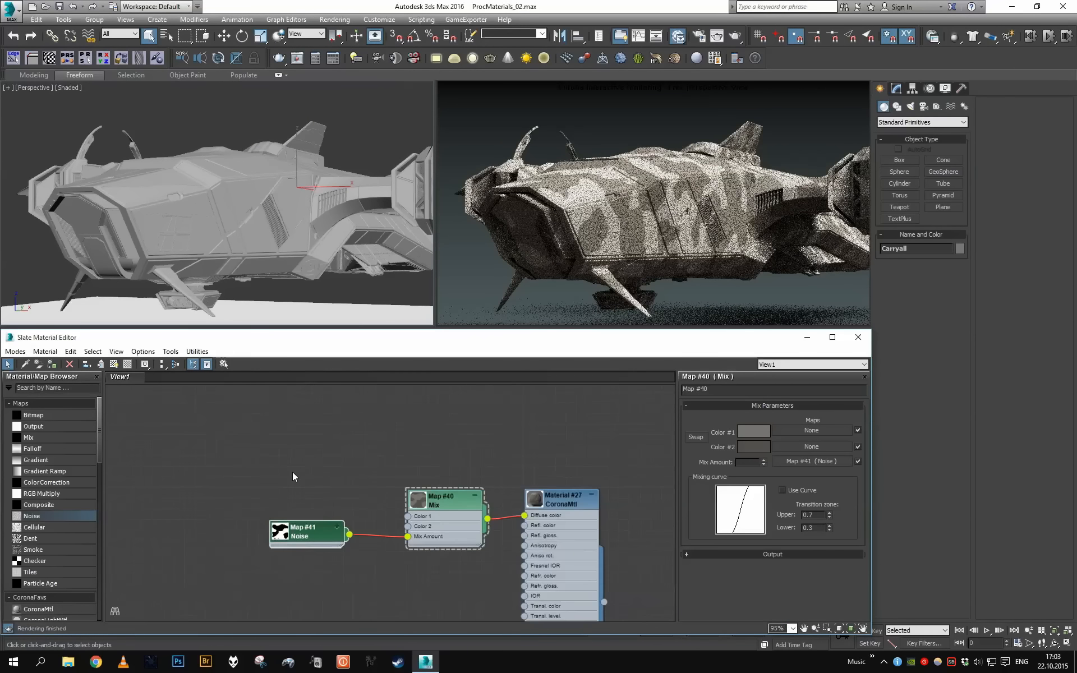
pyautogui.scroll(2, 381, 570)
pyautogui.moveTo(446, 530)
pyautogui.mouseDown()
pyautogui.moveTo(382, 538)
pyautogui.moveTo(471, 437)
pyautogui.moveTo(432, 516)
pyautogui.mouseUp()
pyautogui.click(410, 514)
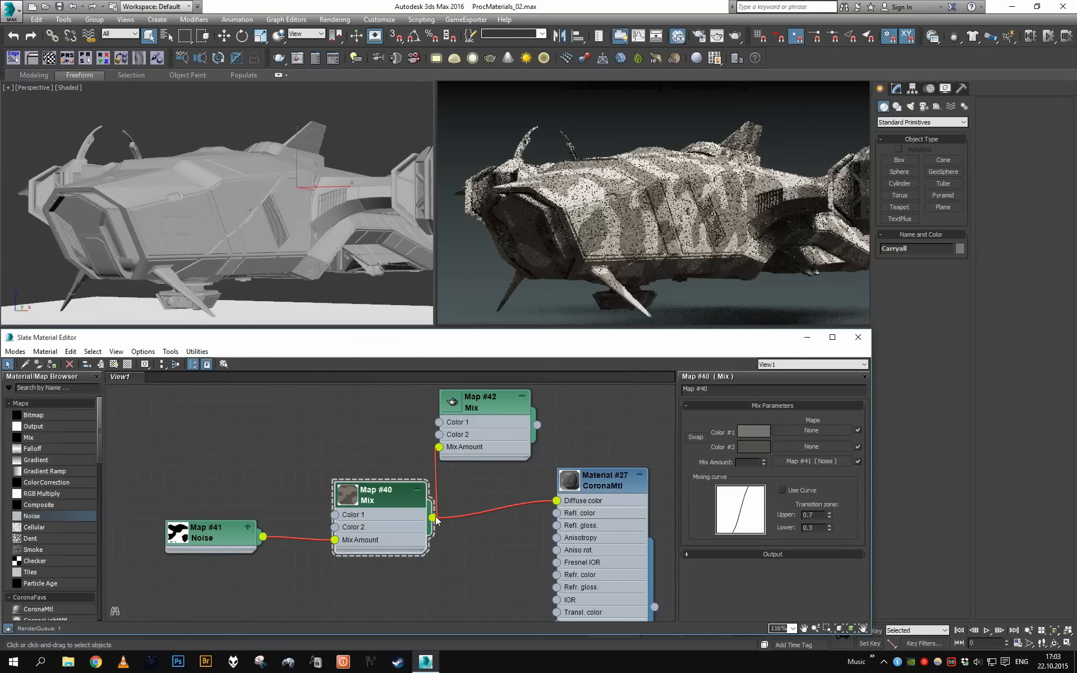
pyautogui.moveTo(438, 446); pyautogui.dragTo(438, 434)
pyautogui.moveTo(536, 424); pyautogui.dragTo(556, 500)
pyautogui.moveTo(381, 494); pyautogui.dragTo(355, 494)
pyautogui.moveTo(507, 402); pyautogui.dragTo(494, 478)
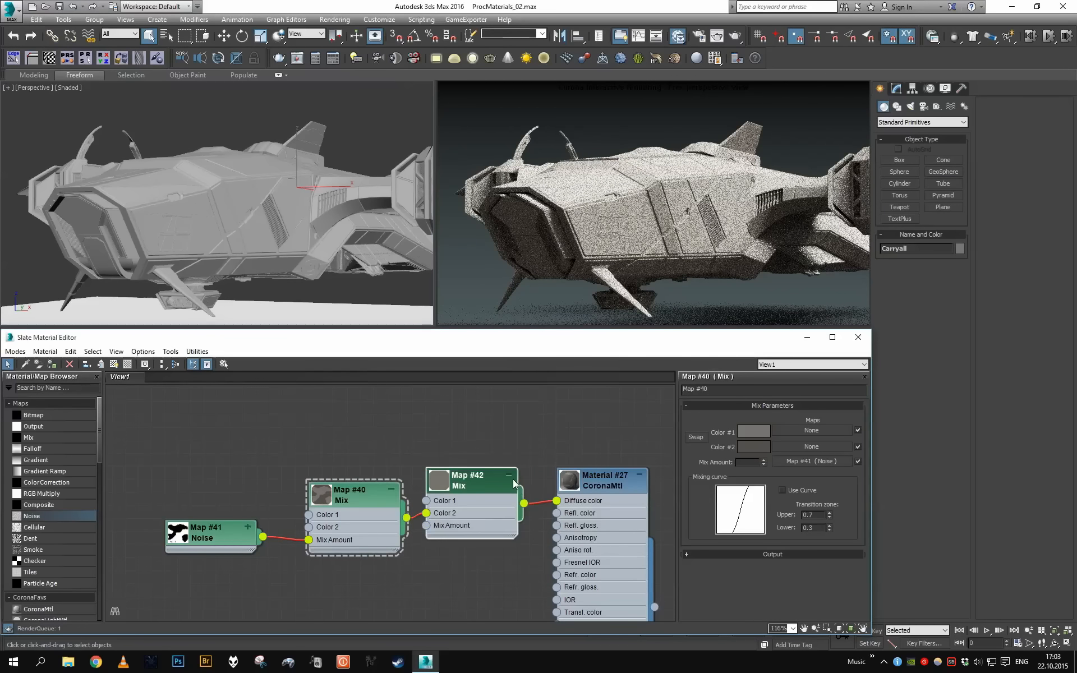
# Add a Cellular map below the first Mix and connect it to the second Mix's Mix Amount.
pyautogui.moveTo(426, 525); pyautogui.dragTo(218, 389)
pyautogui.click(299, 397)
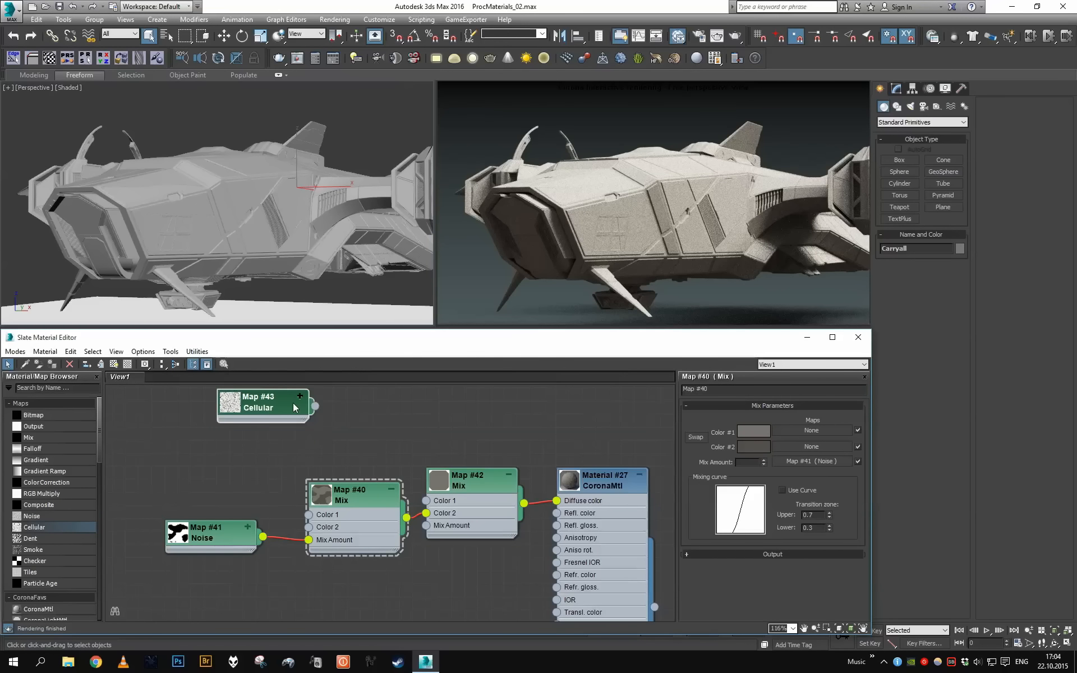
pyautogui.moveTo(360, 434); pyautogui.dragTo(295, 496)
pyautogui.moveTo(251, 413); pyautogui.dragTo(351, 592)
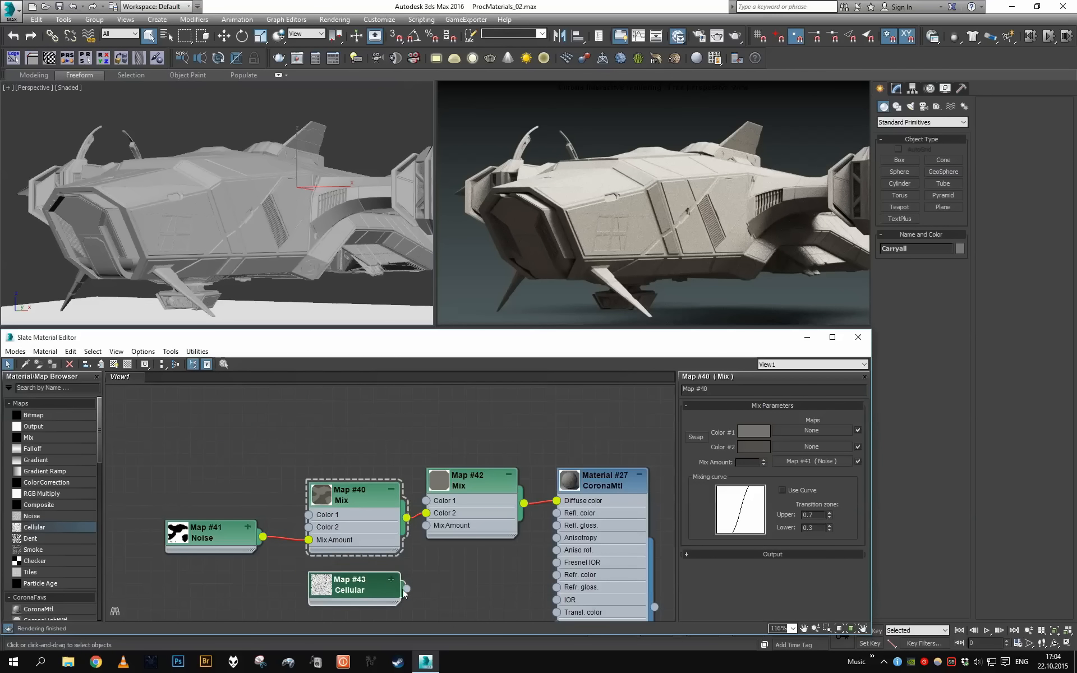
pyautogui.moveTo(424, 532); pyautogui.dragTo(426, 525)
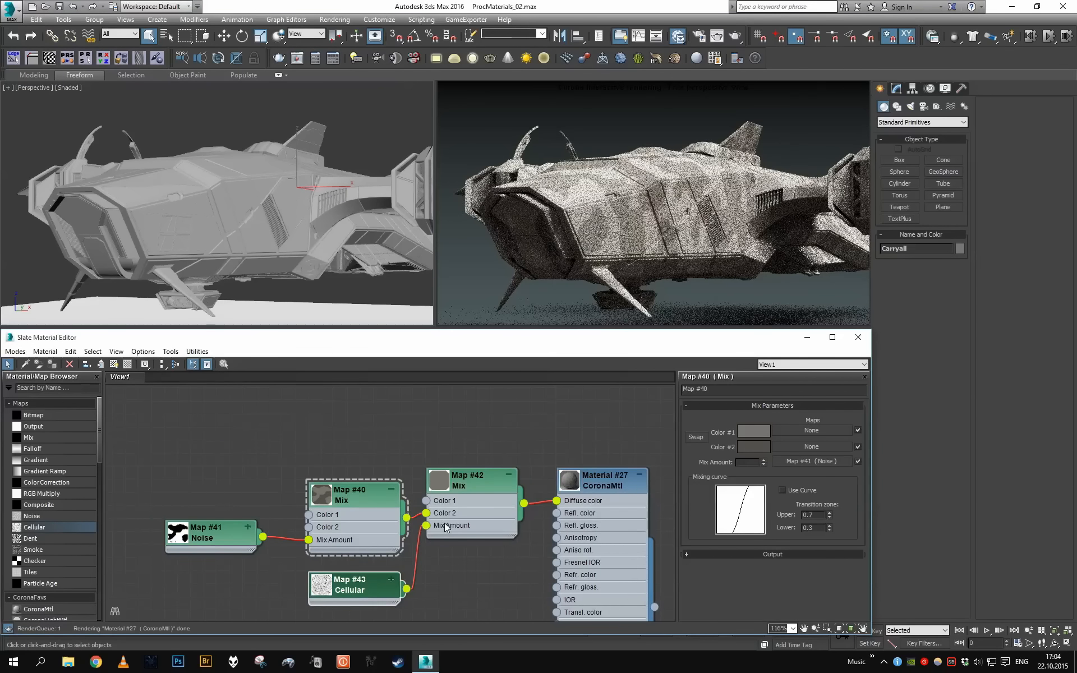
# Set the Cellular map's coordinate source to World XYZ and its cell size to 100.
pyautogui.click(353, 586)
pyautogui.click(747, 426)
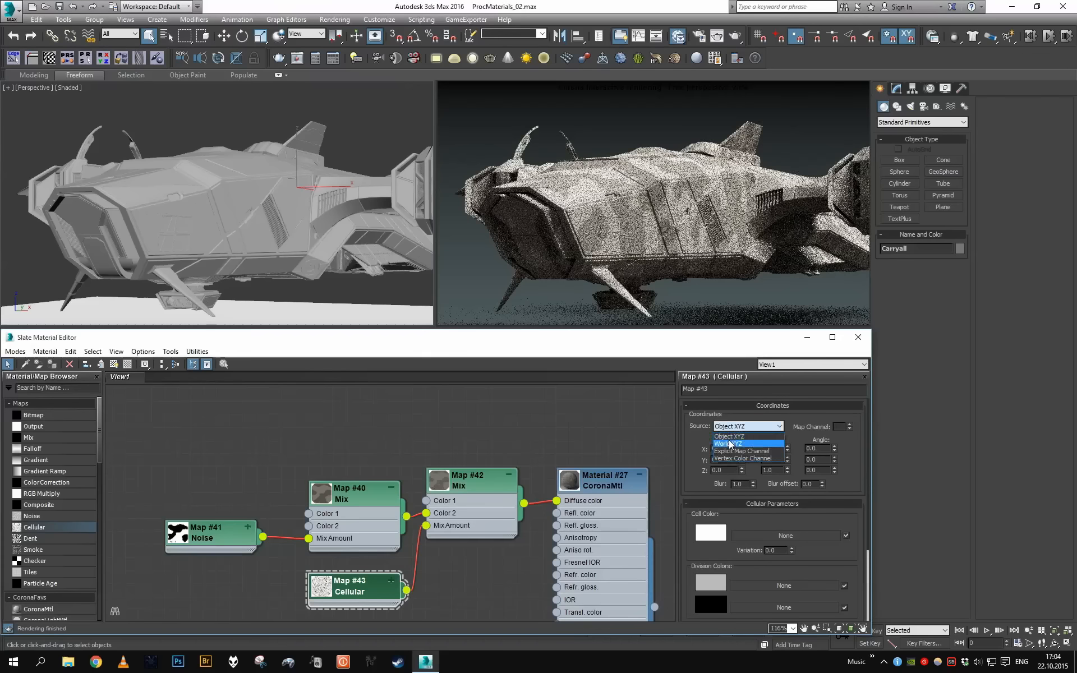
pyautogui.click(740, 442)
pyautogui.scroll(-5, 707, 459)
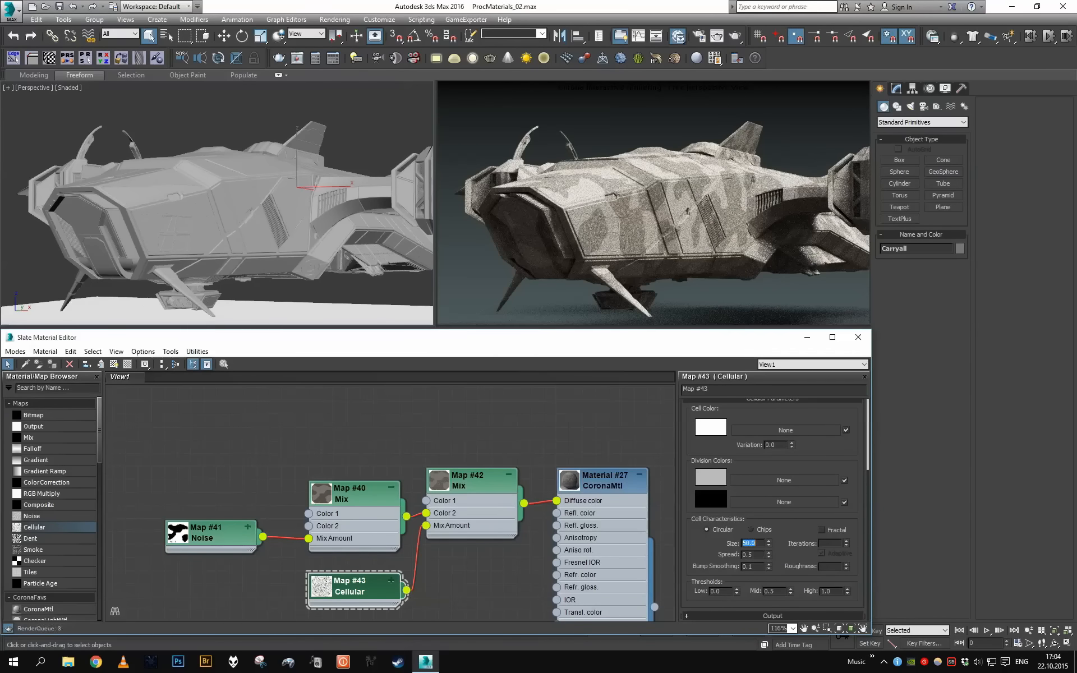
# Set Color 1 of the second Mix map to a bright, fully saturated red.
pyautogui.doubleClick(513, 507)
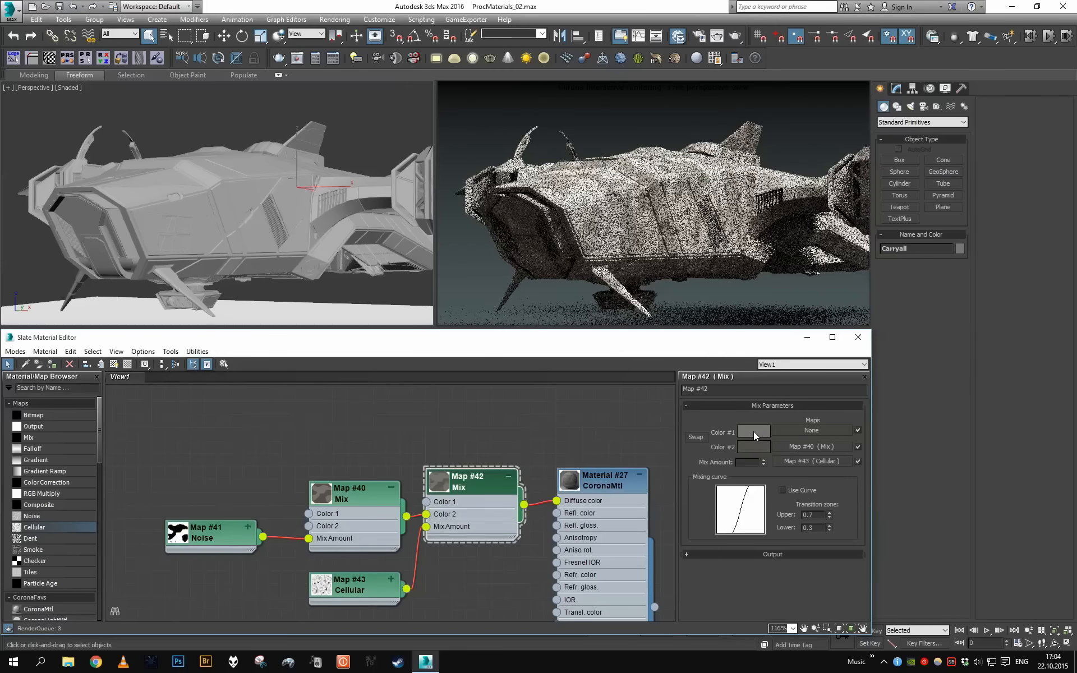
pyautogui.click(753, 432)
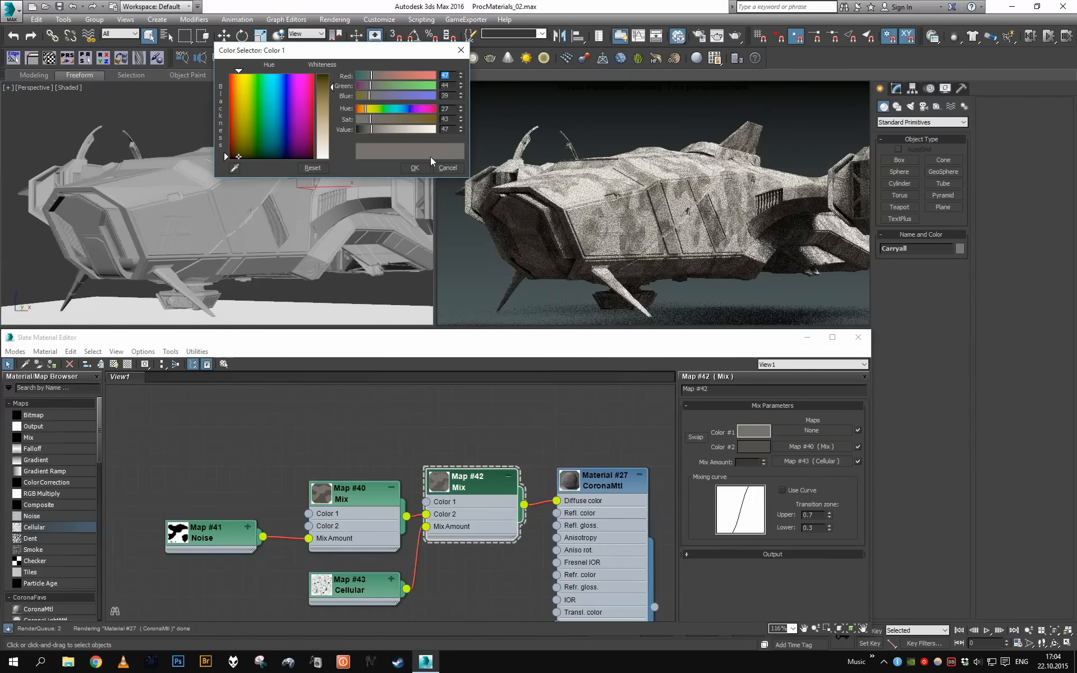
pyautogui.moveTo(422, 119); pyautogui.dragTo(436, 119)
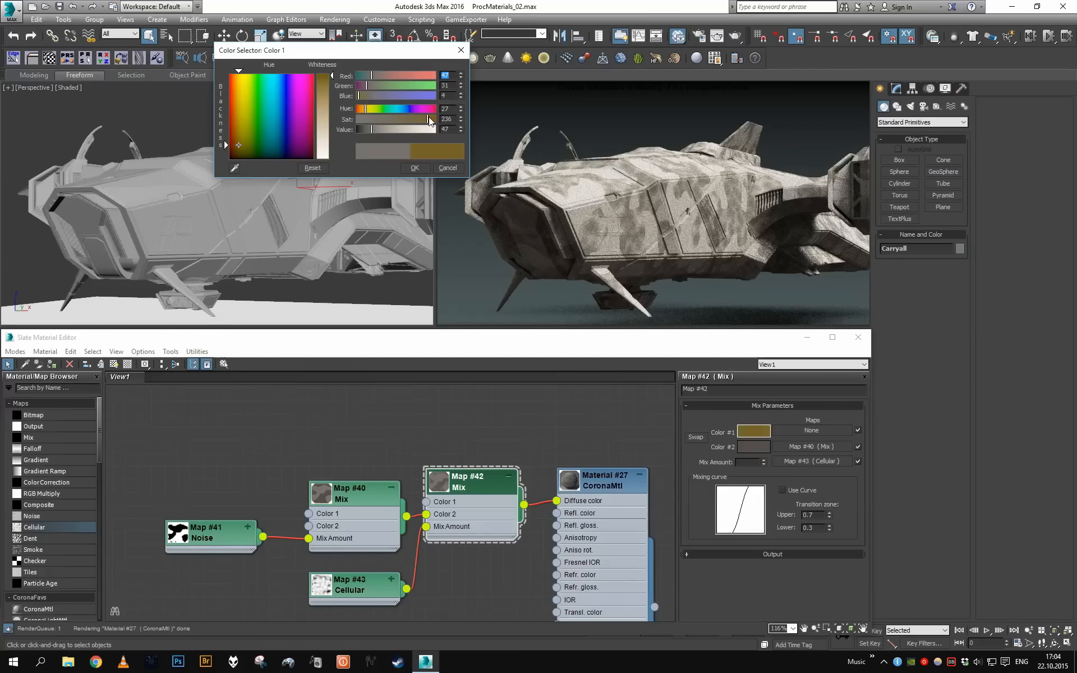
pyautogui.click(429, 130)
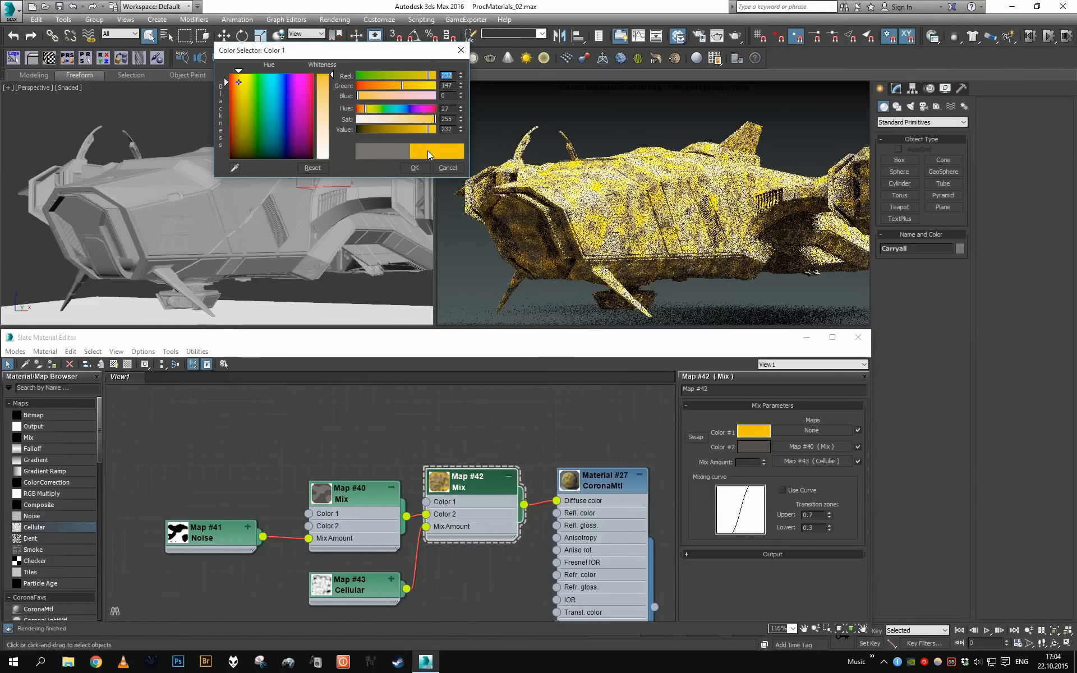
pyautogui.click(357, 108)
pyautogui.click(418, 166)
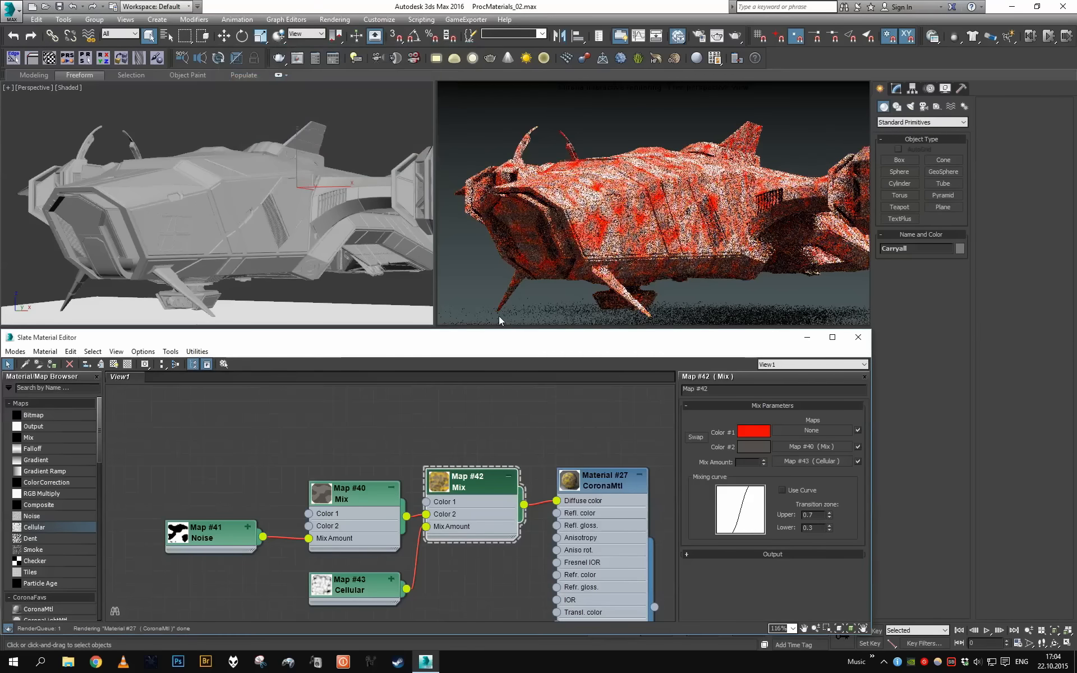
# Set the Cellular map's spread to 1.0 in its cell characteristics.
pyautogui.doubleClick(359, 583)
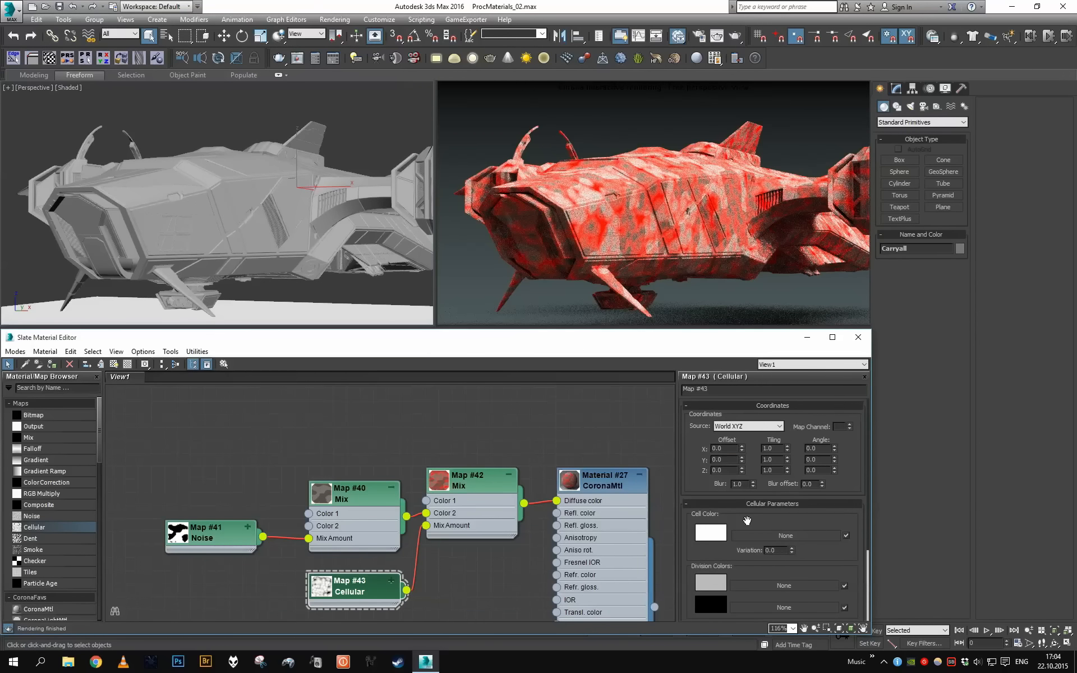
pyautogui.scroll(-4, 747, 521)
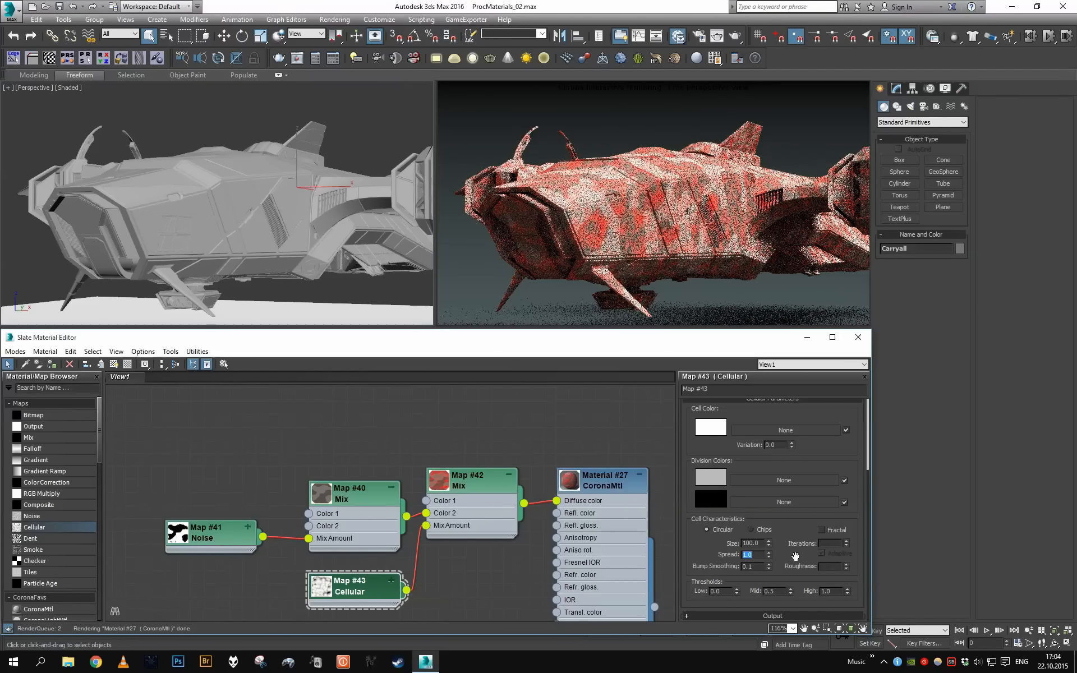
# Enable the Cellular map's output color map and shape its curve with two added points into a hard 0-to-1 step at about 0.73.
pyautogui.click(751, 615)
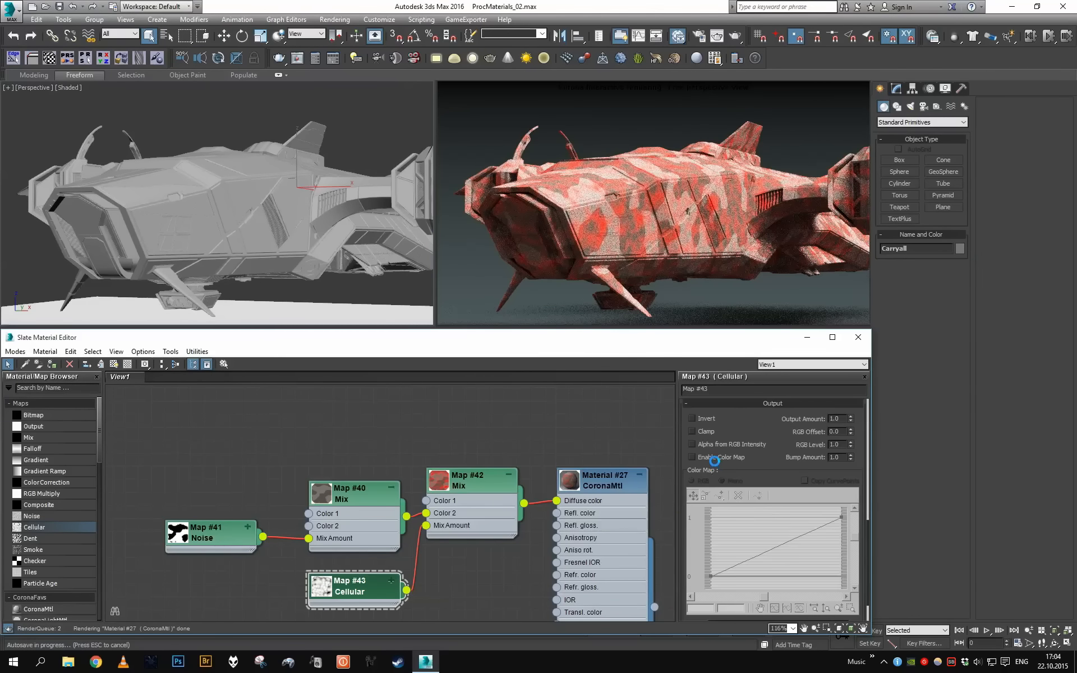
pyautogui.click(715, 458)
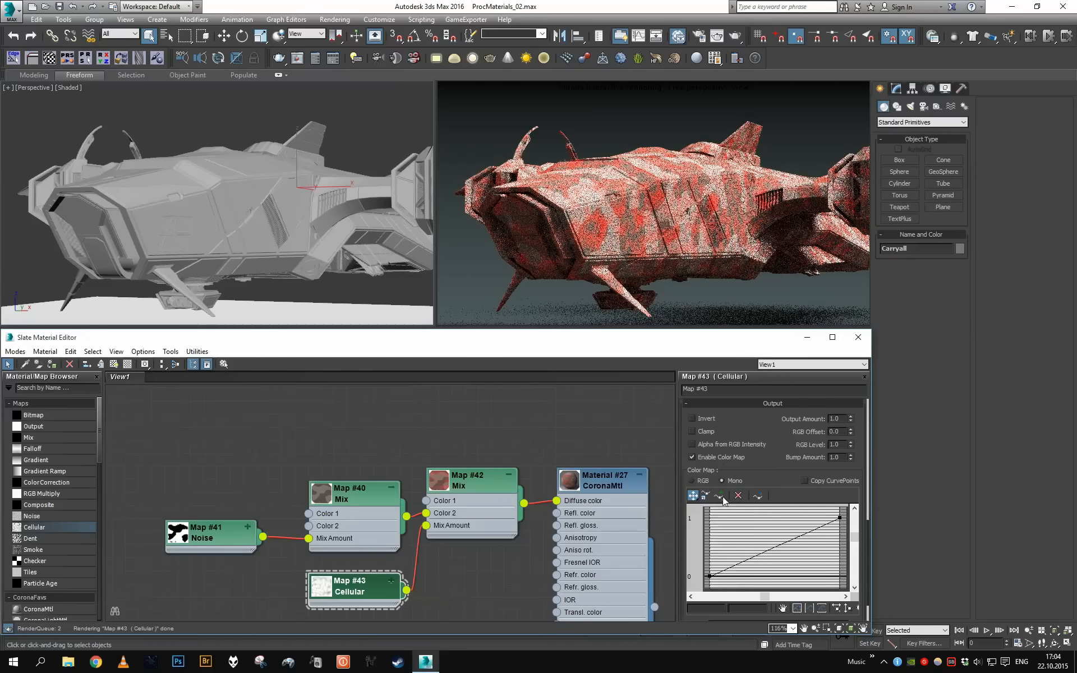
pyautogui.click(761, 552)
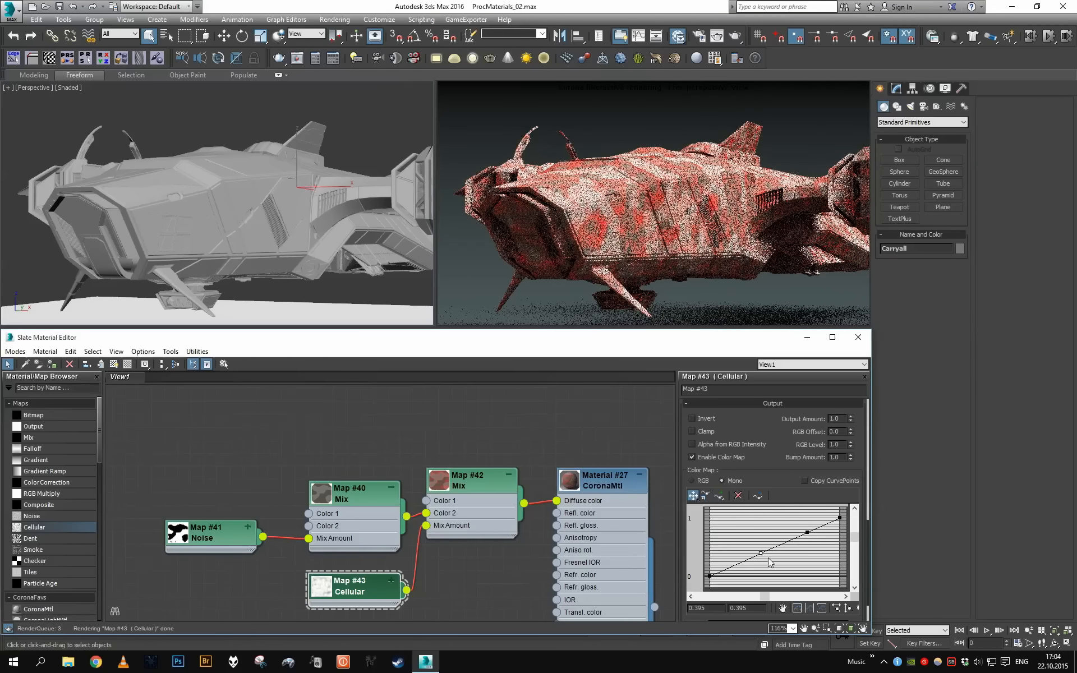
pyautogui.moveTo(760, 552); pyautogui.dragTo(789, 578)
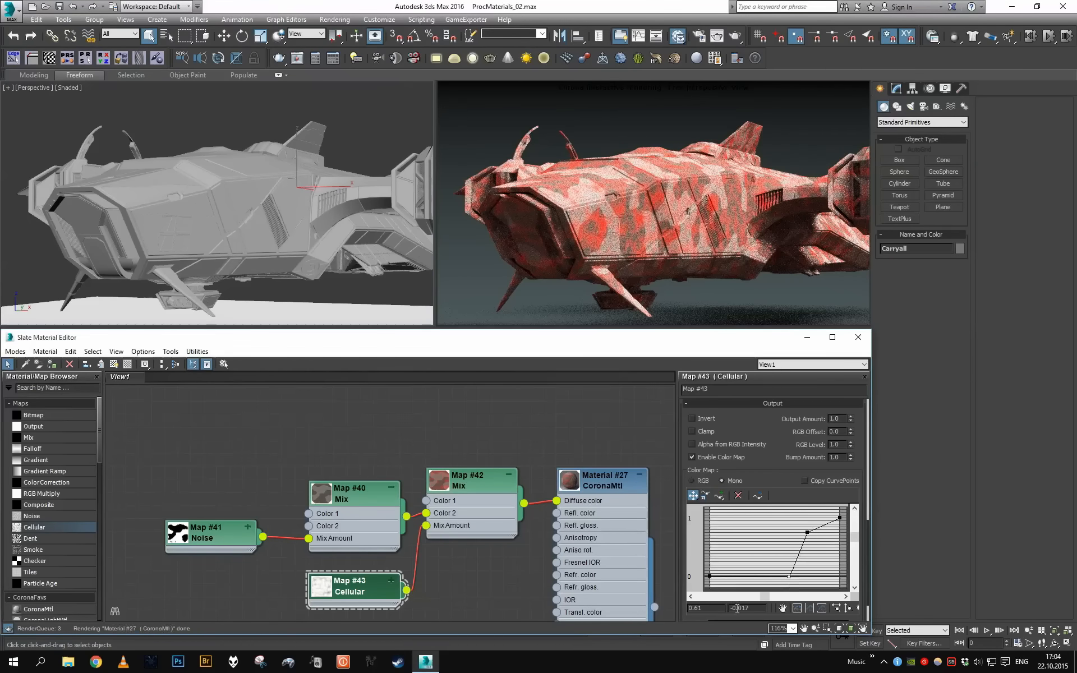
pyautogui.click(807, 533)
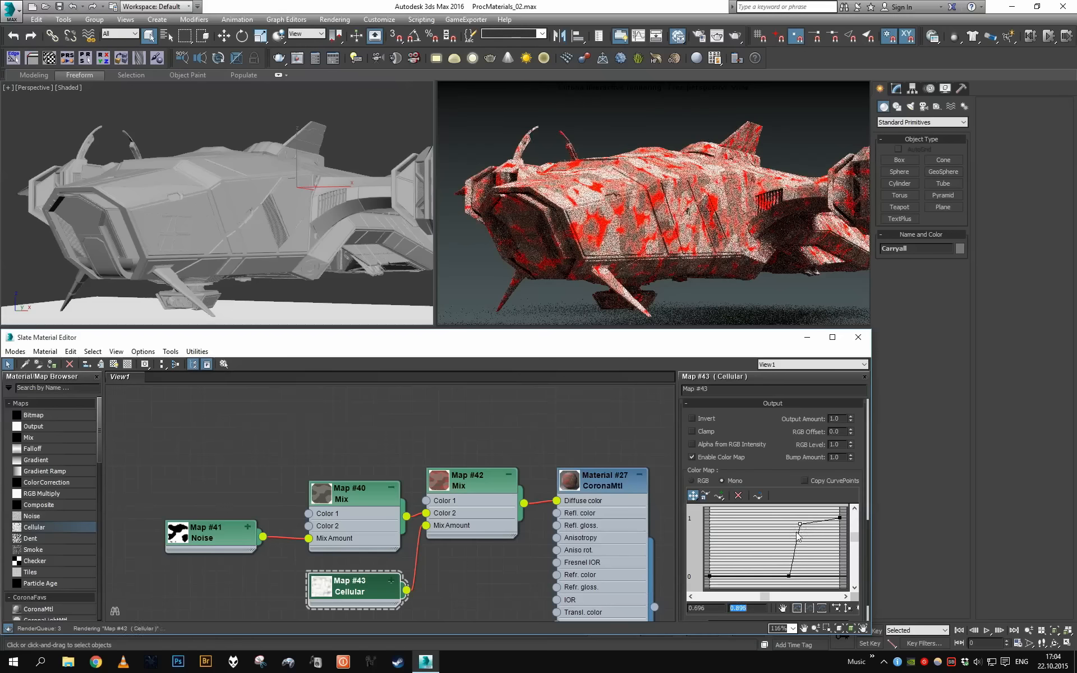
pyautogui.write('1')
pyautogui.press('Return')
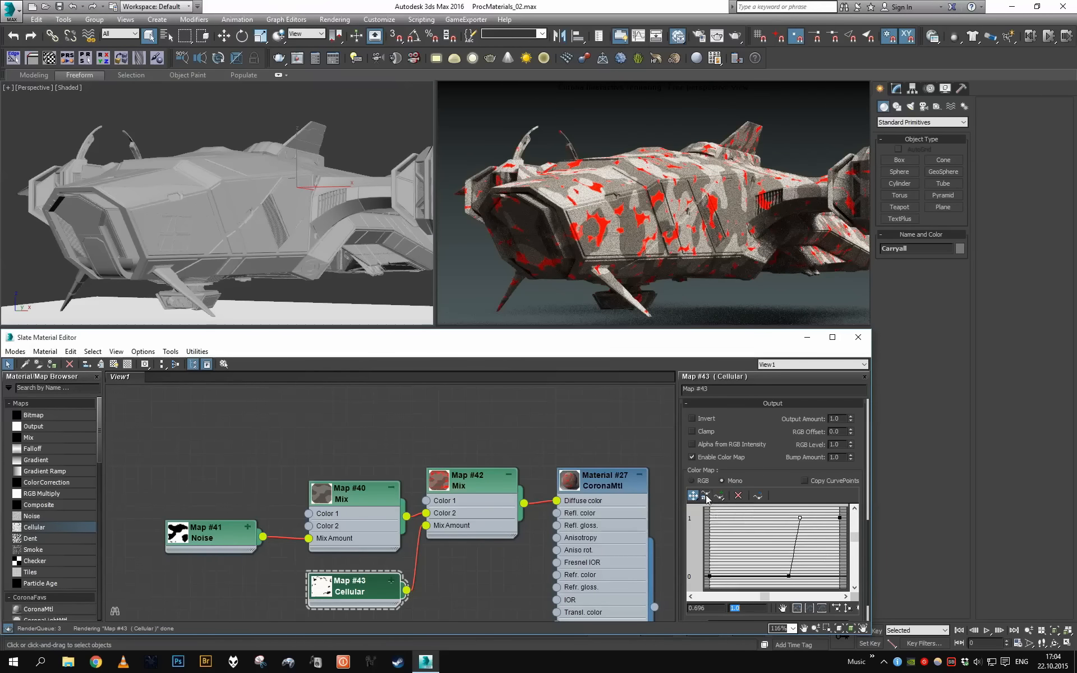
pyautogui.moveTo(692, 495); pyautogui.dragTo(693, 508)
pyautogui.moveTo(778, 513); pyautogui.dragTo(812, 580)
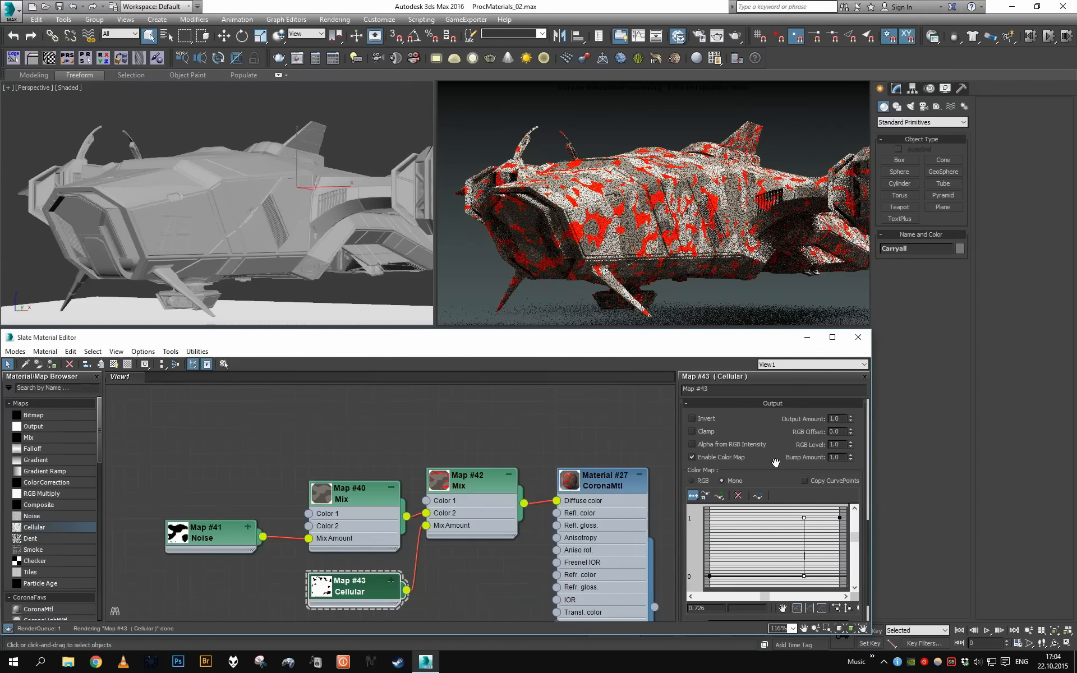
# Set the Cellular map's cell size to 250 and shift the hard step of its output curve to about 0.765.
pyautogui.scroll(3, 770, 521)
pyautogui.doubleClick(756, 436)
pyautogui.write('250')
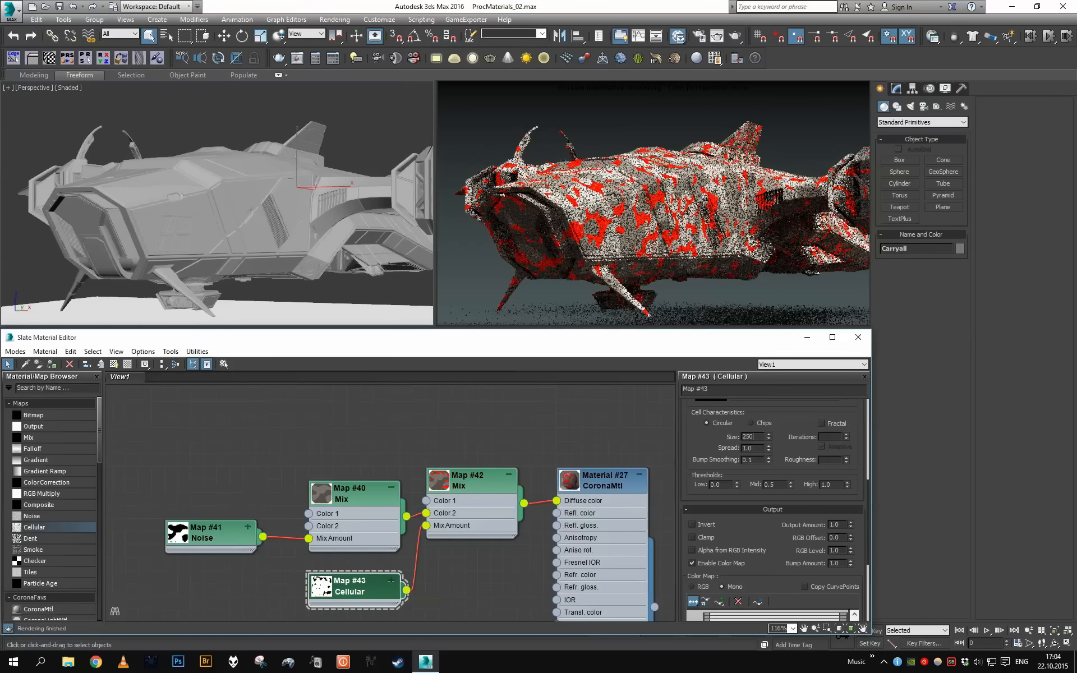
pyautogui.press('Return')
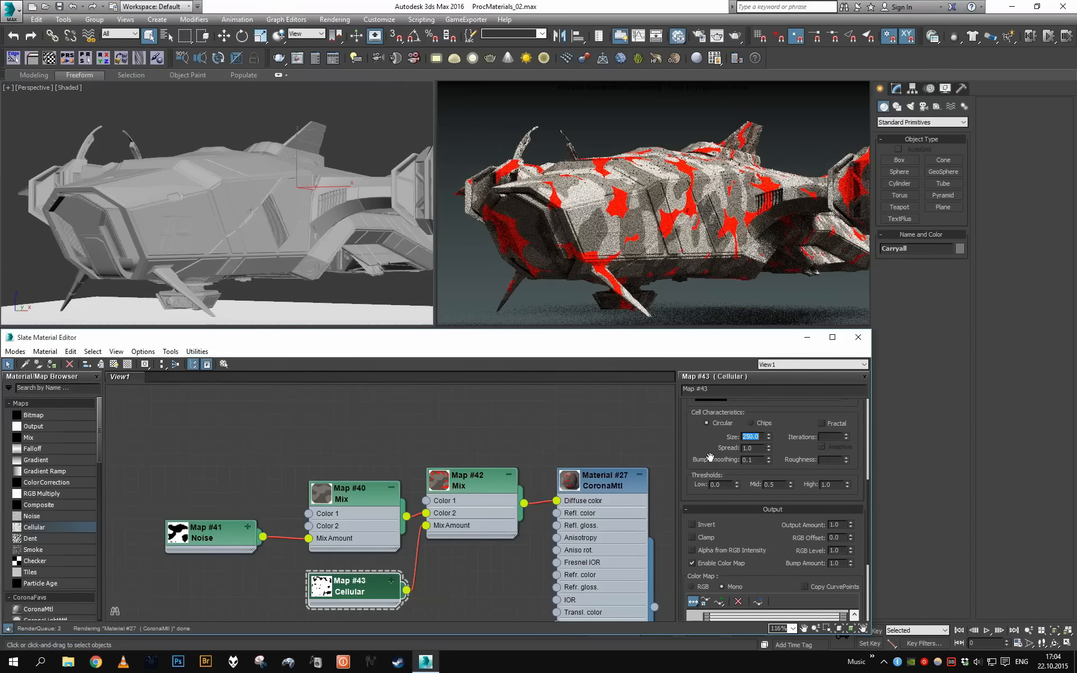
pyautogui.scroll(-3, 774, 504)
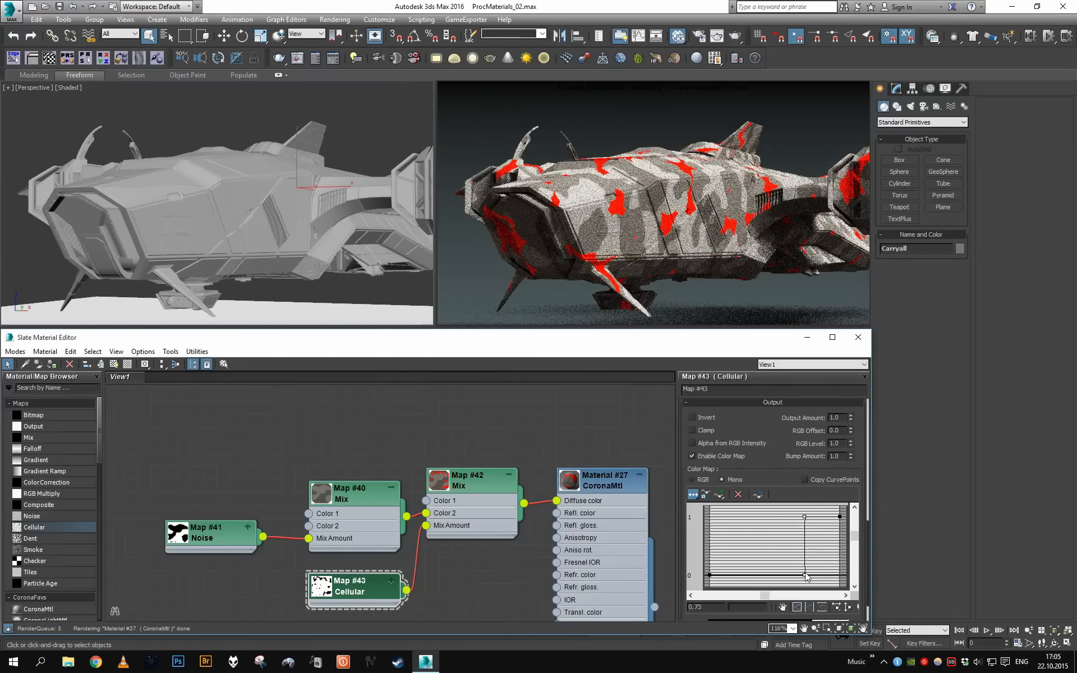
pyautogui.moveTo(805, 572); pyautogui.dragTo(807, 574)
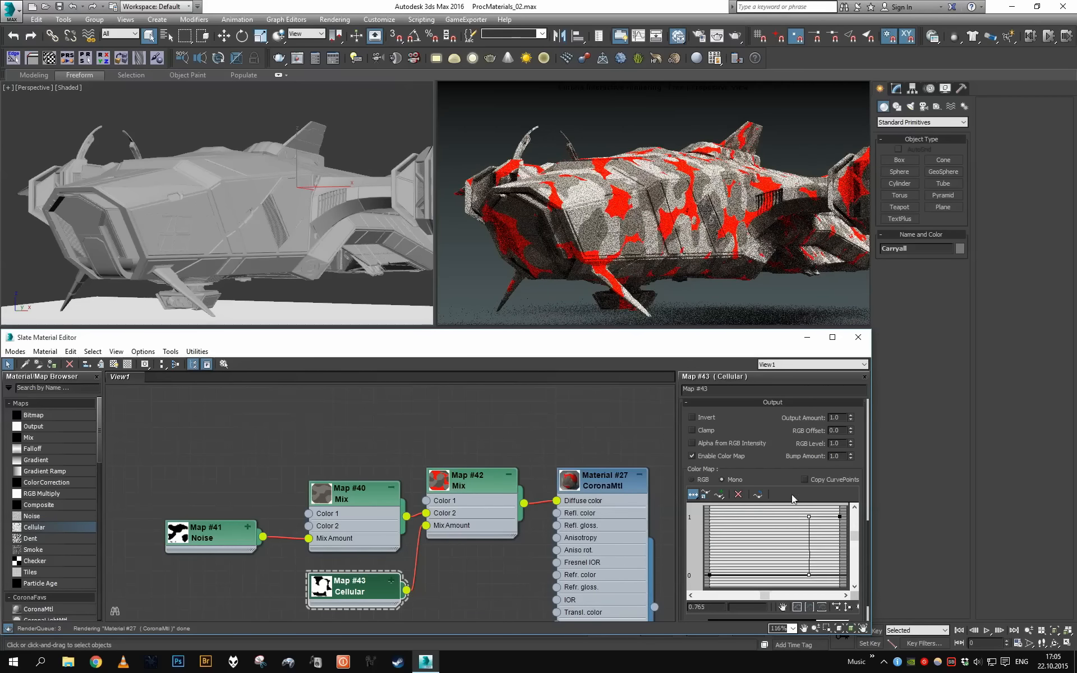
# Enable Fractal in the Cellular map's cell characteristics and set its iterations to 2.
pyautogui.scroll(4, 791, 482)
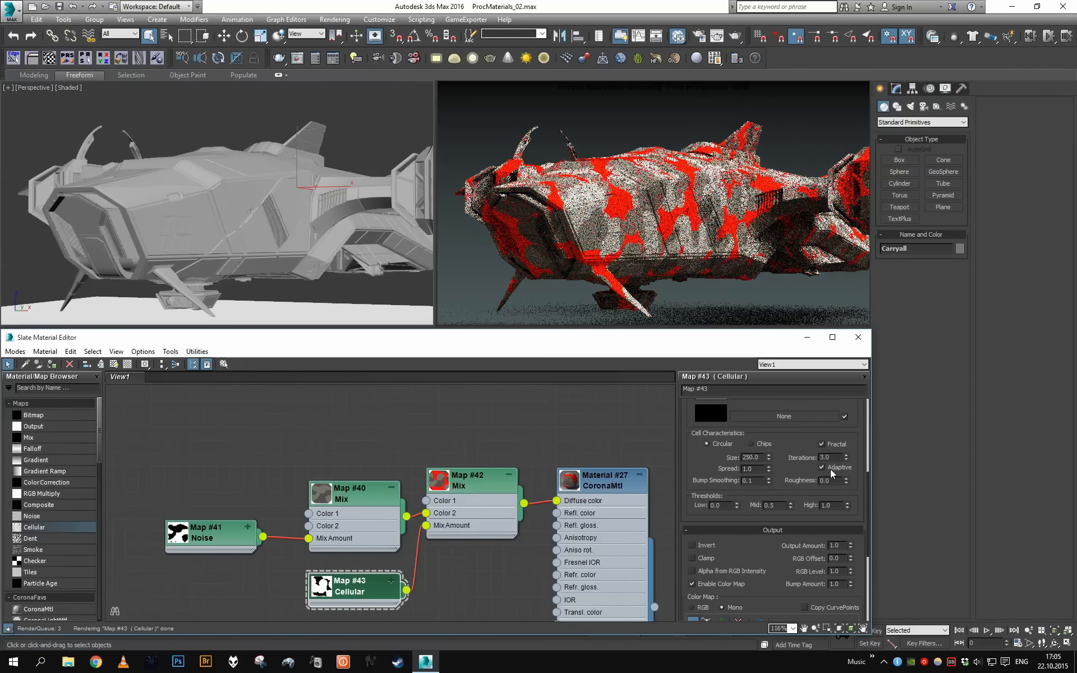
pyautogui.moveTo(836, 459); pyautogui.dragTo(806, 473)
pyautogui.write('2')
pyautogui.press('Return')
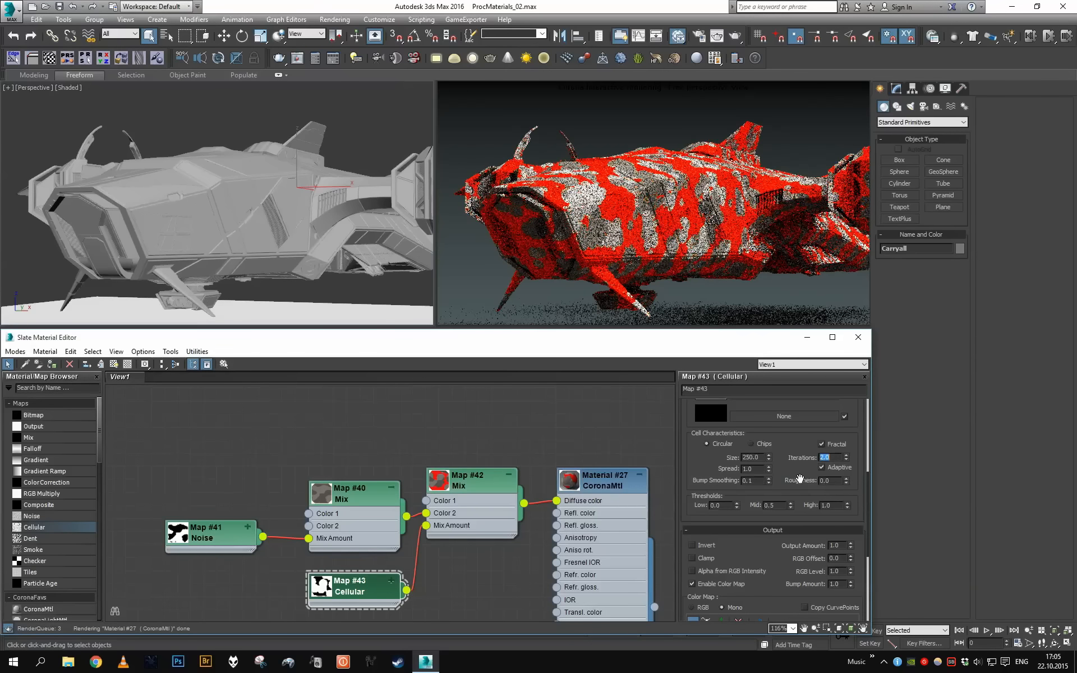
# Shift the hard step of the Cellular map's output curve to a lower input value to reduce the red patches.
pyautogui.scroll(-4, 791, 480)
pyautogui.moveTo(808, 599); pyautogui.dragTo(821, 599)
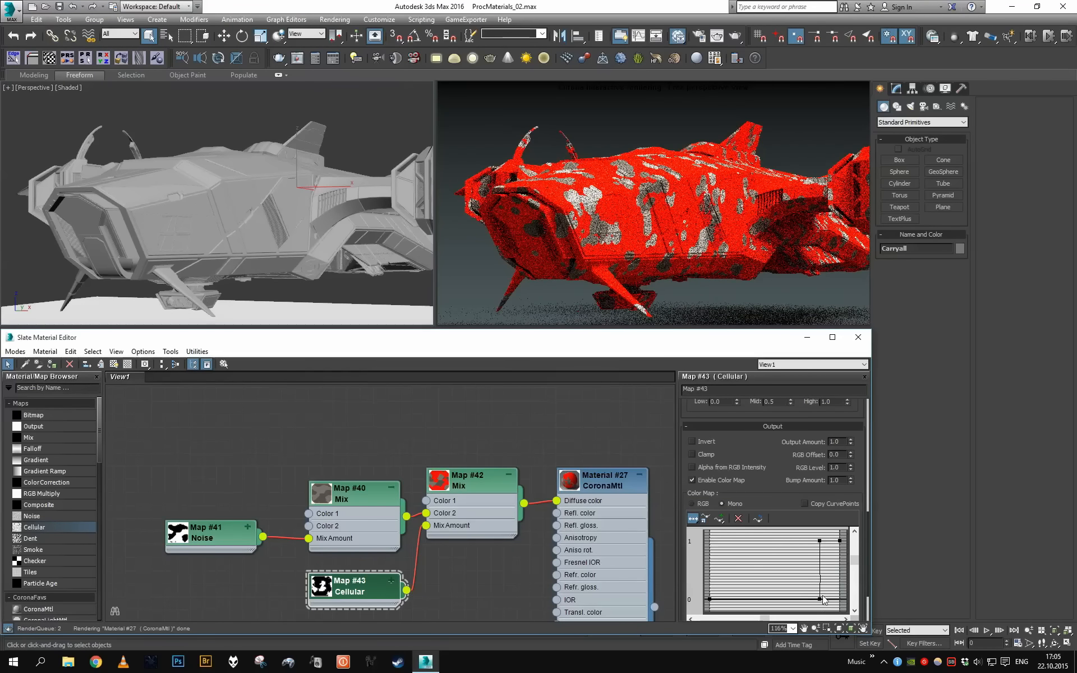
pyautogui.moveTo(808, 529); pyautogui.dragTo(828, 604)
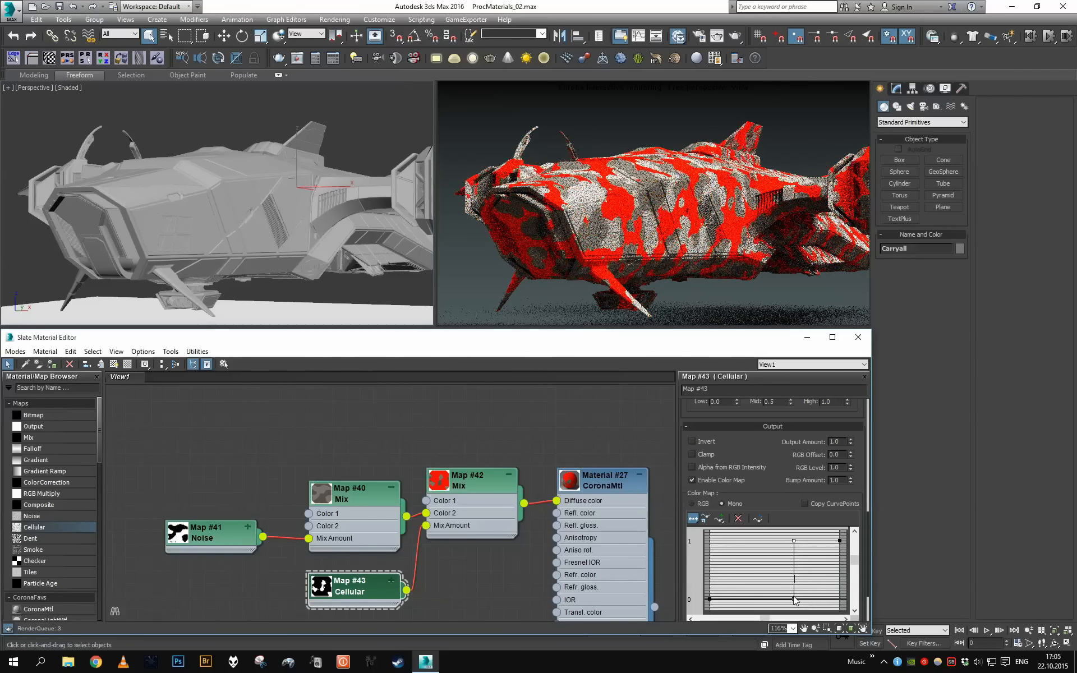
pyautogui.moveTo(794, 598); pyautogui.dragTo(797, 599)
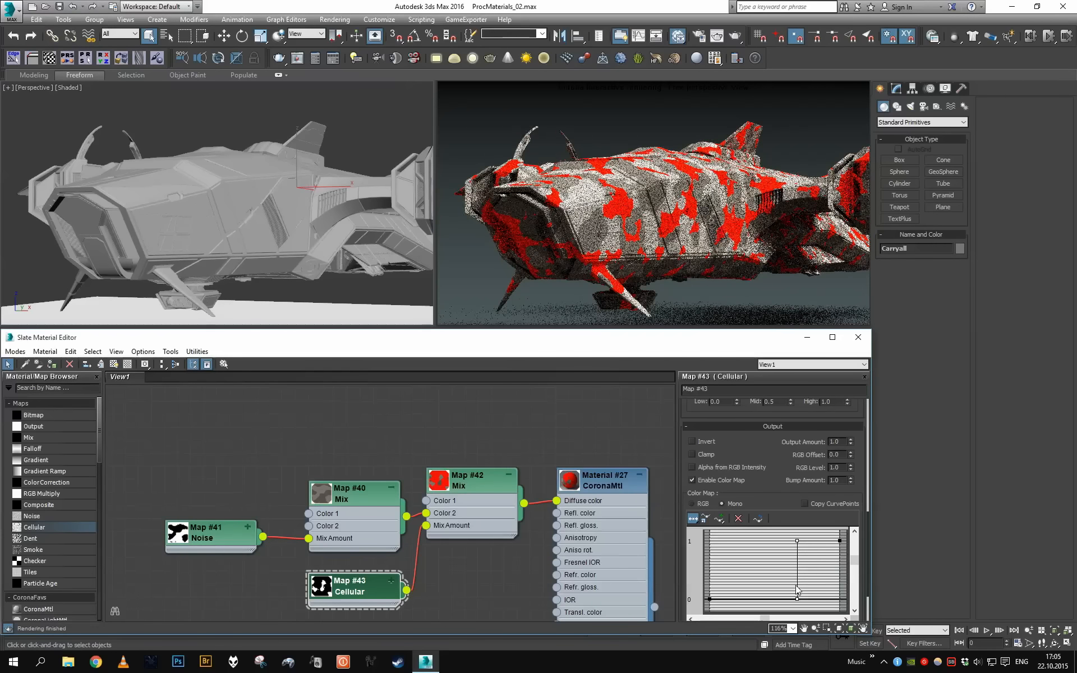
# Set Color 1 of the second Mix map to a very dark brown, about RGB 12, 11, 9.
pyautogui.doubleClick(466, 497)
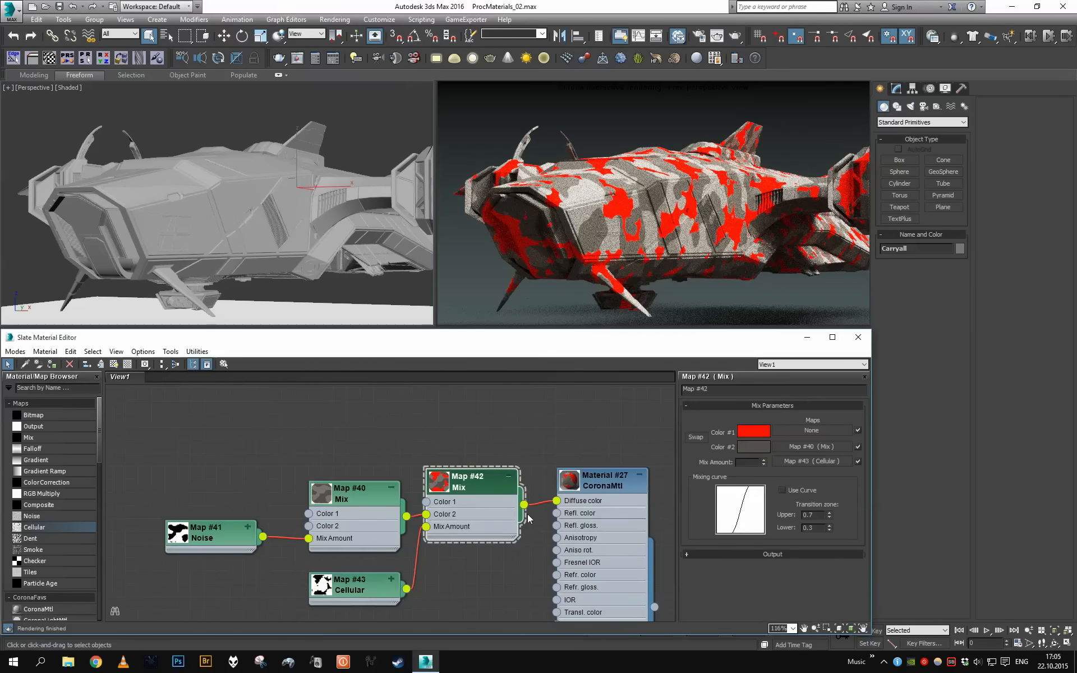
pyautogui.click(752, 433)
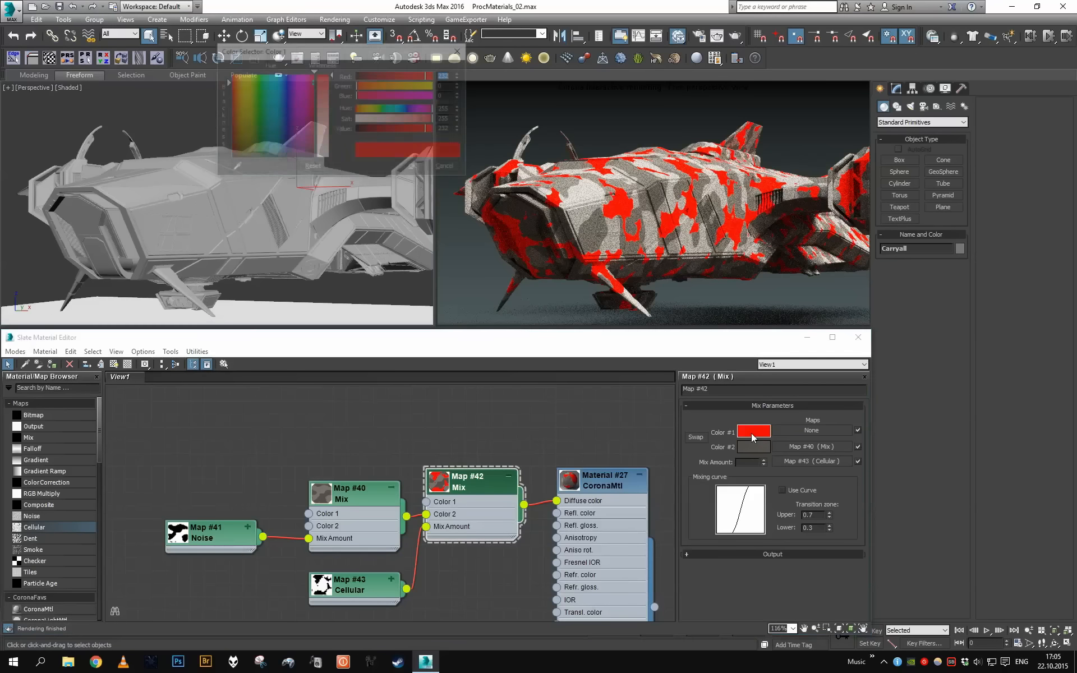
pyautogui.moveTo(376, 108); pyautogui.dragTo(360, 127)
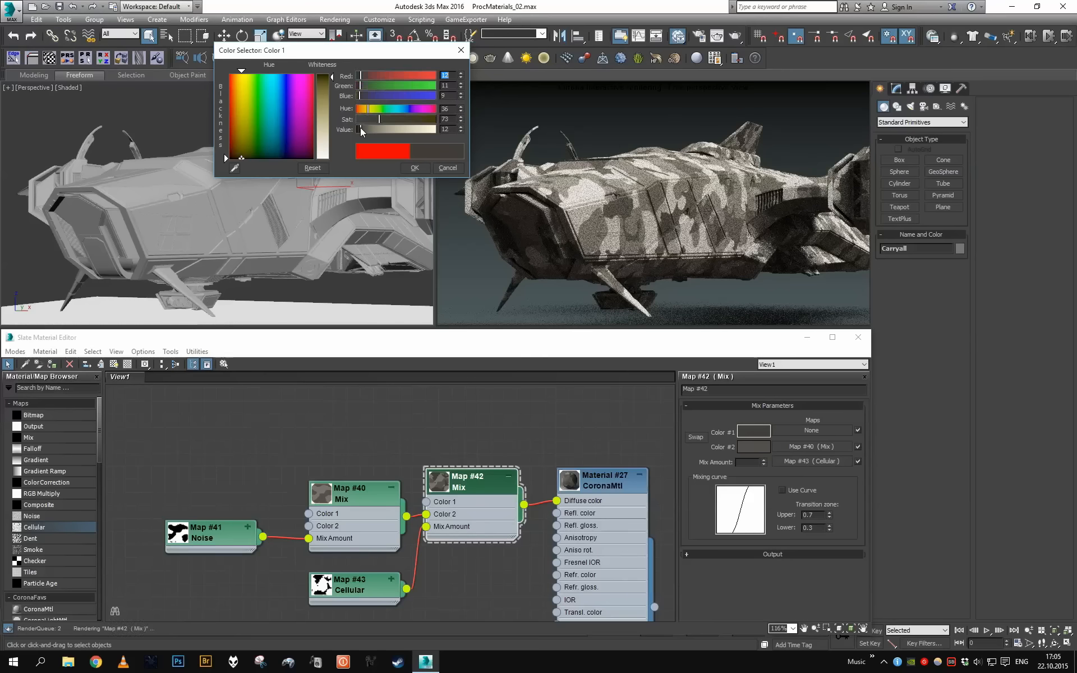
pyautogui.click(415, 168)
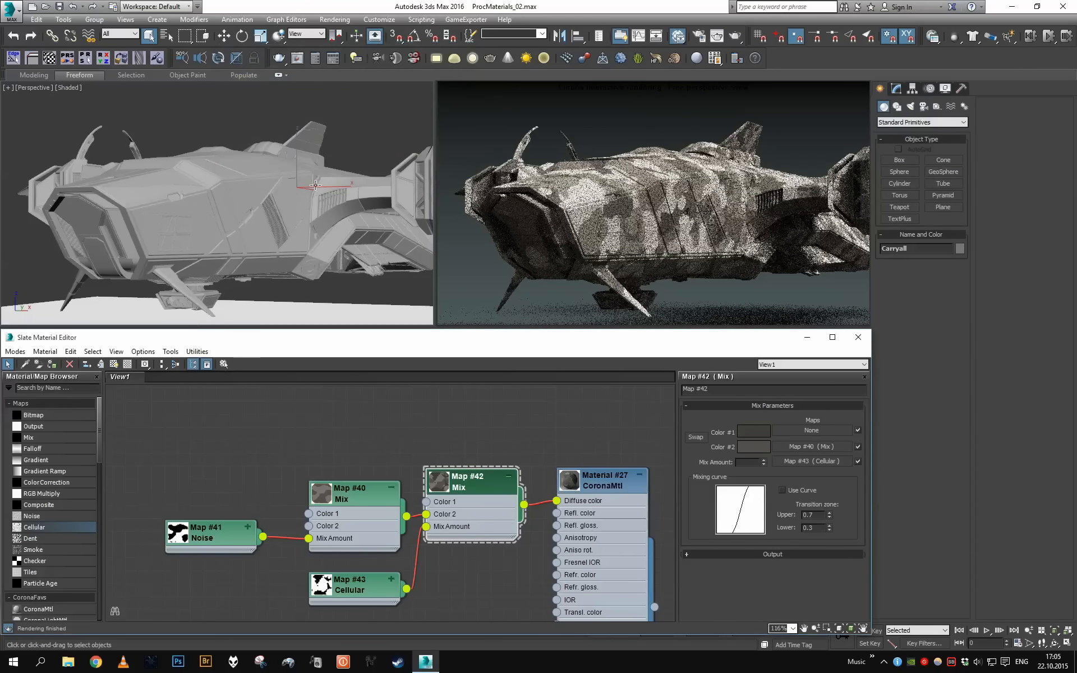
pyautogui.moveTo(310, 181)
pyautogui.keyDown('alt'); pyautogui.mouseDown(button='middle')
pyautogui.moveTo(368, 213)
pyautogui.moveTo(308, 206)
pyautogui.moveTo(314, 171)
pyautogui.mouseUp(button='middle'); pyautogui.keyUp('alt')
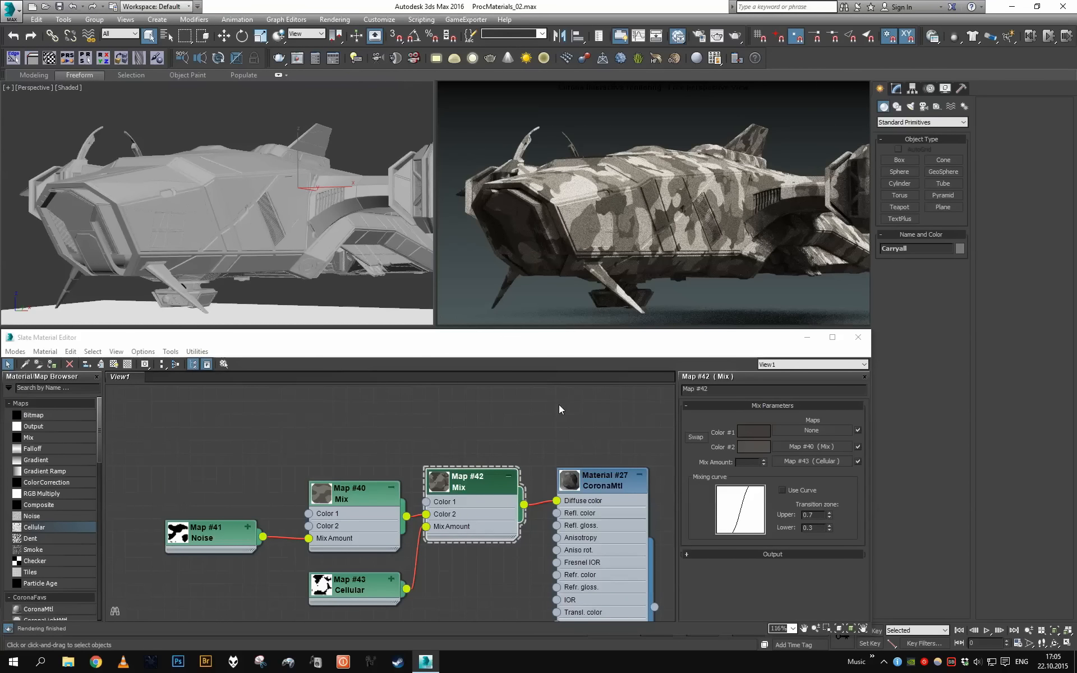
# Collapse the first Mix node, align the Noise node beside it and move the Cellular node up close beneath it.
pyautogui.click(391, 487)
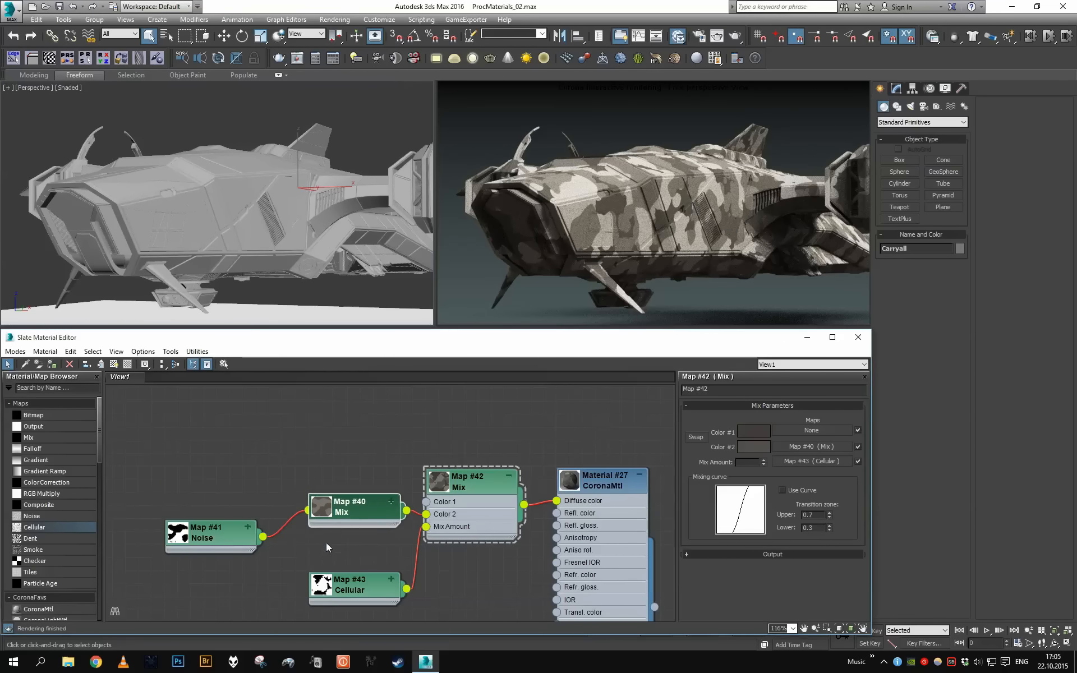
pyautogui.moveTo(191, 547); pyautogui.dragTo(203, 521)
pyautogui.moveTo(372, 600); pyautogui.dragTo(369, 570)
pyautogui.moveTo(195, 464); pyautogui.dragTo(344, 466)
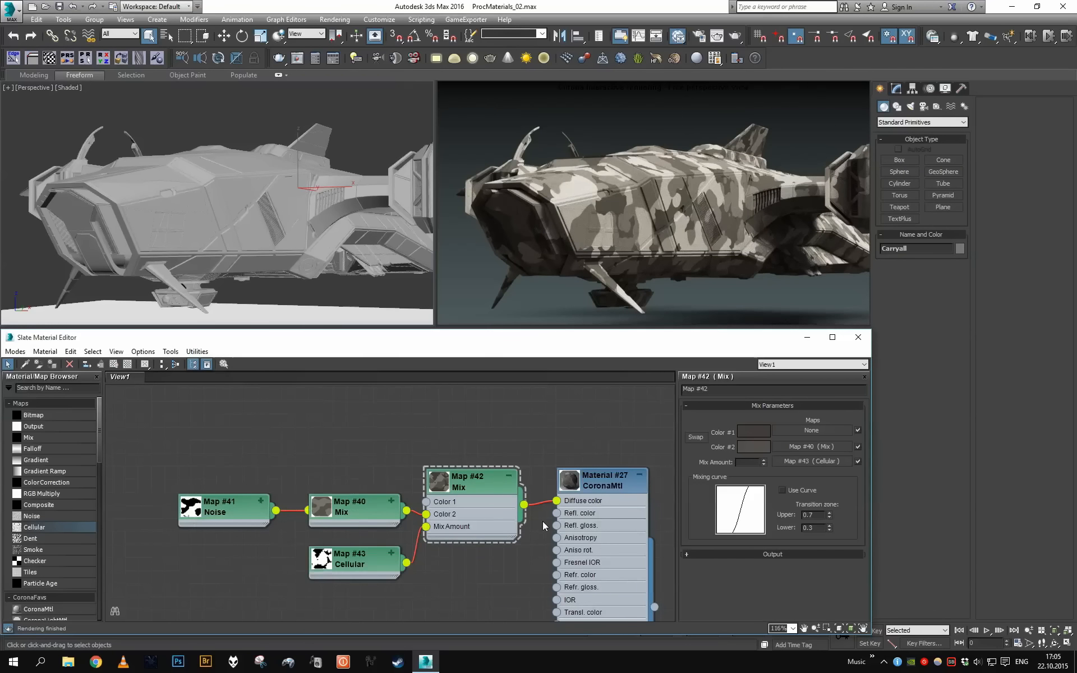
# Set the CoronaMtl's reflection level to 0.5, Fresnel IOR to 1.8 and reflection glossiness to 0.5, moving its node away from the maps.
pyautogui.click(611, 535)
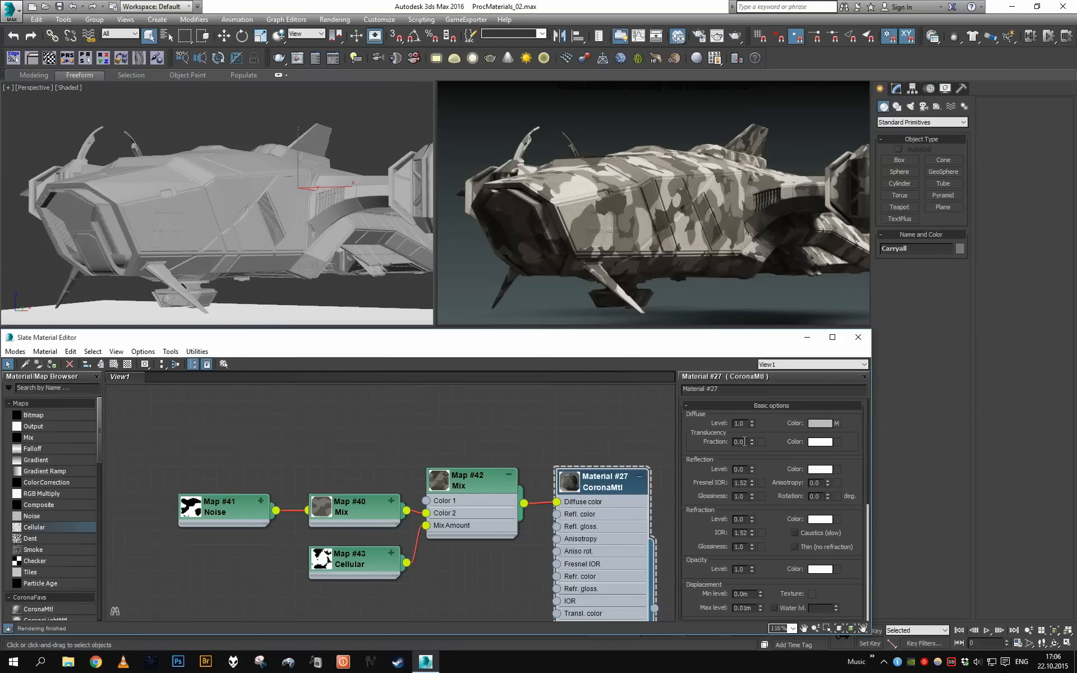
pyautogui.moveTo(595, 433); pyautogui.dragTo(501, 434, button='middle')
pyautogui.scroll(-2, 503, 436)
pyautogui.moveTo(539, 507); pyautogui.dragTo(575, 502)
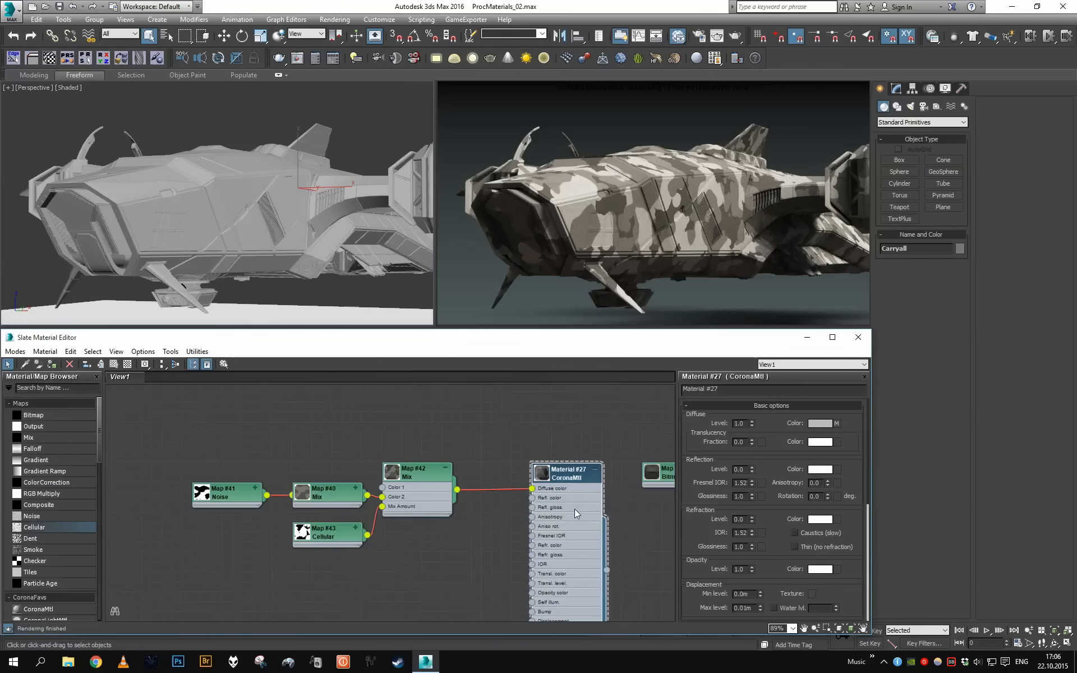
pyautogui.moveTo(771, 473); pyautogui.dragTo(767, 463)
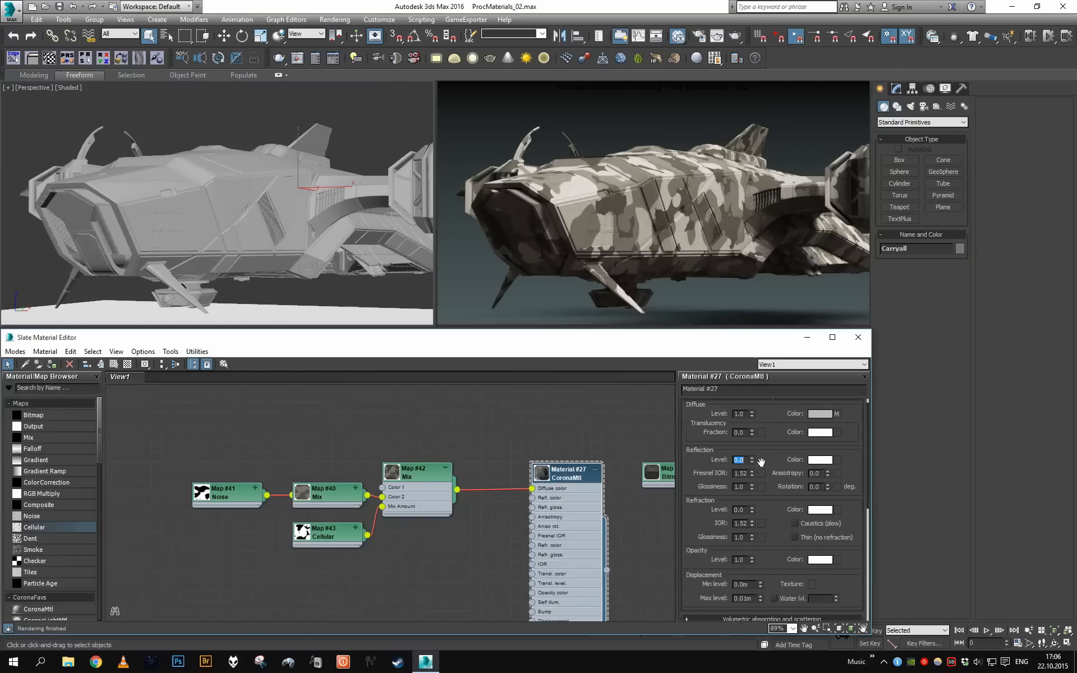
pyautogui.press('Return')
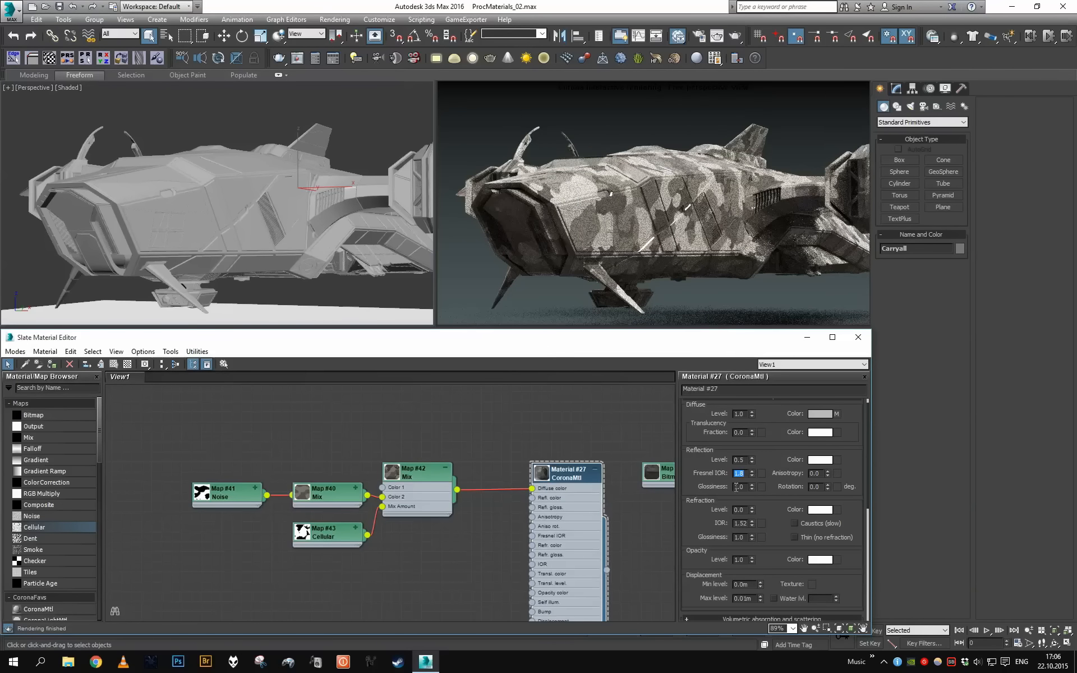
pyautogui.write('0.5')
pyautogui.press('Return')
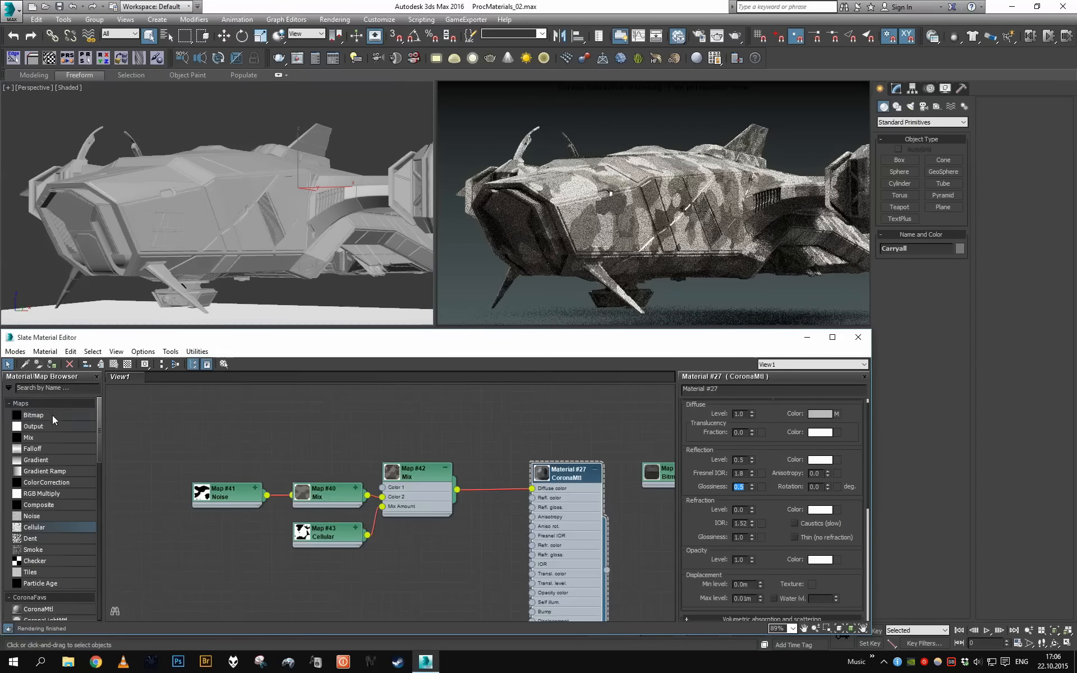
# Add a Bitmap map to the node view, loading Flat.jpg from the Metal\Bare\Harvester texture folder.
pyautogui.moveTo(52, 415); pyautogui.dragTo(324, 444)
pyautogui.click(205, 28)
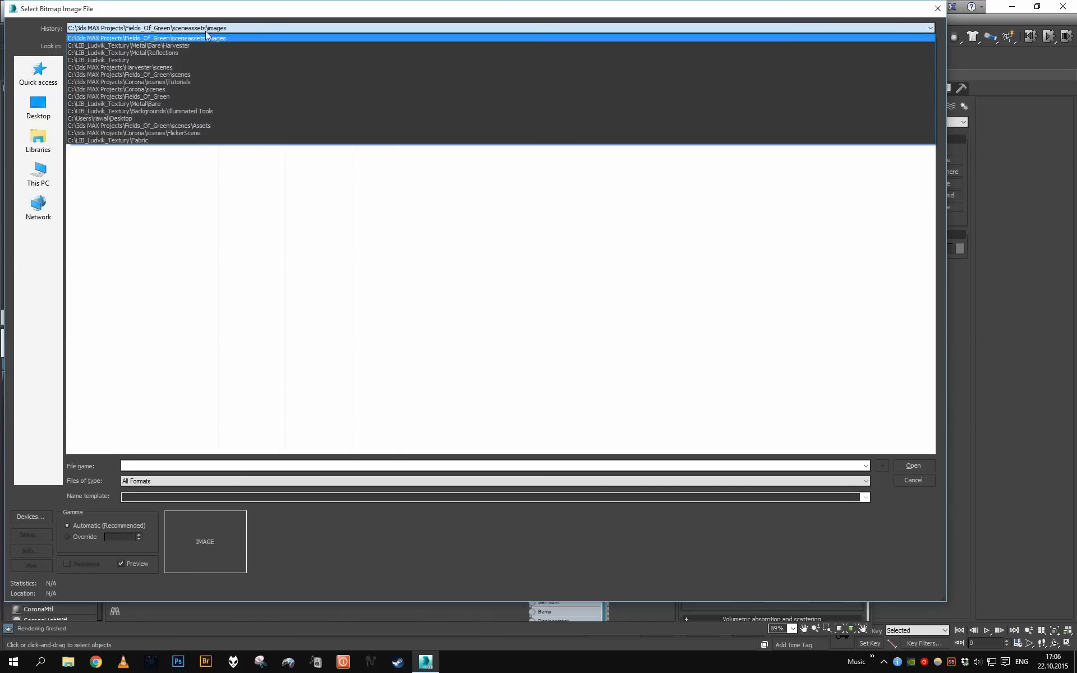
pyautogui.click(193, 53)
pyautogui.click(238, 46)
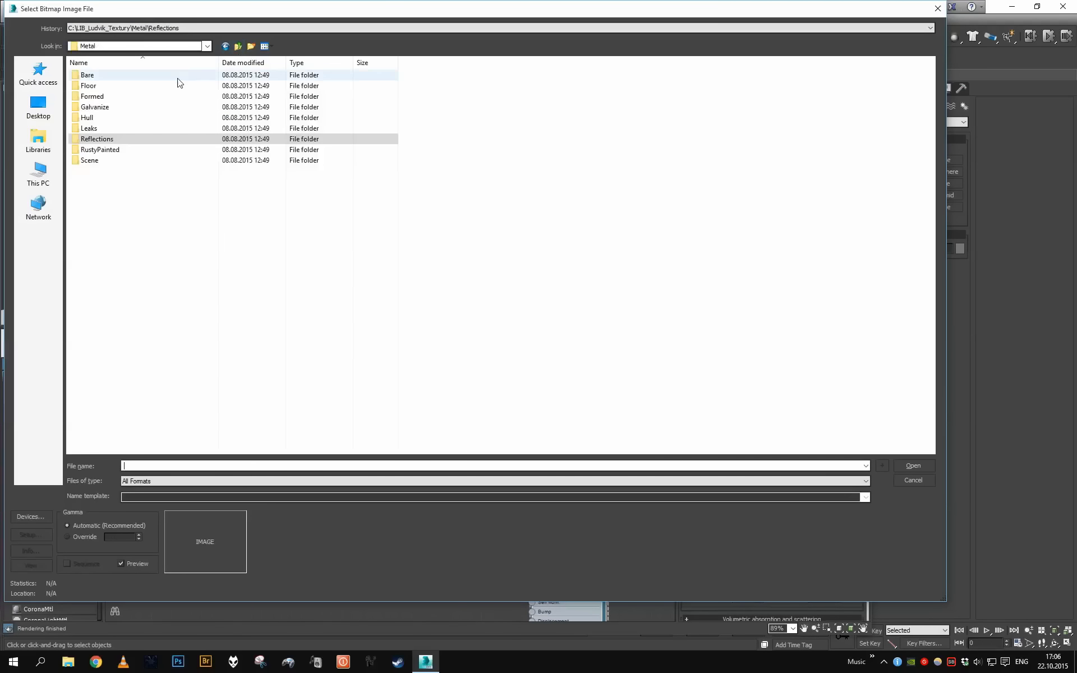
pyautogui.doubleClick(171, 78)
pyautogui.doubleClick(148, 85)
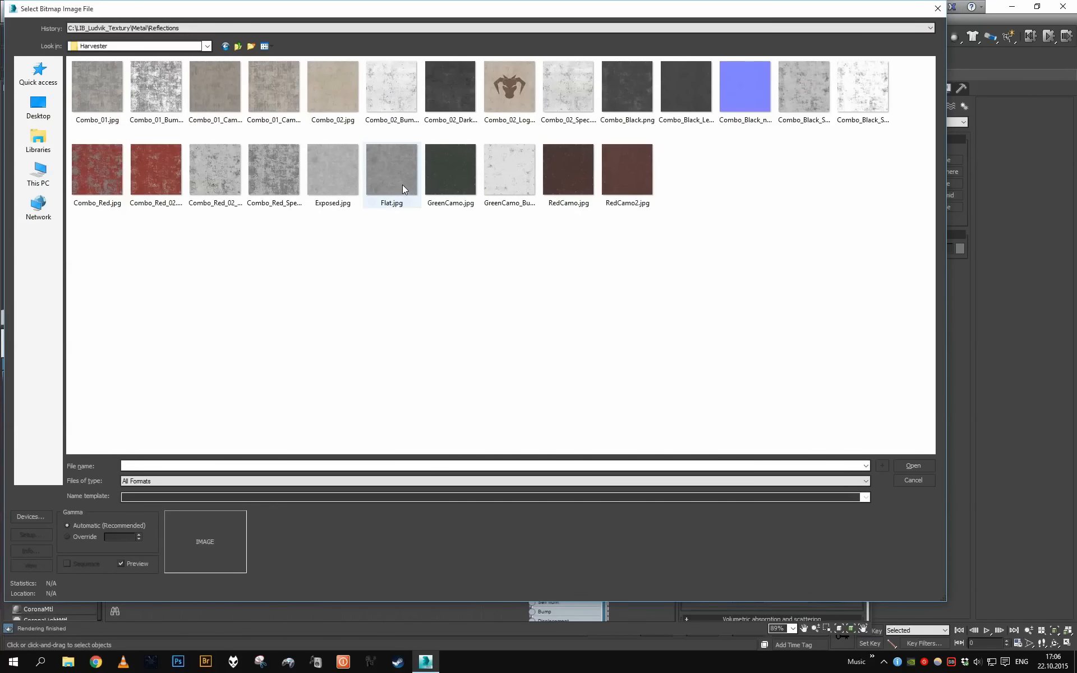
pyautogui.doubleClick(402, 185)
pyautogui.moveTo(351, 449); pyautogui.dragTo(341, 435, button='middle')
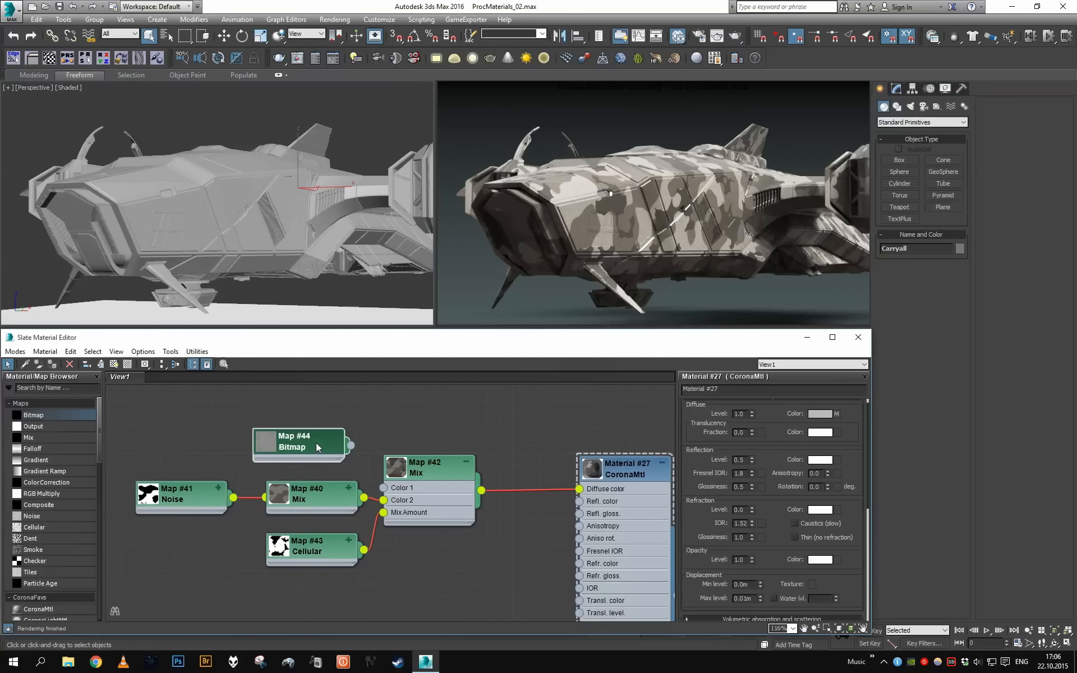
# Set the Flat.jpg bitmap's blur to 0.1, move its node below the second Mix and connect it to the CoronaMtl's Refl. gloss.
pyautogui.doubleClick(316, 442)
pyautogui.scroll(-1, 558, 455)
pyautogui.moveTo(558, 455); pyautogui.dragTo(551, 425, button='middle')
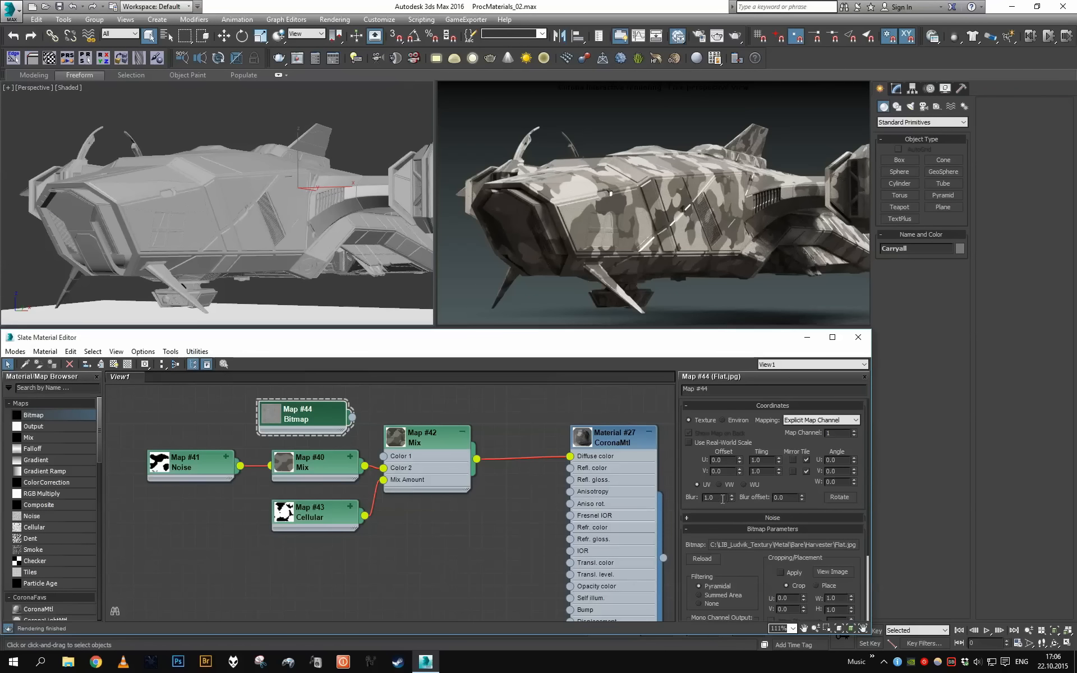
pyautogui.moveTo(337, 429); pyautogui.dragTo(521, 588)
pyautogui.scroll(2, 506, 558)
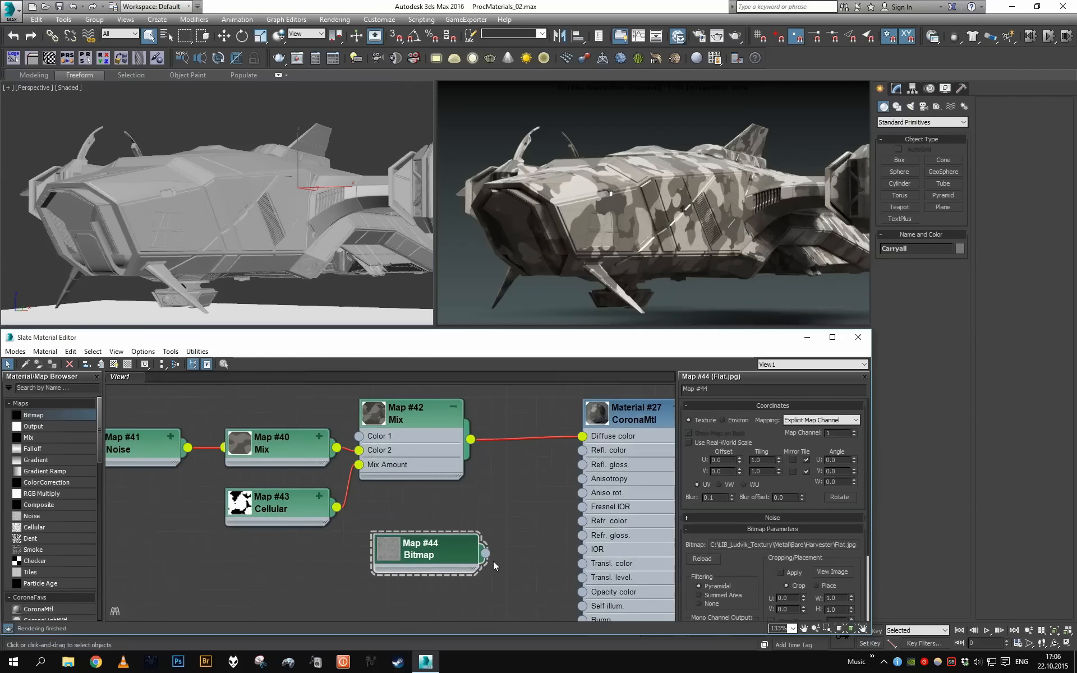
pyautogui.moveTo(485, 553); pyautogui.dragTo(582, 465)
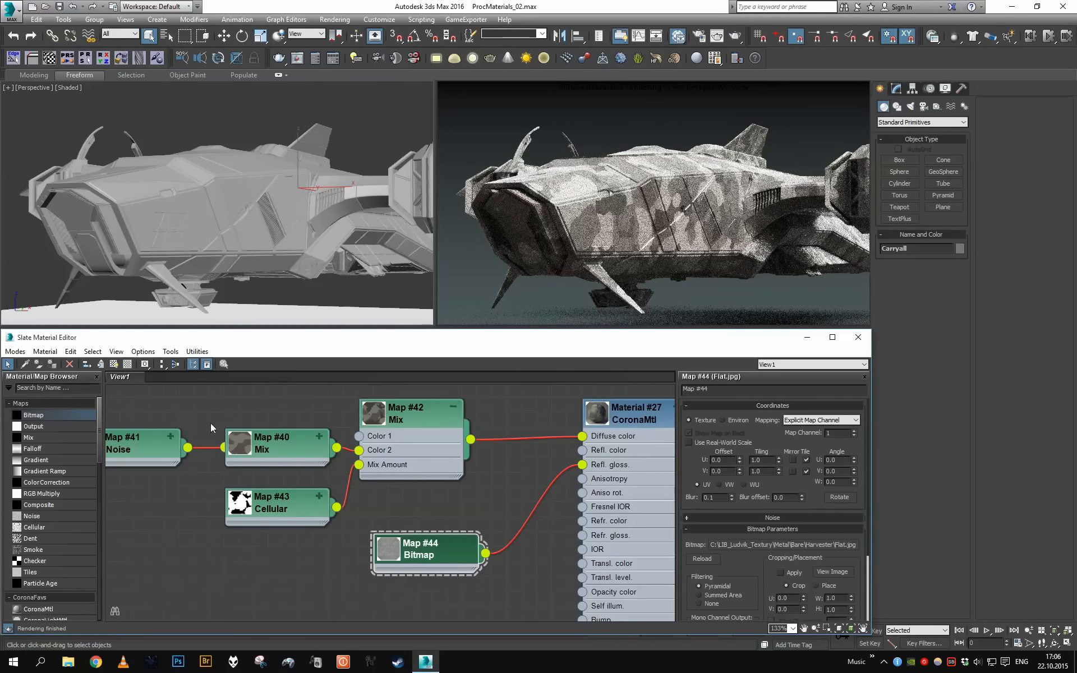
# Show the Flat.jpg bitmap on the spaceship in the shaded viewport and inspect the hull surface up close.
pyautogui.click(117, 364)
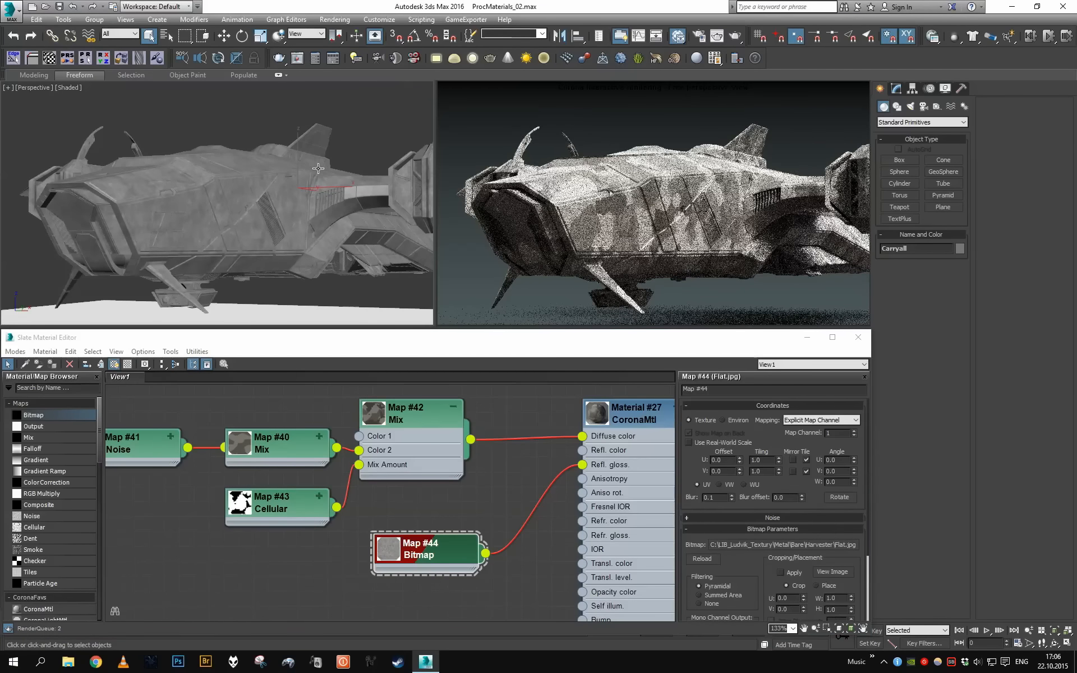
pyautogui.scroll(3, 318, 168)
pyautogui.scroll(5, 318, 168)
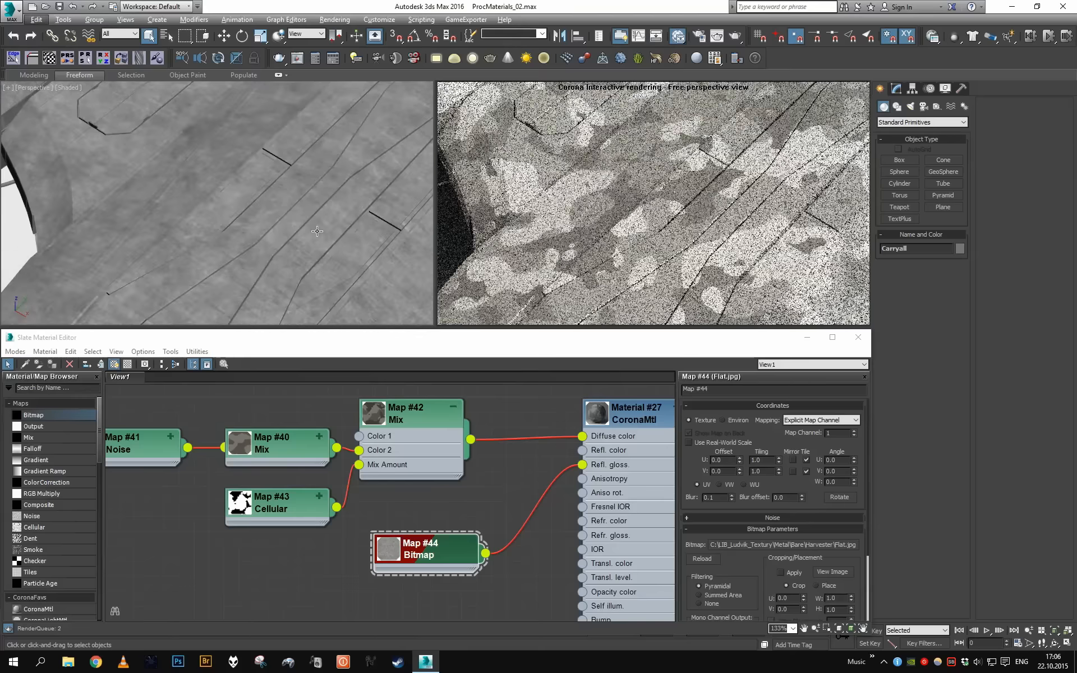
pyautogui.scroll(-6, 317, 231)
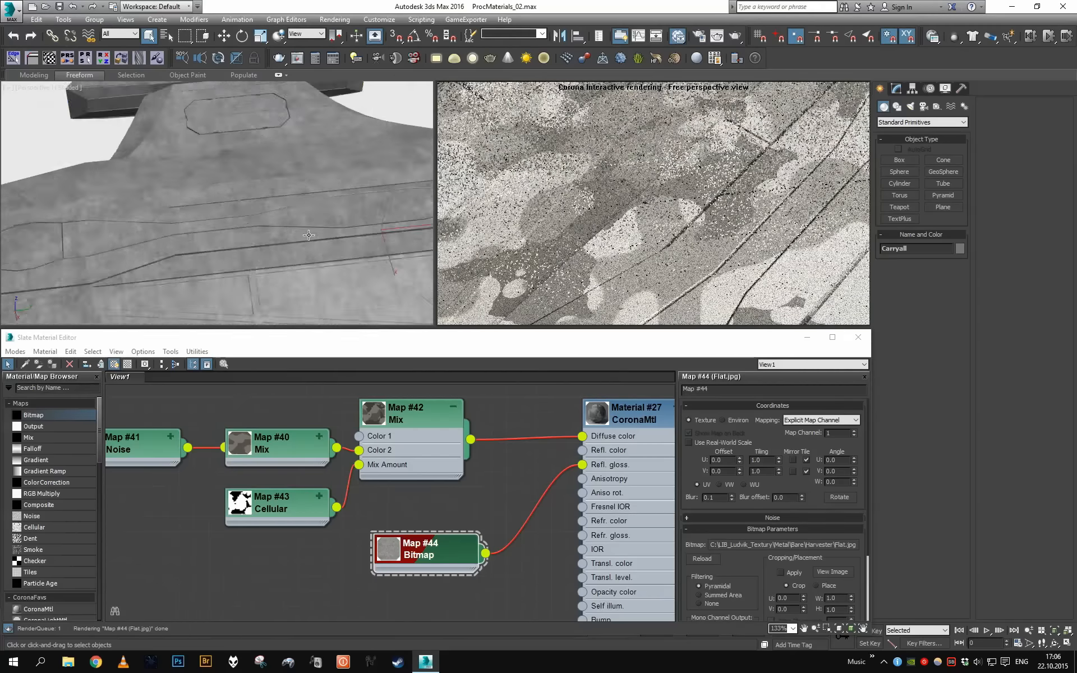
# Set the CoronaMtl's diffuse level to 0.0 to isolate the reflections on the hull.
pyautogui.doubleClick(604, 459)
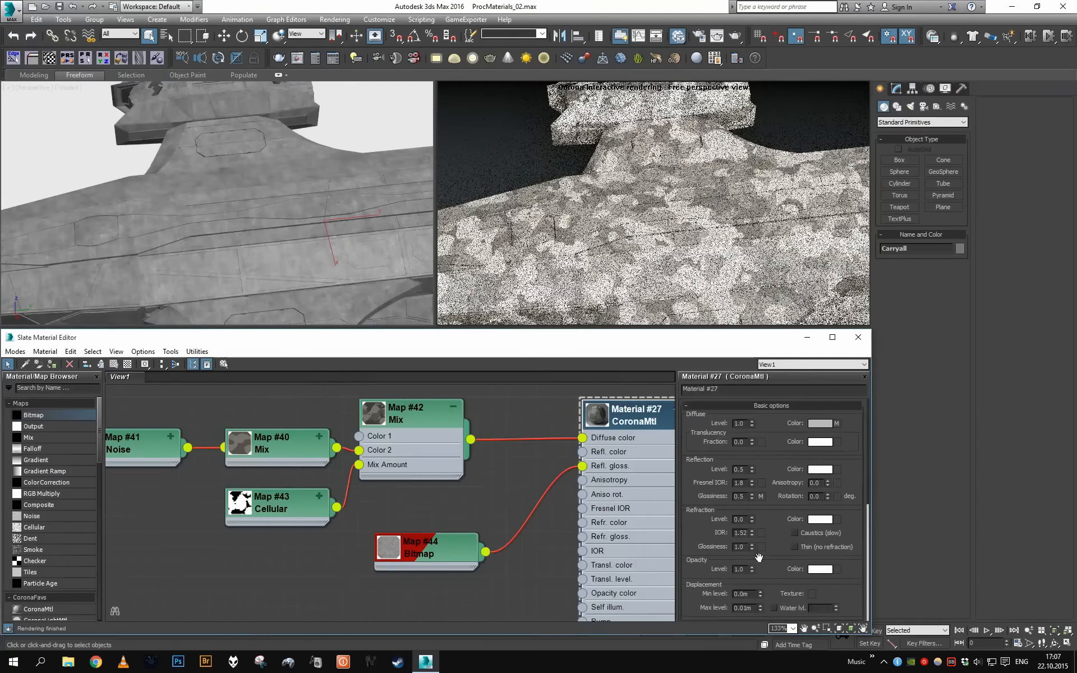
pyautogui.rightClick(751, 427)
pyautogui.moveTo(291, 225)
pyautogui.keyDown('alt'); pyautogui.mouseDown(button='middle')
pyautogui.moveTo(334, 238)
pyautogui.moveTo(294, 218)
pyautogui.mouseUp(button='middle'); pyautogui.keyUp('alt')
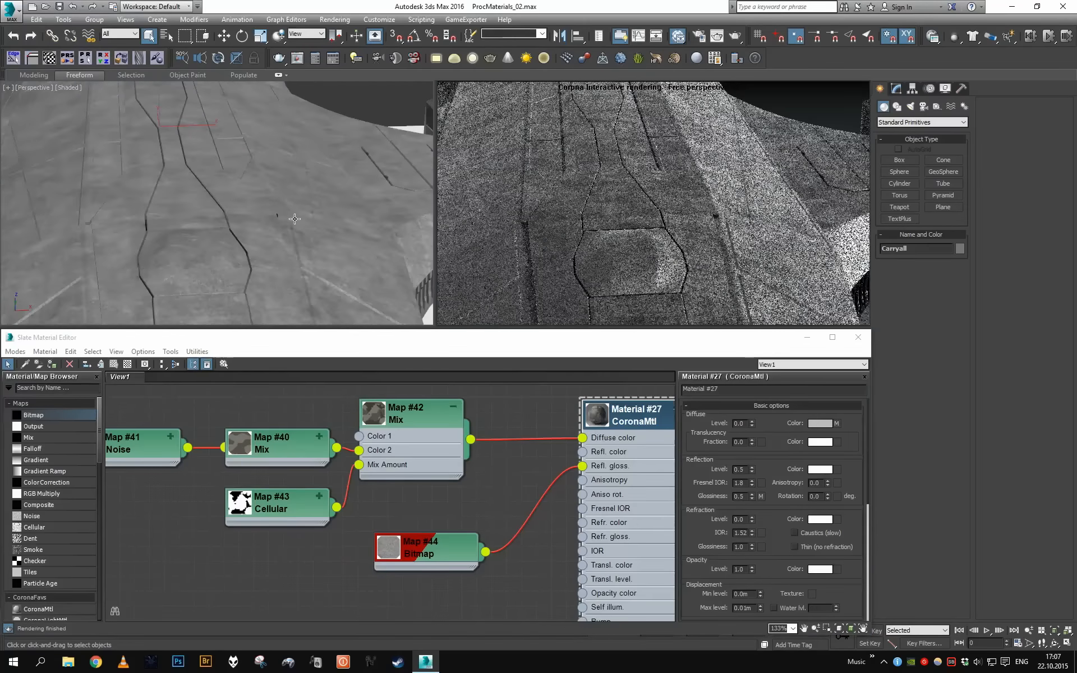
# In the Flat.jpg bitmap's output settings, set the RGB offset to 0.2 and the RGB level to 0.5.
pyautogui.doubleClick(449, 555)
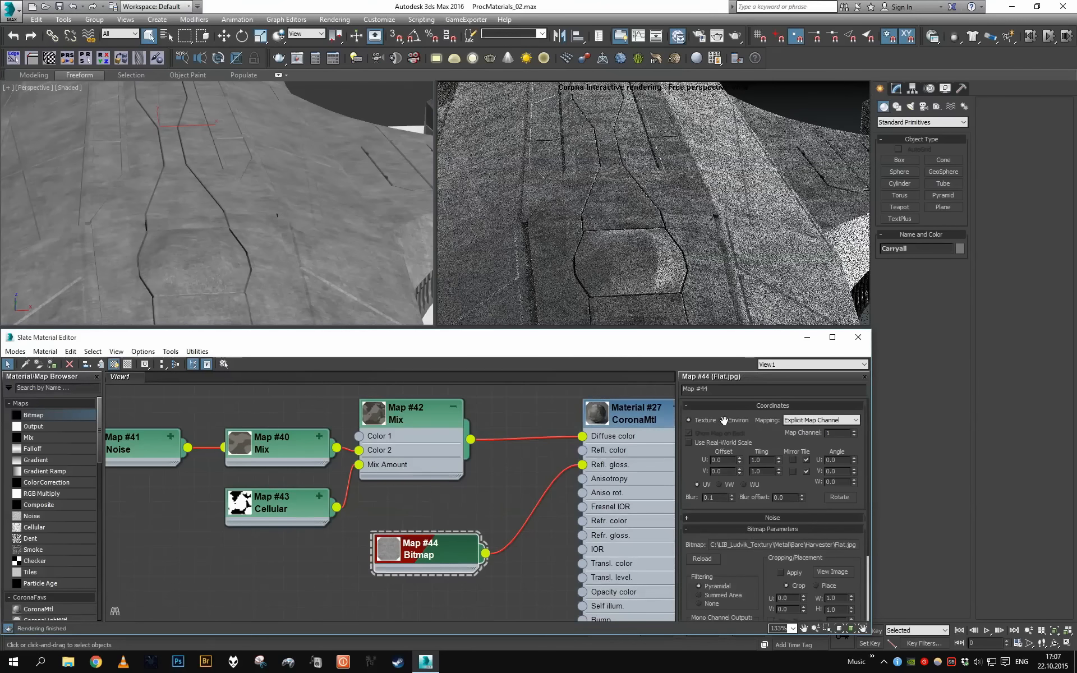
pyautogui.moveTo(759, 563); pyautogui.dragTo(775, 462)
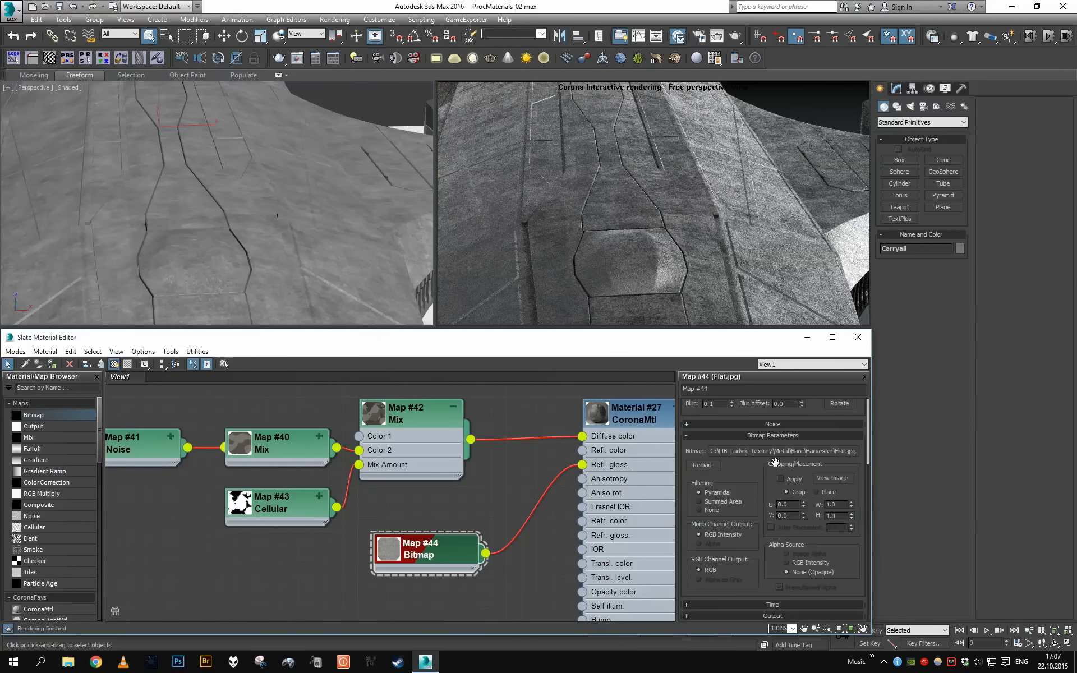
pyautogui.click(806, 613)
pyautogui.press('Return')
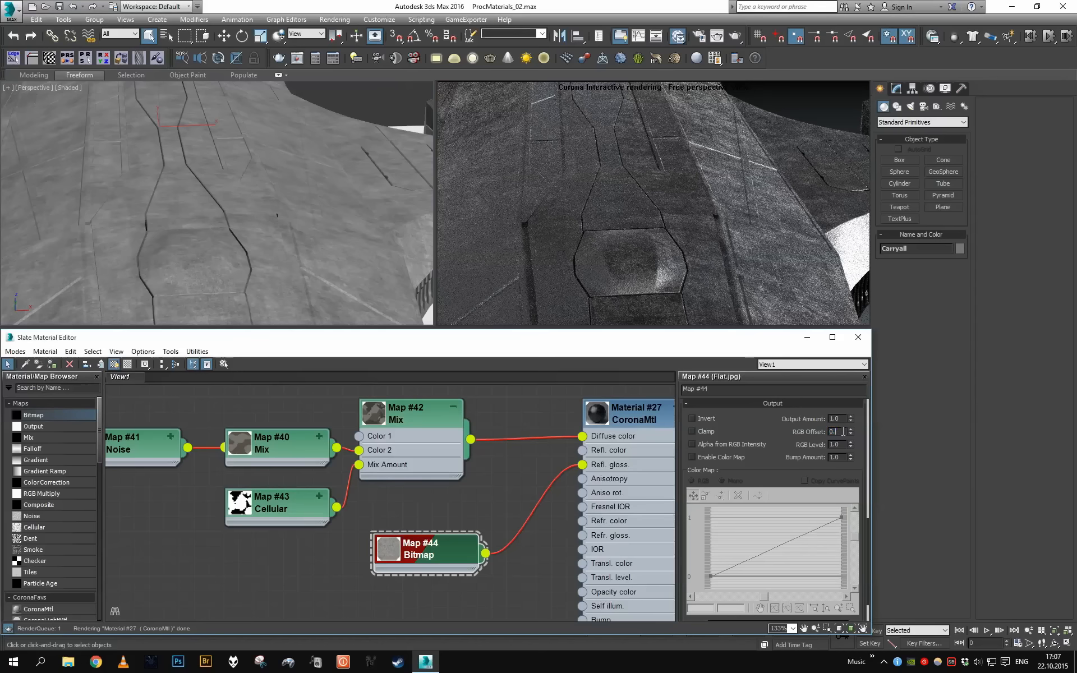
pyautogui.doubleClick(835, 444)
pyautogui.write('0.5')
pyautogui.press('Return')
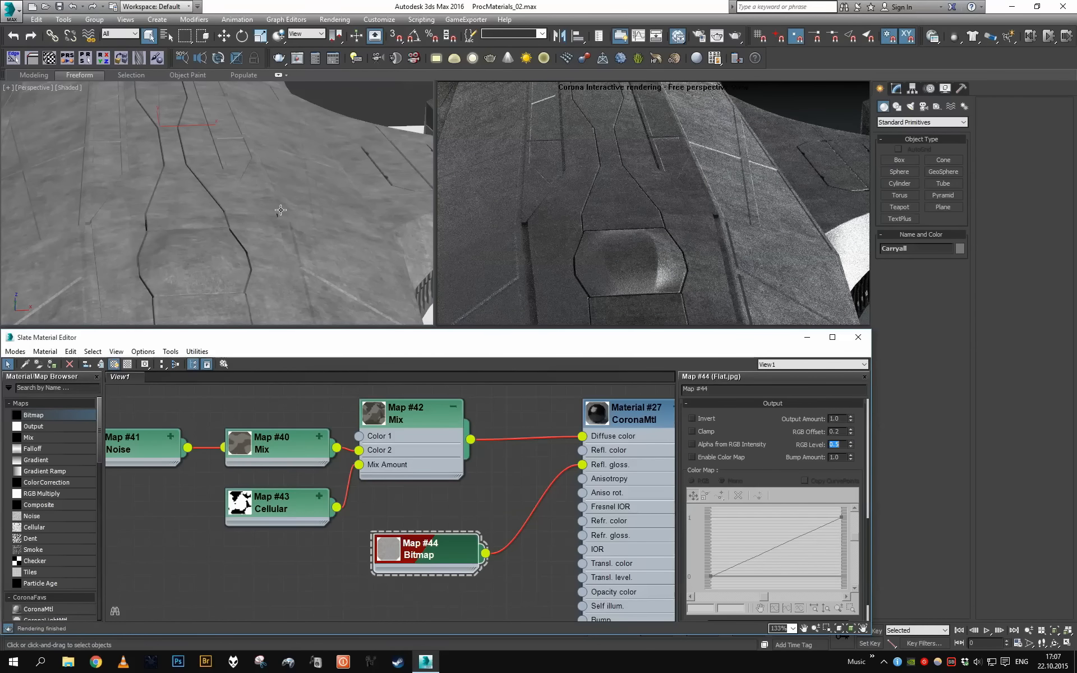
pyautogui.moveTo(281, 210)
pyautogui.keyDown('alt'); pyautogui.mouseDown(button='middle')
pyautogui.moveTo(252, 207)
pyautogui.moveTo(278, 209)
pyautogui.mouseUp(button='middle'); pyautogui.keyUp('alt')
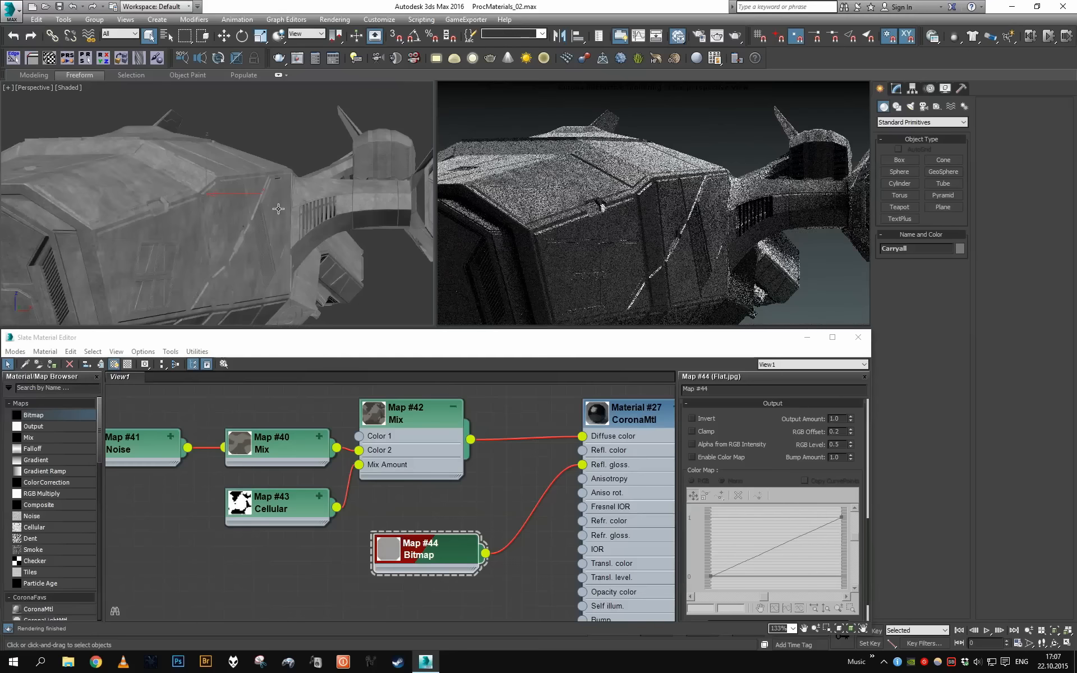
# Set the CoronaMtl's diffuse level back to 1.0.
pyautogui.click(637, 493)
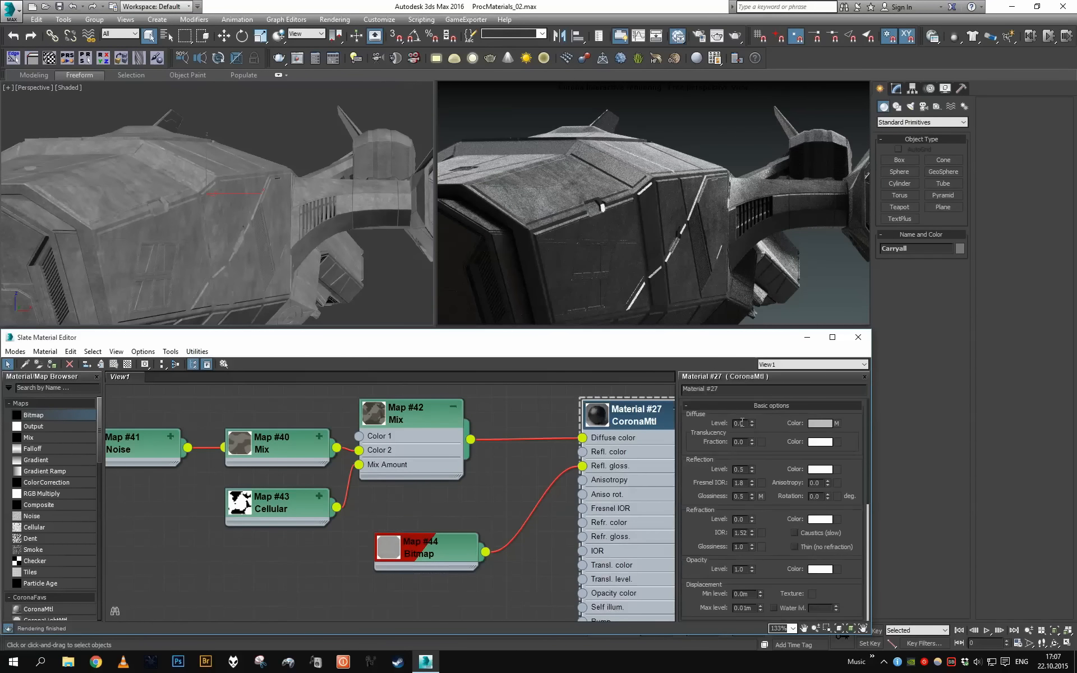
pyautogui.press('Return')
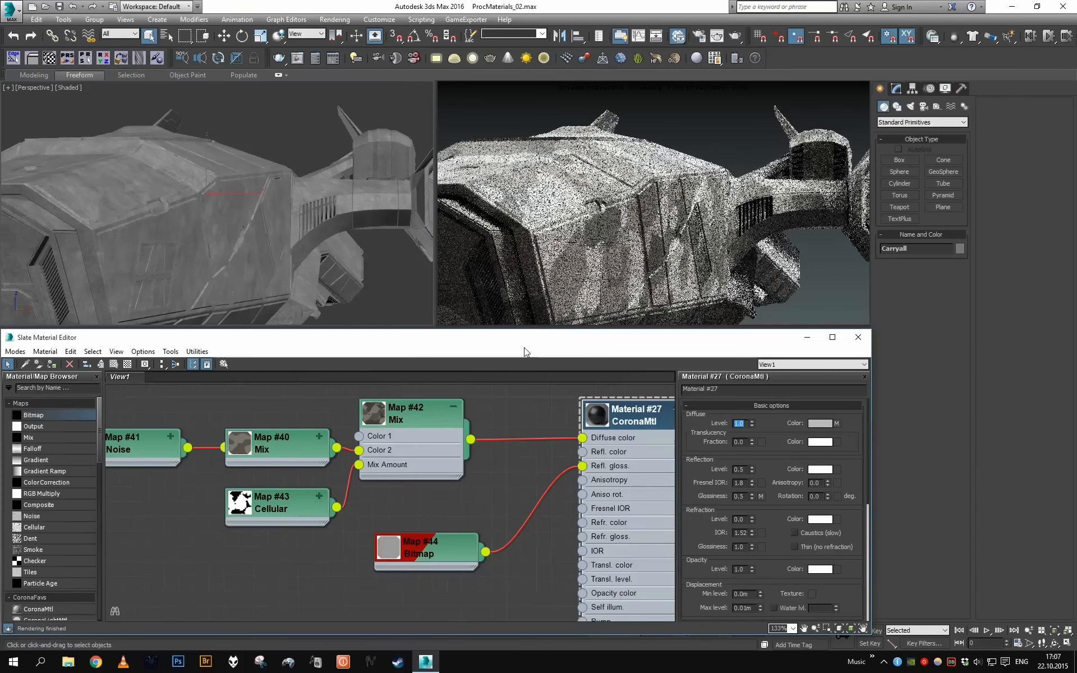
pyautogui.keyDown('alt'); pyautogui.moveTo(342, 216); pyautogui.dragTo(336, 238, button='middle'); pyautogui.keyUp('alt')
# Move all the map nodes together away from the CoronaMtl node to make room between them.
pyautogui.moveTo(443, 546); pyautogui.dragTo(442, 534)
pyautogui.scroll(-1, 442, 519)
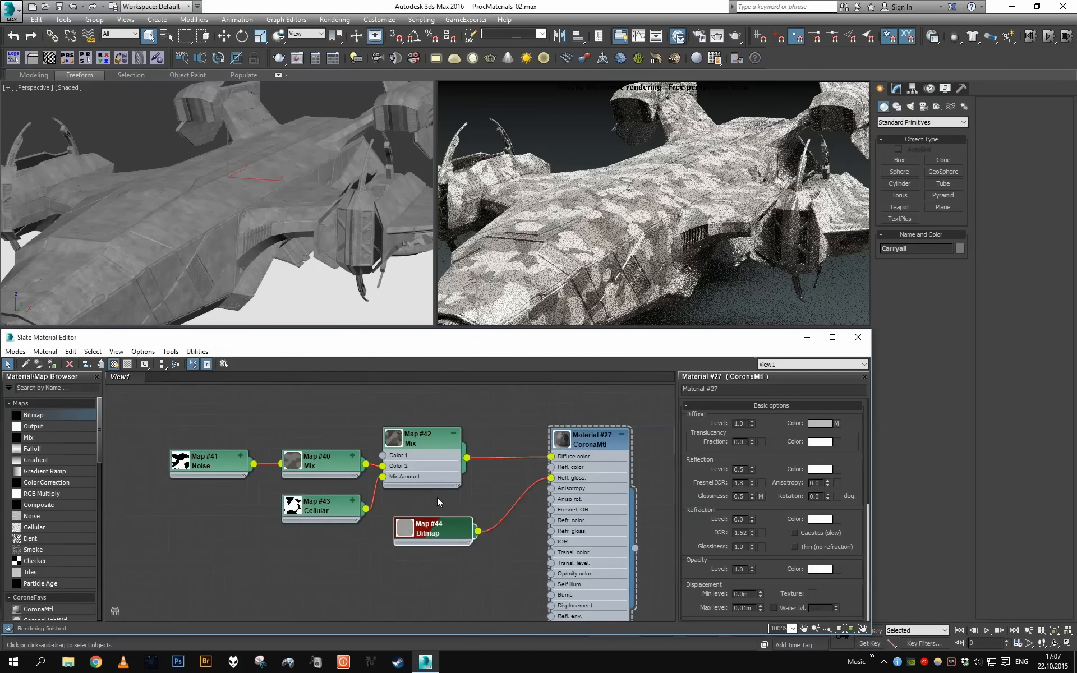
pyautogui.moveTo(436, 496); pyautogui.dragTo(464, 543, button='middle')
pyautogui.moveTo(256, 443); pyautogui.dragTo(488, 601)
pyautogui.moveTo(475, 571); pyautogui.dragTo(440, 582)
pyautogui.click(327, 445)
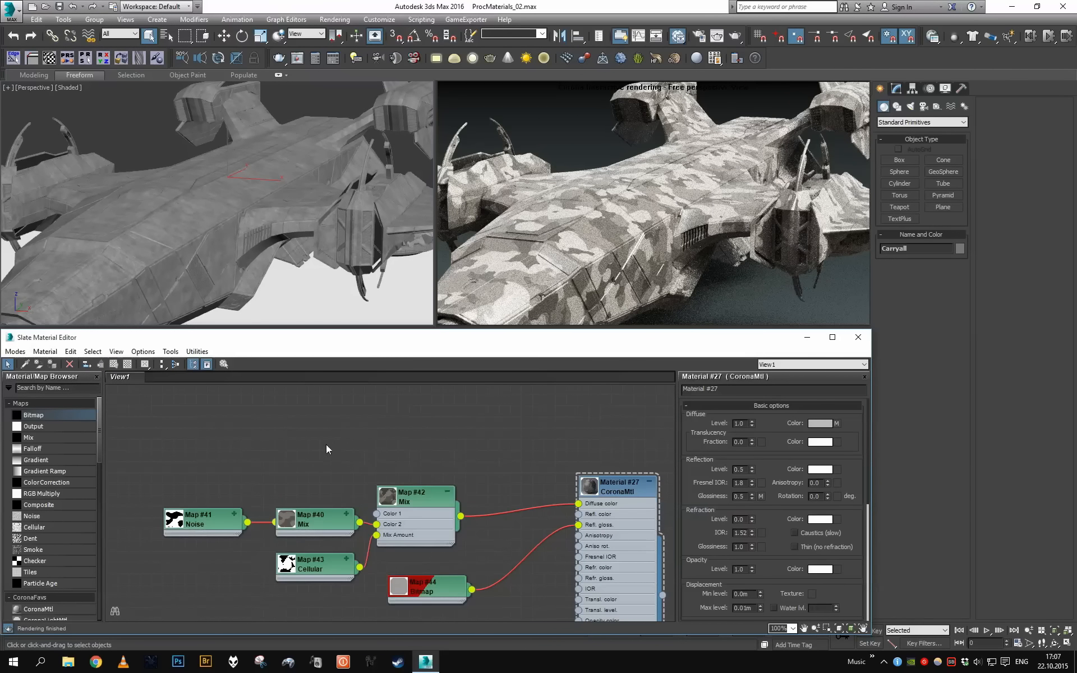
# Add an Output map and a third Mix map above the existing camouflage nodes.
pyautogui.scroll(1, 325, 444)
pyautogui.moveTo(326, 444); pyautogui.dragTo(342, 472, button='middle')
pyautogui.moveTo(69, 425); pyautogui.dragTo(436, 447)
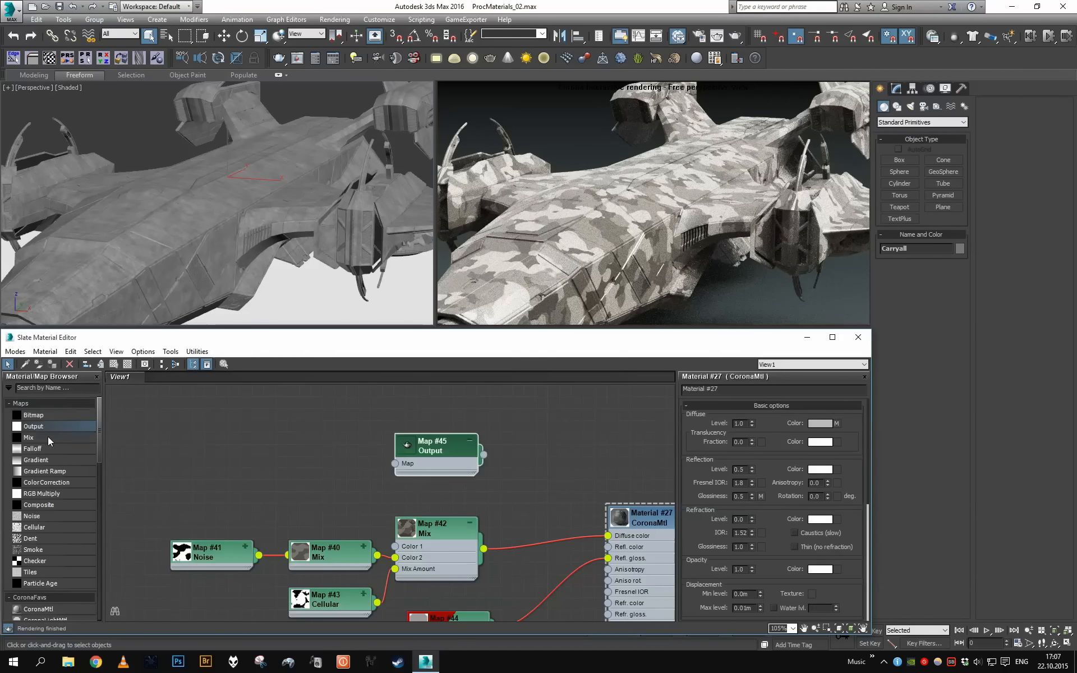
pyautogui.moveTo(51, 438); pyautogui.dragTo(529, 458)
# Add a CoronaAO map, connect it through the collapsed Output map, and feed that into the new Mix's Mix Amount.
pyautogui.scroll(-4, 62, 522)
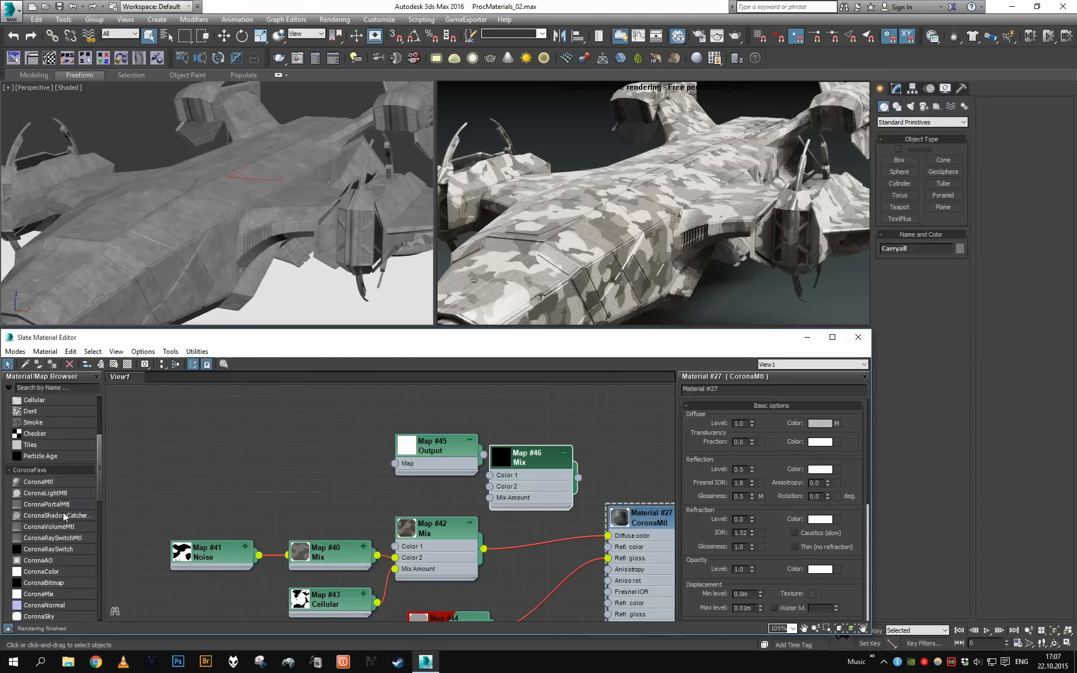
pyautogui.scroll(-3, 53, 498)
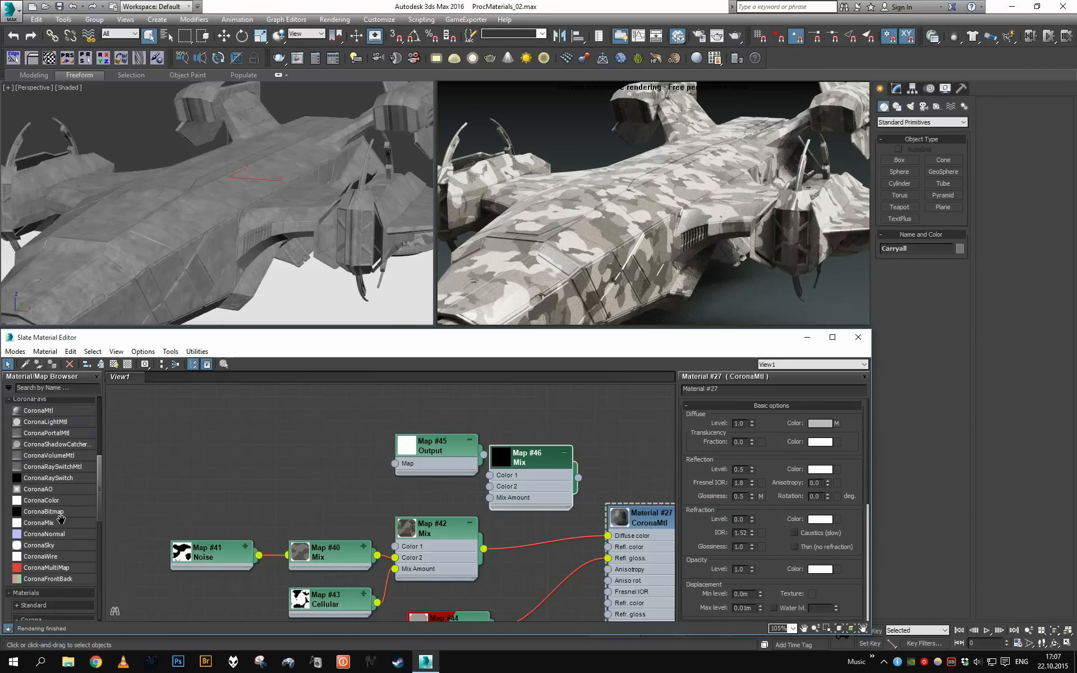
pyautogui.moveTo(257, 483); pyautogui.dragTo(448, 457)
pyautogui.click(339, 440)
pyautogui.click(446, 452)
pyautogui.click(469, 440)
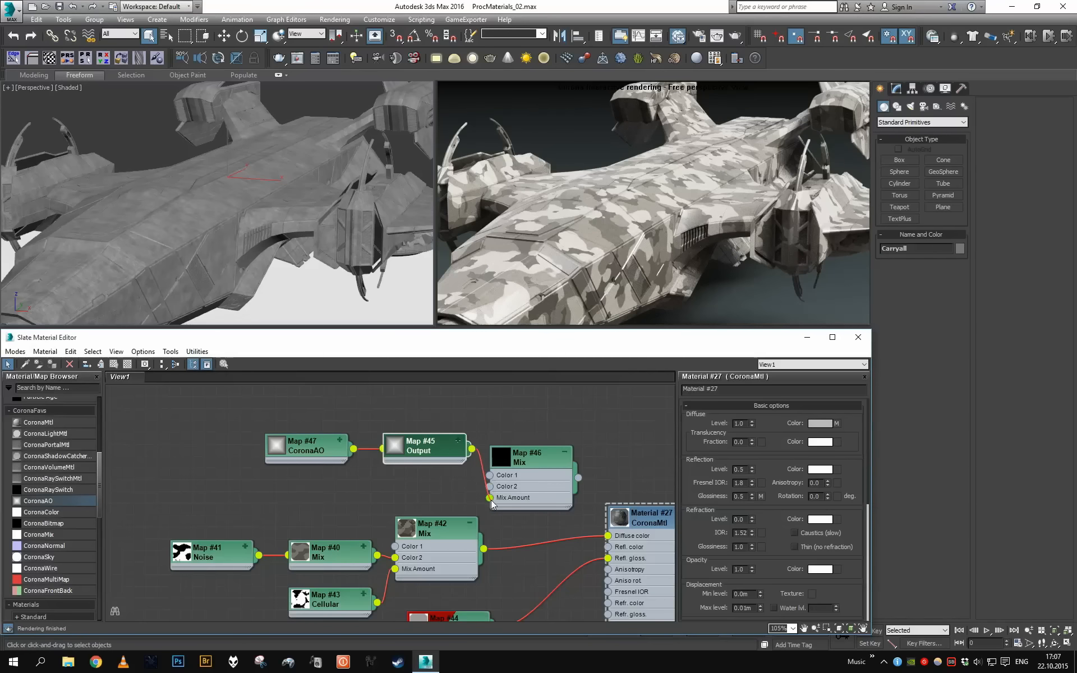
# Connect the camouflage Mix to the new Mix's Color 2 and the new Mix to Diffuse color, spacing the nodes apart.
pyautogui.moveTo(530, 512); pyautogui.dragTo(471, 458, button='middle')
pyautogui.moveTo(470, 432); pyautogui.dragTo(482, 443)
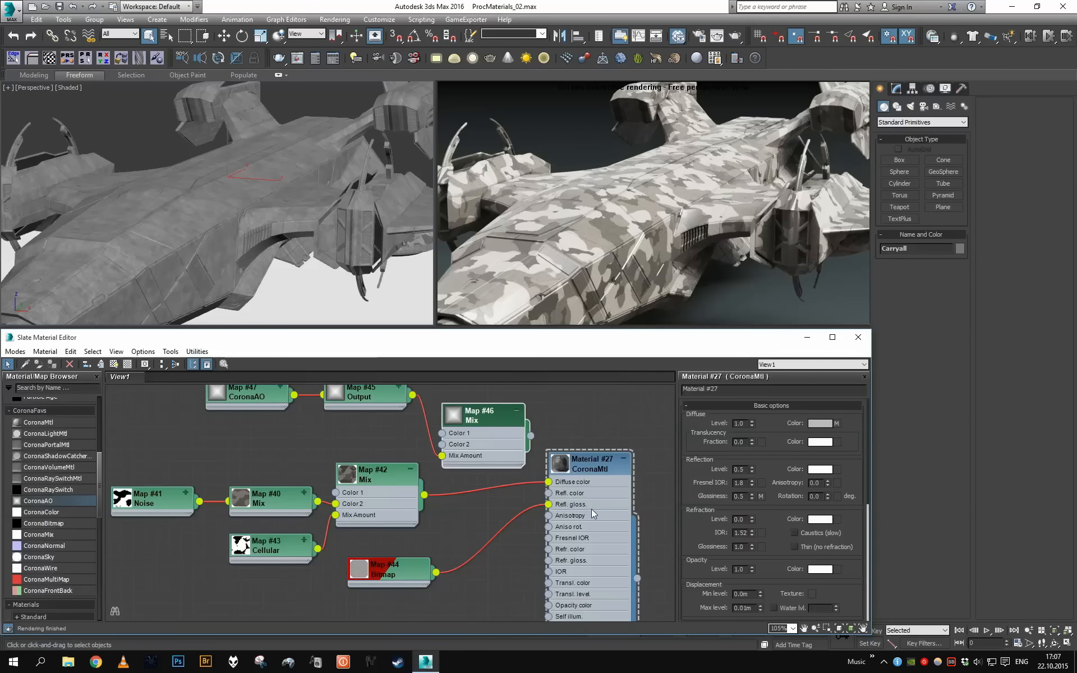
pyautogui.moveTo(591, 509); pyautogui.dragTo(638, 521)
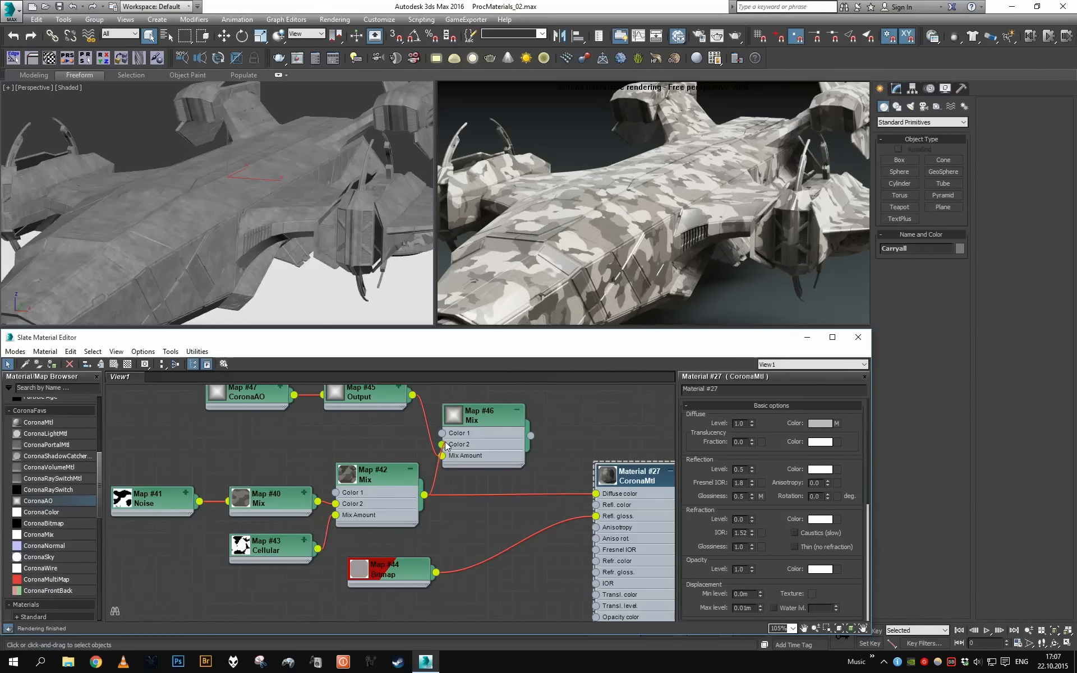
pyautogui.moveTo(445, 441); pyautogui.dragTo(444, 443)
pyautogui.moveTo(294, 416); pyautogui.dragTo(302, 445, button='middle')
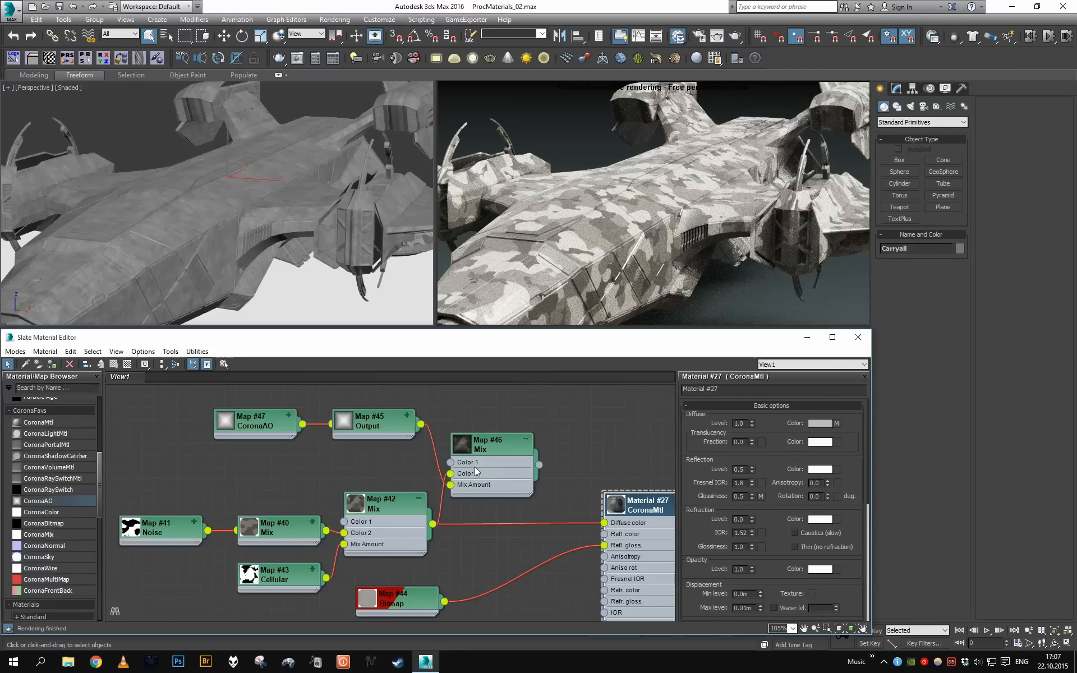
pyautogui.moveTo(539, 464); pyautogui.dragTo(604, 523)
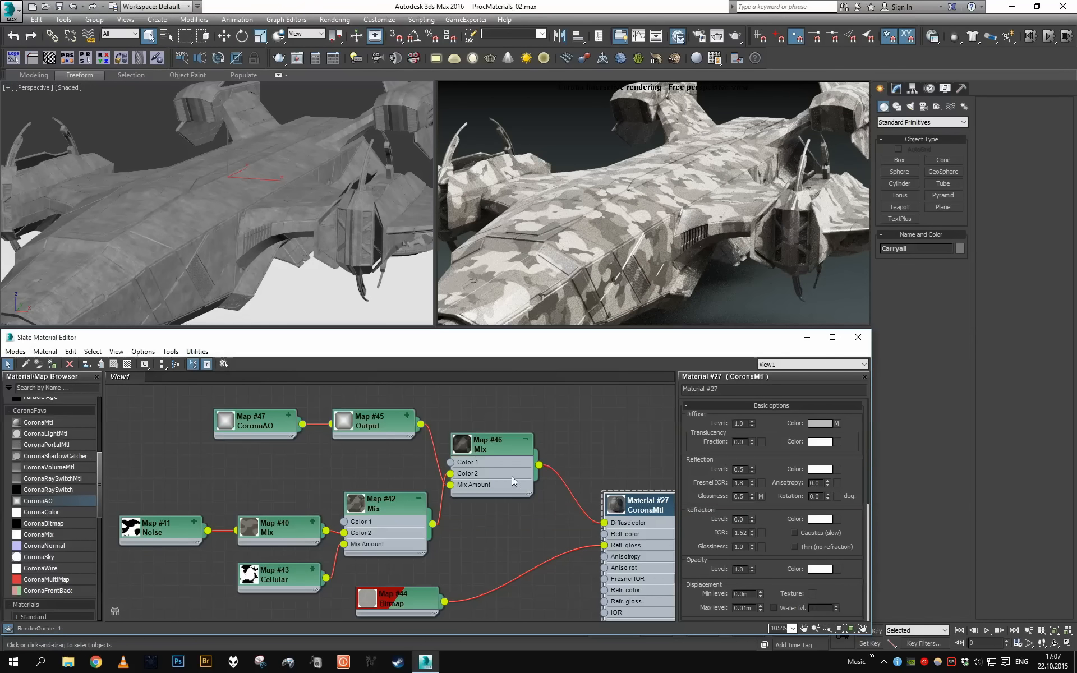
pyautogui.moveTo(499, 479); pyautogui.dragTo(523, 504)
# Set Color #1 of the new Mix map to bright red.
pyautogui.doubleClick(522, 504)
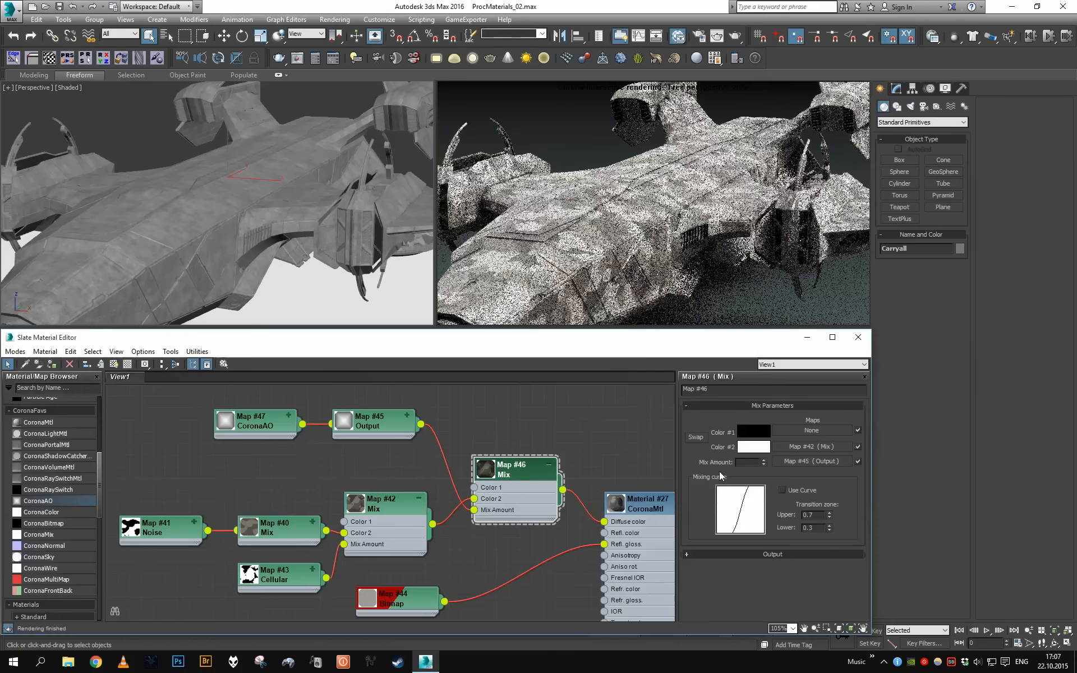
pyautogui.click(759, 433)
pyautogui.click(435, 76)
pyautogui.click(414, 168)
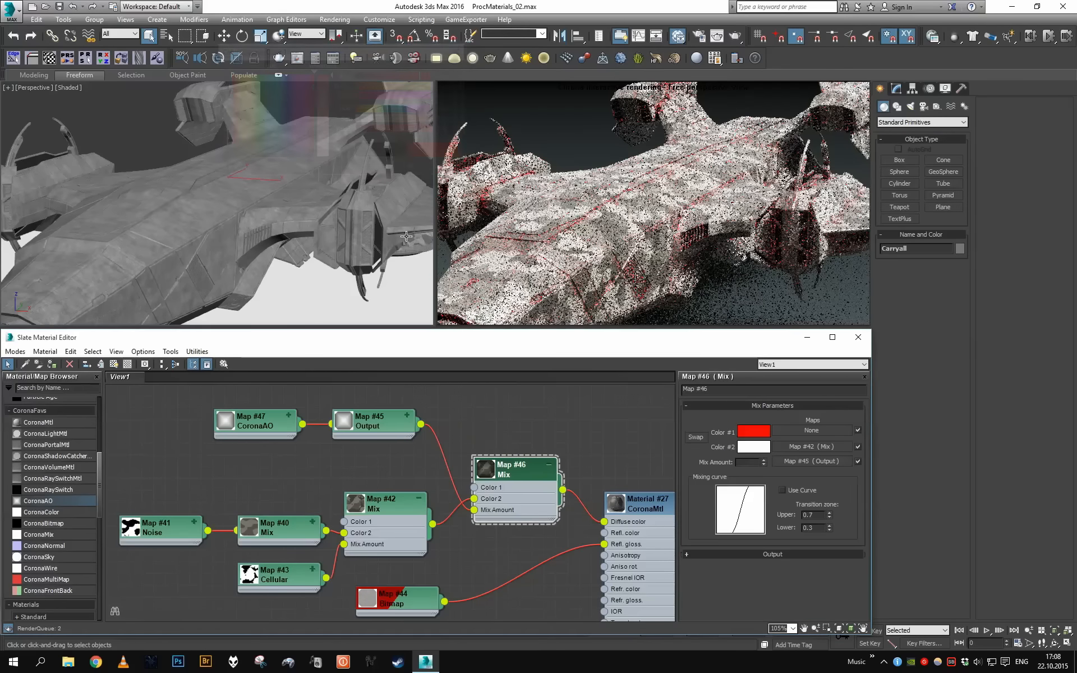
# Enable Invert normals on the CoronaAO map, checking the hull edges up close in the render.
pyautogui.scroll(4, 331, 224)
pyautogui.keyDown('alt'); pyautogui.moveTo(337, 235); pyautogui.dragTo(316, 228, button='middle'); pyautogui.keyUp('alt')
pyautogui.scroll(2, 316, 228)
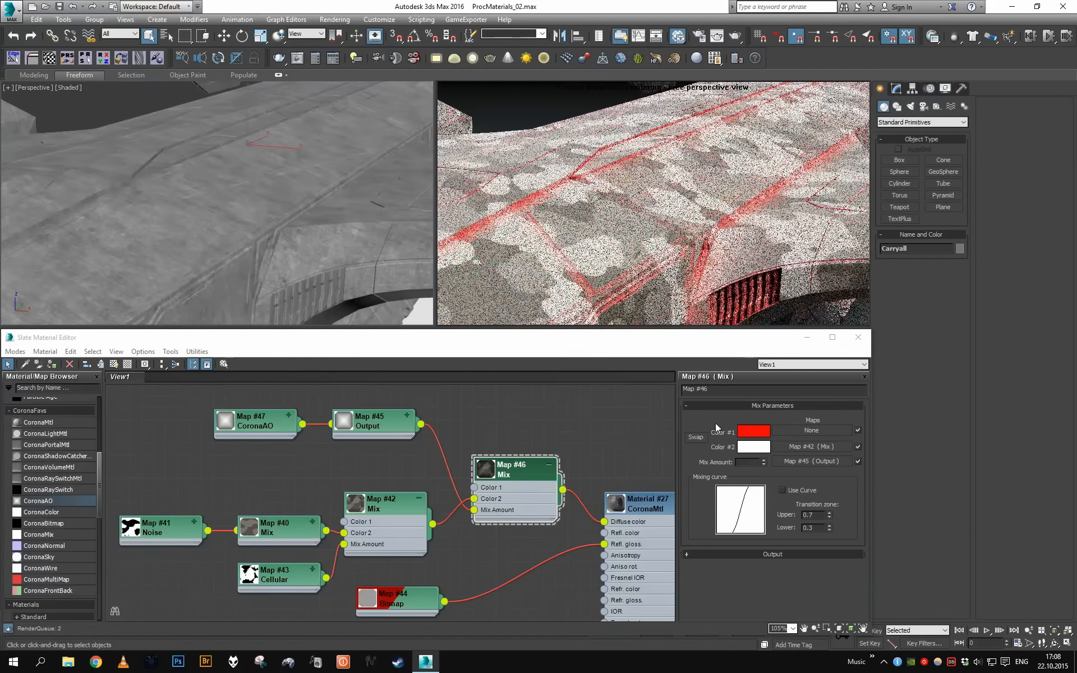
pyautogui.doubleClick(236, 425)
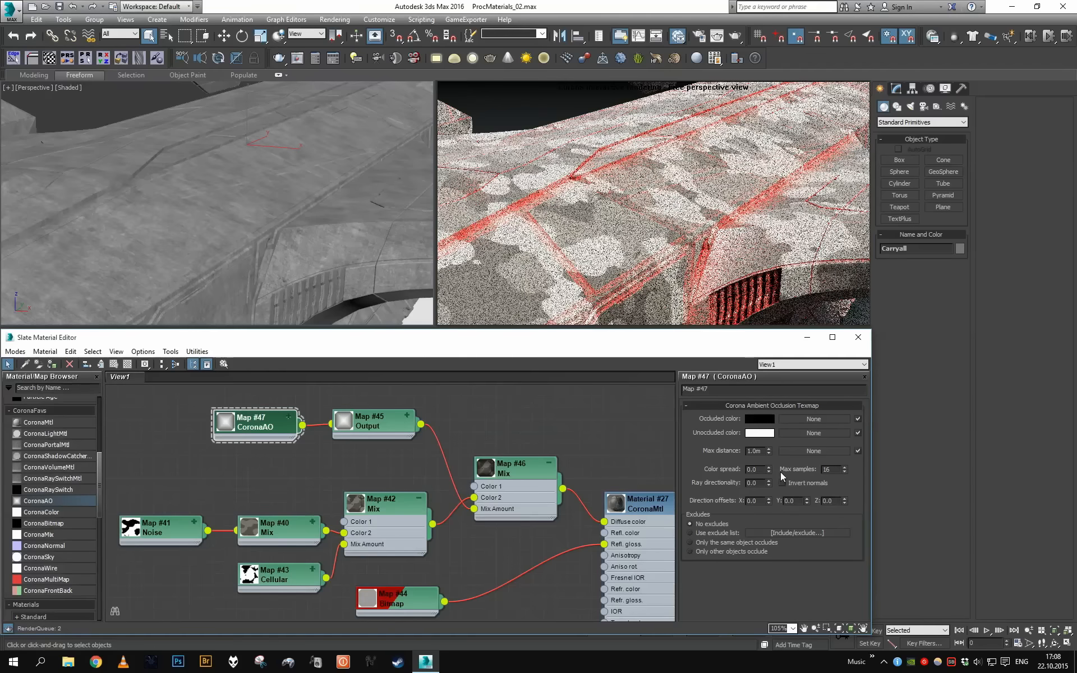
pyautogui.click(788, 486)
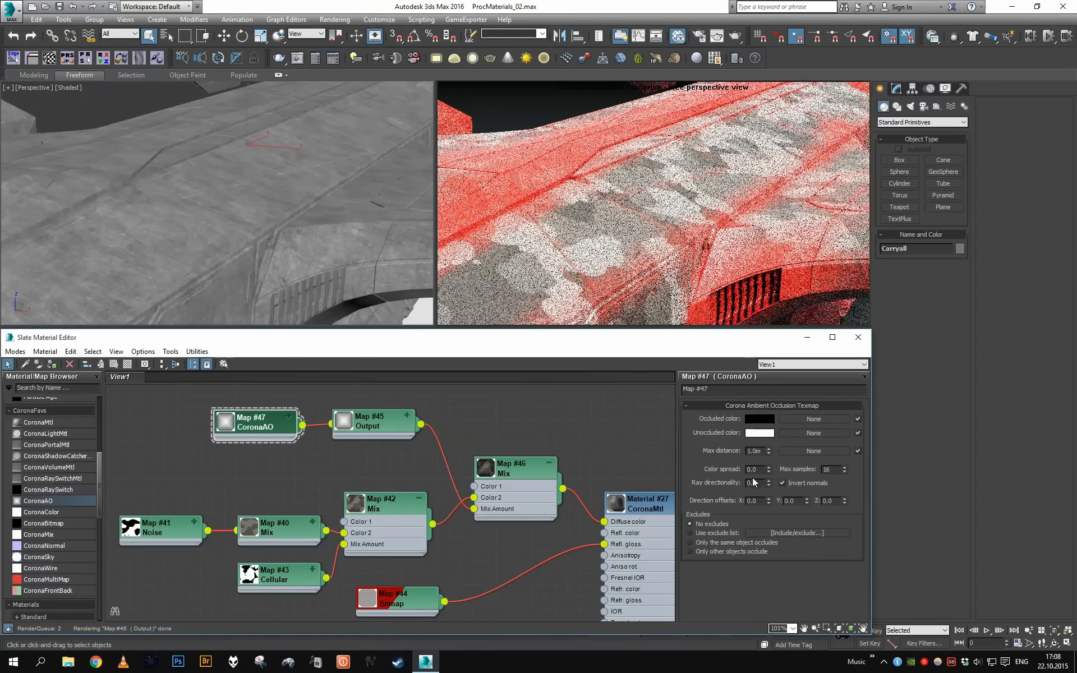
# Enable the Output map's color map and add a curve point at 0.9 horizontally and 0.0 vertically.
pyautogui.doubleClick(375, 435)
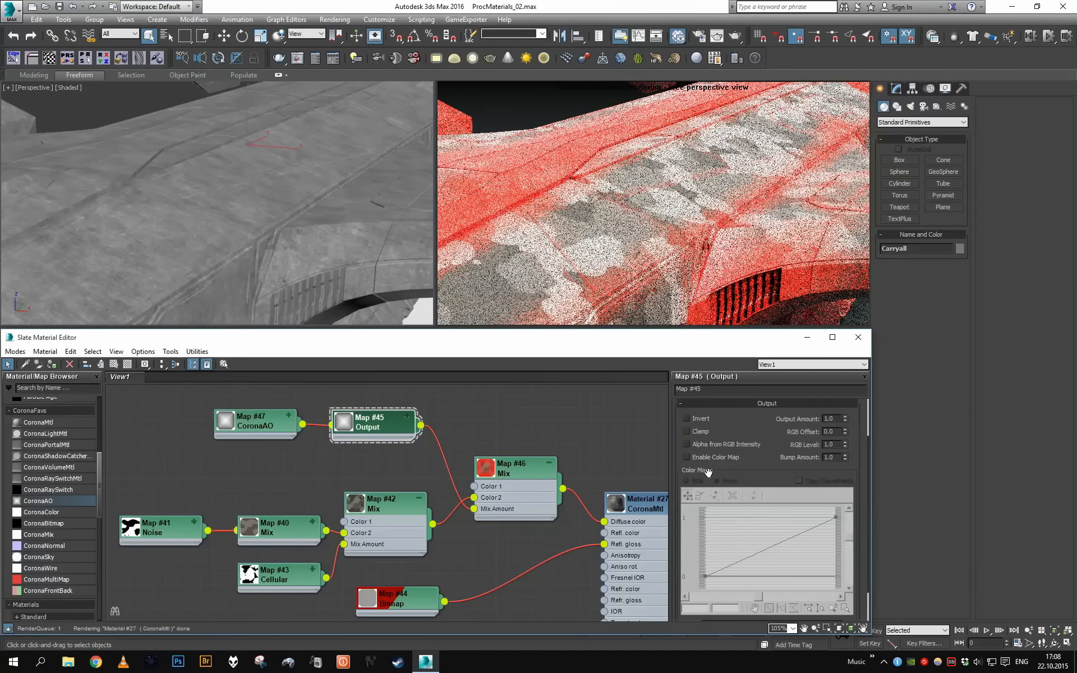
pyautogui.click(709, 459)
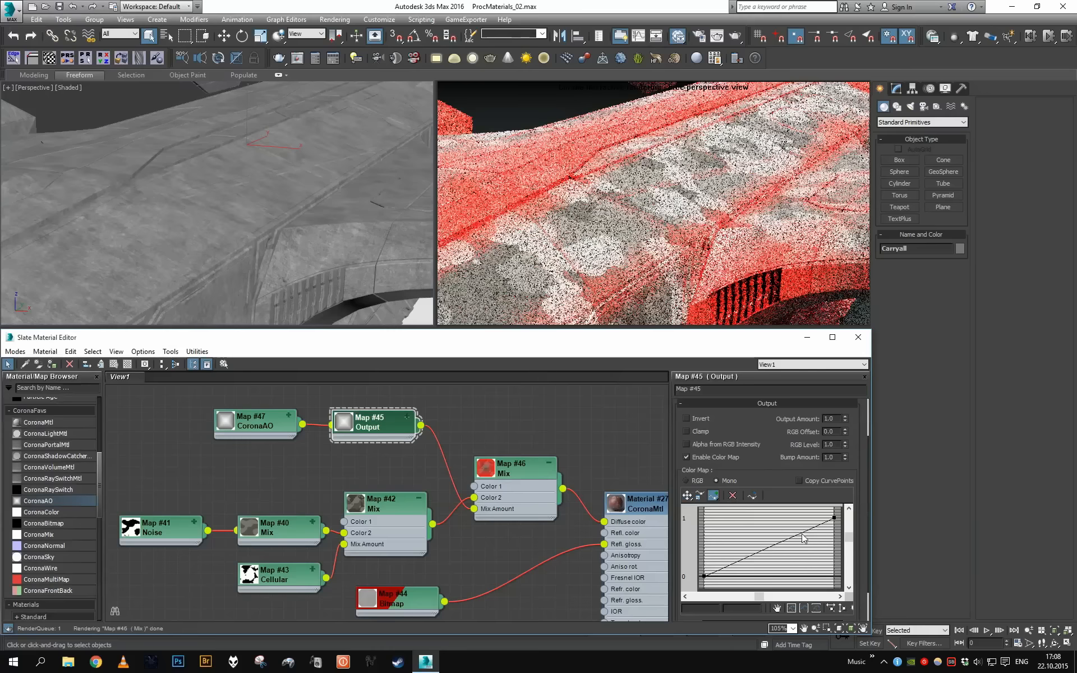
pyautogui.moveTo(798, 534); pyautogui.dragTo(818, 580)
pyautogui.doubleClick(738, 608)
pyautogui.write('0')
pyautogui.press('Return')
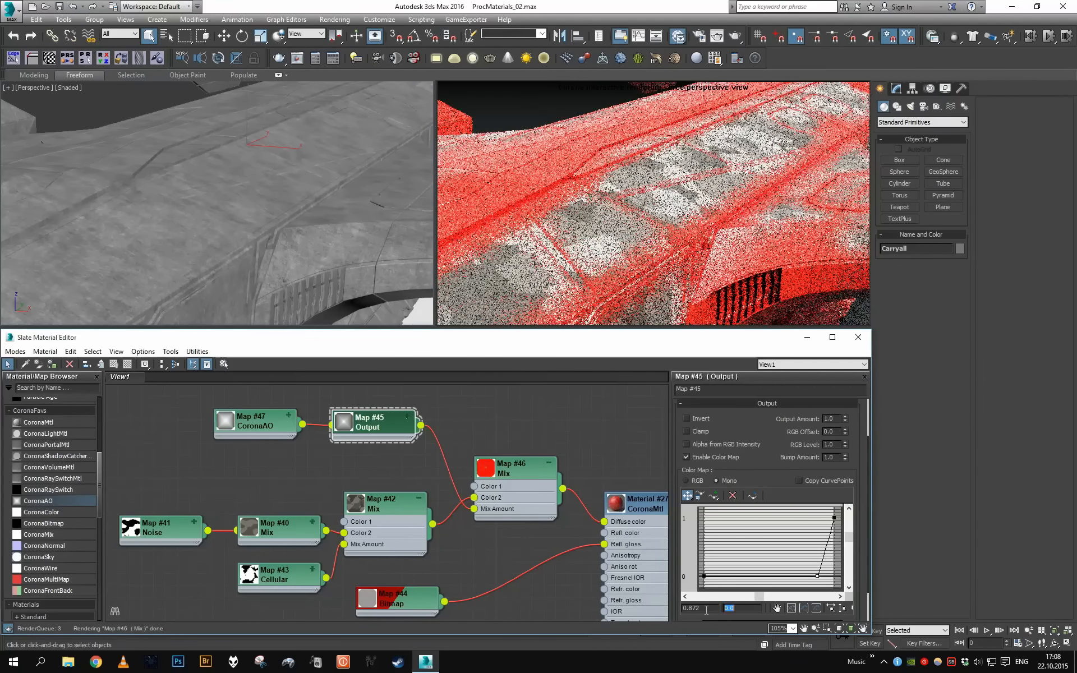
pyautogui.hotkey('shift', 'Tab')
pyautogui.write('.9')
pyautogui.press('Return')
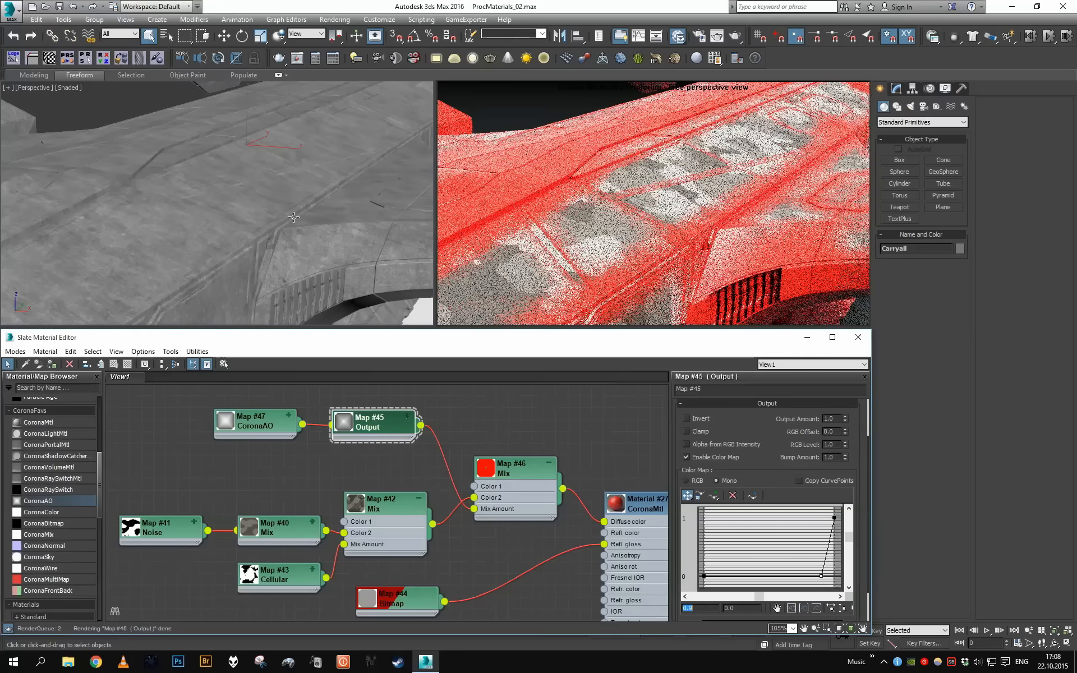
# Set the CoronaAO map's max distance to 0.1 m and check the edge mask across the spaceship.
pyautogui.doubleClick(263, 419)
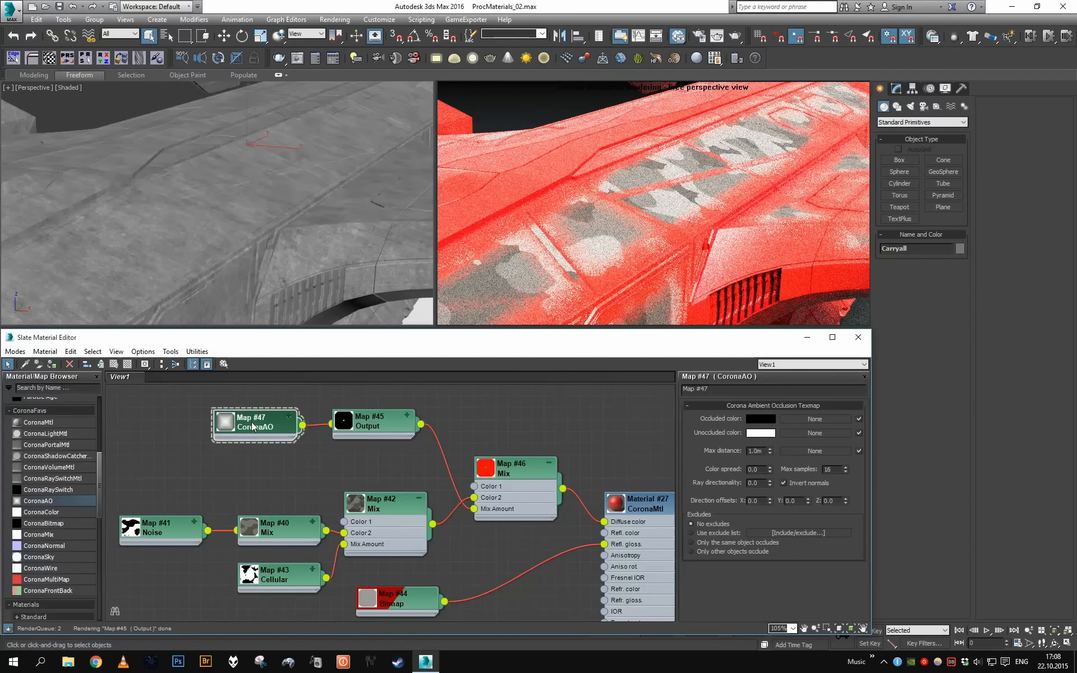
pyautogui.click(759, 452)
pyautogui.write('.1')
pyautogui.press('Return')
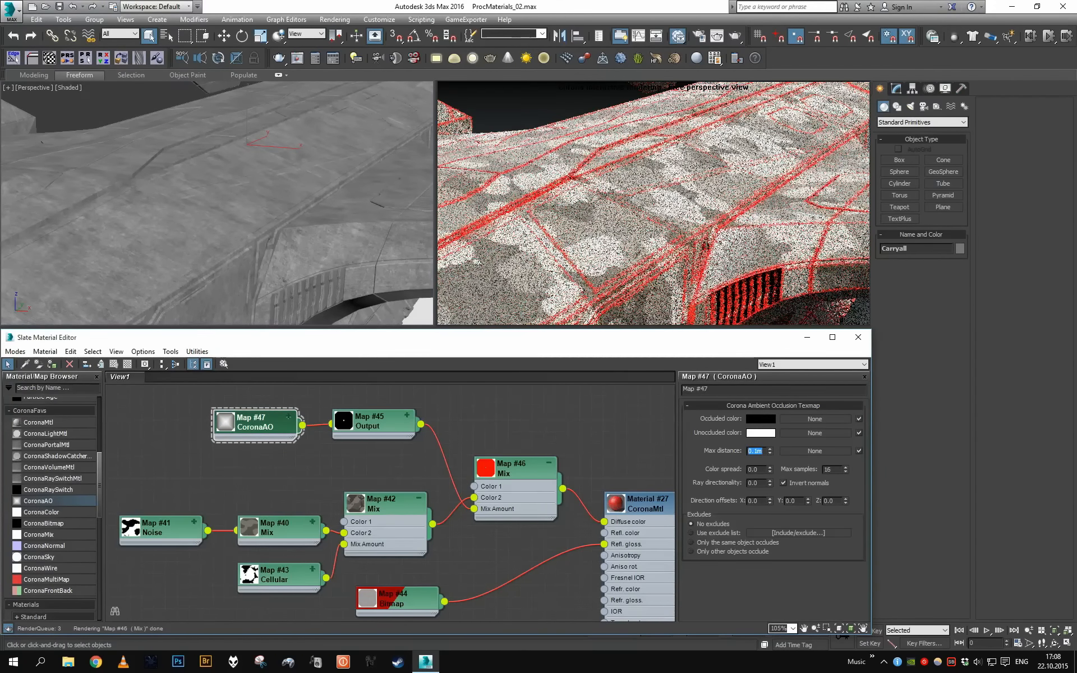
pyautogui.scroll(-5, 290, 178)
pyautogui.scroll(6, 312, 180)
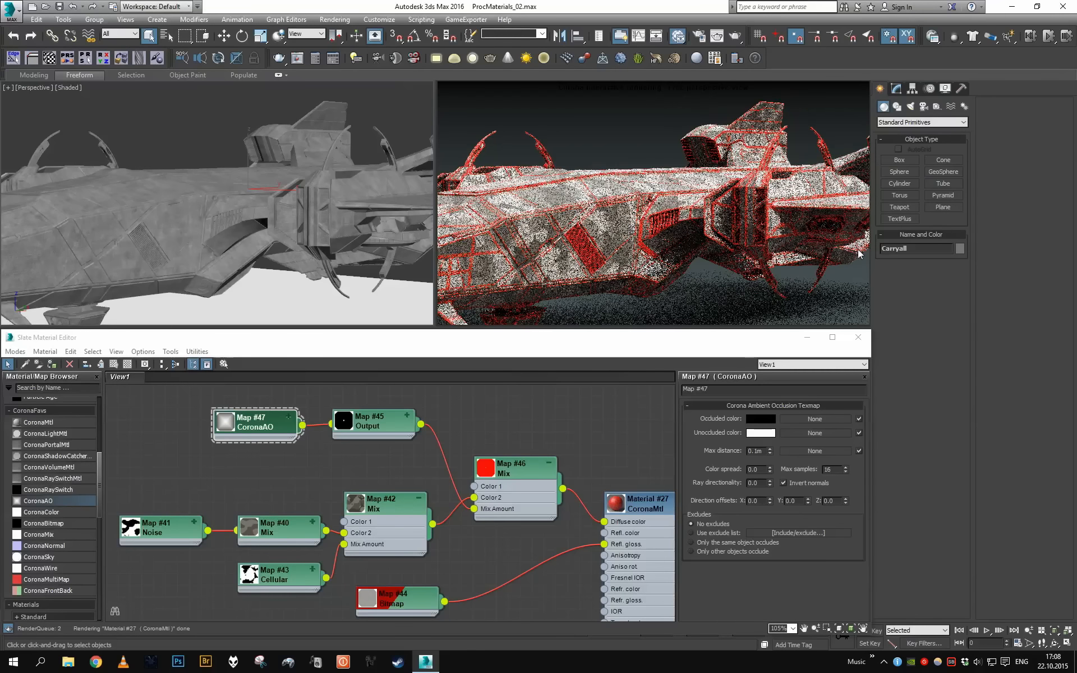
pyautogui.moveTo(278, 529); pyautogui.dragTo(482, 552, button='middle')
pyautogui.scroll(-1, 500, 509)
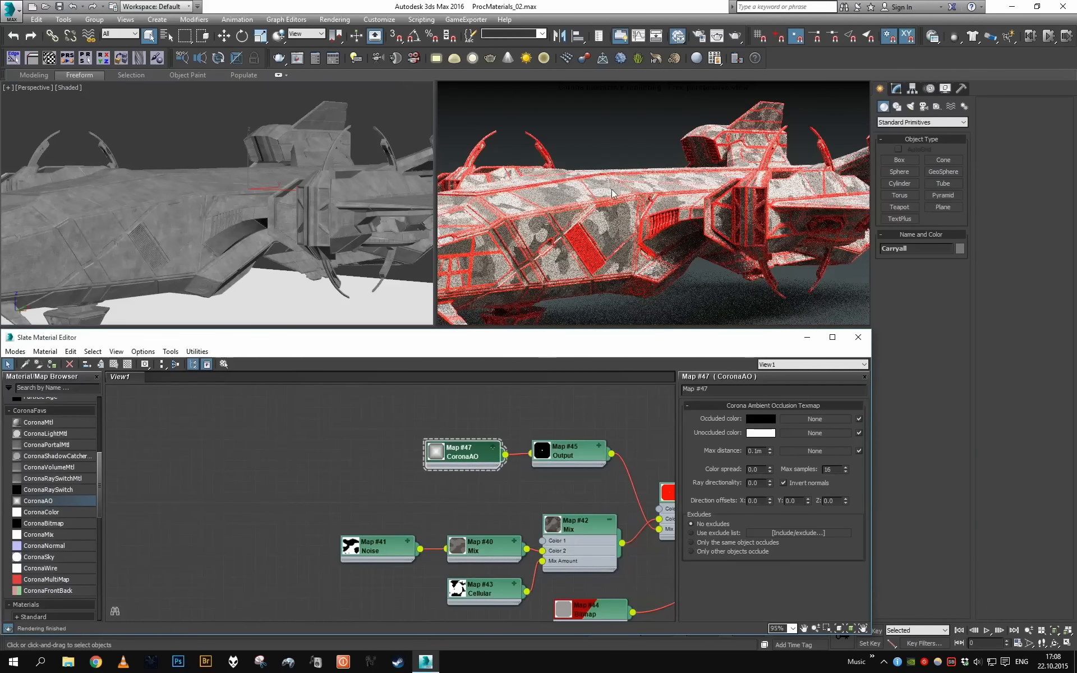
# Add a Noise map, connect it to the CoronaAO map's AO Distance input, and open the Noise parameters.
pyautogui.scroll(2, 543, 458)
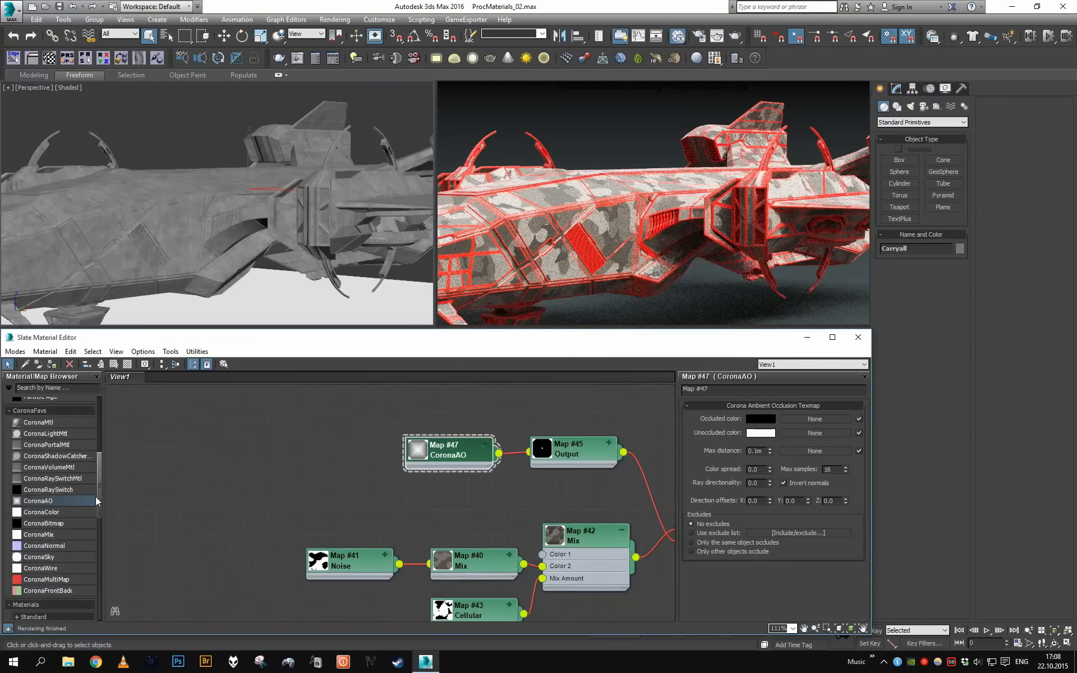
pyautogui.moveTo(101, 480); pyautogui.dragTo(99, 422)
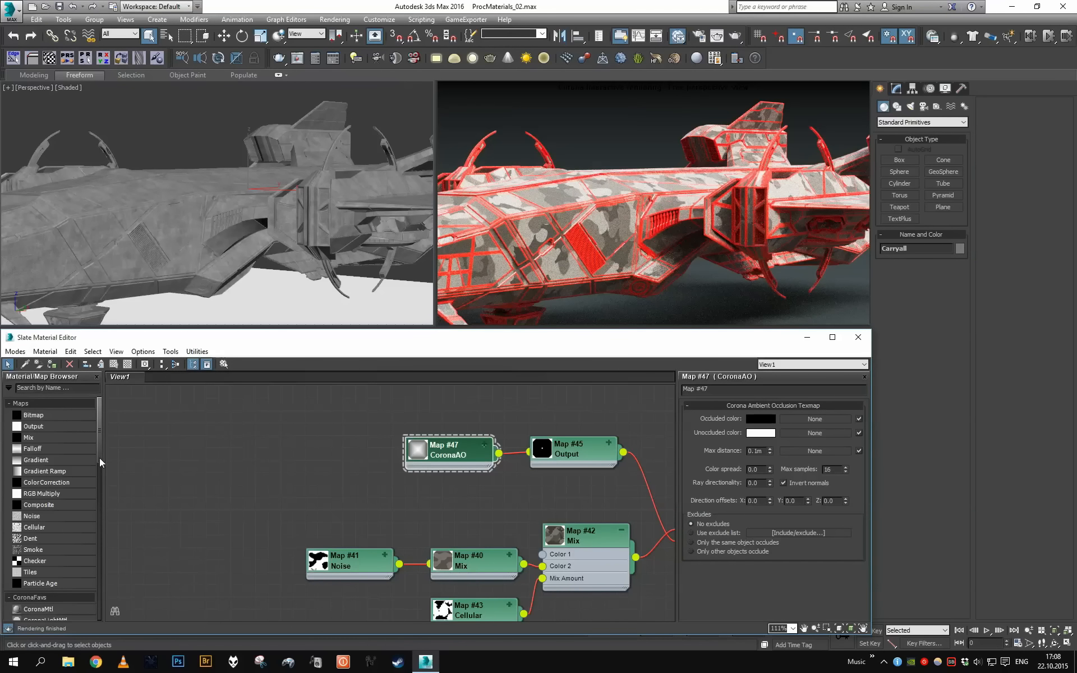
pyautogui.moveTo(100, 452)
pyautogui.mouseDown()
pyautogui.moveTo(102, 483)
pyautogui.moveTo(102, 463)
pyautogui.mouseUp()
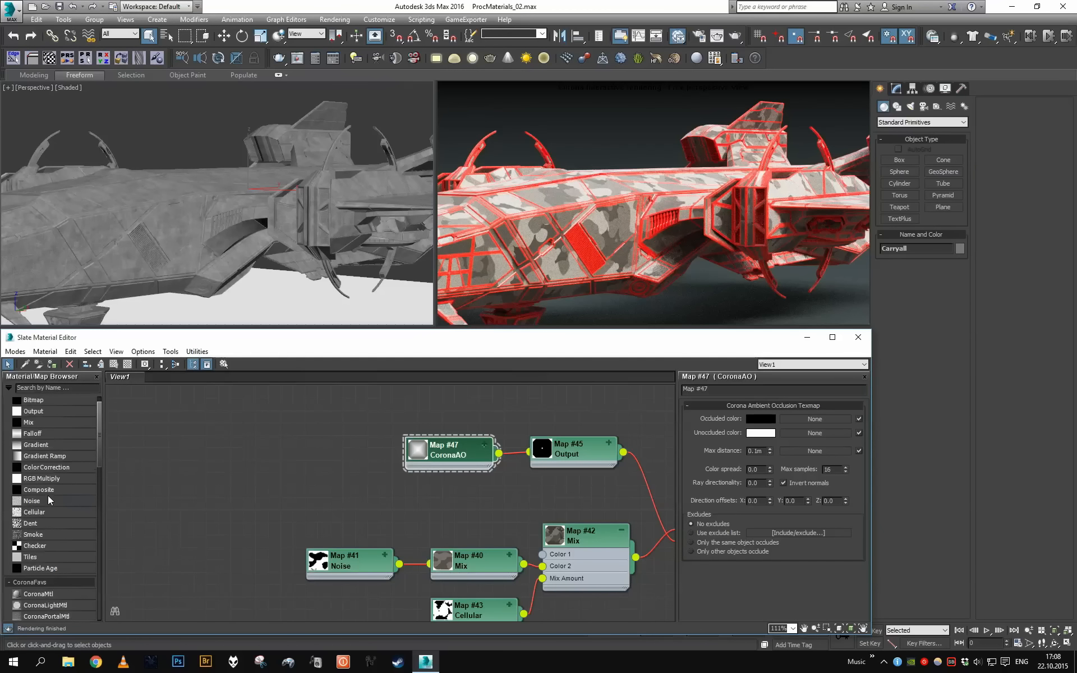
pyautogui.moveTo(48, 495); pyautogui.dragTo(412, 446)
pyautogui.scroll(1, 378, 463)
pyautogui.click(371, 442)
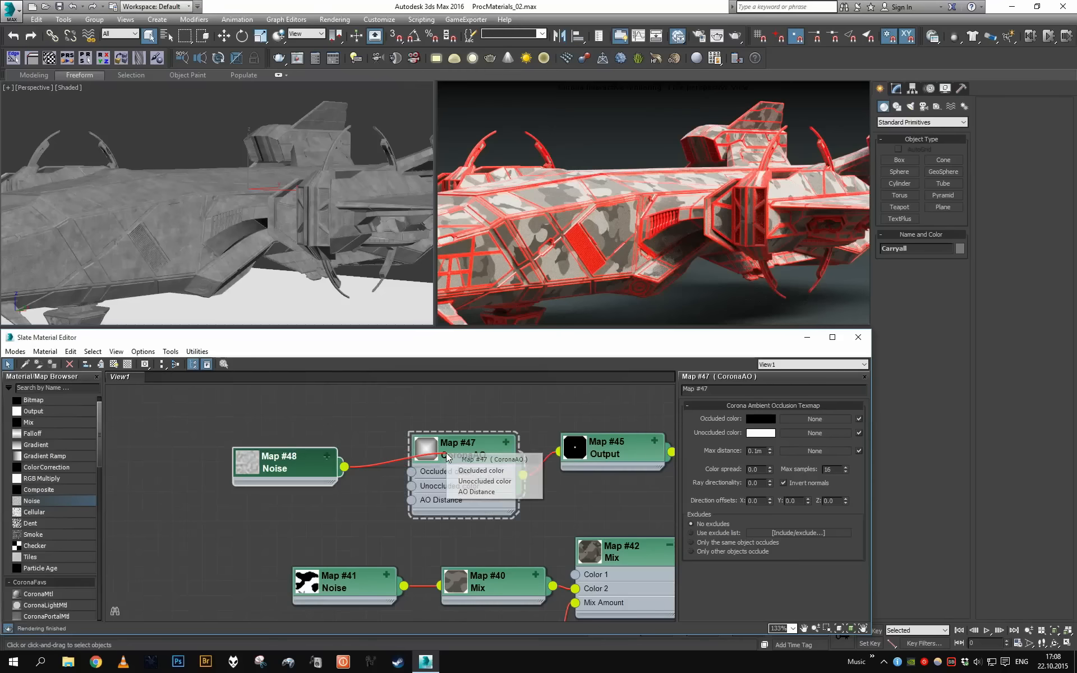
pyautogui.click(482, 494)
pyautogui.doubleClick(308, 465)
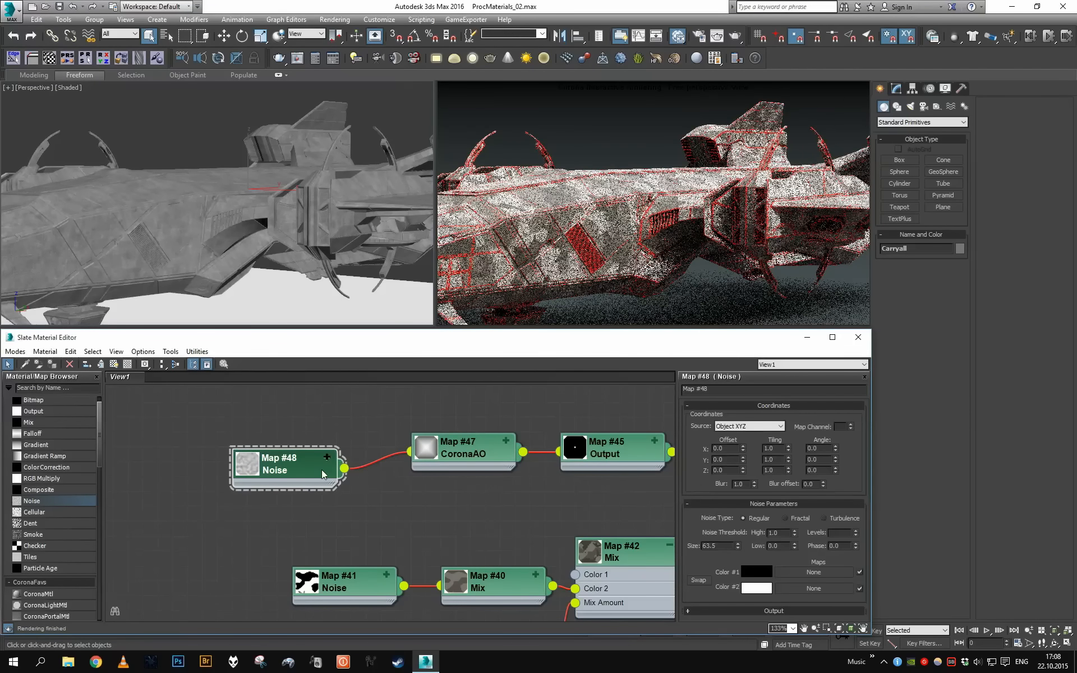
# Set the new Noise map's threshold to High 0.5 and Low 0.49.
pyautogui.doubleClick(777, 532)
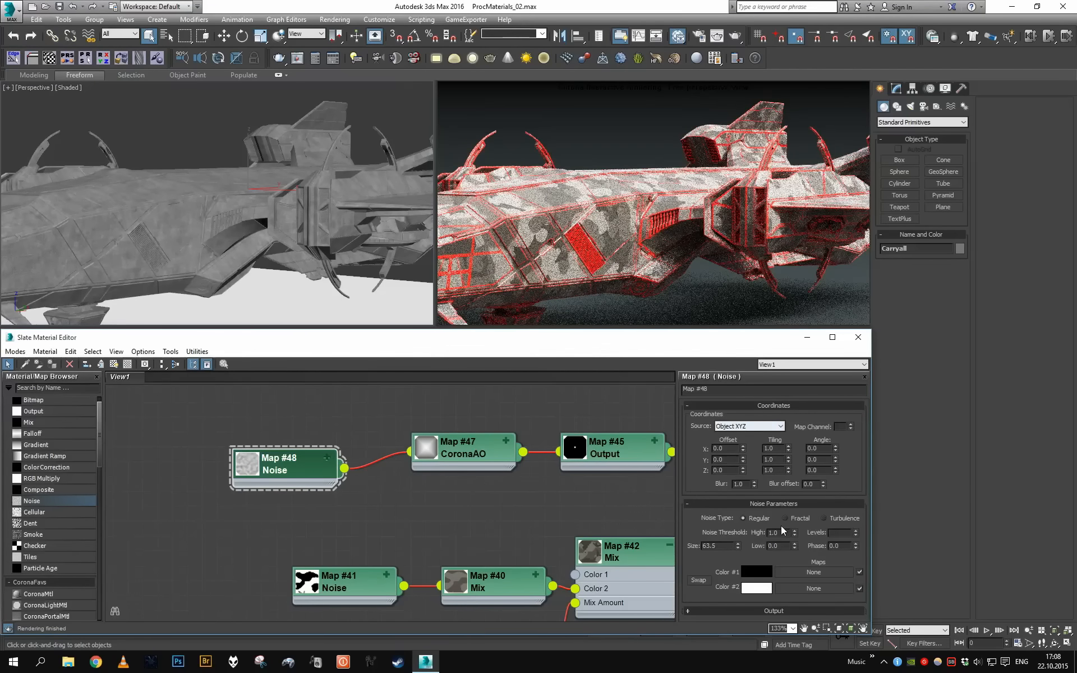
pyautogui.write('.5')
pyautogui.press('Tab')
pyautogui.write('.49')
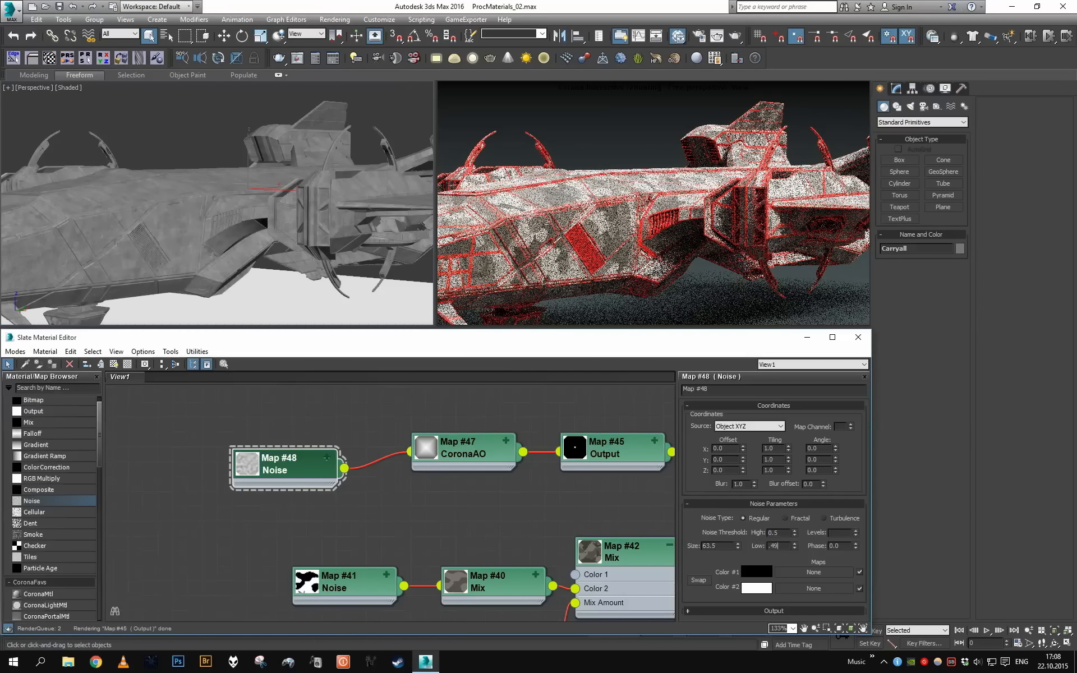
pyautogui.press('Return')
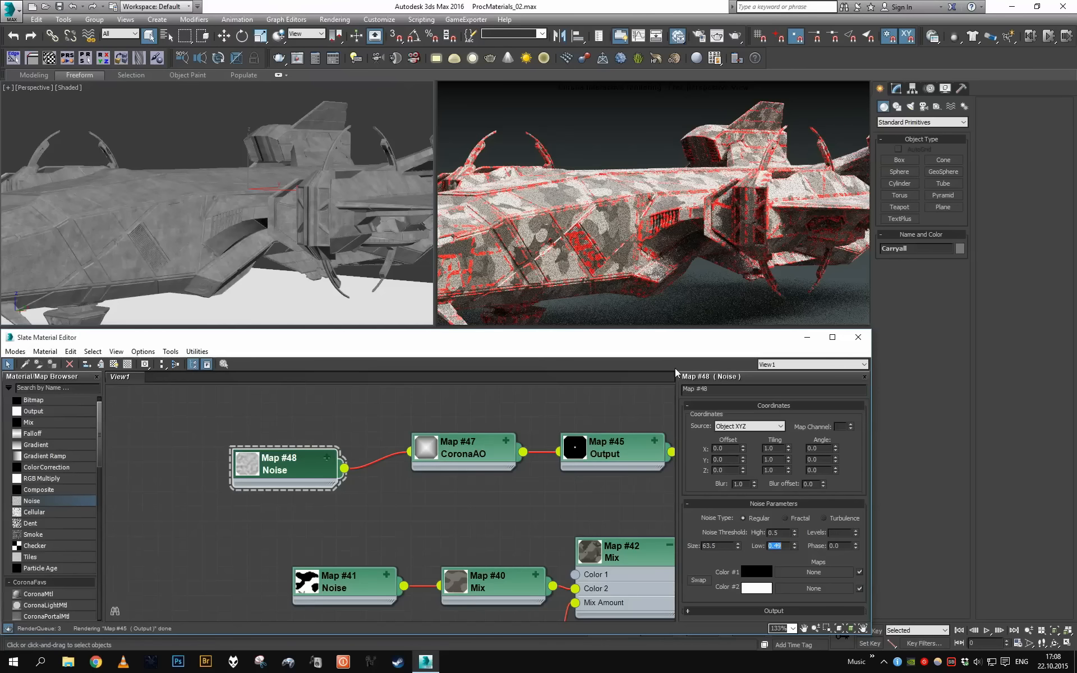
# Set the Noise map's coordinate source to World XYZ and its size to 200.
pyautogui.click(748, 427)
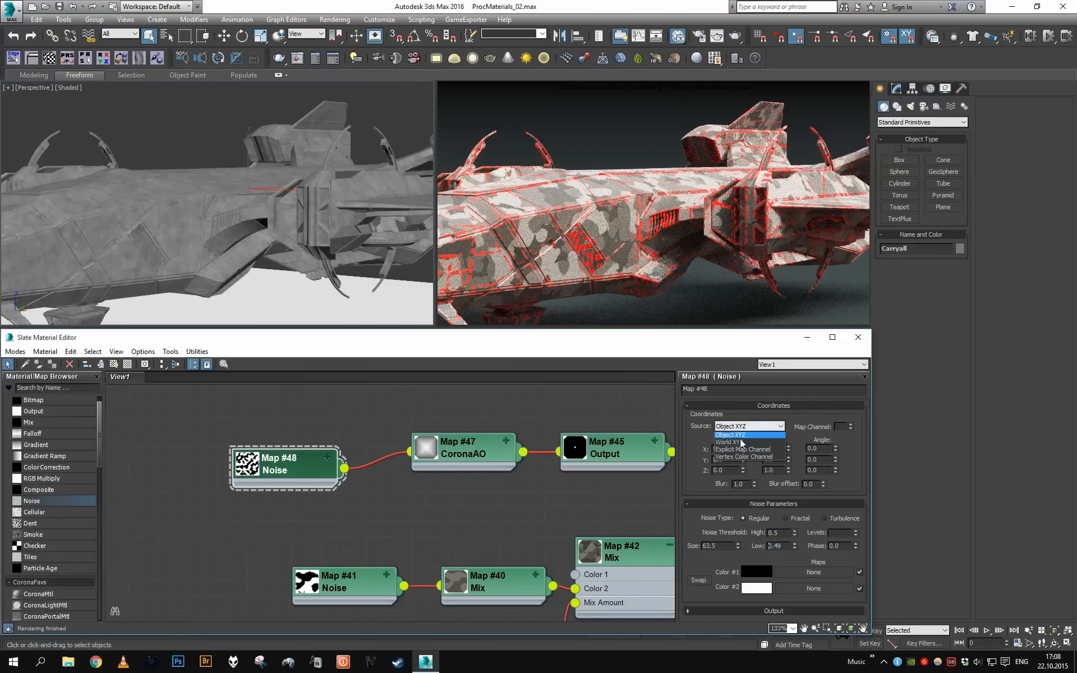
pyautogui.click(739, 442)
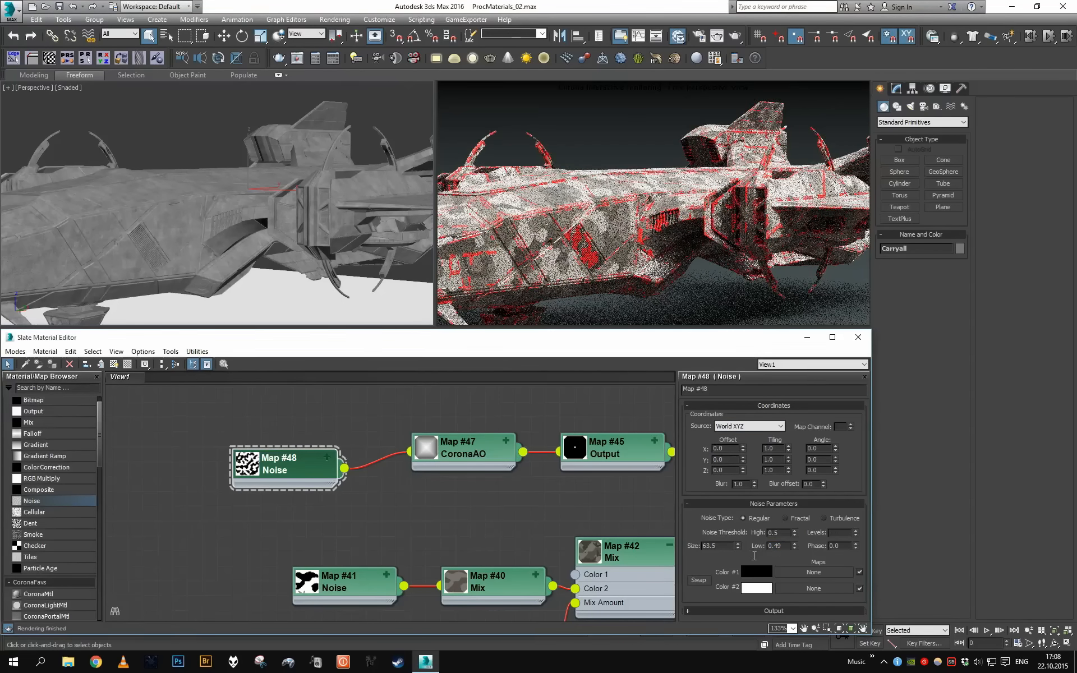
pyautogui.doubleClick(721, 545)
pyautogui.write('10')
pyautogui.press('Return')
pyautogui.write('100')
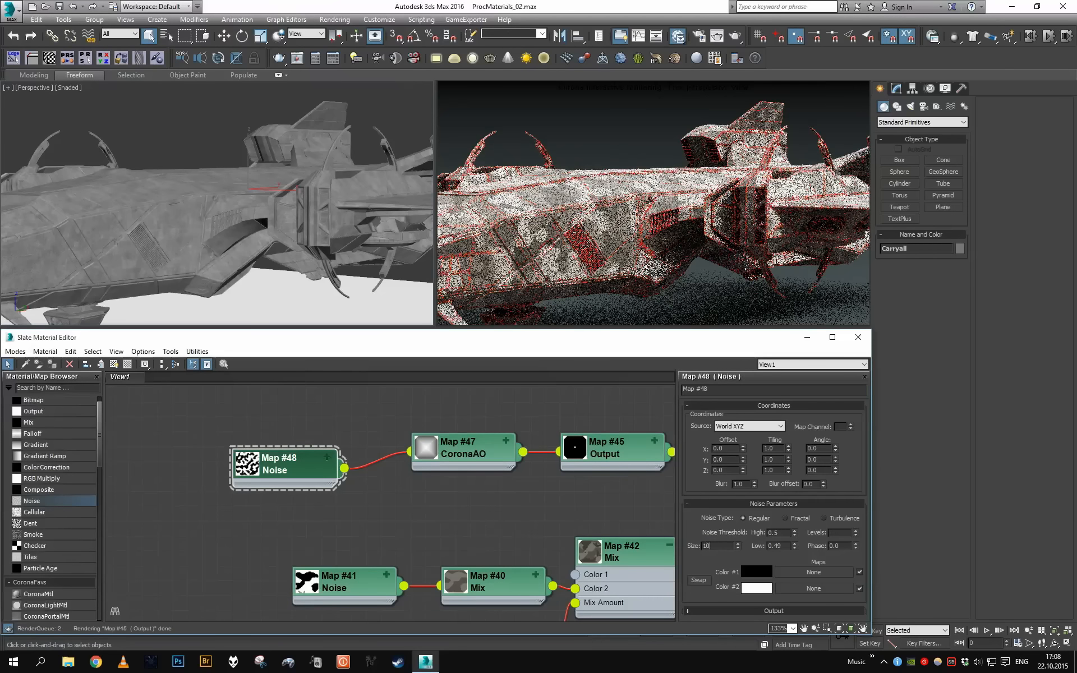
pyautogui.press('Return')
pyautogui.write('200')
pyautogui.press('Return')
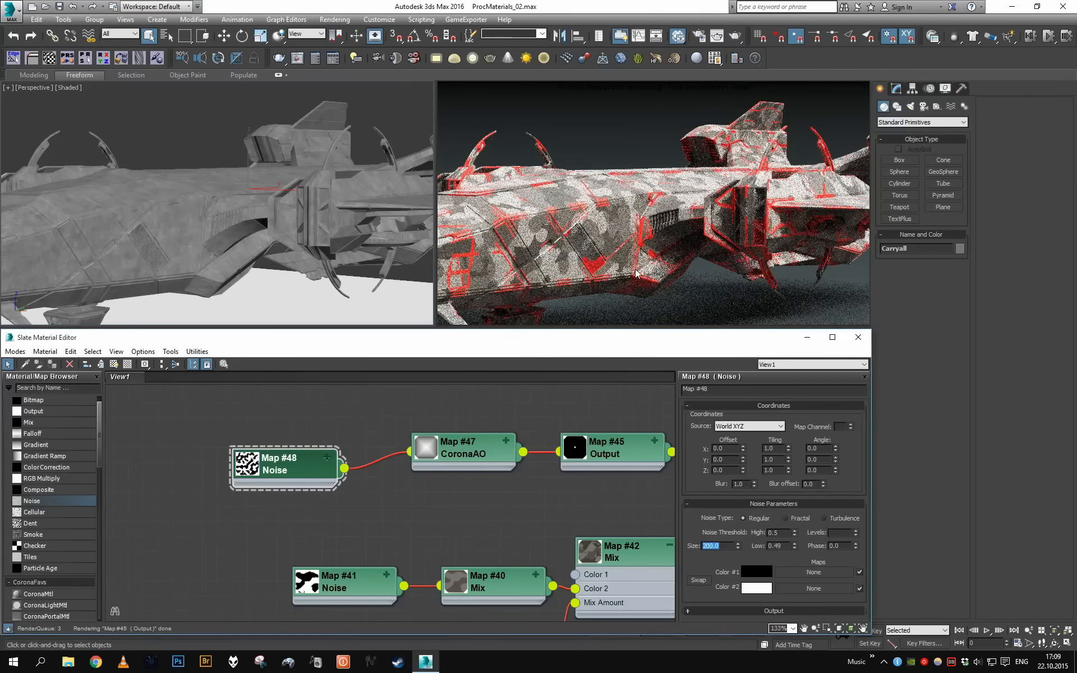
# Set the Noise map's threshold to Low 0 and High 1.
pyautogui.doubleClick(776, 546)
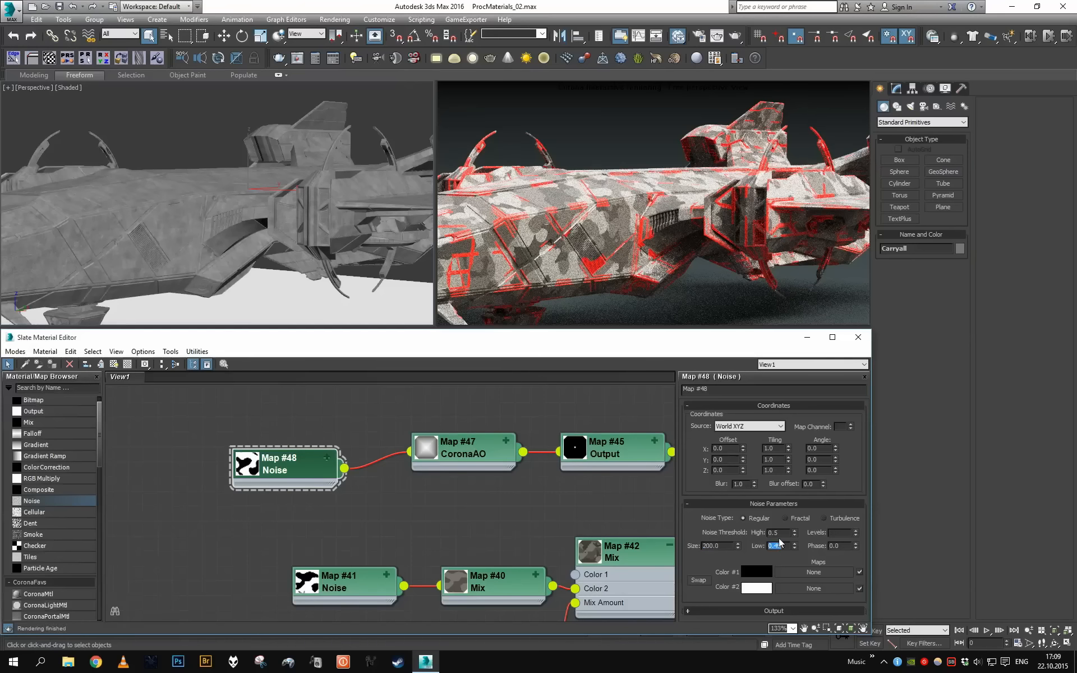
pyautogui.write('0')
pyautogui.press('Return')
pyautogui.doubleClick(776, 533)
pyautogui.write('1')
pyautogui.press('Return')
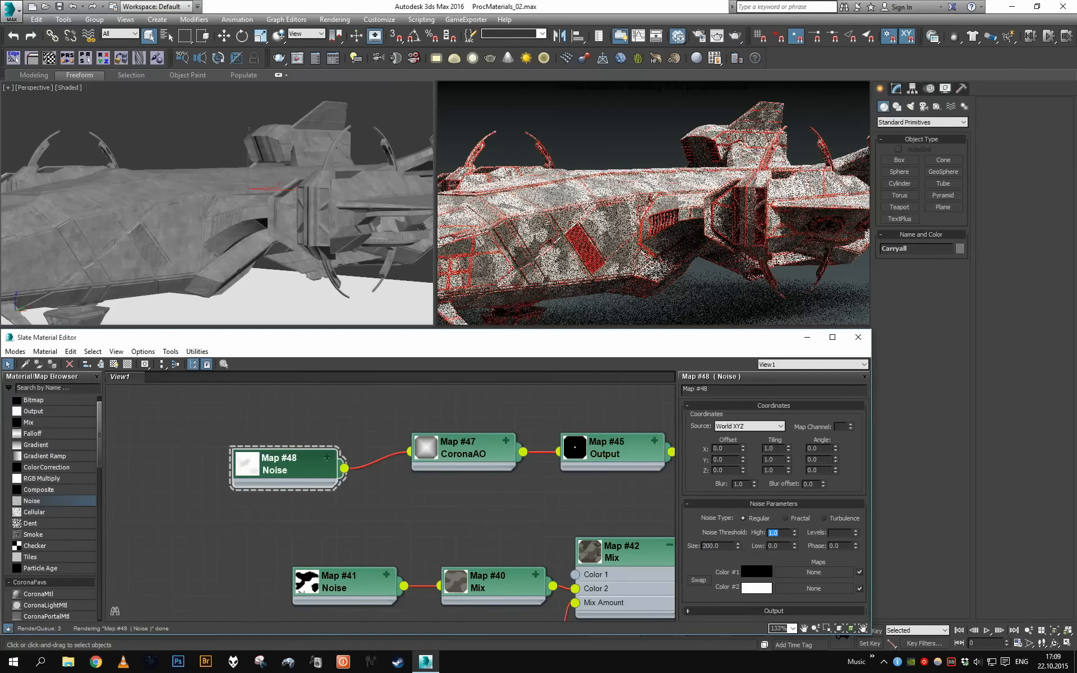
# Align the Noise node with the CoronaAO node and set its noise threshold to High 0.6 and Low 0.3.
pyautogui.keyDown('alt'); pyautogui.moveTo(234, 191); pyautogui.dragTo(276, 164, button='middle'); pyautogui.keyUp('alt')
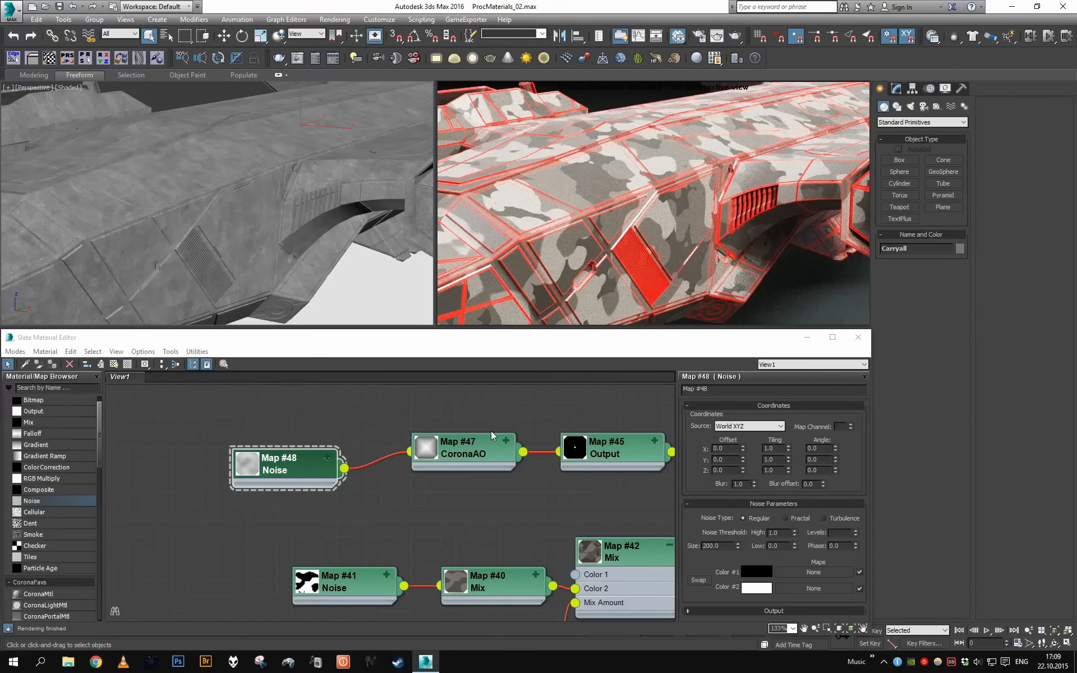
pyautogui.moveTo(322, 464); pyautogui.dragTo(322, 450)
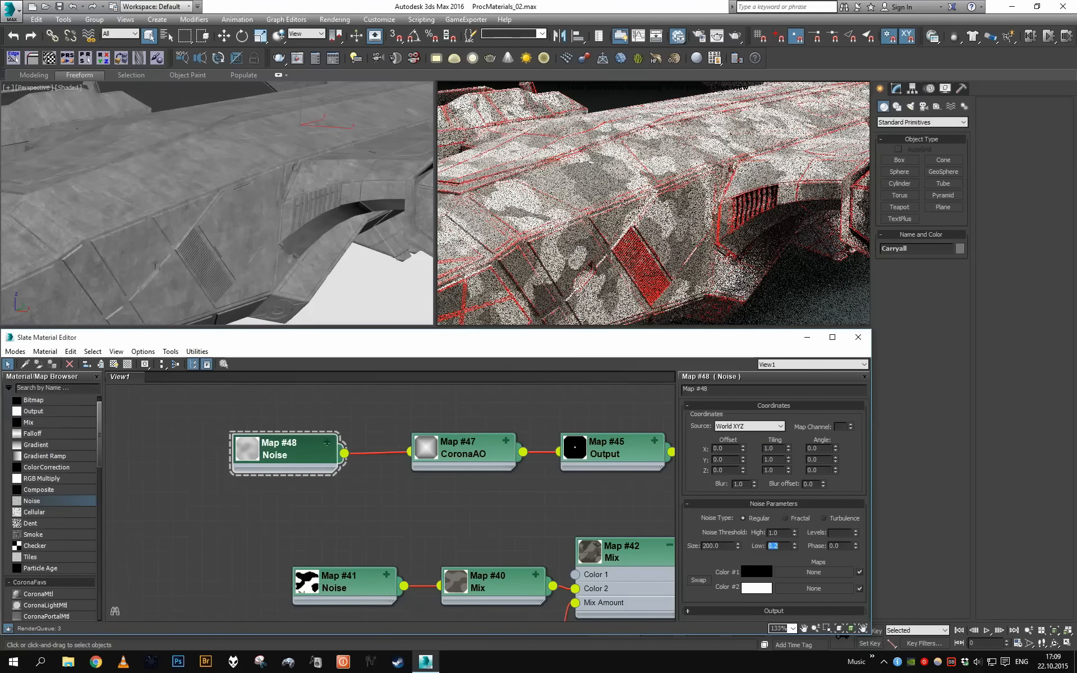
pyautogui.doubleClick(782, 534)
pyautogui.write('0.8')
pyautogui.press('Return')
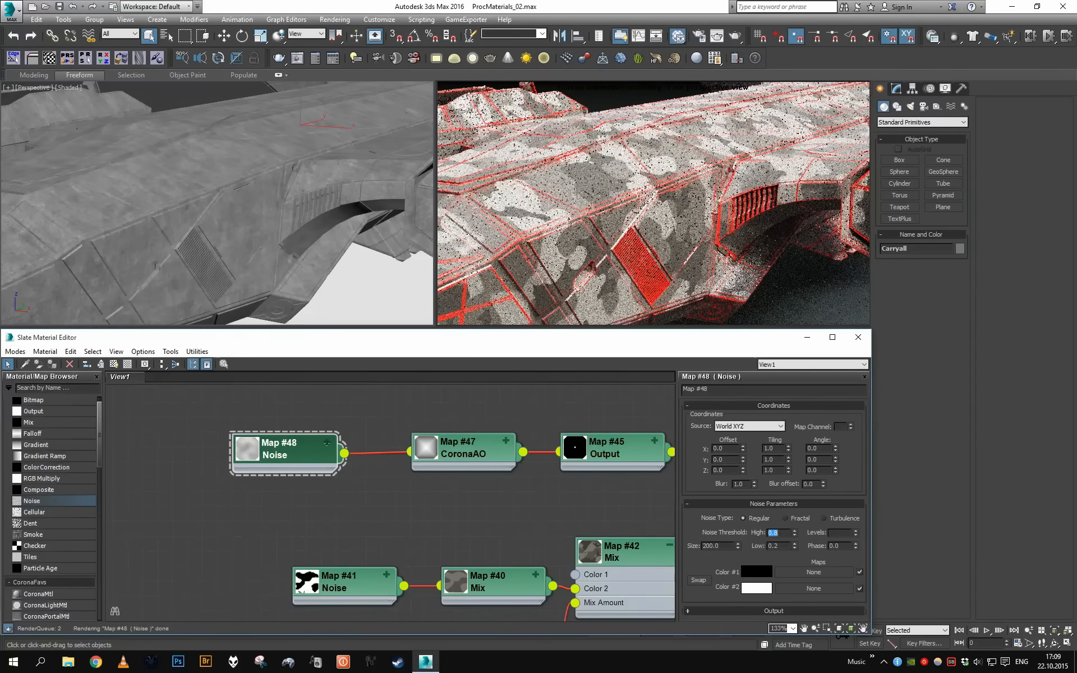
pyautogui.doubleClick(786, 546)
pyautogui.write('0.3')
pyautogui.press('Return')
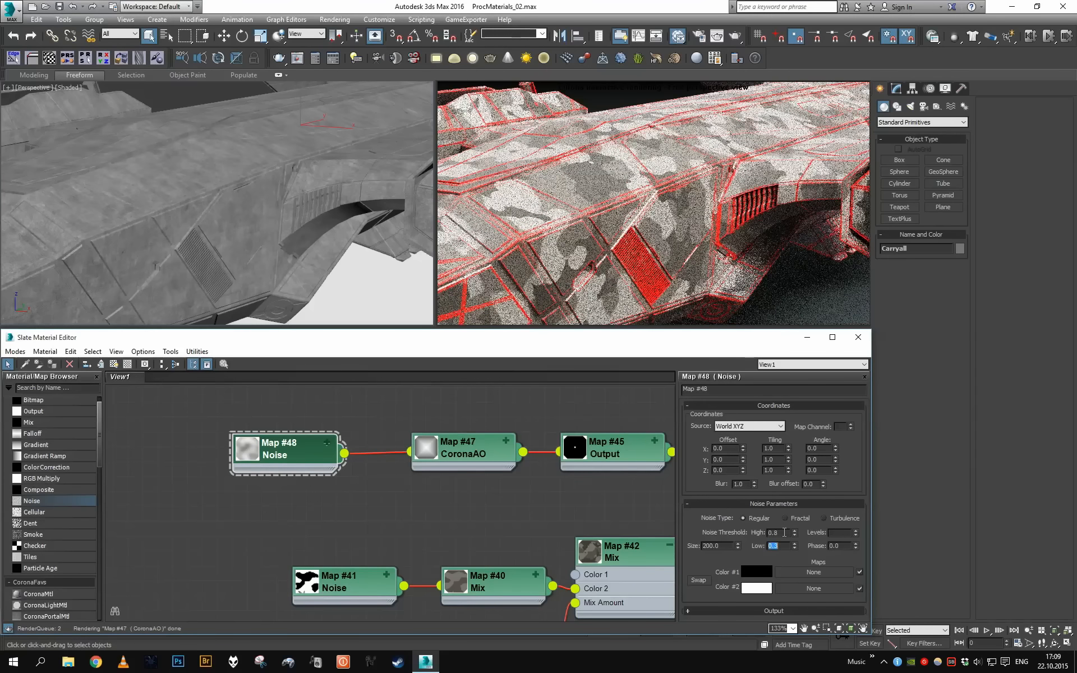
pyautogui.doubleClick(784, 533)
pyautogui.write('0.6')
pyautogui.press('Return')
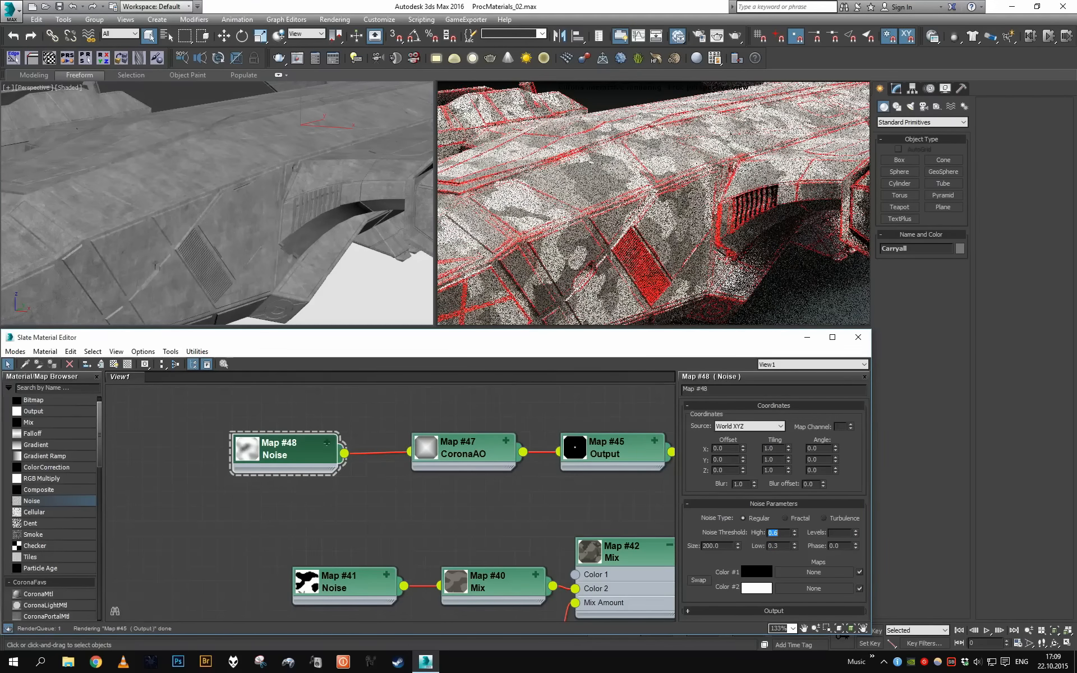
# Add a Bitmap map using Combo_01_Bump.jpg from the Harvester folder and preview its image.
pyautogui.moveTo(244, 492); pyautogui.dragTo(344, 495, button='middle')
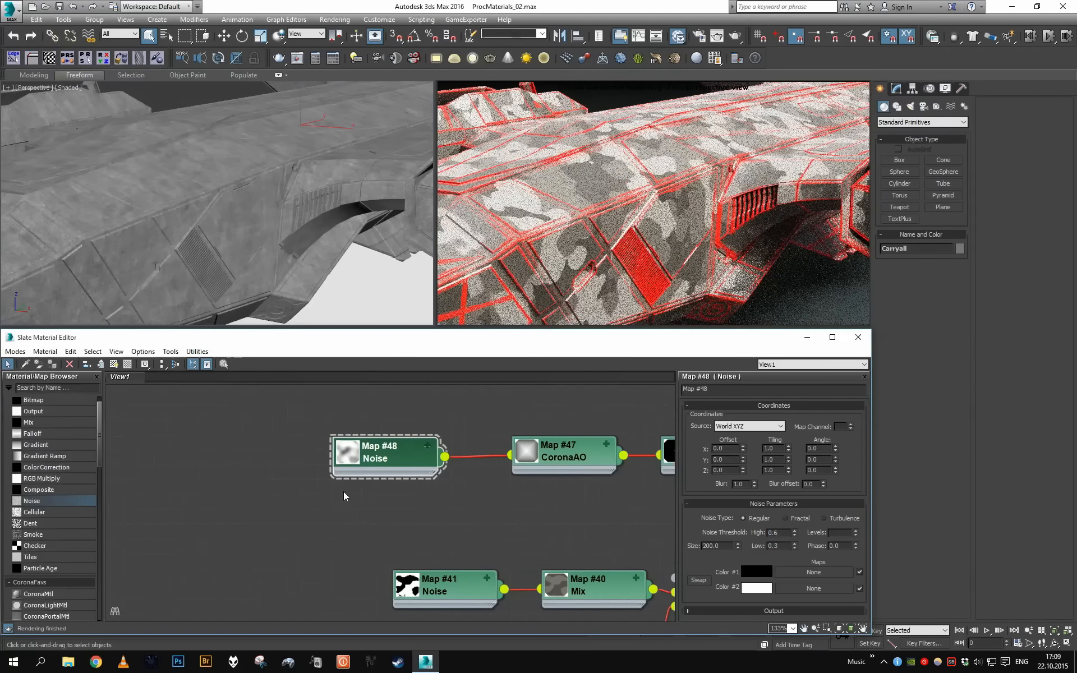
pyautogui.moveTo(35, 400); pyautogui.dragTo(202, 487)
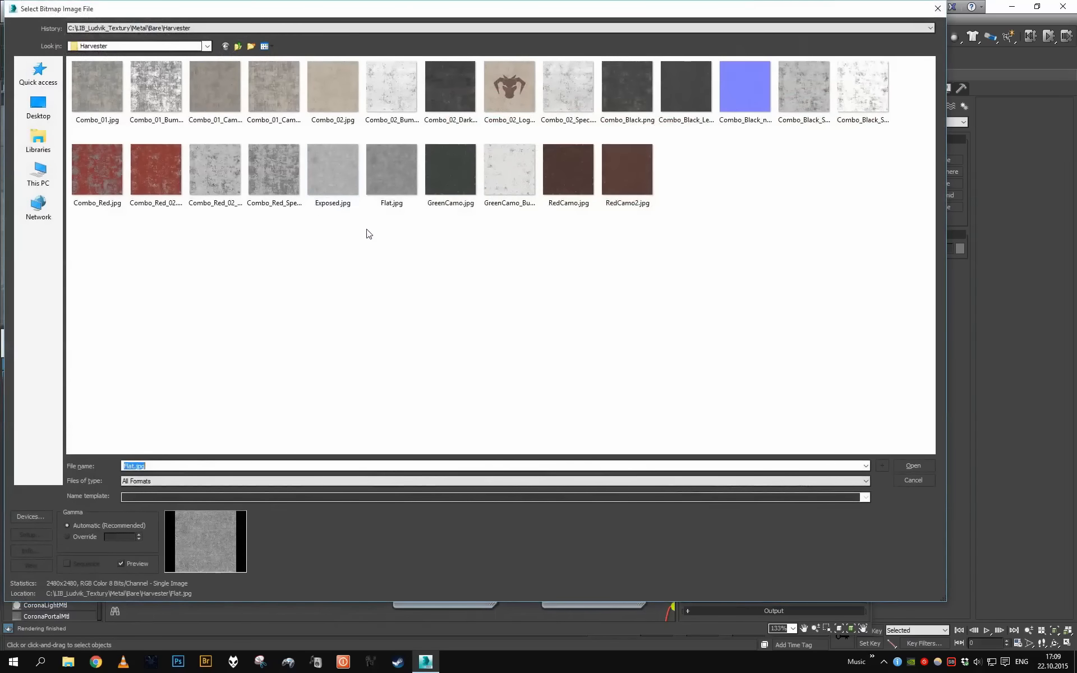
pyautogui.doubleClick(156, 87)
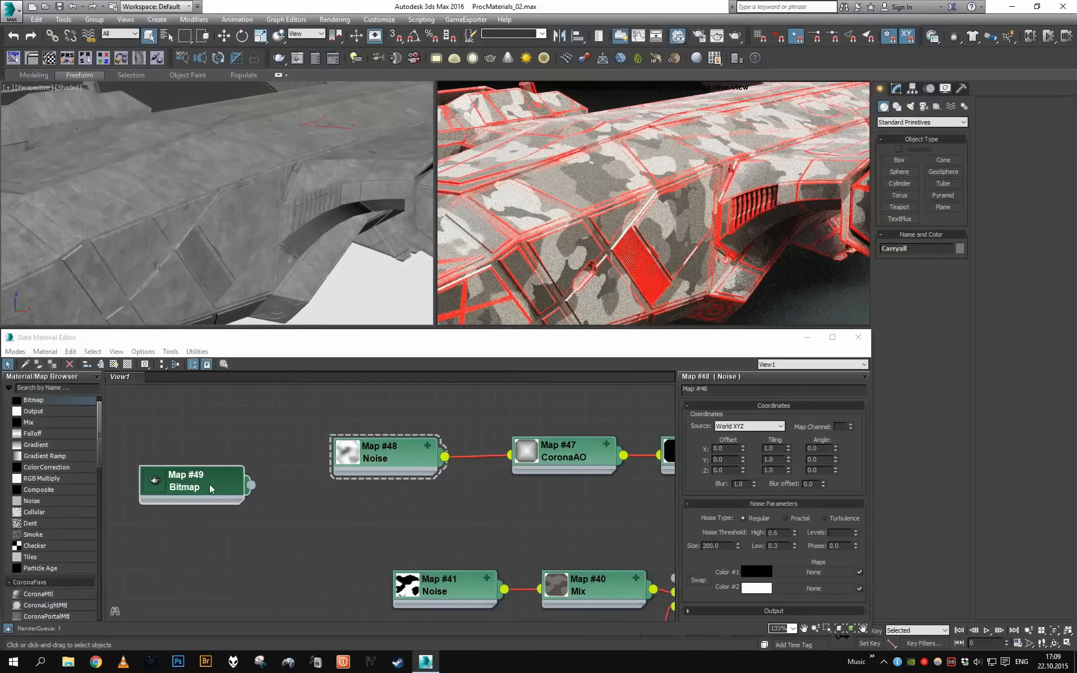
pyautogui.click(833, 572)
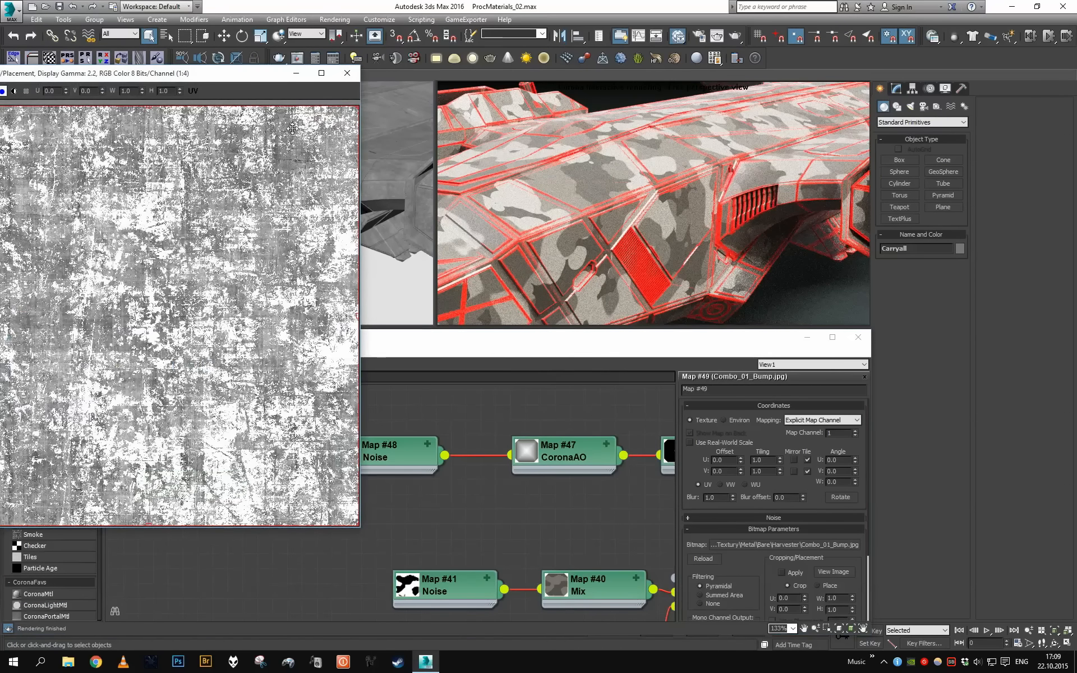
# Place the new Bitmap node beneath the Noise map and connect it to the CoronaAO map's Occluded color input.
pyautogui.moveTo(186, 481); pyautogui.dragTo(196, 457, button='middle')
pyautogui.moveTo(196, 456); pyautogui.dragTo(361, 487)
pyautogui.moveTo(478, 496); pyautogui.dragTo(331, 499, button='middle')
pyautogui.scroll(2, 331, 499)
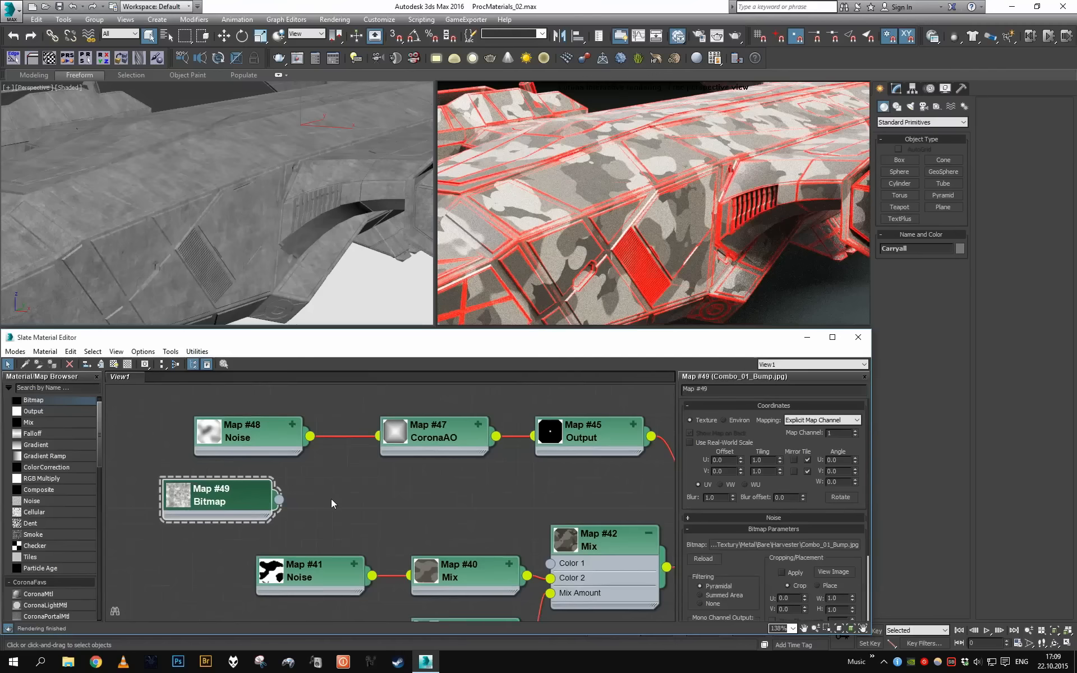
pyautogui.moveTo(407, 434); pyautogui.dragTo(407, 434)
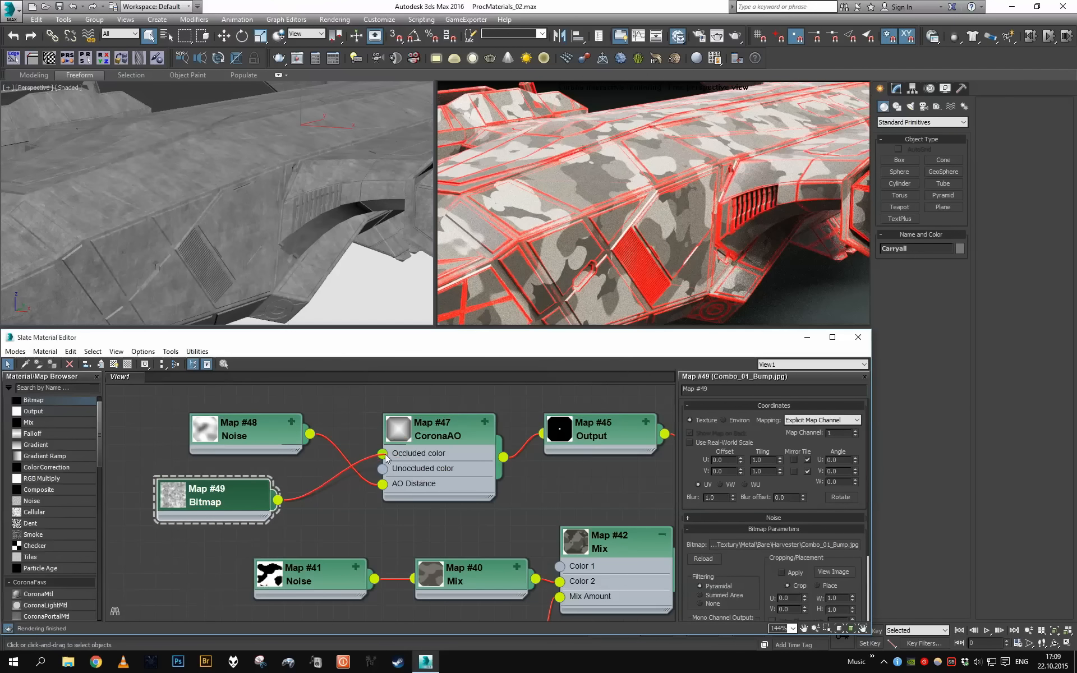
pyautogui.click(408, 477)
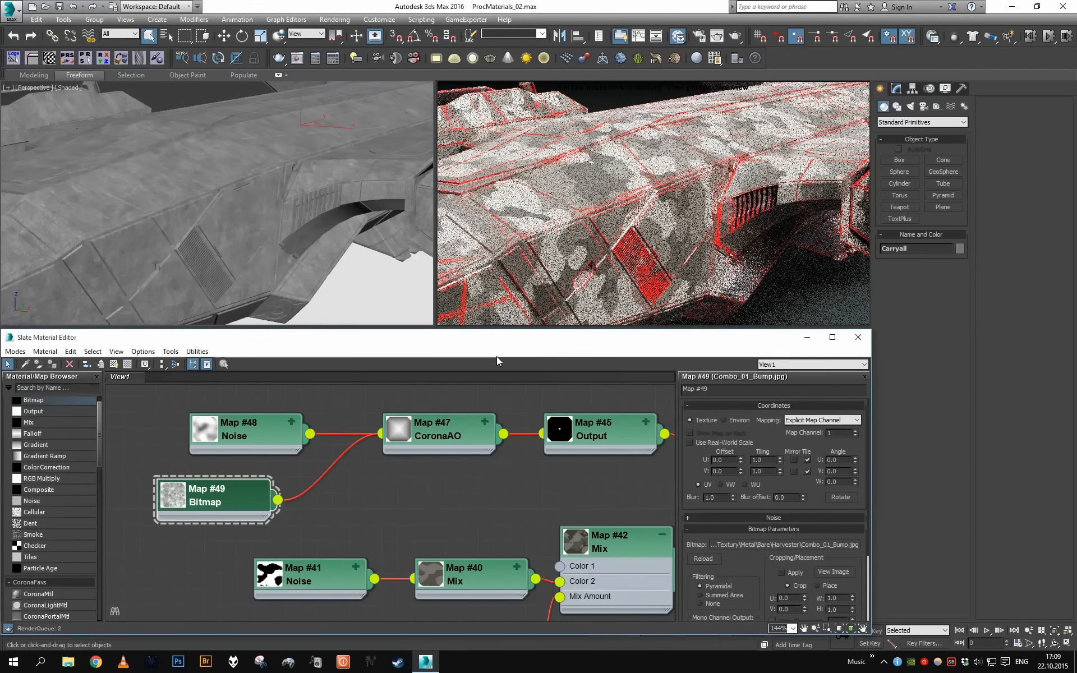
# Show the Combo_01_Bump bitmap on the spaceship in the viewport and inspect the hull edges up close.
pyautogui.scroll(6, 271, 197)
pyautogui.moveTo(270, 197); pyautogui.dragTo(335, 296, button='middle')
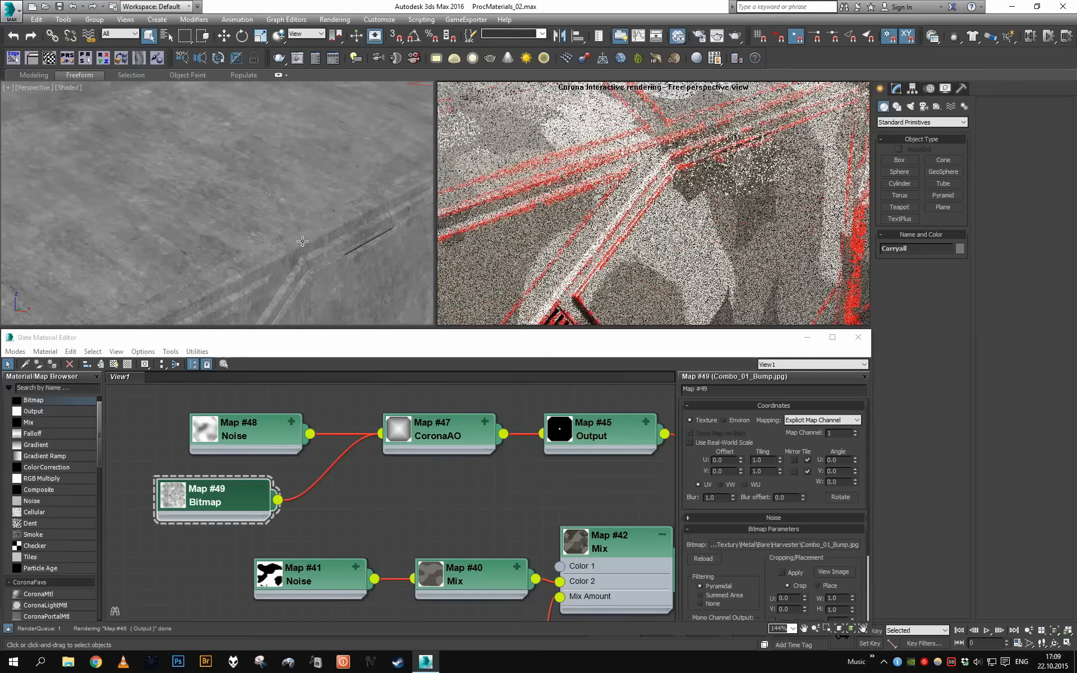
pyautogui.click(221, 492)
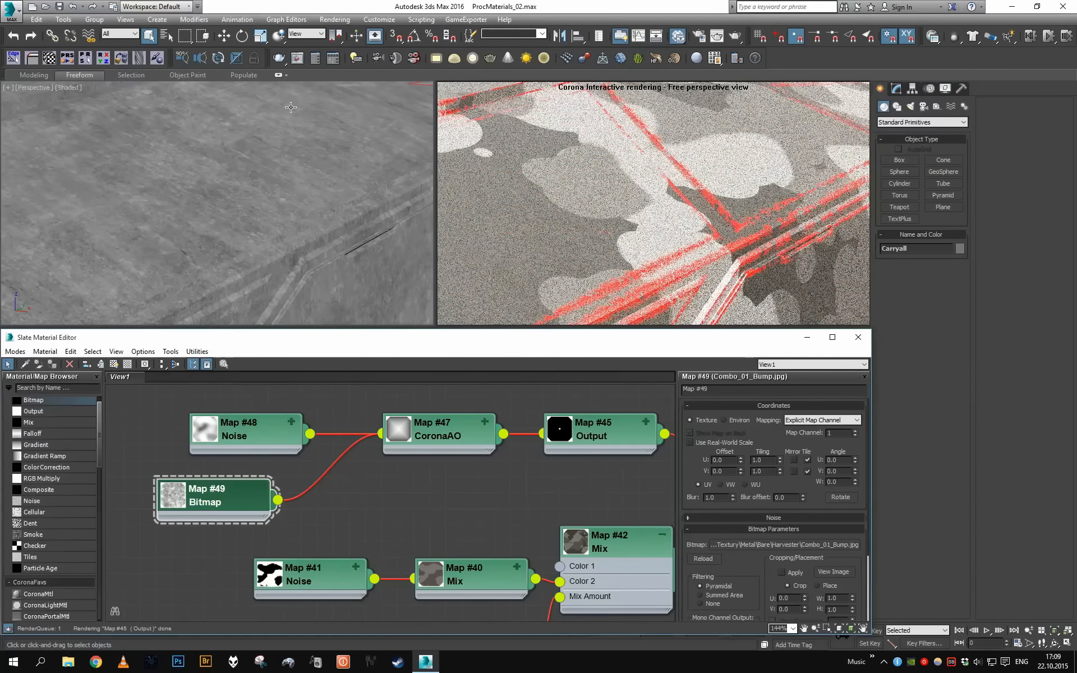
pyautogui.moveTo(347, 186); pyautogui.dragTo(325, 185, button='middle')
pyautogui.click(118, 365)
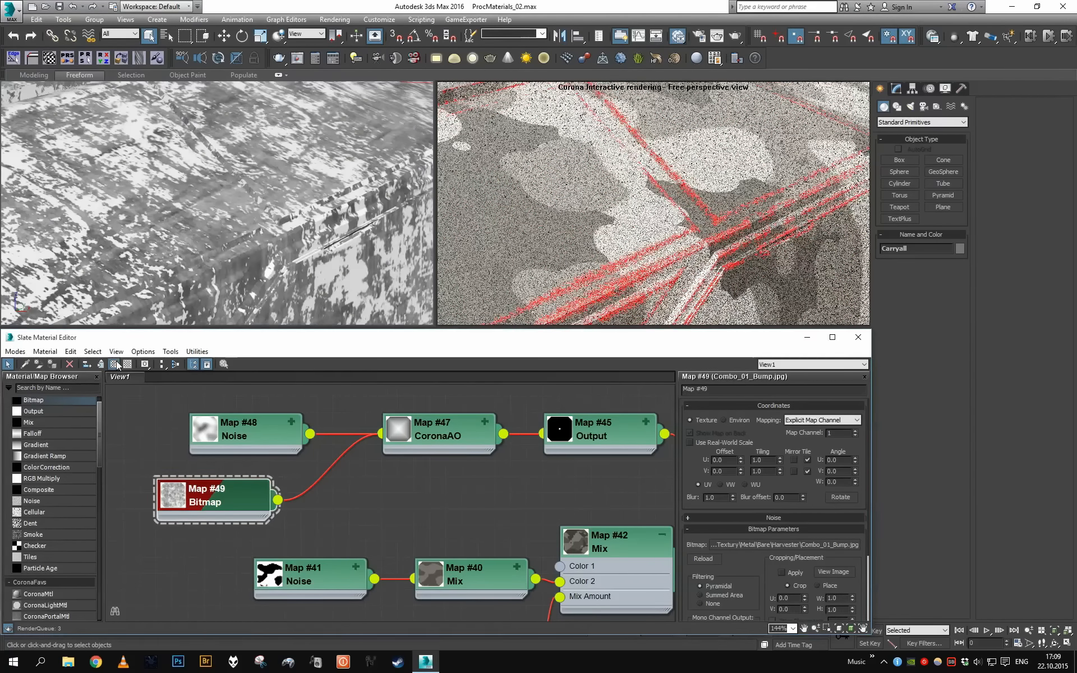
pyautogui.moveTo(307, 277); pyautogui.dragTo(227, 204, button='middle')
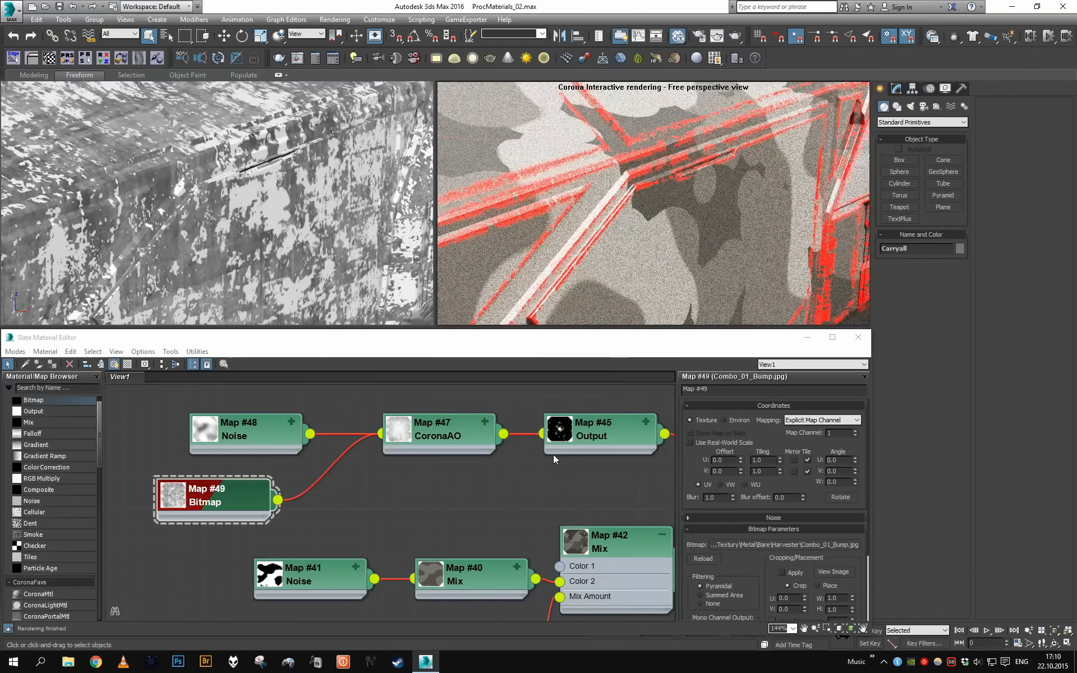
# Add a point to the steep section of the Output map's color curve and raise it near the curve's maximum.
pyautogui.moveTo(656, 465); pyautogui.dragTo(418, 469, button='middle')
pyautogui.doubleClick(381, 440)
pyautogui.moveTo(766, 538); pyautogui.dragTo(708, 453)
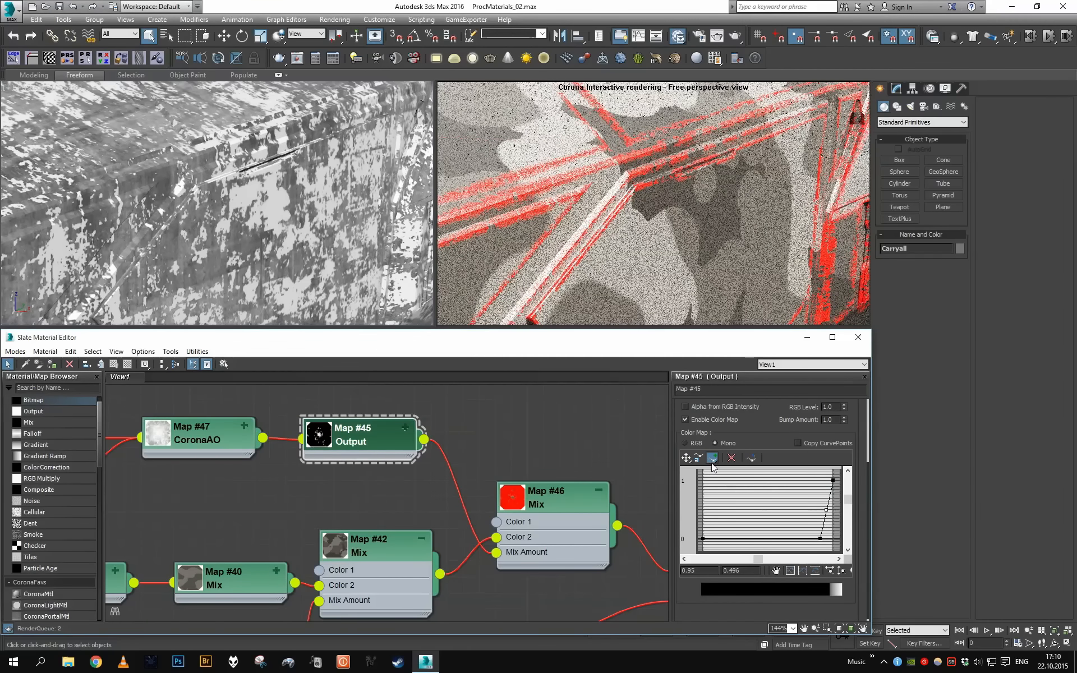
pyautogui.moveTo(826, 510); pyautogui.dragTo(823, 486)
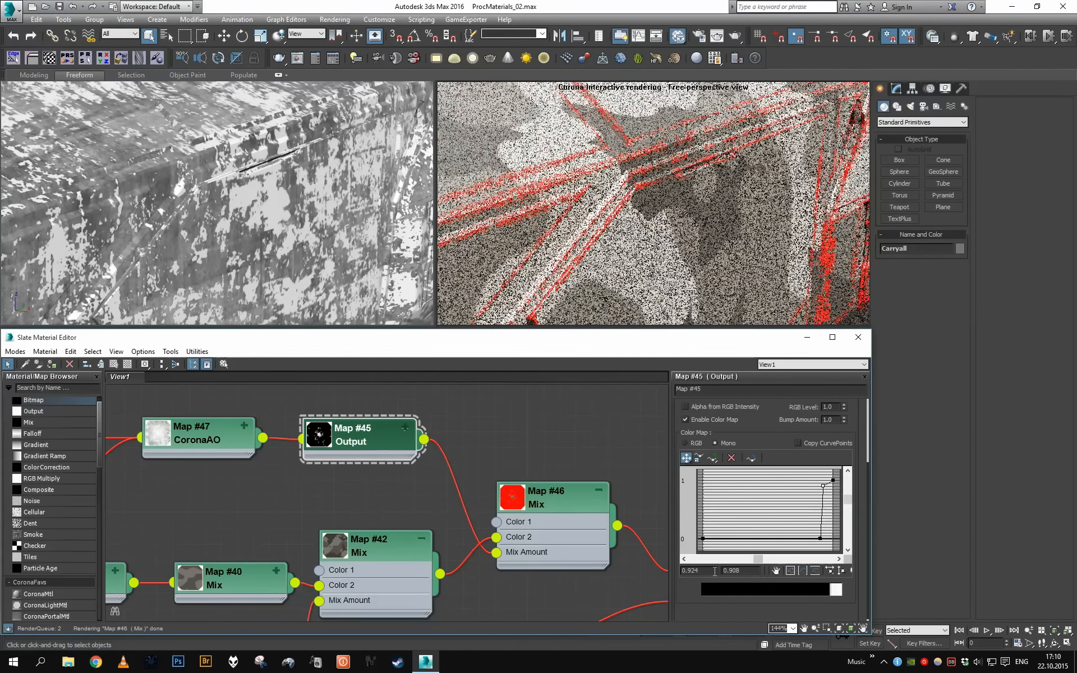
# Set the new curve point's vertical value to 1.0 and place it horizontally just past the lower 0.9 point.
pyautogui.doubleClick(714, 571)
pyautogui.write('1.0')
pyautogui.press('Return')
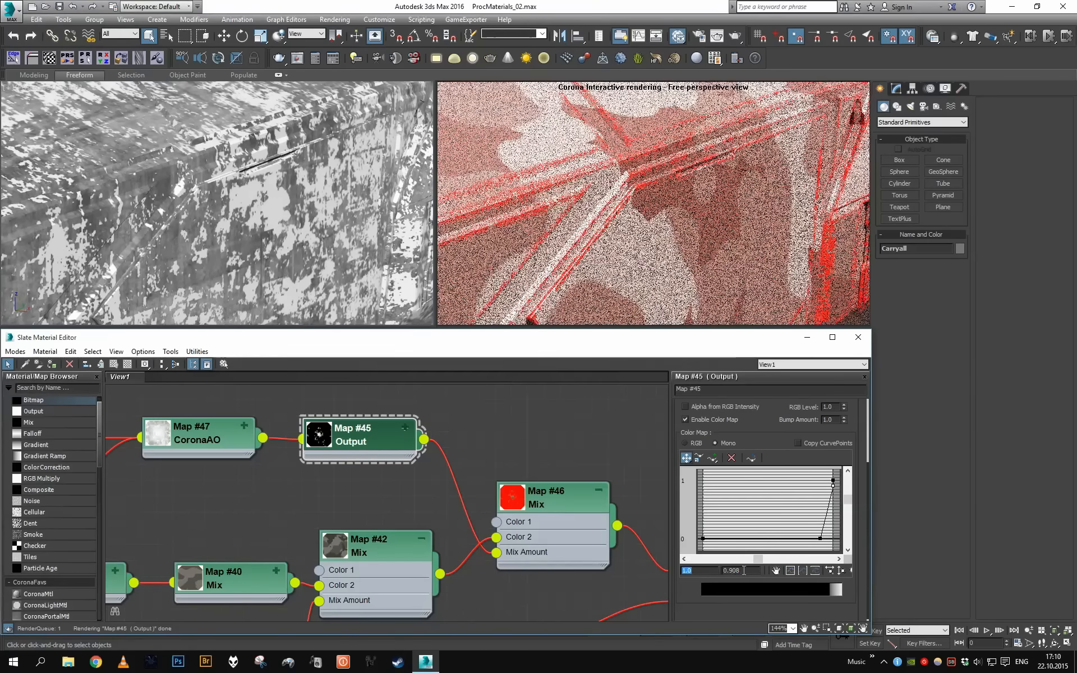
pyautogui.write('1.0')
pyautogui.press('Return')
pyautogui.doubleClick(698, 571)
pyautogui.write('0.9')
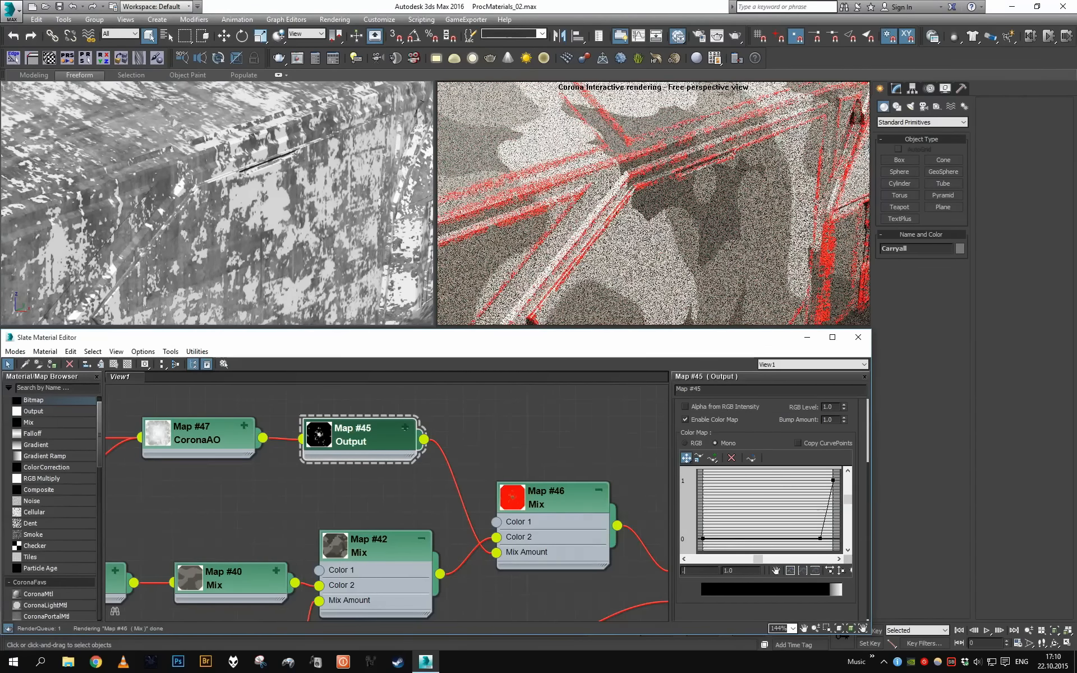
pyautogui.press('Return')
pyautogui.moveTo(821, 480); pyautogui.dragTo(824, 481)
pyautogui.moveTo(779, 475); pyautogui.dragTo(826, 543)
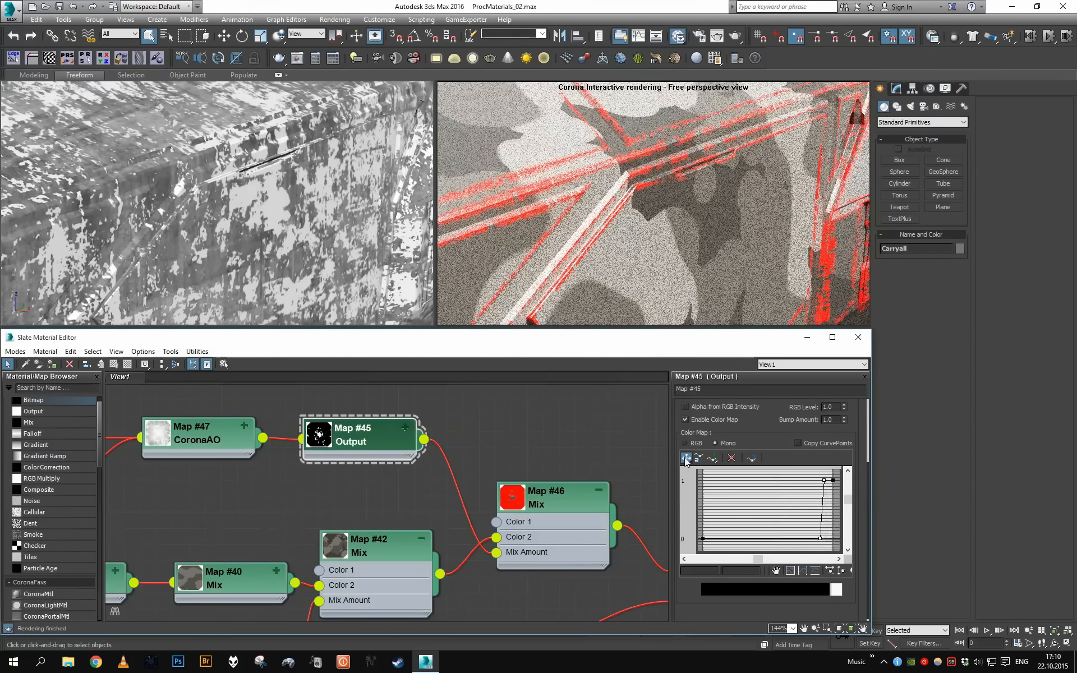
# Shift the steep section of the Output map's color curve toward the dark end and return it near the bright end.
pyautogui.moveTo(684, 457); pyautogui.dragTo(686, 483)
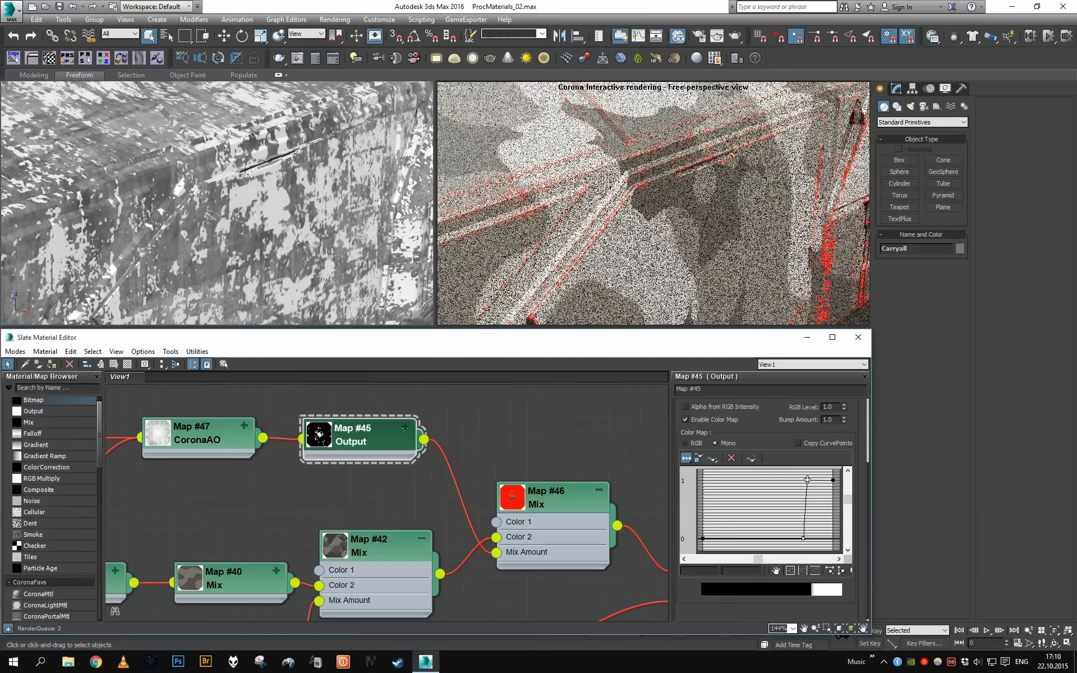
pyautogui.moveTo(820, 481); pyautogui.dragTo(825, 480)
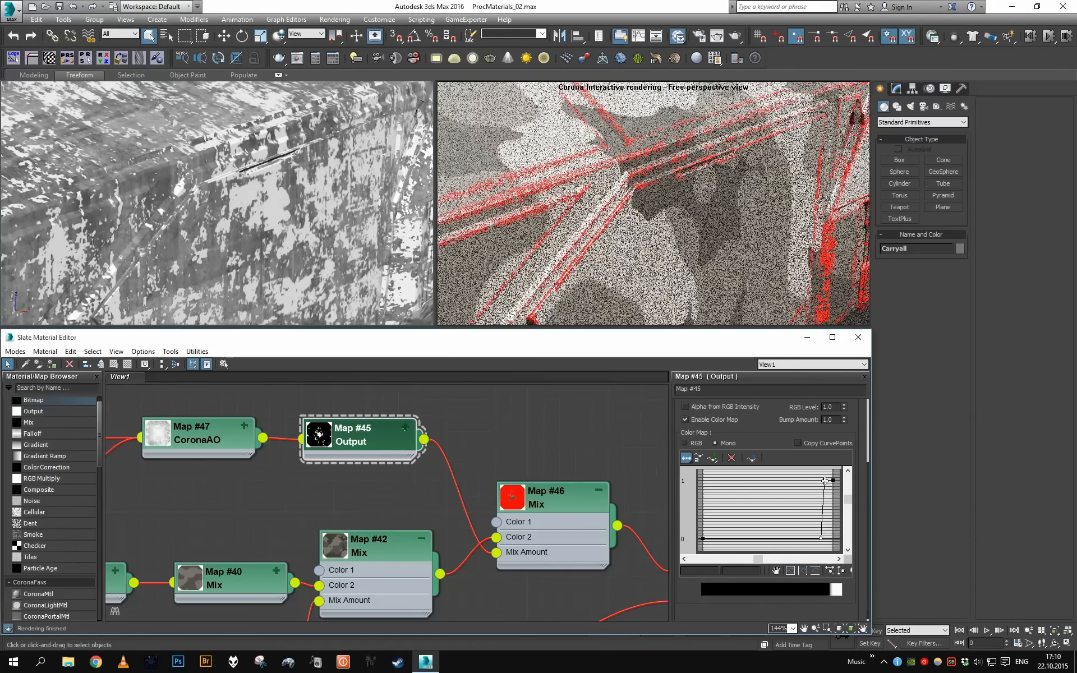
pyautogui.scroll(-10, 323, 224)
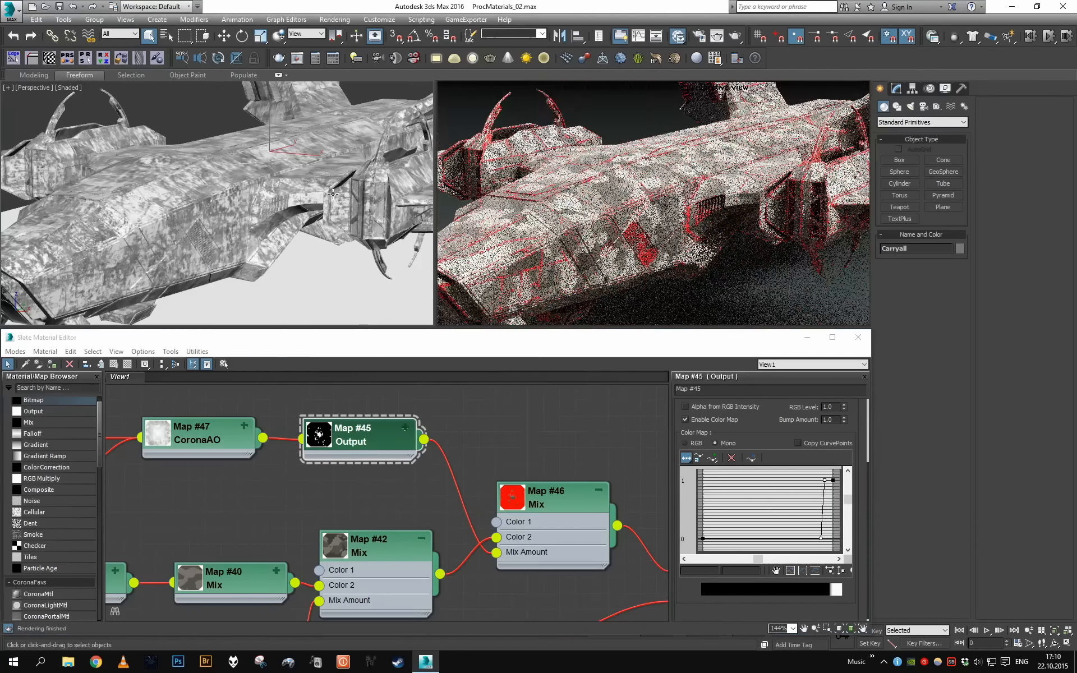
pyautogui.scroll(-3, 353, 185)
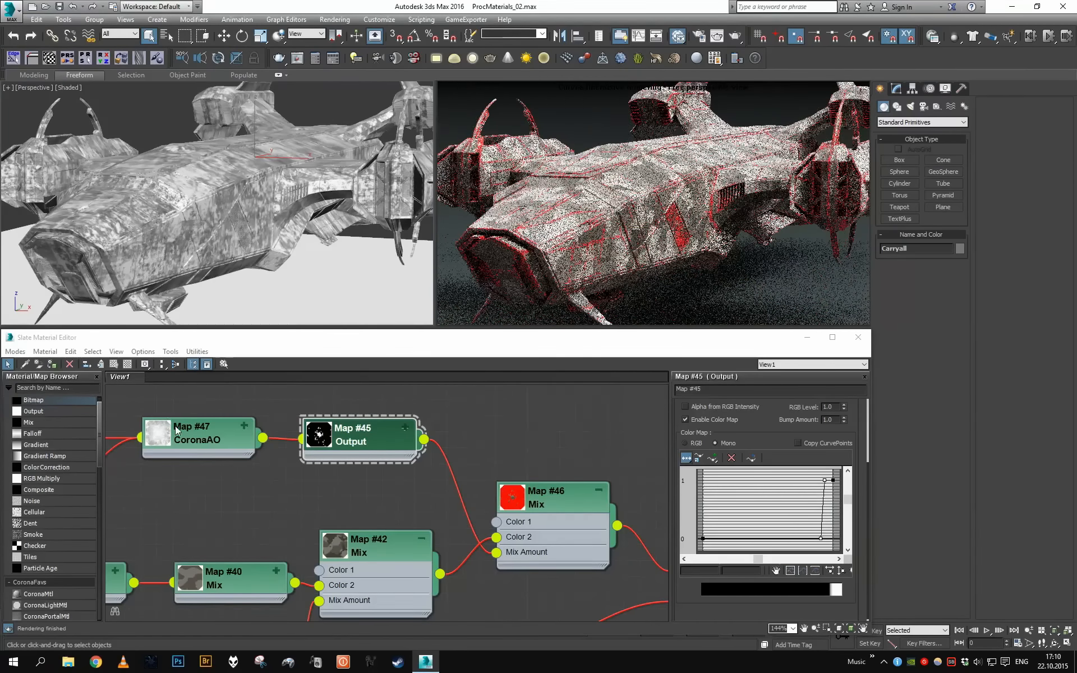
# Set the CoronaAO map's Max distance to 0.15 m and check the edge wear on the ship.
pyautogui.moveTo(196, 430); pyautogui.dragTo(294, 485, button='middle')
pyautogui.doubleClick(294, 485)
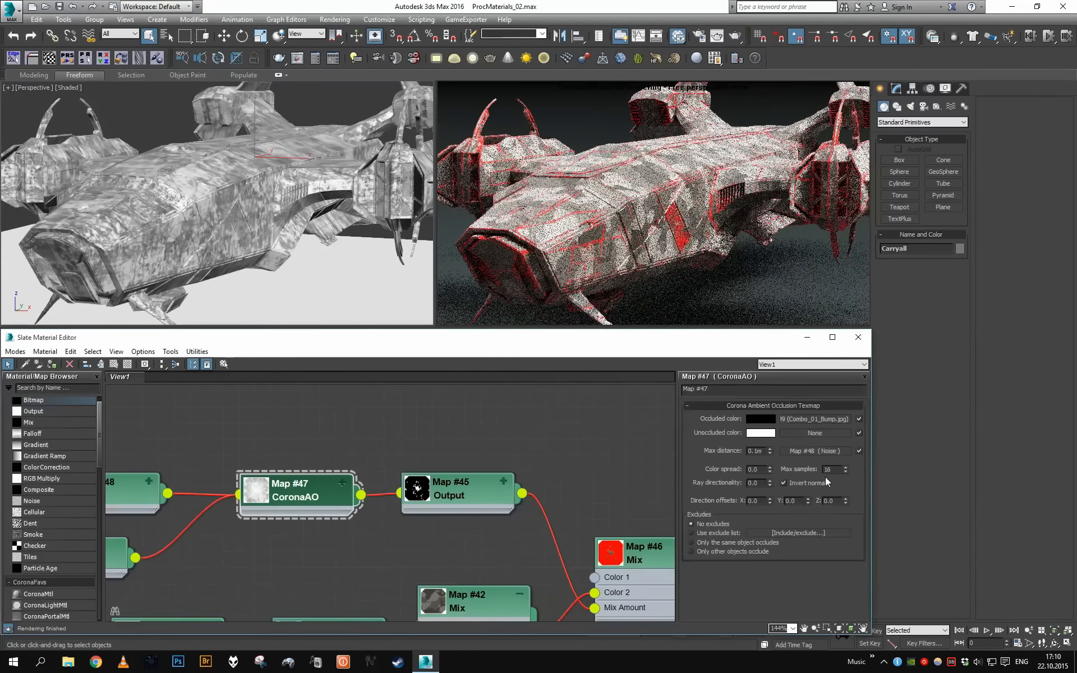
pyautogui.click(765, 452)
pyautogui.write('.15')
pyautogui.press('Return')
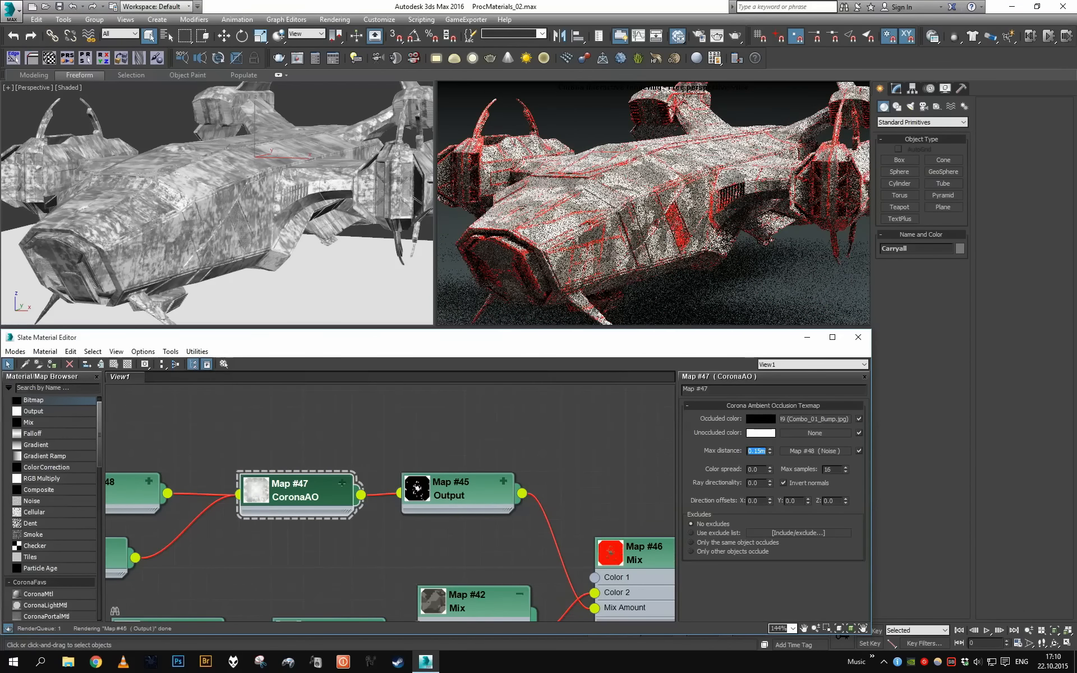
pyautogui.scroll(6, 286, 212)
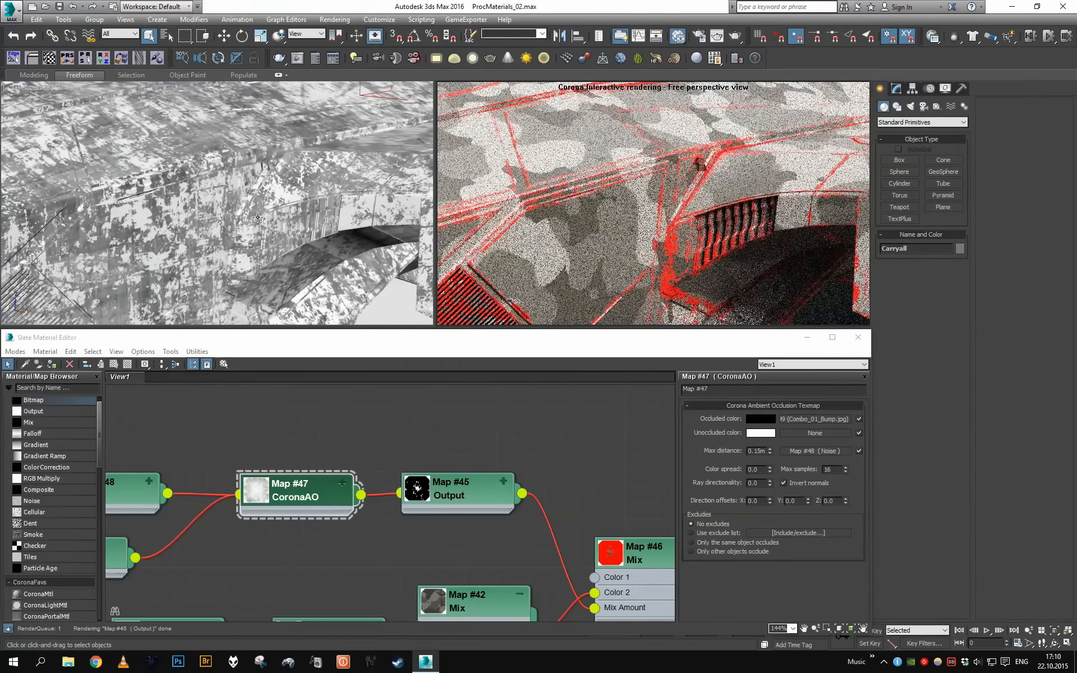
pyautogui.scroll(-6, 258, 217)
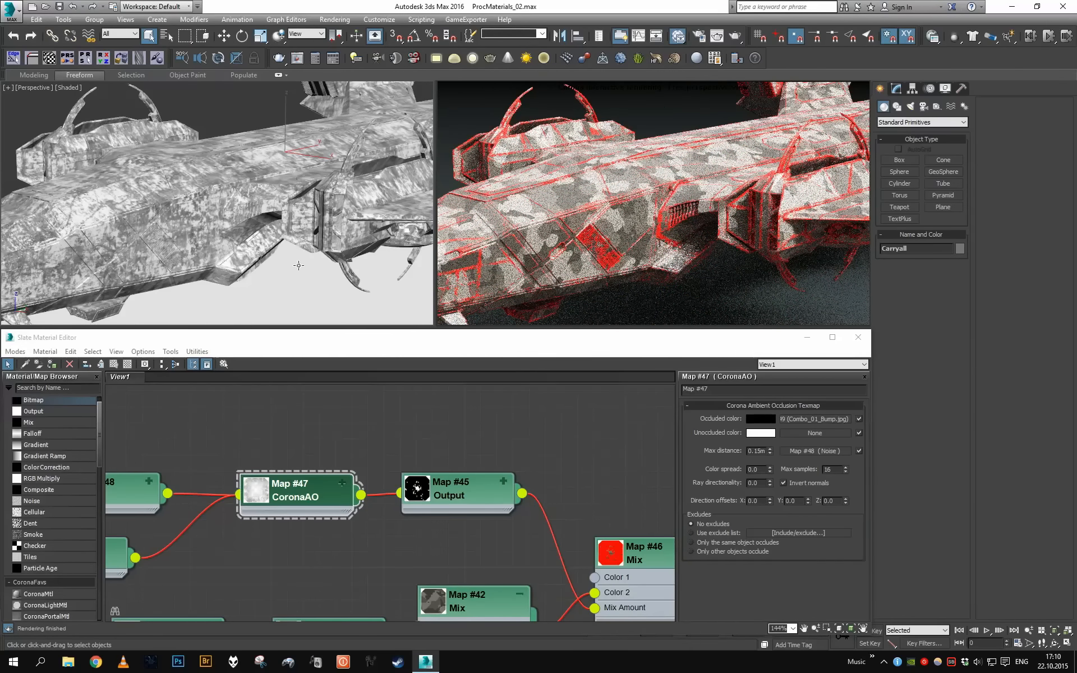
pyautogui.scroll(-1, 491, 435)
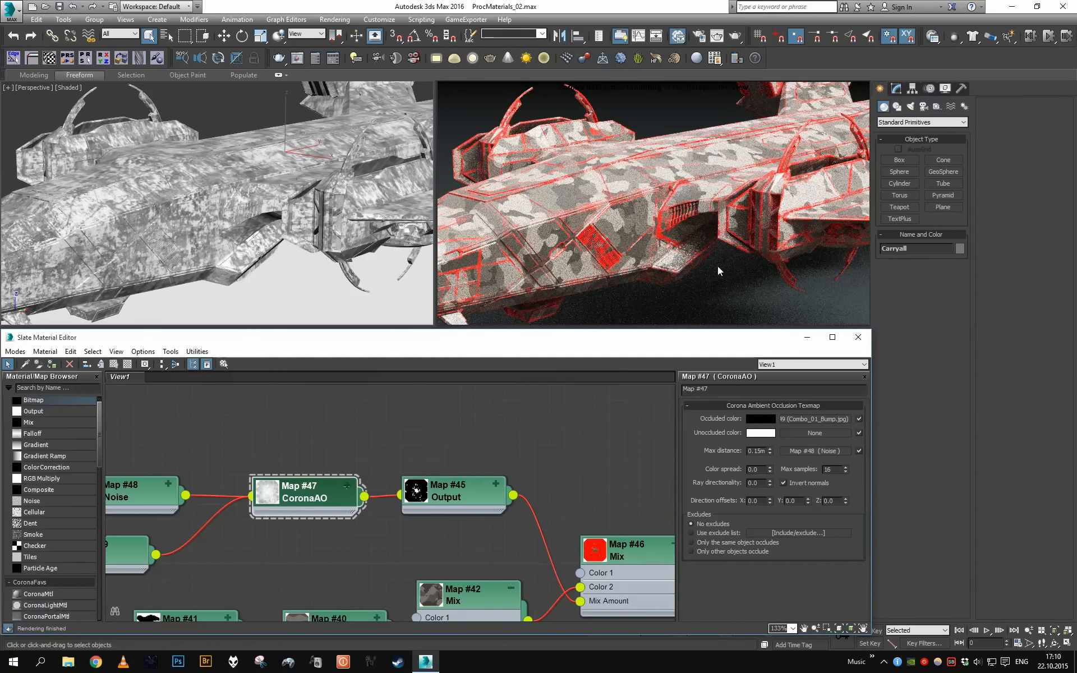
pyautogui.scroll(-1, 498, 453)
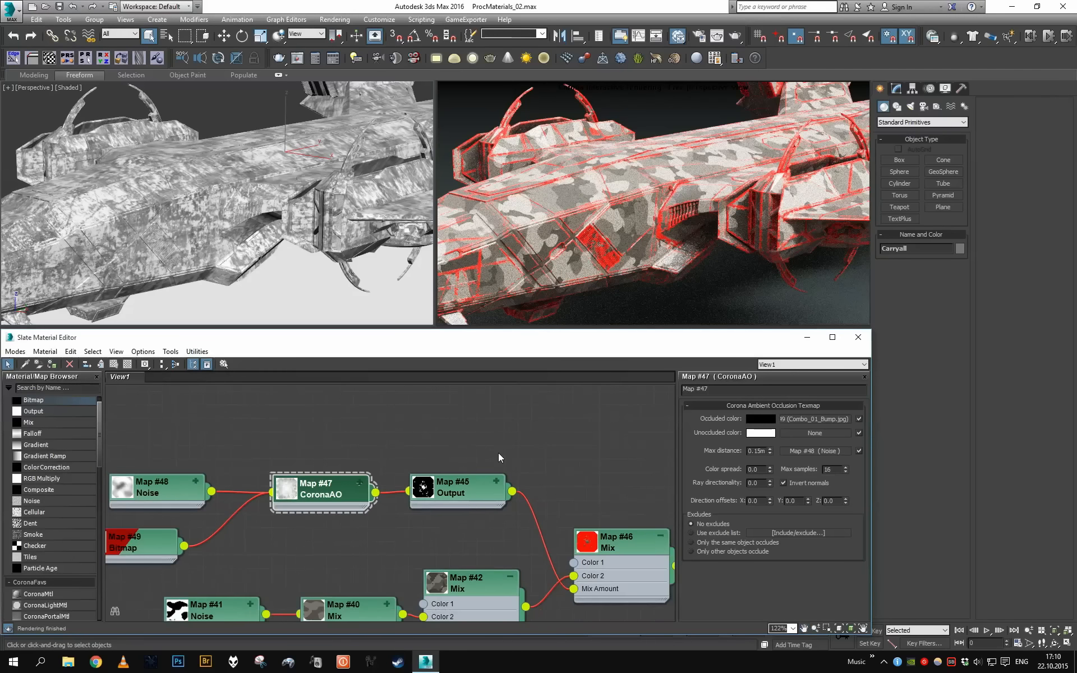
# Align the Combo_01_Bump Bitmap node directly beneath the Noise node.
pyautogui.moveTo(331, 486); pyautogui.dragTo(470, 478, button='middle')
pyautogui.scroll(1, 470, 478)
pyautogui.scroll(1, 471, 481)
pyautogui.moveTo(244, 537); pyautogui.dragTo(272, 522)
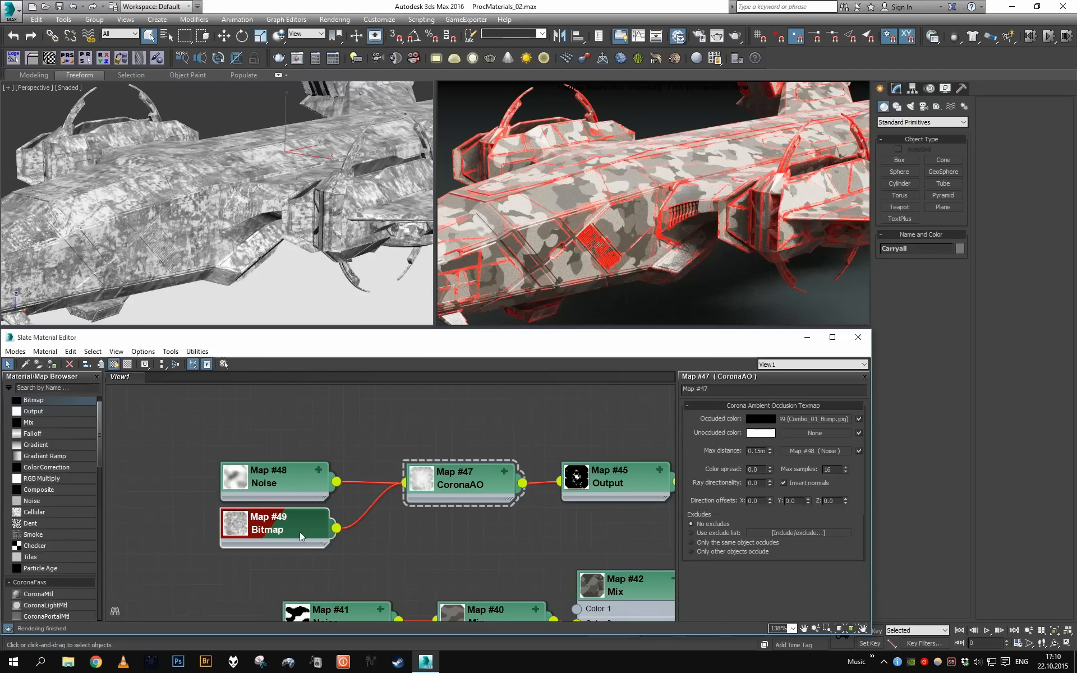
pyautogui.moveTo(300, 532); pyautogui.dragTo(354, 565, button='middle')
# Add a new Bitmap map that loads Scratches.jpg from the Metal\Reflections texture folder.
pyautogui.moveTo(34, 400); pyautogui.dragTo(161, 406)
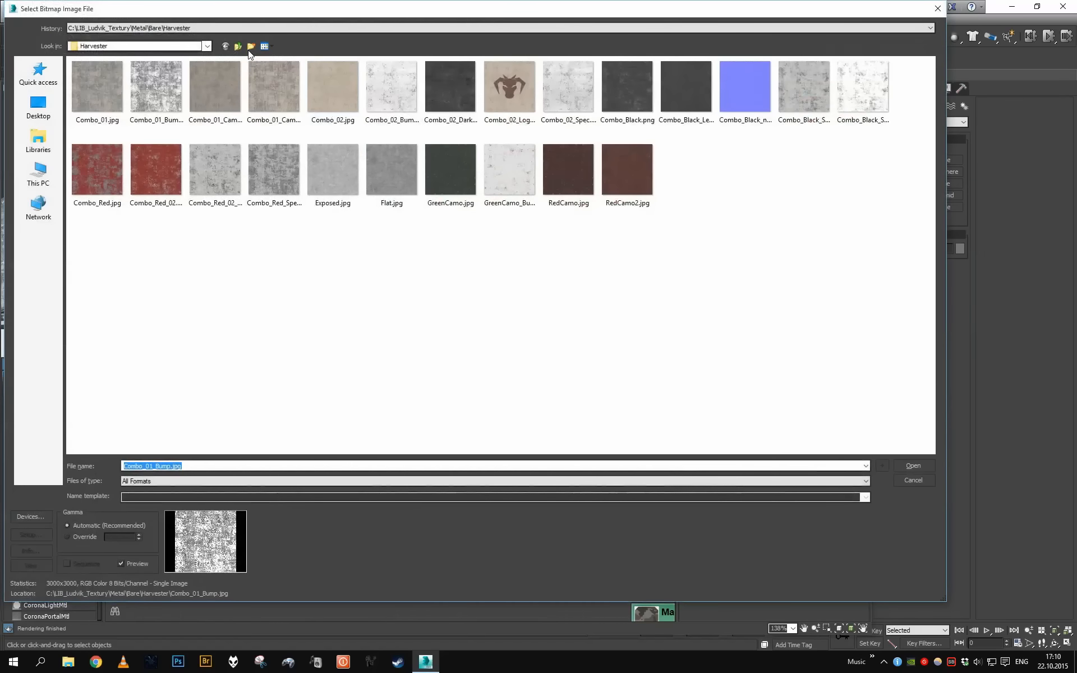
pyautogui.click(238, 46)
pyautogui.click(238, 46)
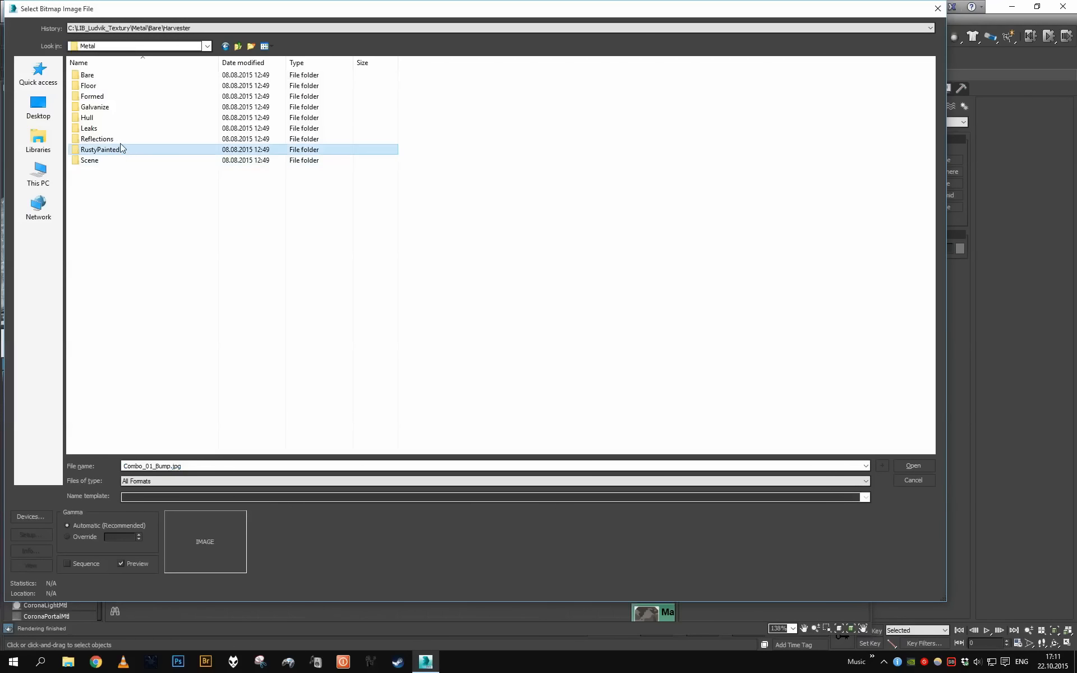
pyautogui.doubleClick(99, 138)
pyautogui.click(339, 102)
pyautogui.doubleClick(338, 102)
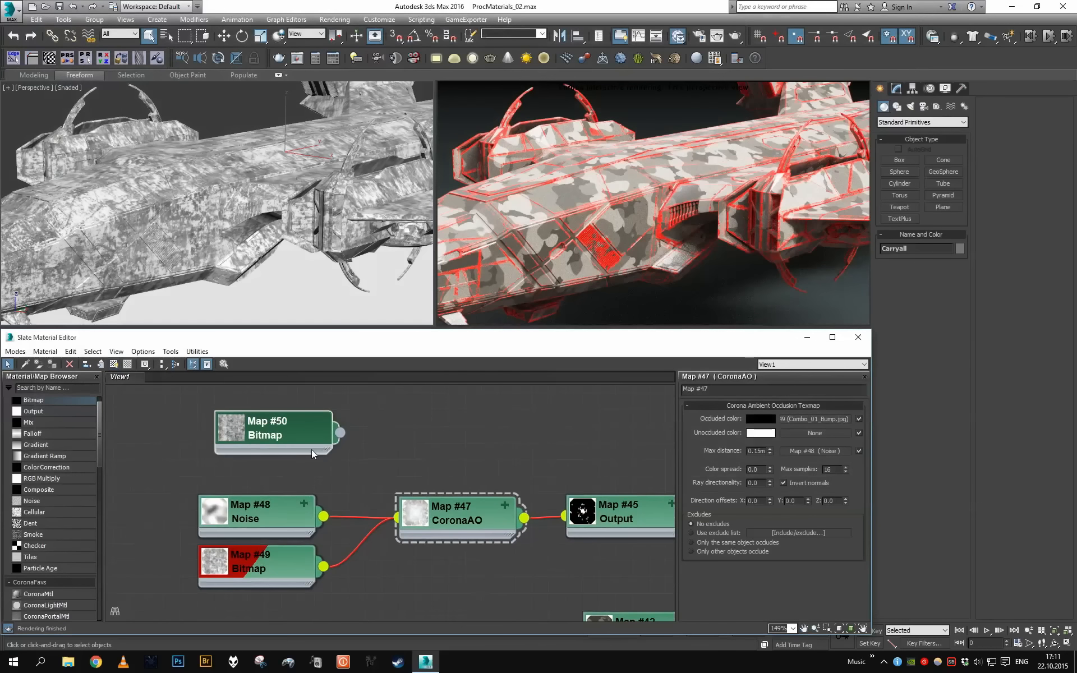
# Connect the Scratches bitmap to the CoronaAO map's Unoccluded color input and place its node below the Noise node.
pyautogui.moveTo(316, 435); pyautogui.dragTo(250, 436)
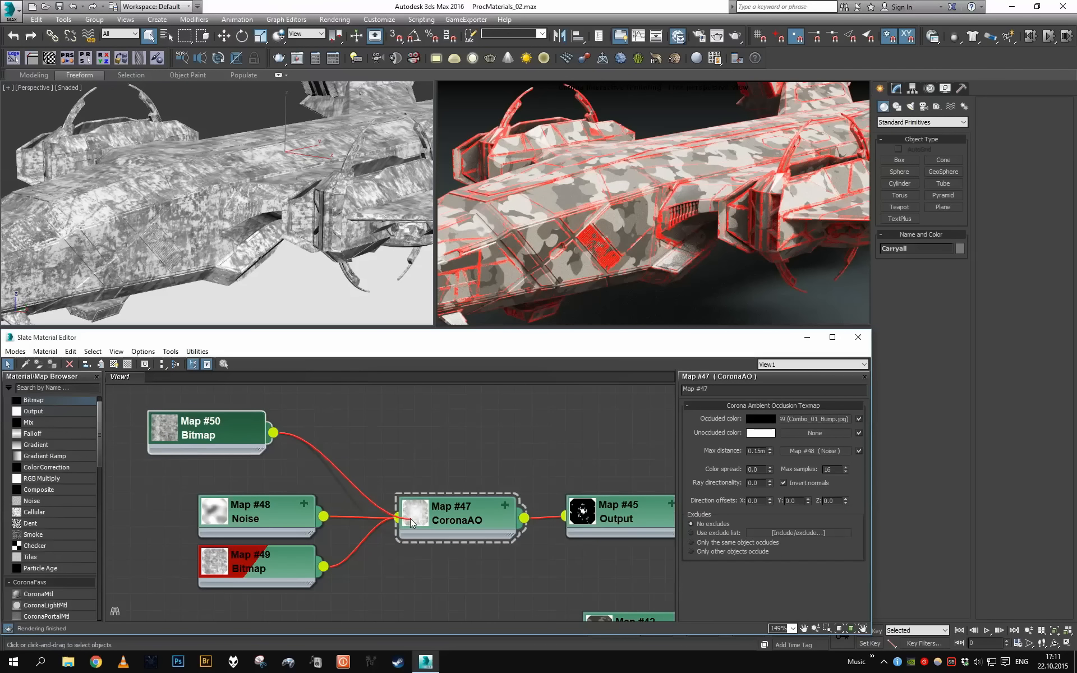
pyautogui.moveTo(409, 519); pyautogui.dragTo(399, 554)
pyautogui.moveTo(274, 564); pyautogui.dragTo(273, 457)
pyautogui.moveTo(275, 521); pyautogui.dragTo(275, 538)
pyautogui.moveTo(247, 440); pyautogui.dragTo(280, 590)
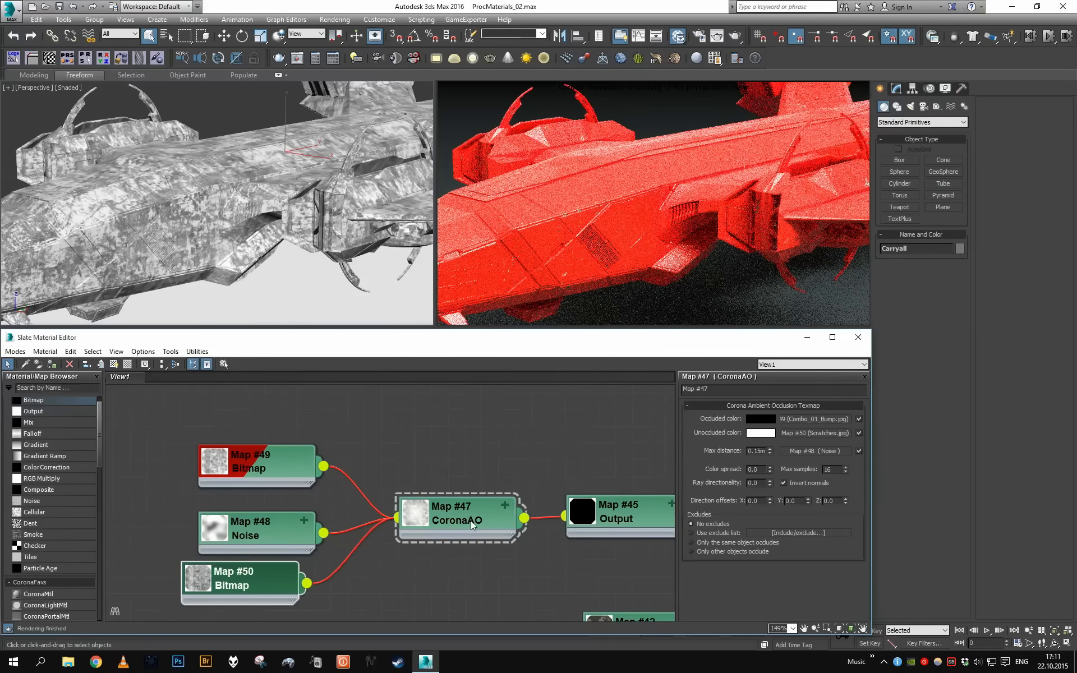
# Expand the CoronaAO node and stack its source nodes in input order: Combo_01_Bump bitmap, Scratches bitmap, Noise.
pyautogui.click(505, 505)
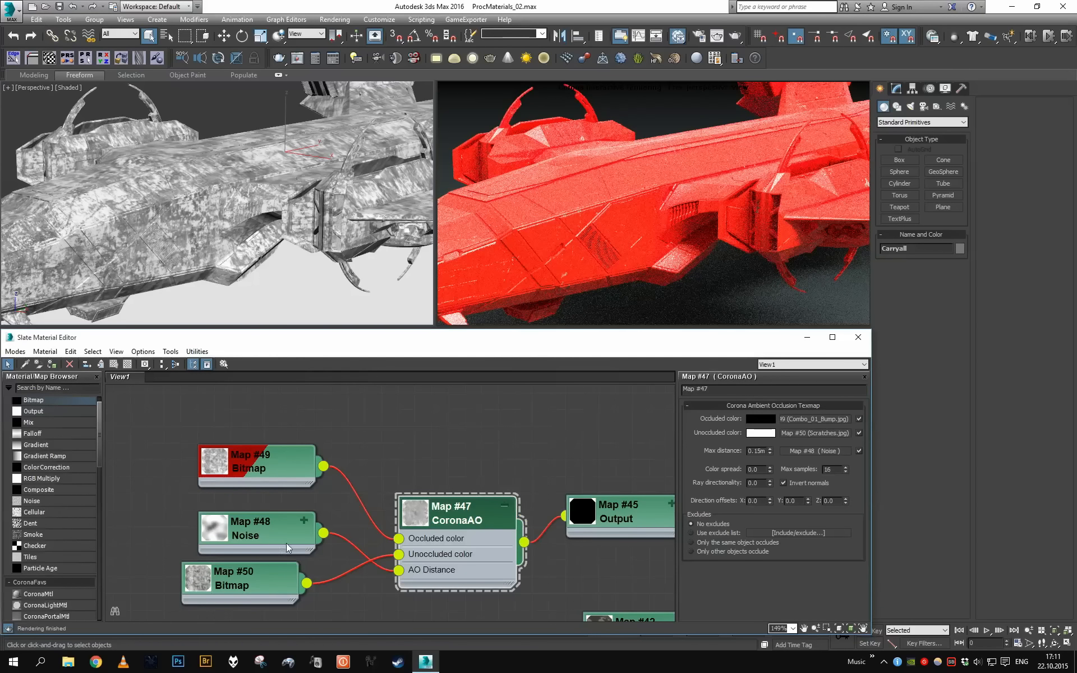
pyautogui.moveTo(262, 537); pyautogui.dragTo(264, 604)
pyautogui.moveTo(254, 571); pyautogui.dragTo(286, 504)
pyautogui.moveTo(270, 596); pyautogui.dragTo(271, 576)
pyautogui.moveTo(282, 523); pyautogui.dragTo(266, 520)
# Open the Scratches bitmap's parameters and examine its effect on the hull and its enlarged preview.
pyautogui.doubleClick(266, 519)
pyautogui.scroll(3, 268, 220)
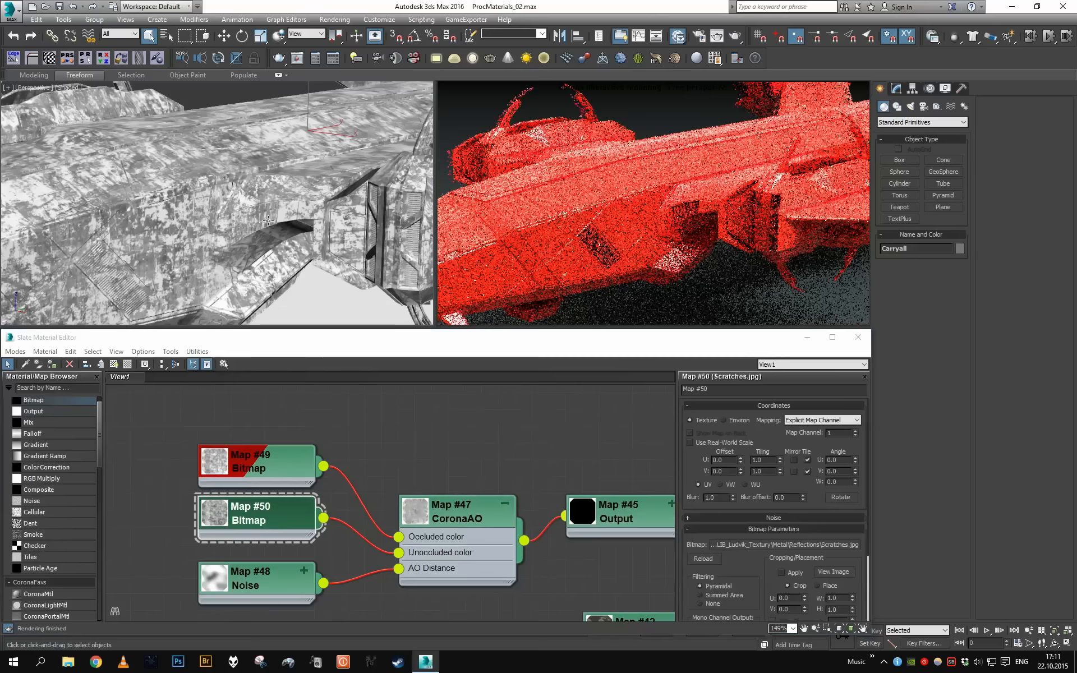
pyautogui.scroll(4, 268, 221)
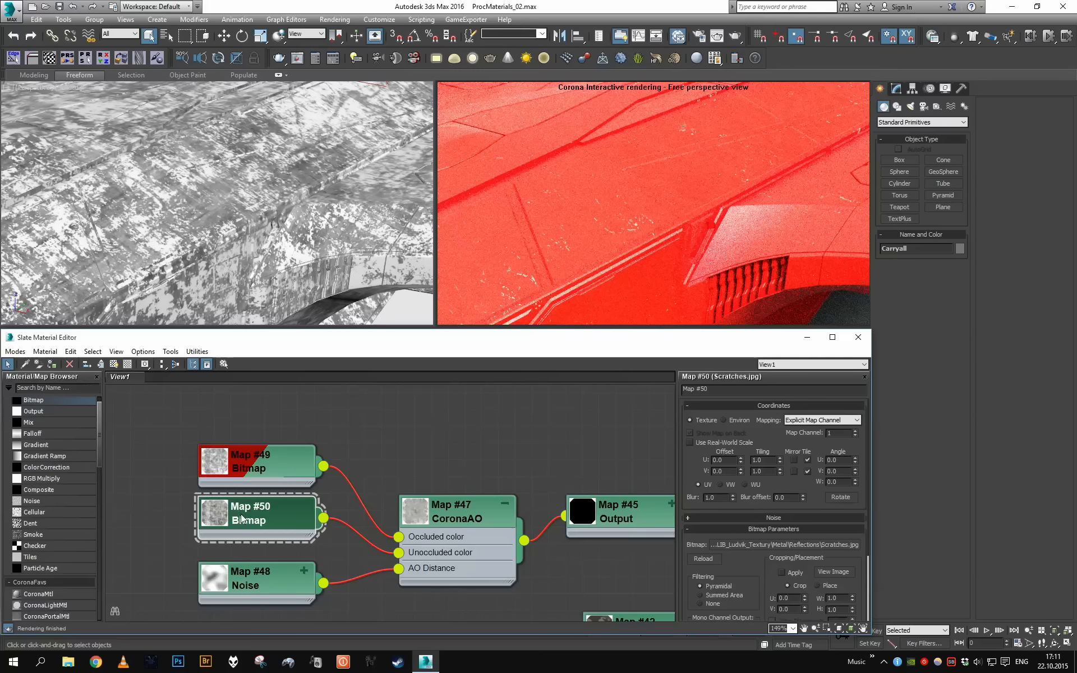
pyautogui.doubleClick(213, 518)
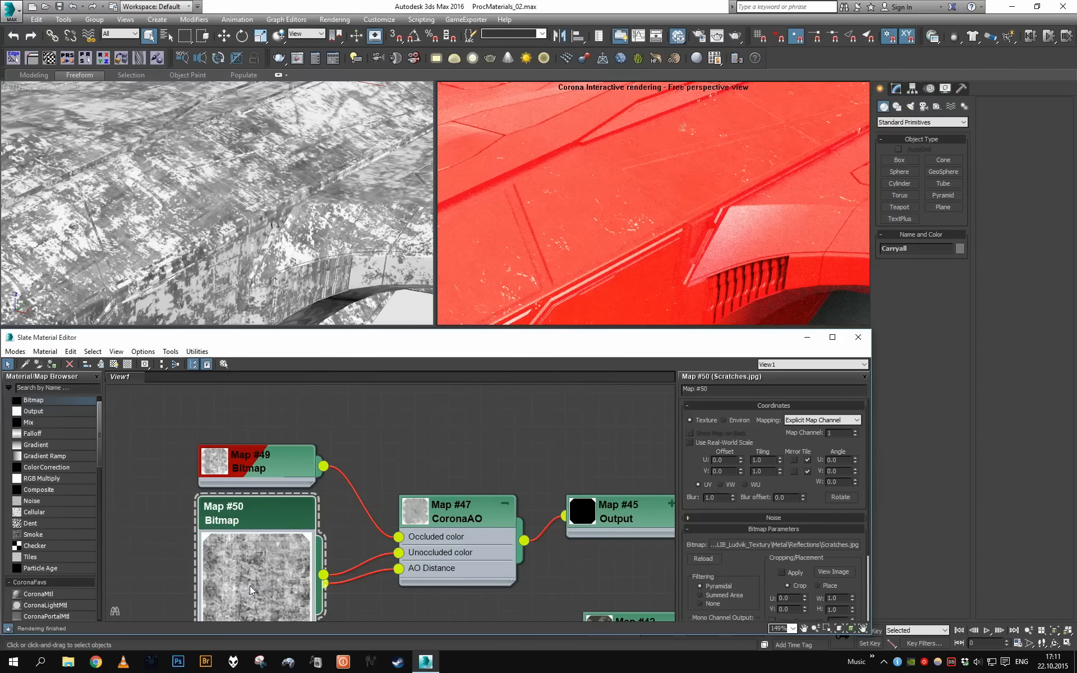
pyautogui.doubleClick(286, 547)
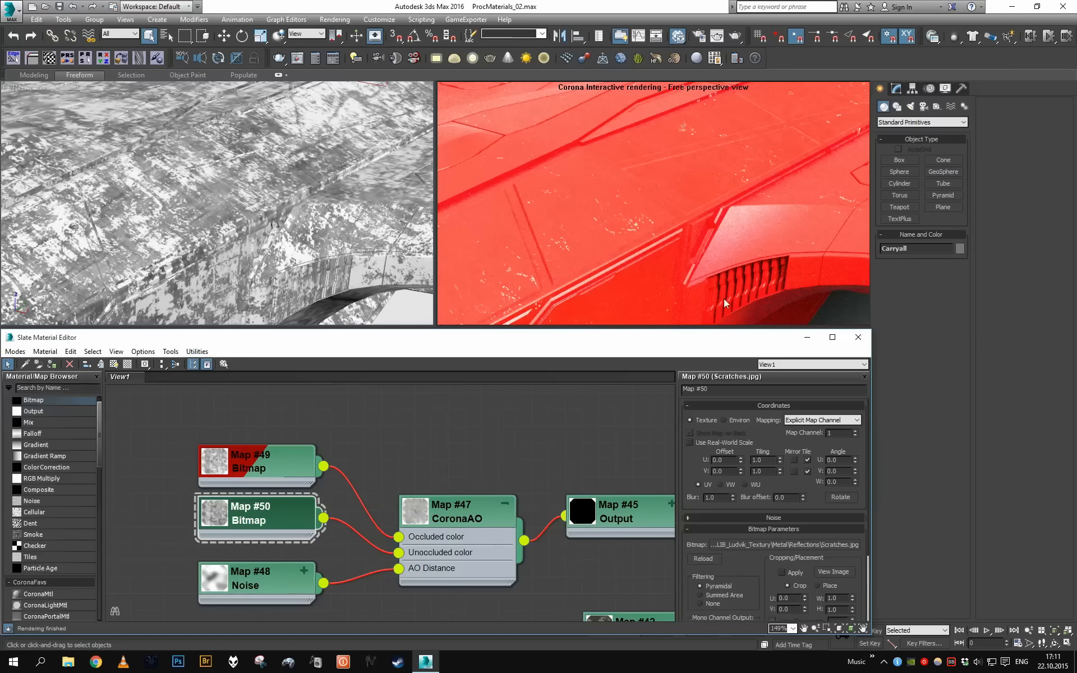
# Give the Scratches bitmap a Blur of 0.1 and a U tiling of 2, and show it in the viewport.
pyautogui.moveTo(544, 415); pyautogui.dragTo(345, 460, button='middle')
pyautogui.click(382, 464)
pyautogui.moveTo(221, 480); pyautogui.dragTo(557, 497, button='middle')
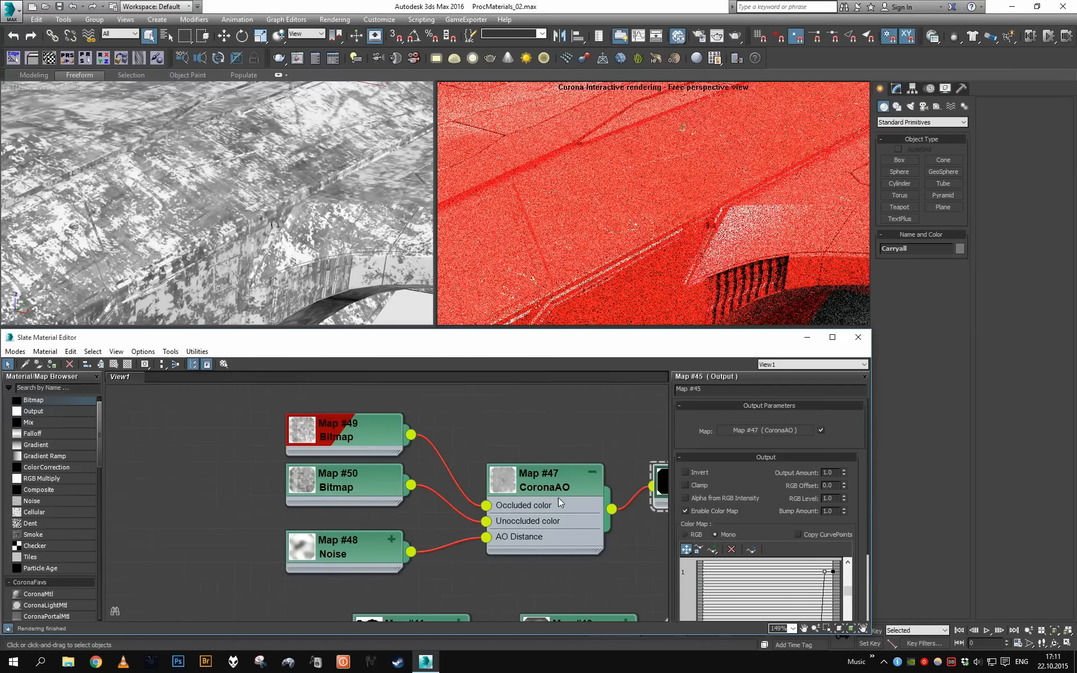
pyautogui.doubleClick(312, 486)
pyautogui.scroll(-5, 772, 515)
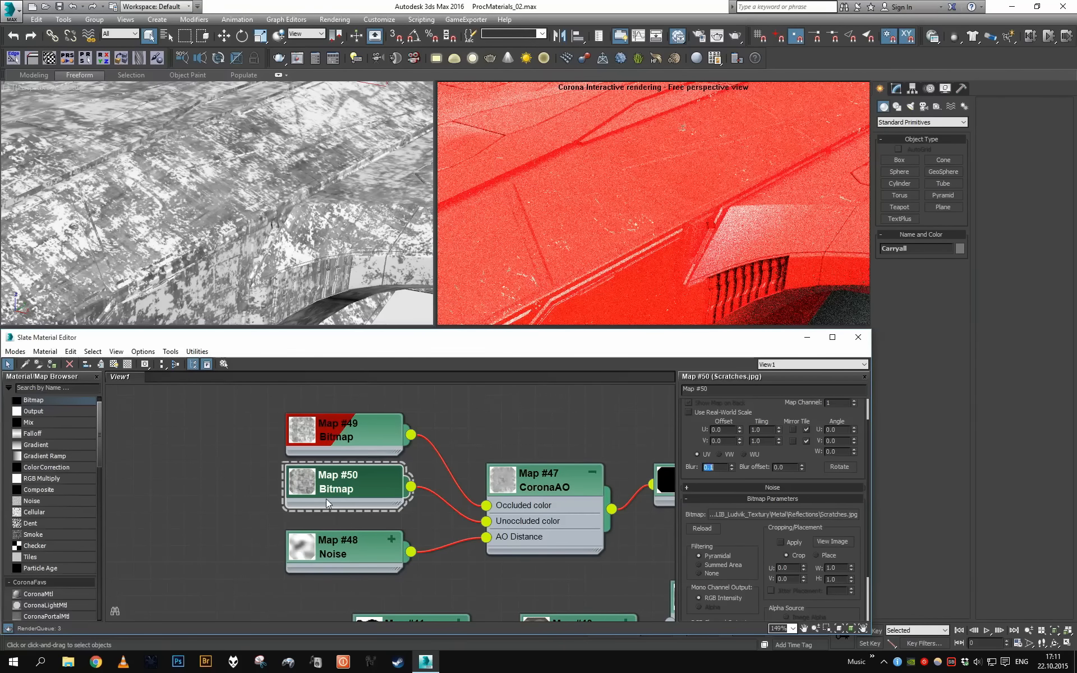
pyautogui.click(115, 364)
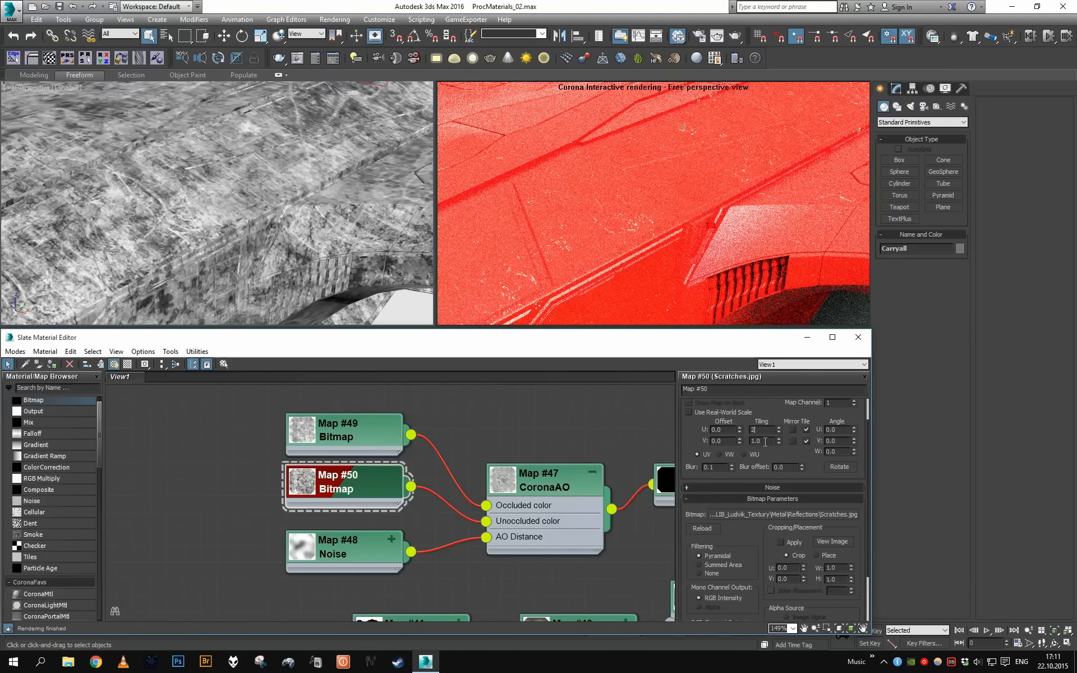
# Raise the Scratches bitmap's output RGB Level to 20.0 by way of 10.0, and check the scratches on the hull.
pyautogui.scroll(-2, 760, 419)
pyautogui.click(768, 615)
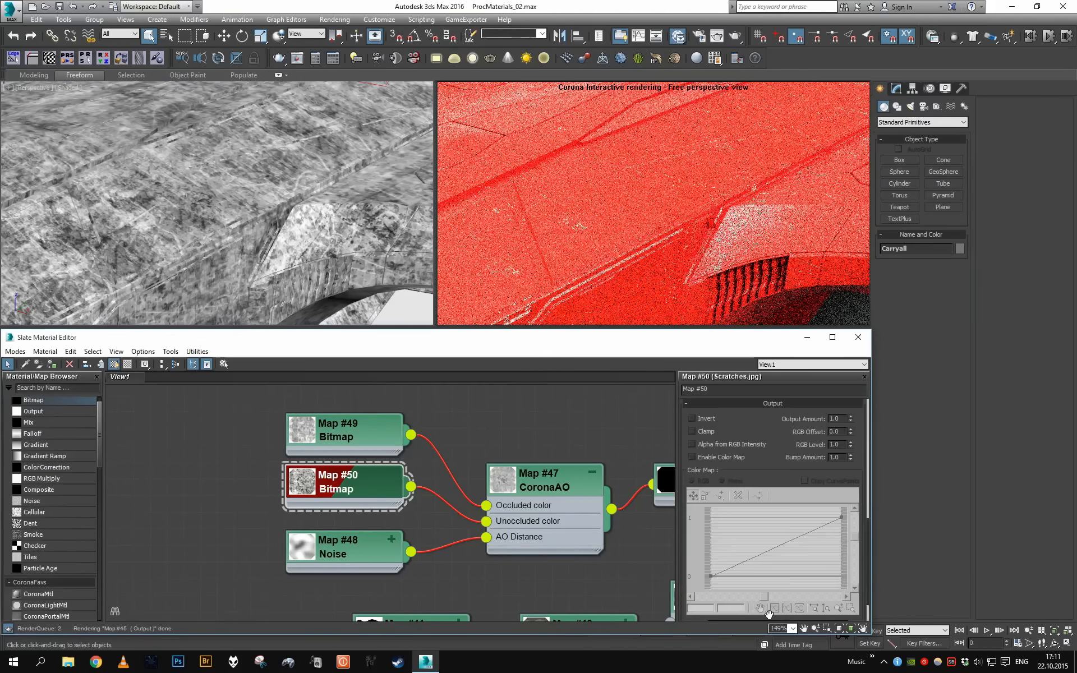
pyautogui.scroll(1, 772, 438)
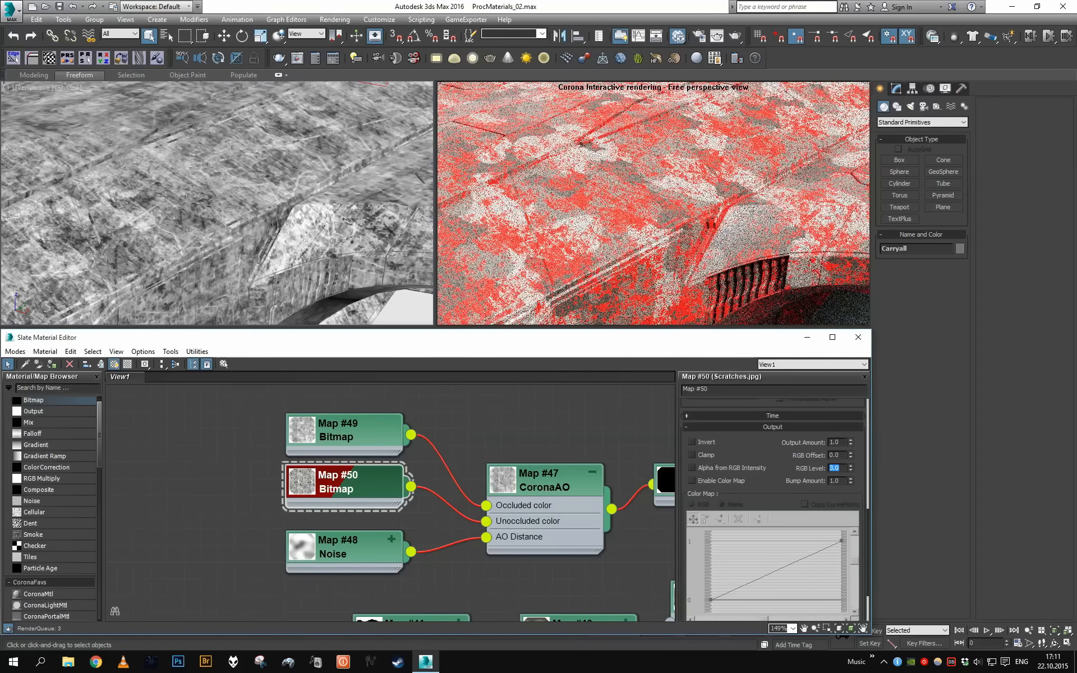
pyautogui.press('Return')
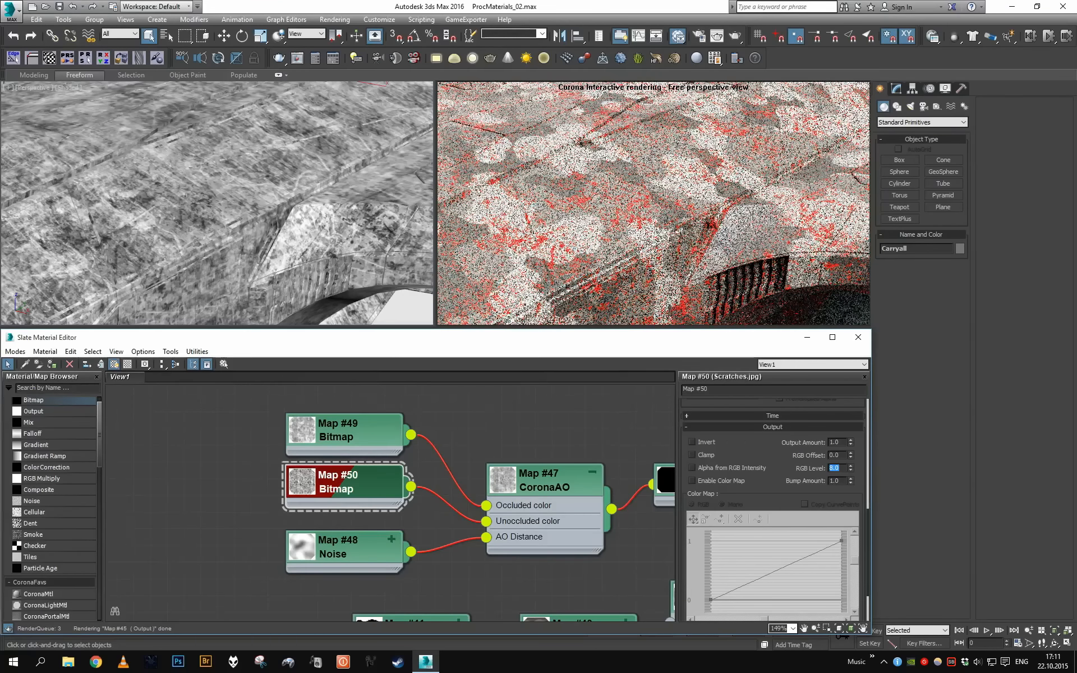
pyautogui.write('10')
pyautogui.press('Return')
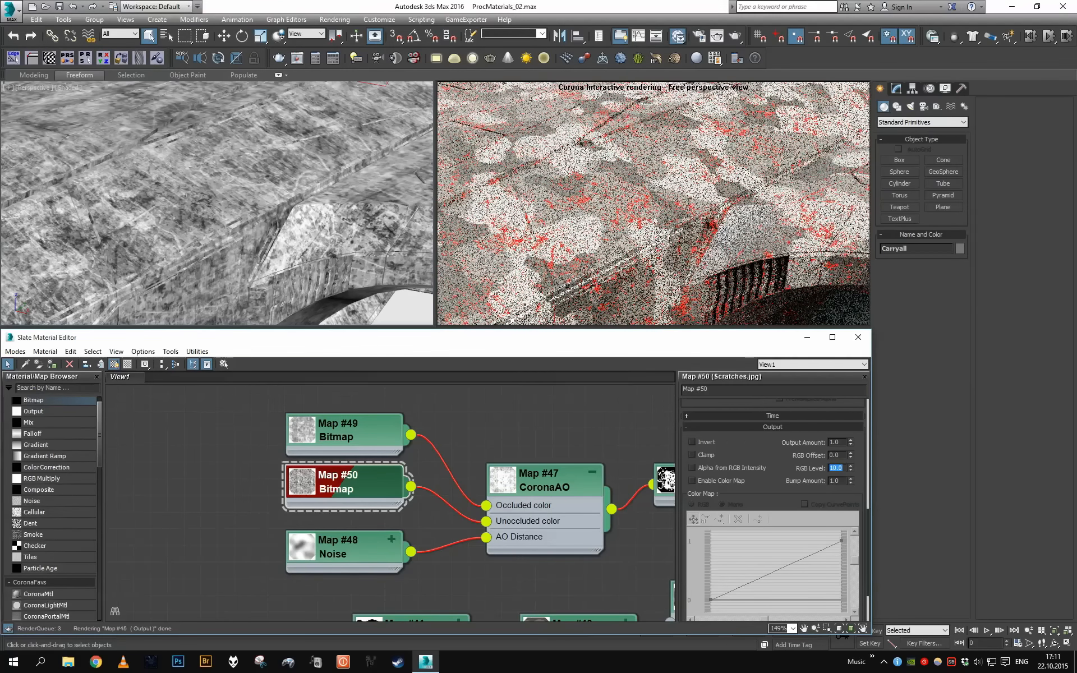
pyautogui.write('20')
pyautogui.press('Return')
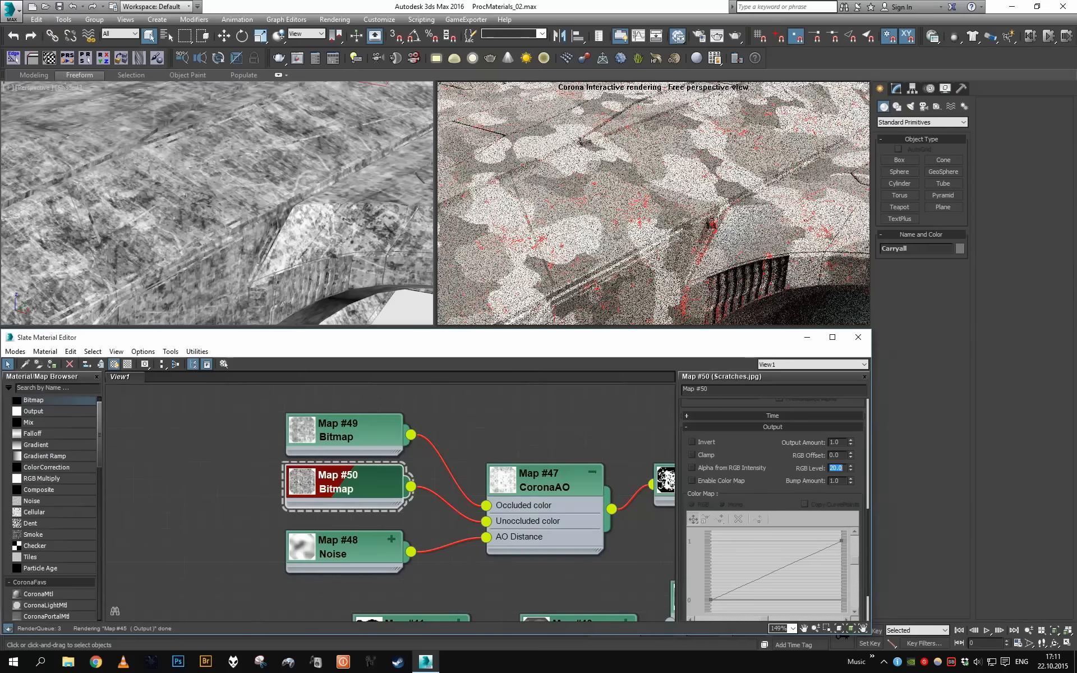
pyautogui.scroll(-5, 213, 200)
pyautogui.scroll(8, 269, 169)
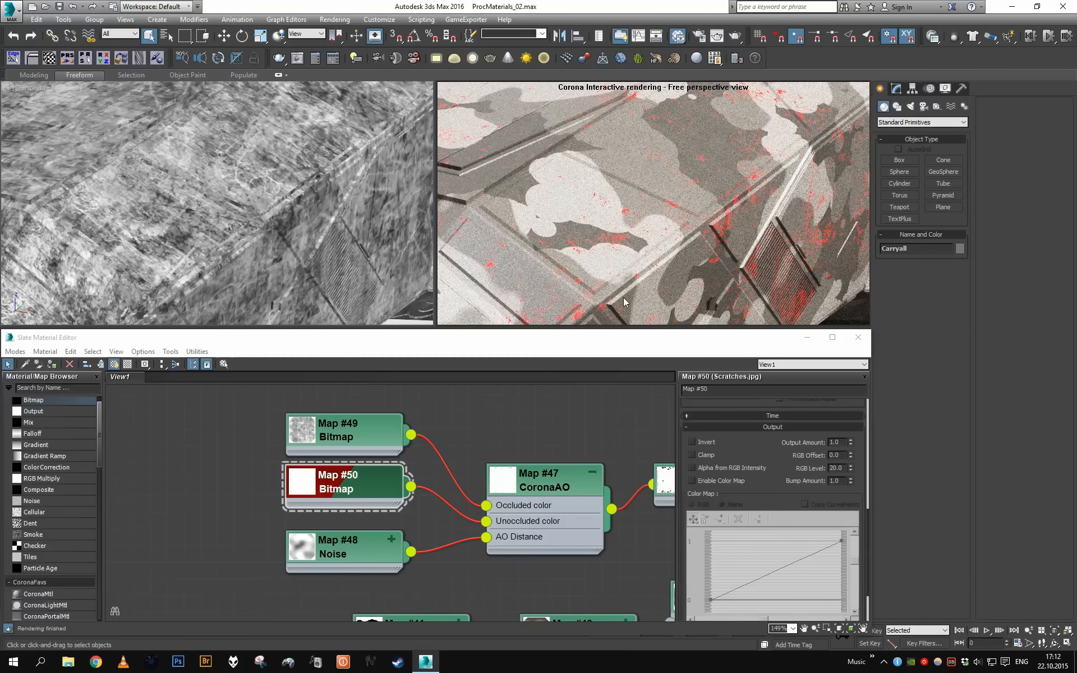
pyautogui.scroll(-5, 451, 521)
# Review the node tree from the CoronaAO branch to the CoronaMtl and the preview of the Refl. gloss. bitmap.
pyautogui.moveTo(450, 520); pyautogui.dragTo(369, 481, button='middle')
pyautogui.scroll(2, 473, 559)
pyautogui.moveTo(474, 558); pyautogui.dragTo(420, 530, button='middle')
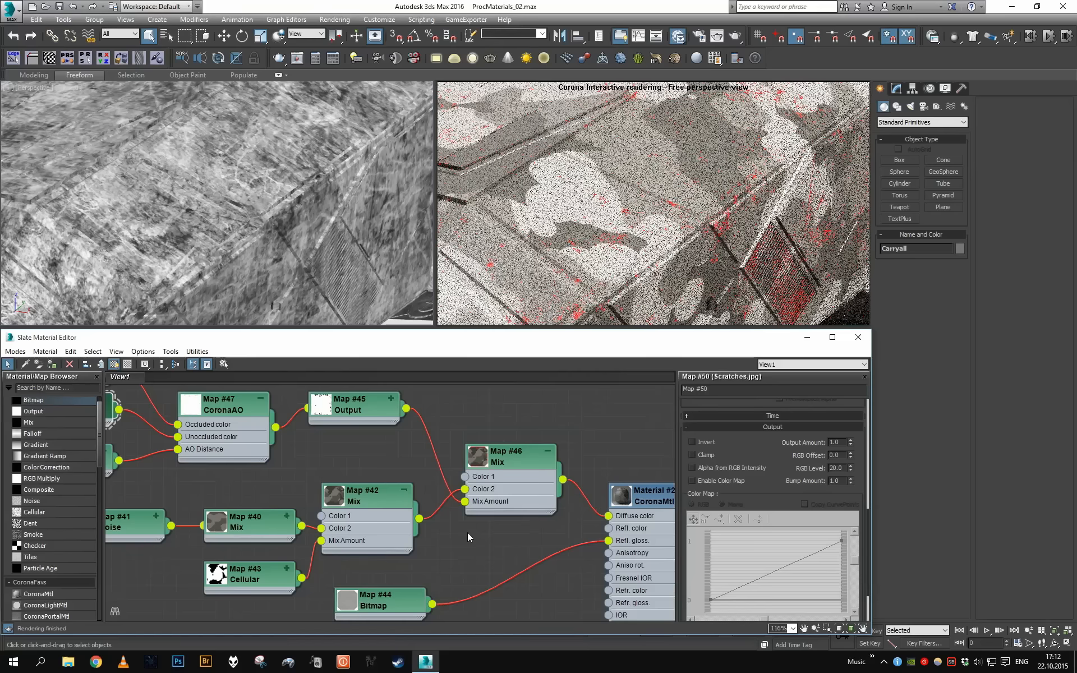
pyautogui.moveTo(349, 486); pyautogui.dragTo(436, 514, button='middle')
pyautogui.scroll(-2, 433, 512)
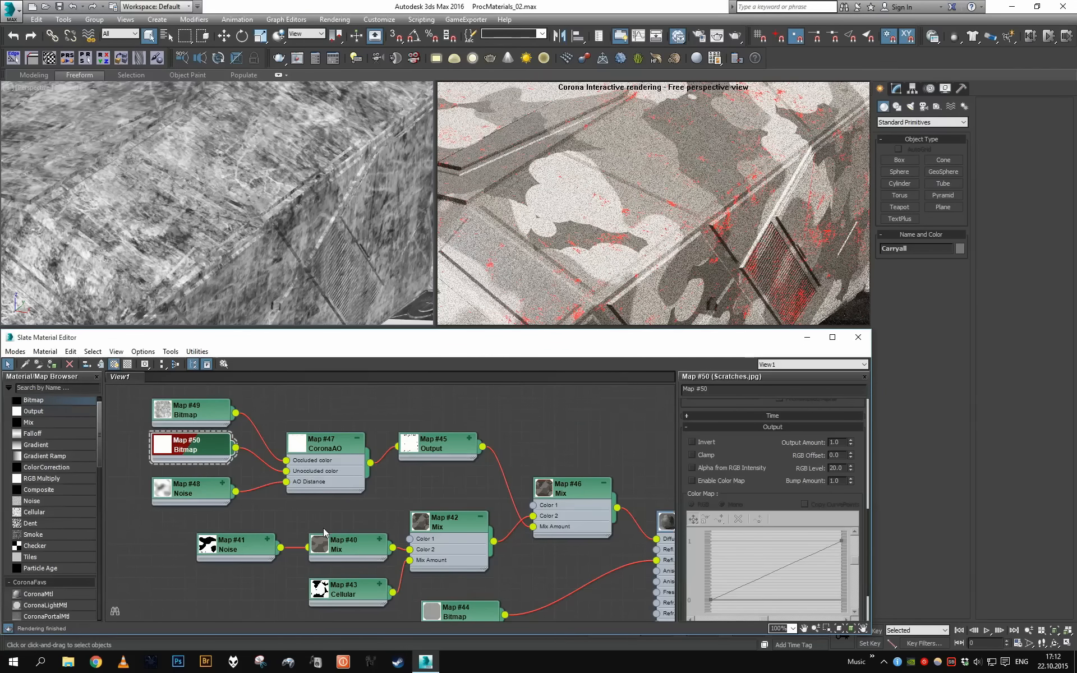
pyautogui.scroll(1, 404, 543)
pyautogui.moveTo(322, 529); pyautogui.dragTo(266, 447, button='middle')
pyautogui.scroll(-2, 359, 538)
pyautogui.scroll(2, 412, 494)
pyautogui.doubleClick(388, 537)
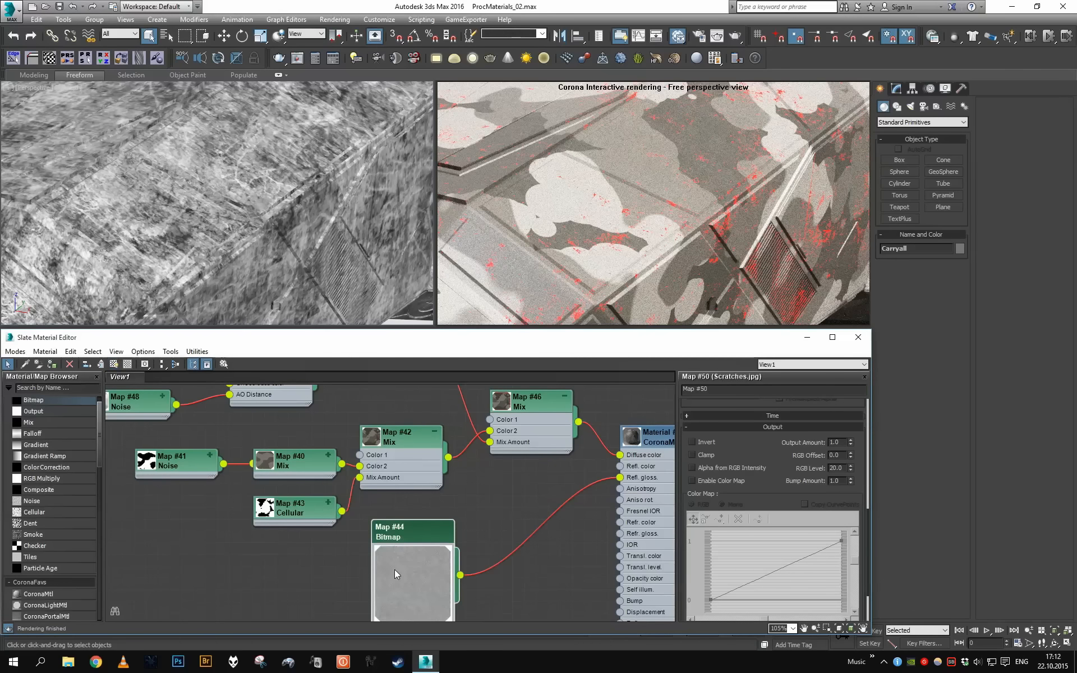
pyautogui.doubleClick(395, 570)
# Reposition the Refl. gloss. Bitmap node beside the CoronaMtl, below the Mix nodes, and select the nodes of the CoronaAO branch.
pyautogui.moveTo(378, 549); pyautogui.dragTo(175, 584)
pyautogui.moveTo(393, 406); pyautogui.dragTo(379, 481, button='middle')
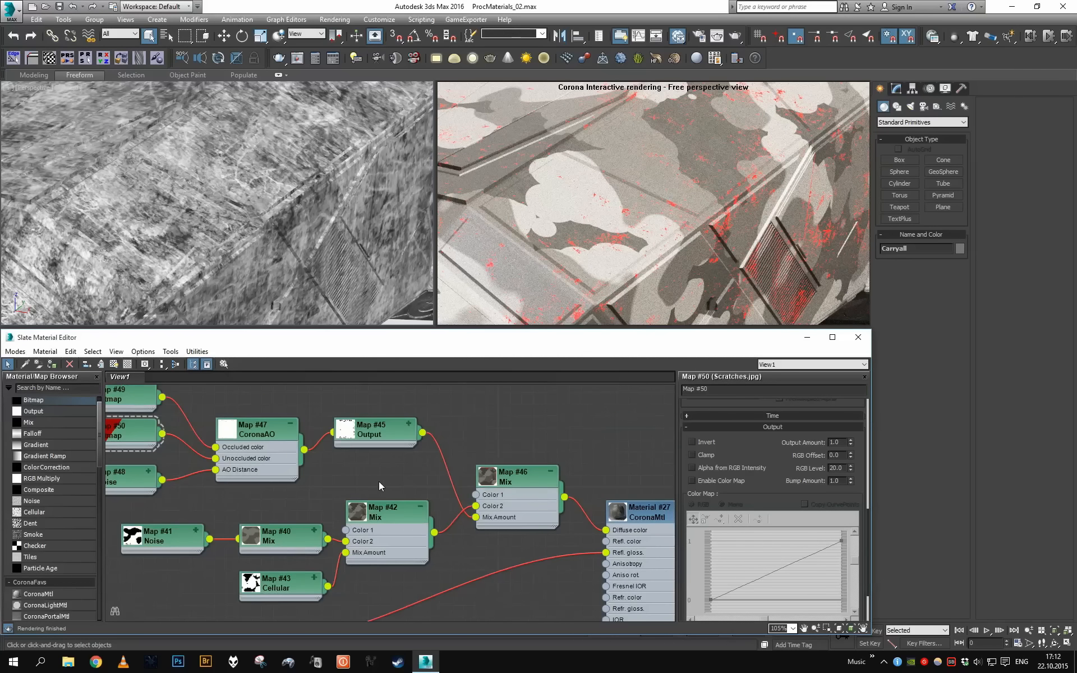
pyautogui.moveTo(329, 510); pyautogui.dragTo(339, 477, button='middle')
pyautogui.moveTo(230, 610); pyautogui.dragTo(502, 595)
pyautogui.scroll(-4, 507, 593)
pyautogui.moveTo(178, 396); pyautogui.dragTo(414, 414)
pyautogui.moveTo(432, 499); pyautogui.dragTo(418, 471, button='middle')
pyautogui.scroll(1, 418, 471)
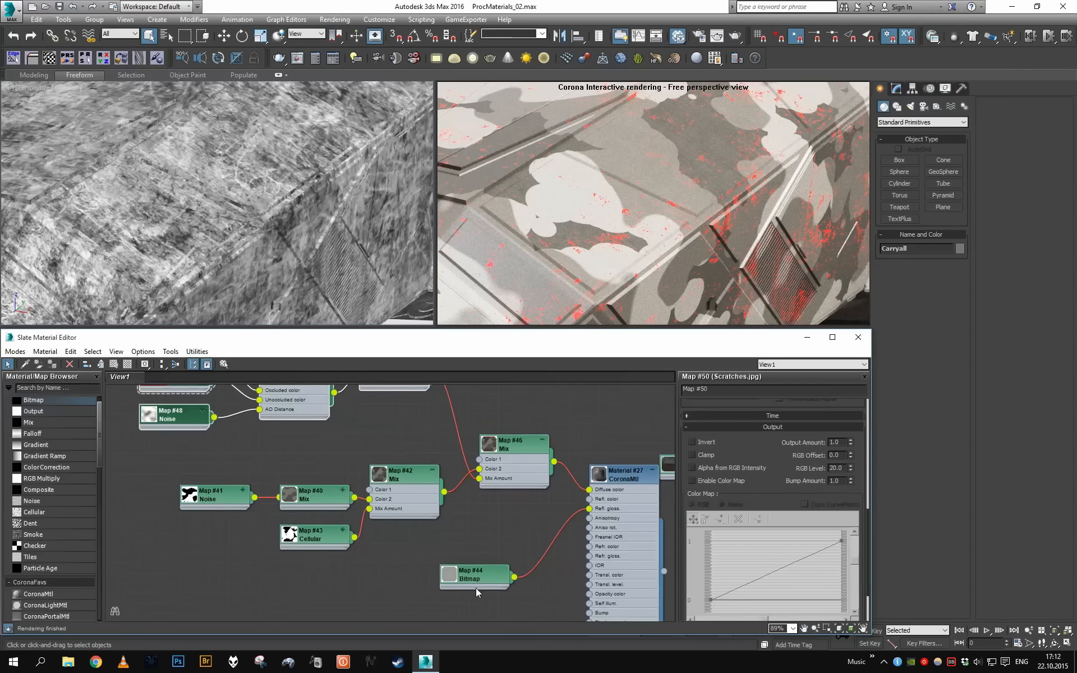
# Move the Flat.jpg bitmap above the noise branch, route it through a new Output map with RGB Level 0.2 into Color 1 of Mix Map #46.
pyautogui.moveTo(463, 581); pyautogui.dragTo(221, 460)
pyautogui.moveTo(270, 468); pyautogui.dragTo(227, 475, button='middle')
pyautogui.scroll(2, 227, 474)
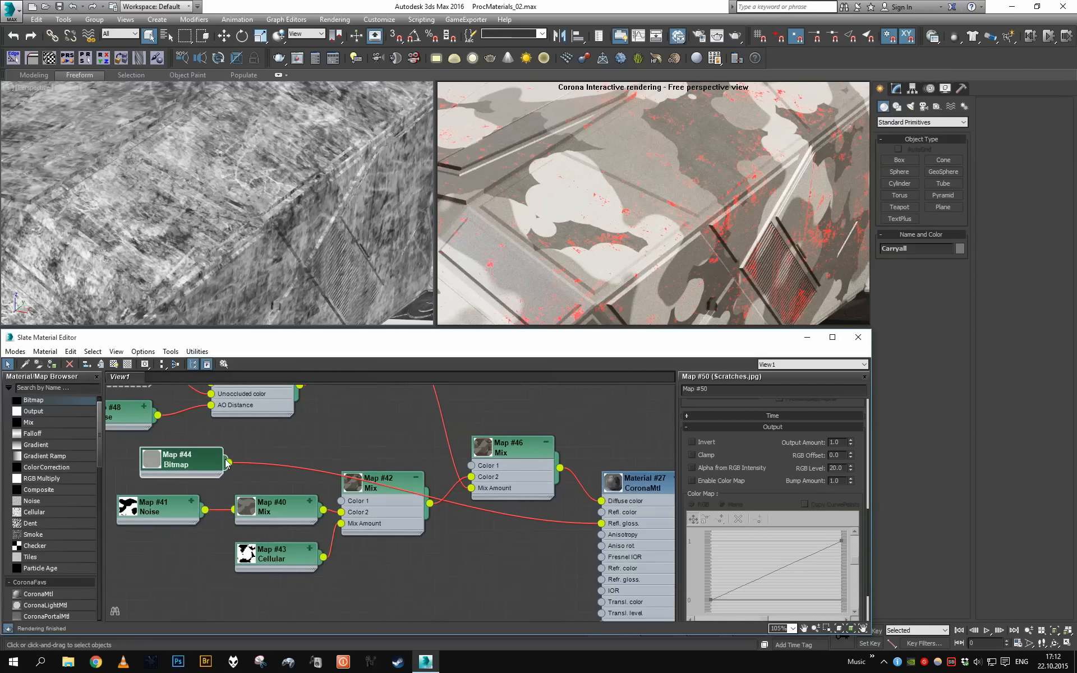
pyautogui.moveTo(339, 425); pyautogui.dragTo(340, 425)
pyautogui.moveTo(346, 429)
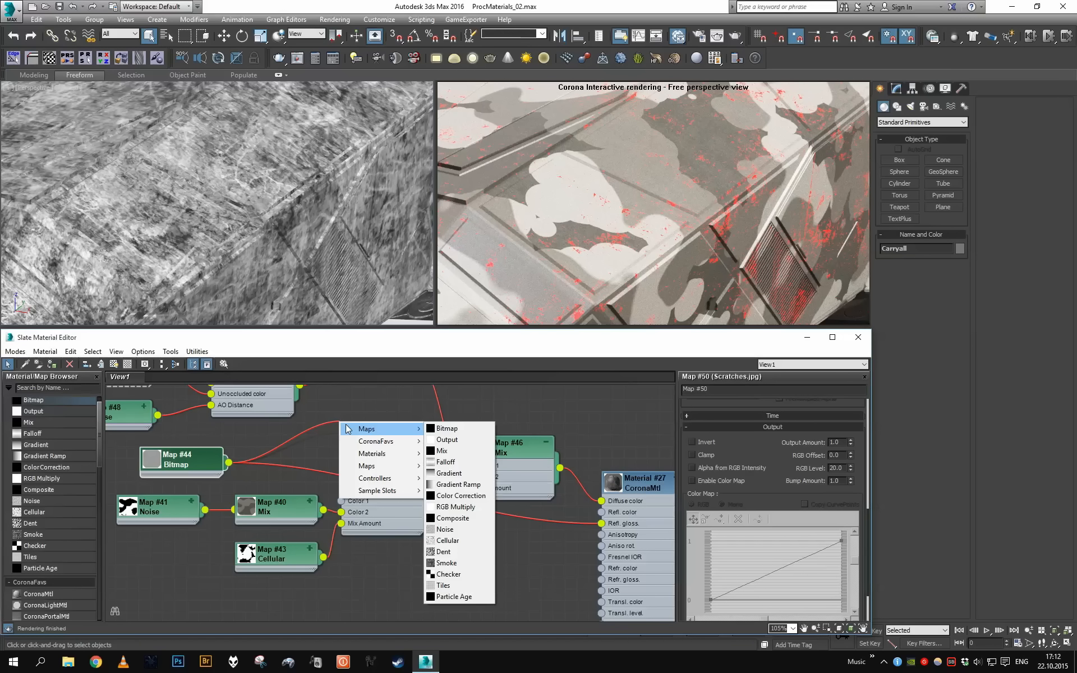
pyautogui.click(447, 439)
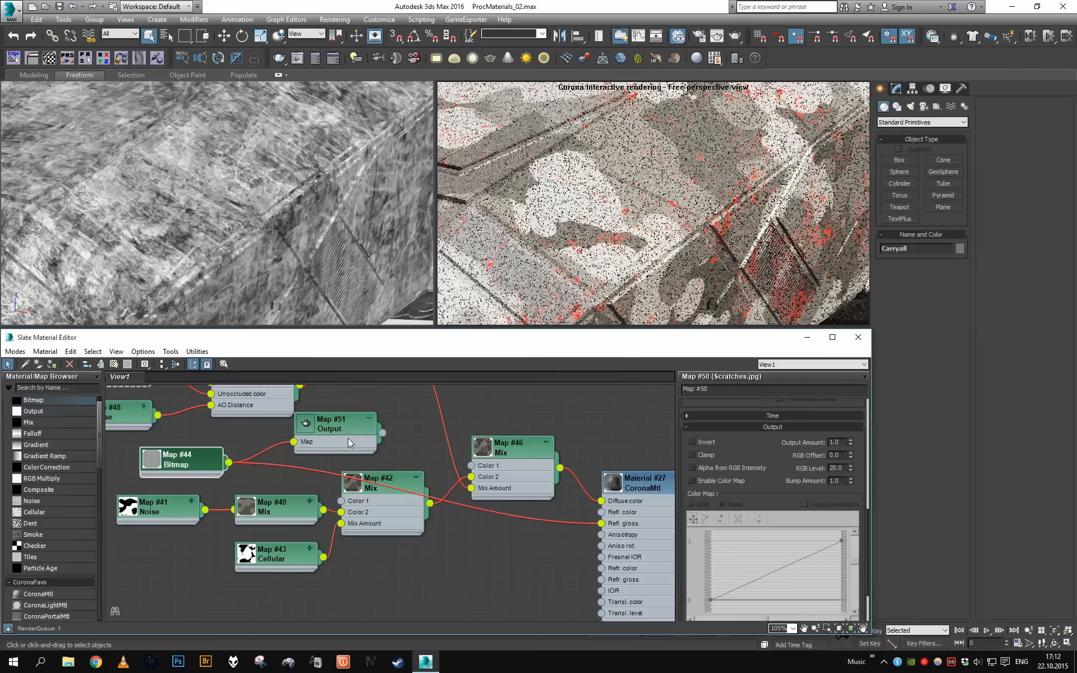
pyautogui.doubleClick(362, 428)
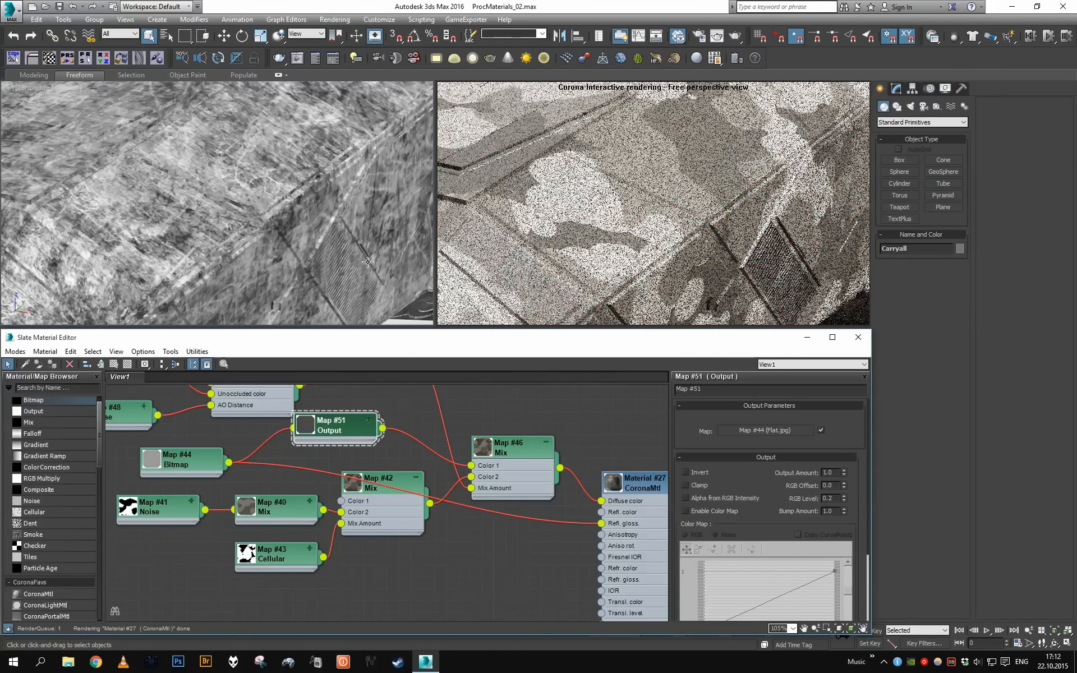
# Set the new Output map's RGB Level to 0.1 and check the worn edges on the hull up close.
pyautogui.scroll(5, 339, 248)
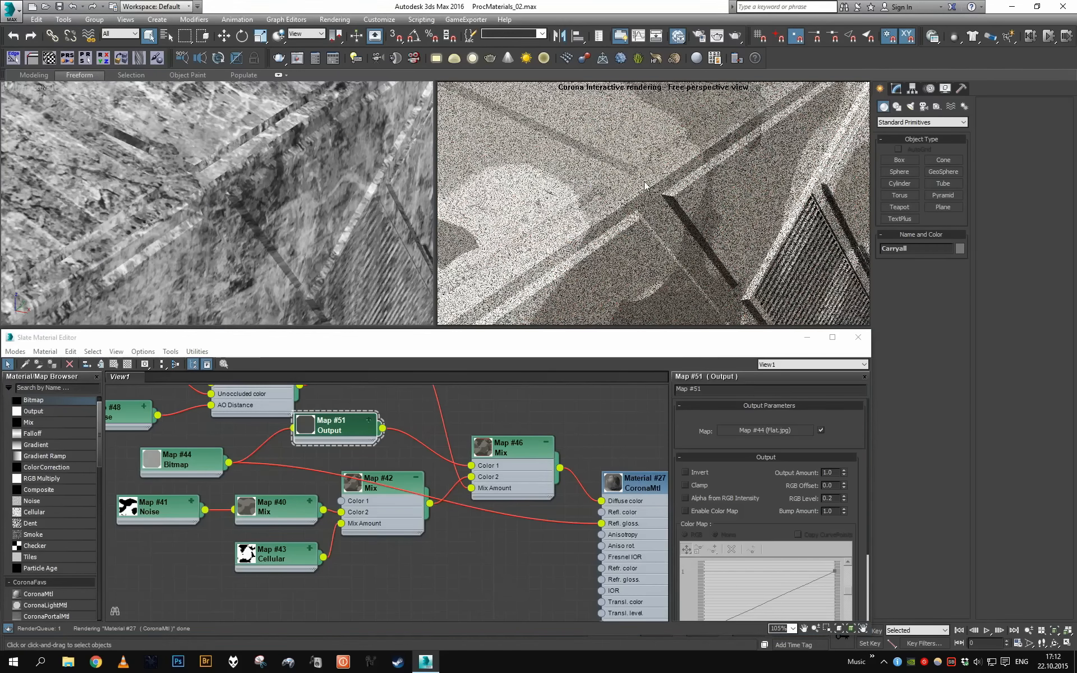
pyautogui.keyDown('alt'); pyautogui.moveTo(339, 249); pyautogui.dragTo(231, 229, button='middle'); pyautogui.keyUp('alt')
pyautogui.scroll(2, 230, 230)
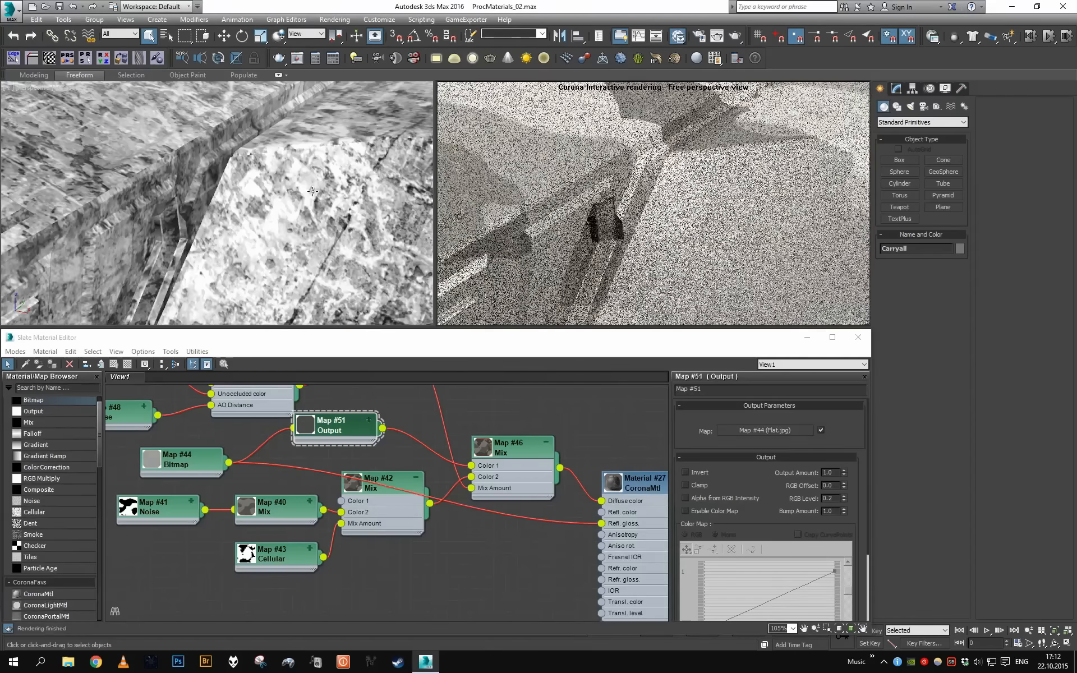
pyautogui.scroll(-2, 310, 201)
pyautogui.moveTo(310, 201); pyautogui.dragTo(269, 202, button='middle')
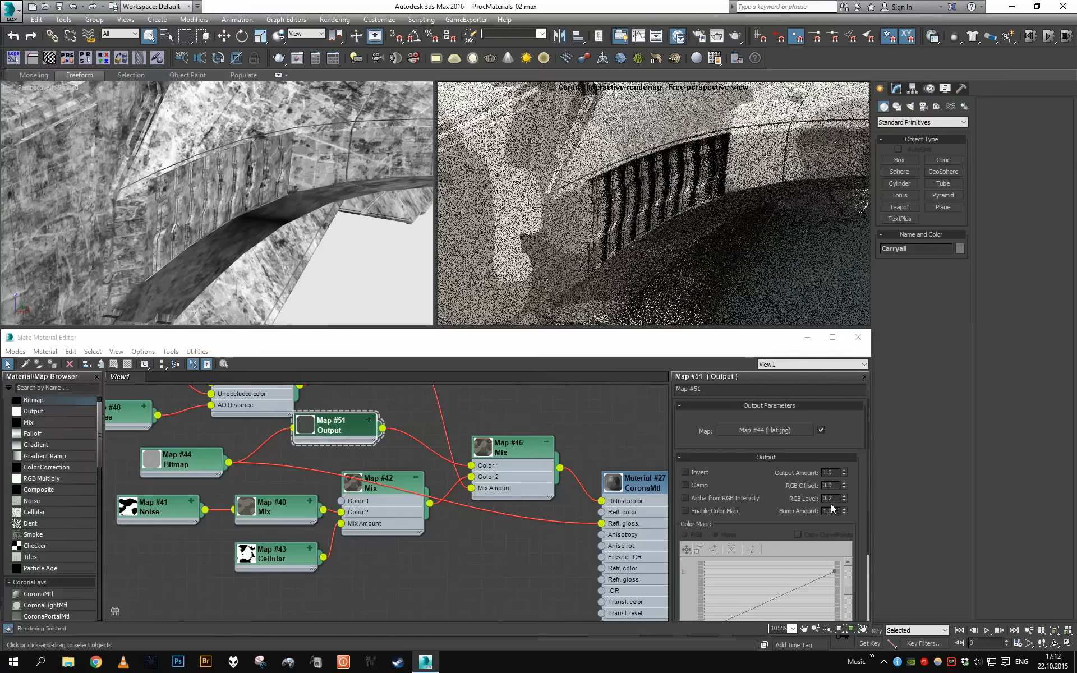
pyautogui.doubleClick(829, 498)
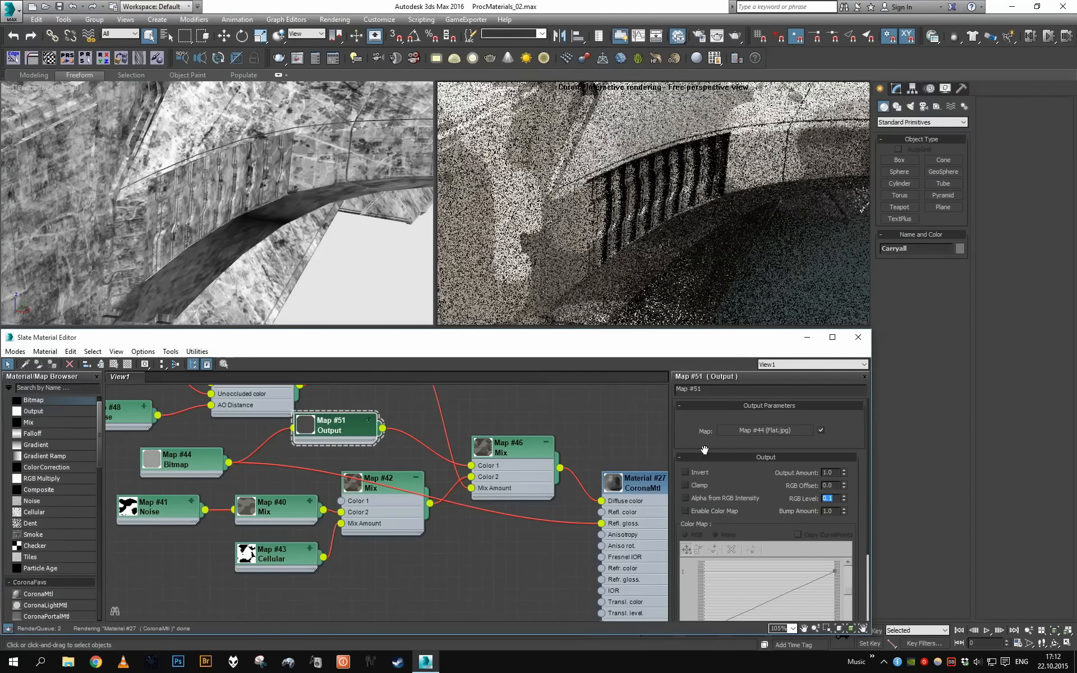
pyautogui.moveTo(121, 244); pyautogui.dragTo(361, 216, button='middle')
pyautogui.scroll(-3, 280, 219)
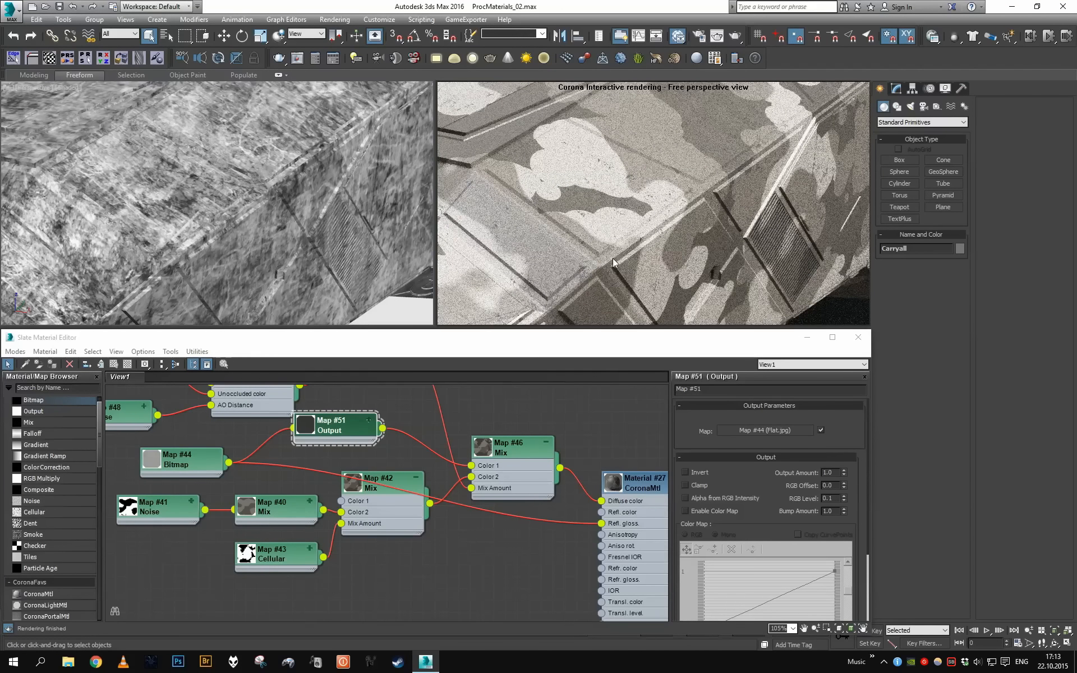
# Reposition the Output node of the Flat.jpg bitmap just above Mix Map #42.
pyautogui.scroll(-1, 337, 532)
pyautogui.moveTo(348, 446); pyautogui.dragTo(378, 453)
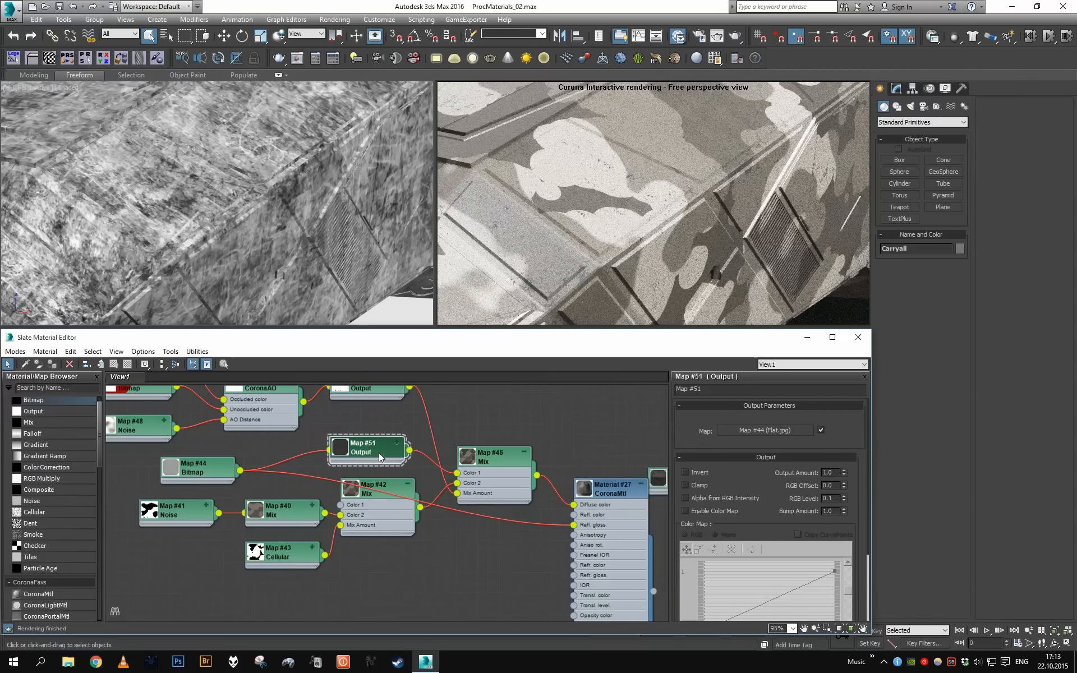
pyautogui.scroll(-1, 379, 453)
pyautogui.moveTo(375, 457); pyautogui.dragTo(291, 442, button='middle')
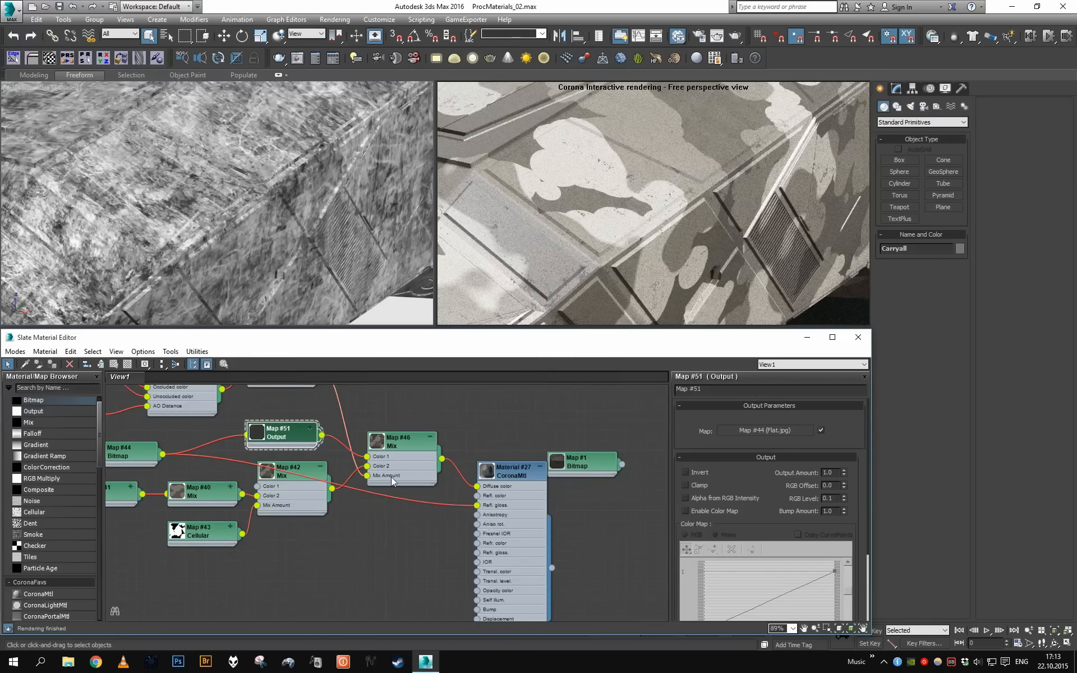
# Duplicate Mix Map #46, detach the copy's Color 1 and Color 2 inputs, and wire it to the CoronaMtl's Refl. color.
pyautogui.scroll(2, 392, 529)
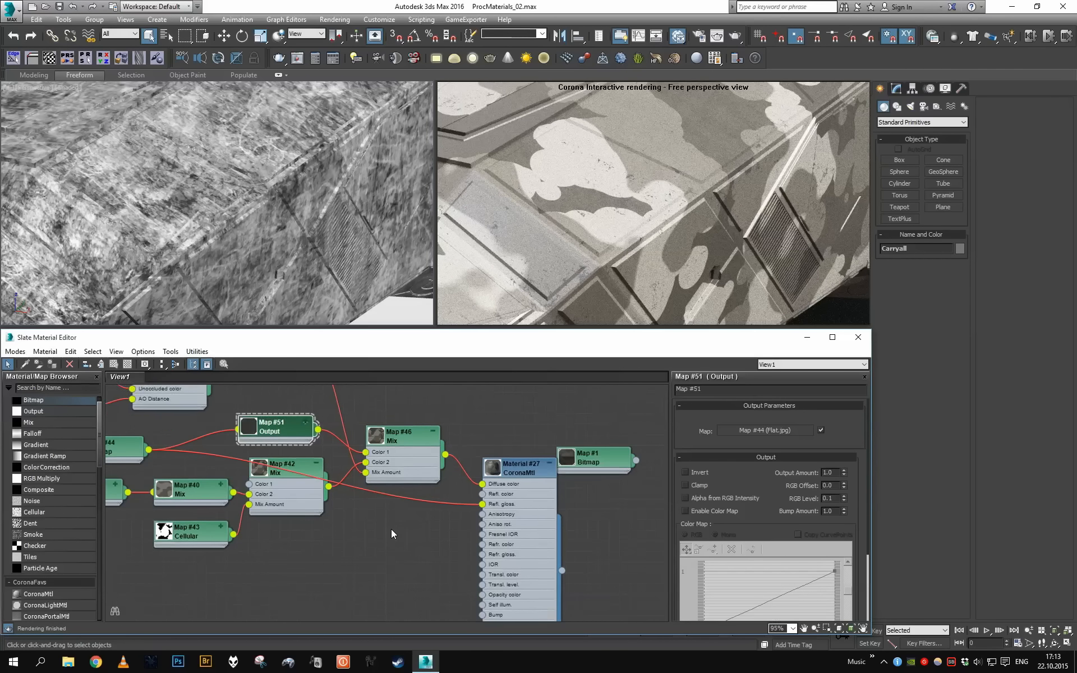
pyautogui.scroll(1, 386, 493)
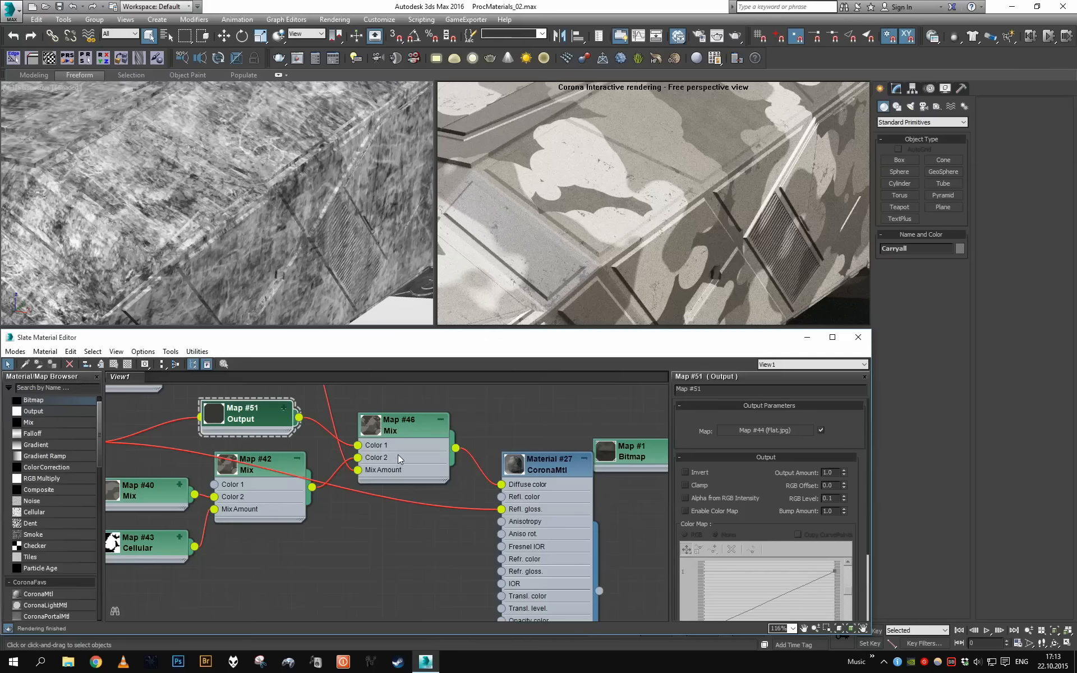
pyautogui.keyDown('shift'); pyautogui.moveTo(398, 457); pyautogui.dragTo(412, 559); pyautogui.keyUp('shift')
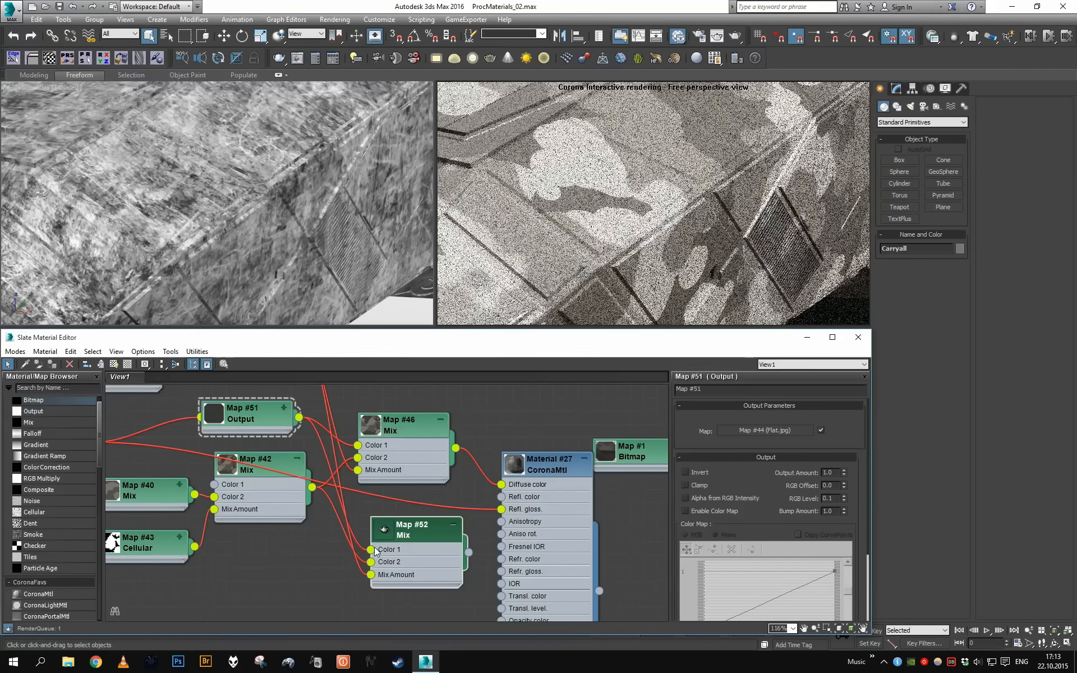
pyautogui.moveTo(329, 572); pyautogui.dragTo(318, 576)
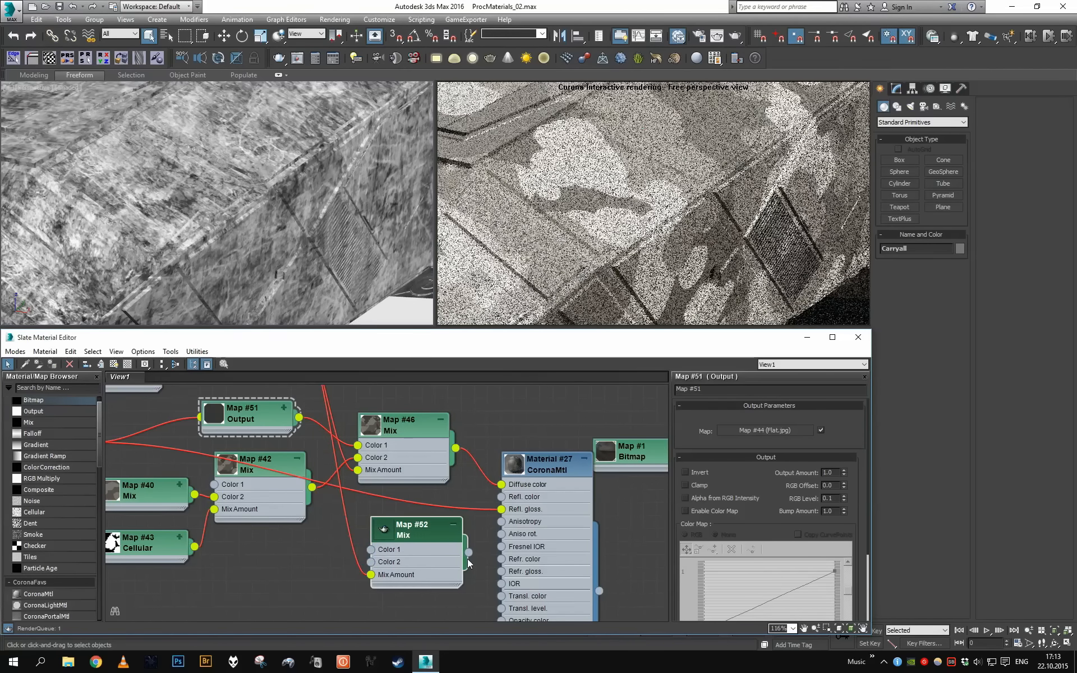
pyautogui.moveTo(490, 556); pyautogui.dragTo(500, 496)
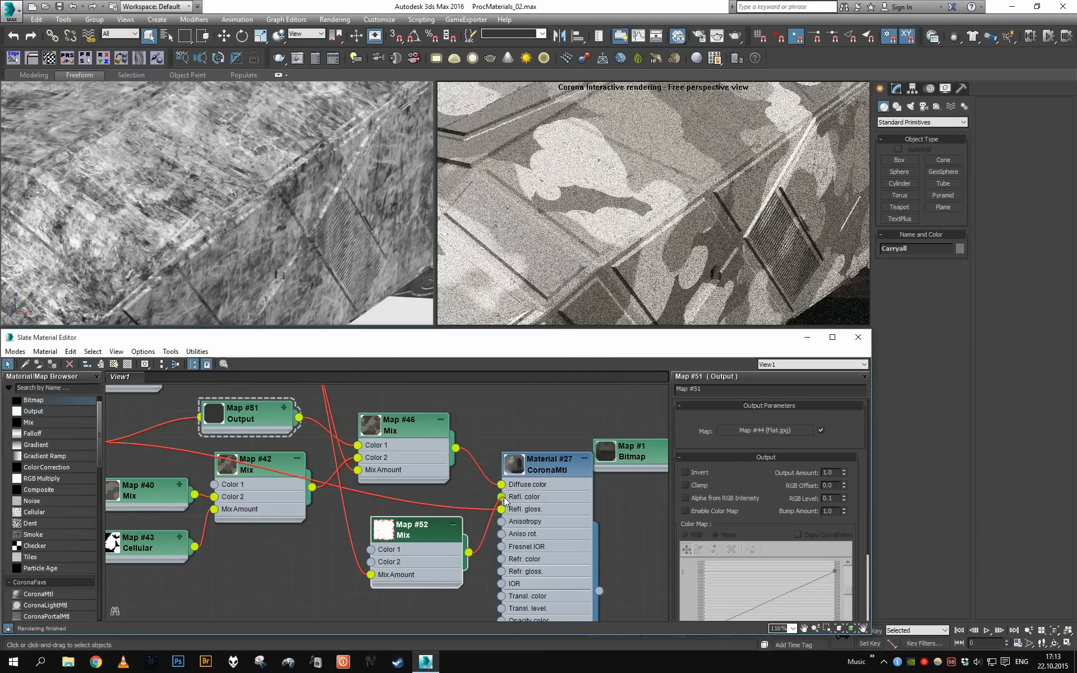
# Set the Refl. color Mix's Color 2 to grey with a value of 128 and its Color 1 to a very light grey.
pyautogui.doubleClick(568, 544)
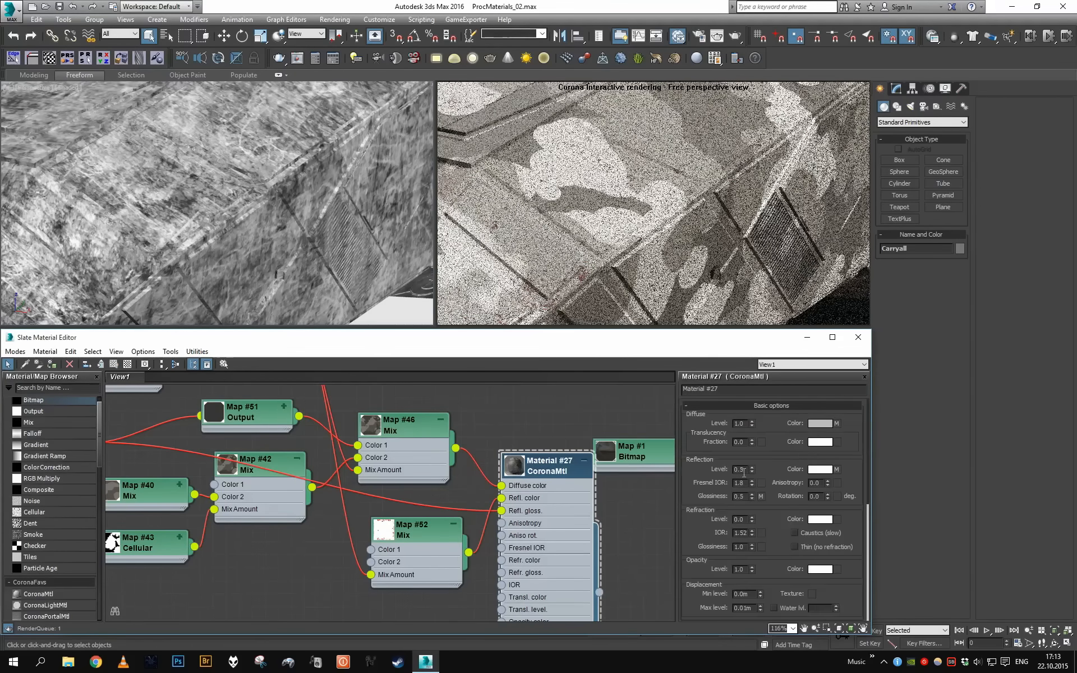
pyautogui.doubleClick(412, 530)
pyautogui.click(751, 451)
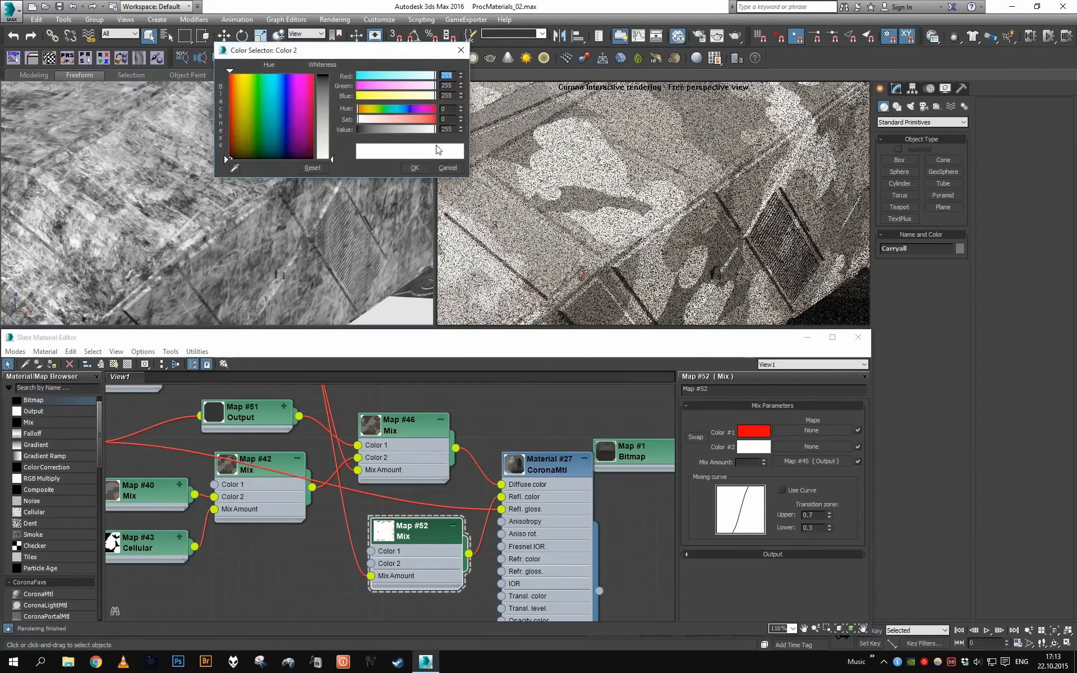
pyautogui.doubleClick(446, 129)
pyautogui.write('12')
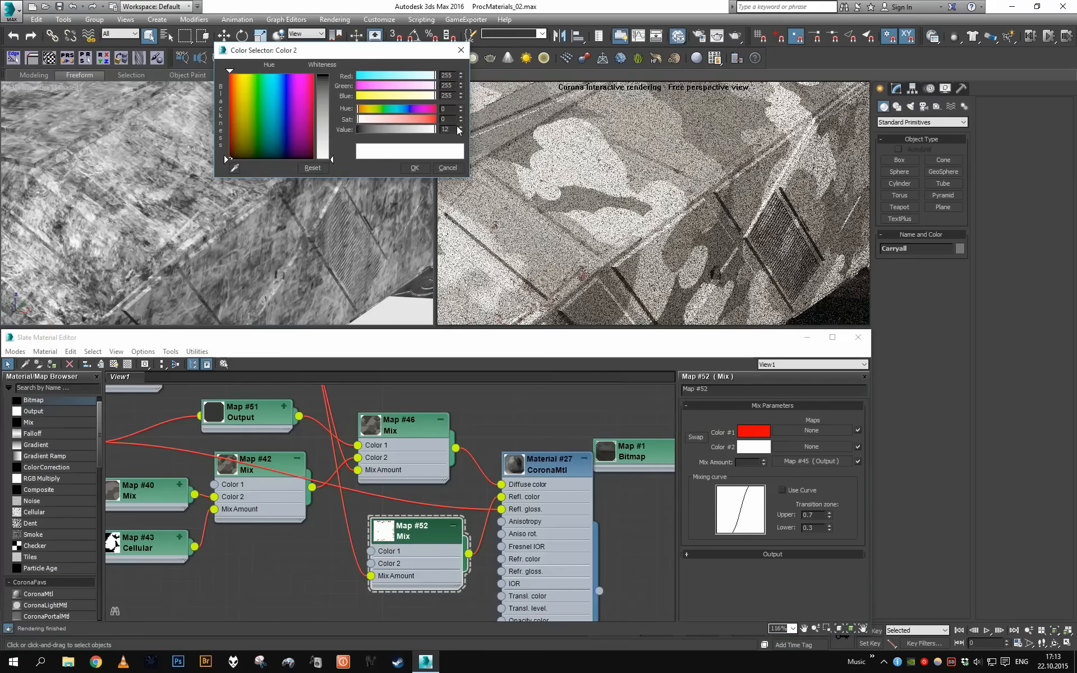
pyautogui.write('8')
pyautogui.press('Return')
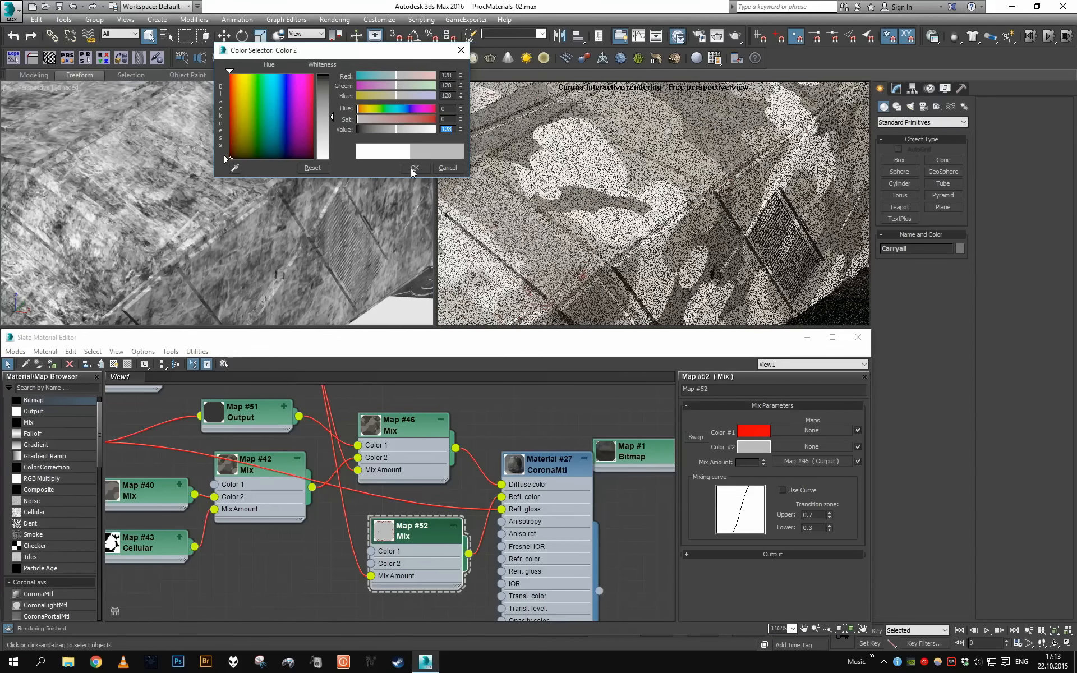
pyautogui.click(413, 168)
pyautogui.click(753, 430)
pyautogui.click(414, 168)
# Line up the Refl. color Mix under Mix Map #46 and place a duplicate of it below.
pyautogui.moveTo(419, 548); pyautogui.dragTo(406, 533)
pyautogui.scroll(-1, 406, 533)
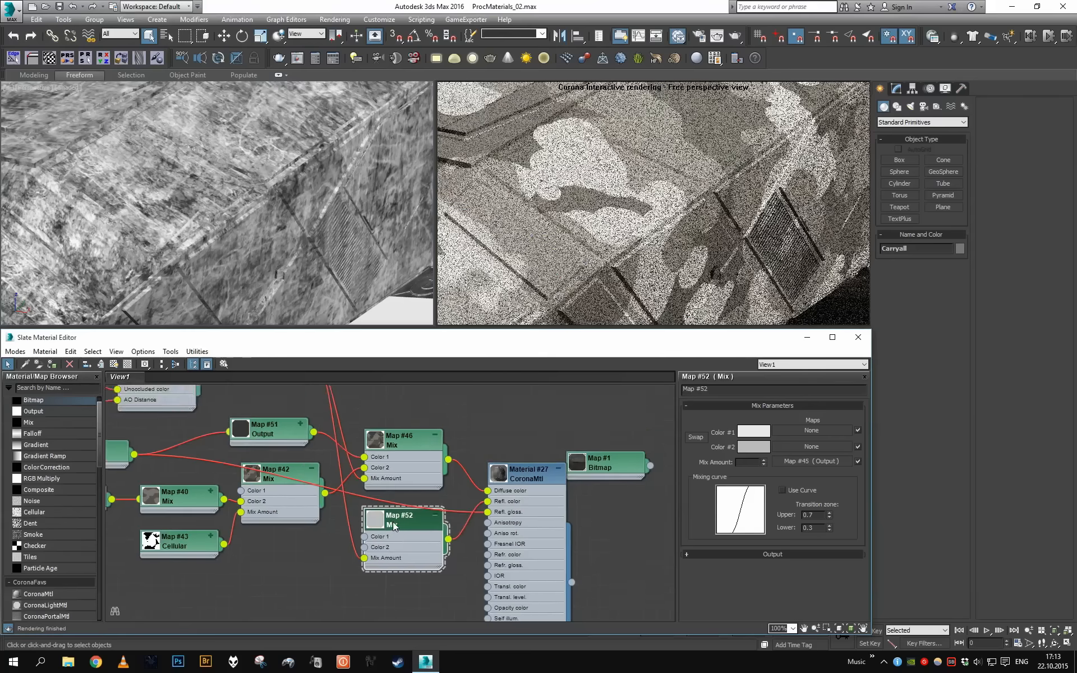
pyautogui.moveTo(412, 553); pyautogui.dragTo(412, 483, button='middle')
pyautogui.keyDown('shift'); pyautogui.moveTo(412, 486); pyautogui.dragTo(404, 555); pyautogui.keyUp('shift')
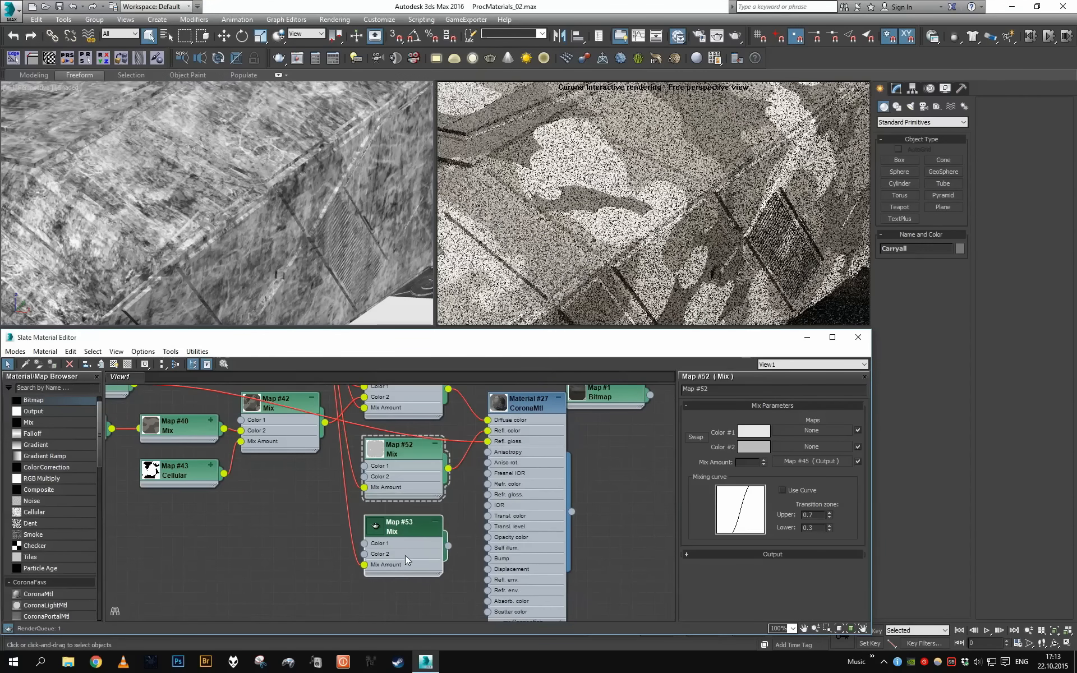
# Move the Flat.jpg bitmap below the Cellular node, wire it into Color 2 of the lowest Mix, and connect that Mix to Refl. gloss.
pyautogui.scroll(-2, 358, 539)
pyautogui.moveTo(360, 541); pyautogui.dragTo(383, 501, button='middle')
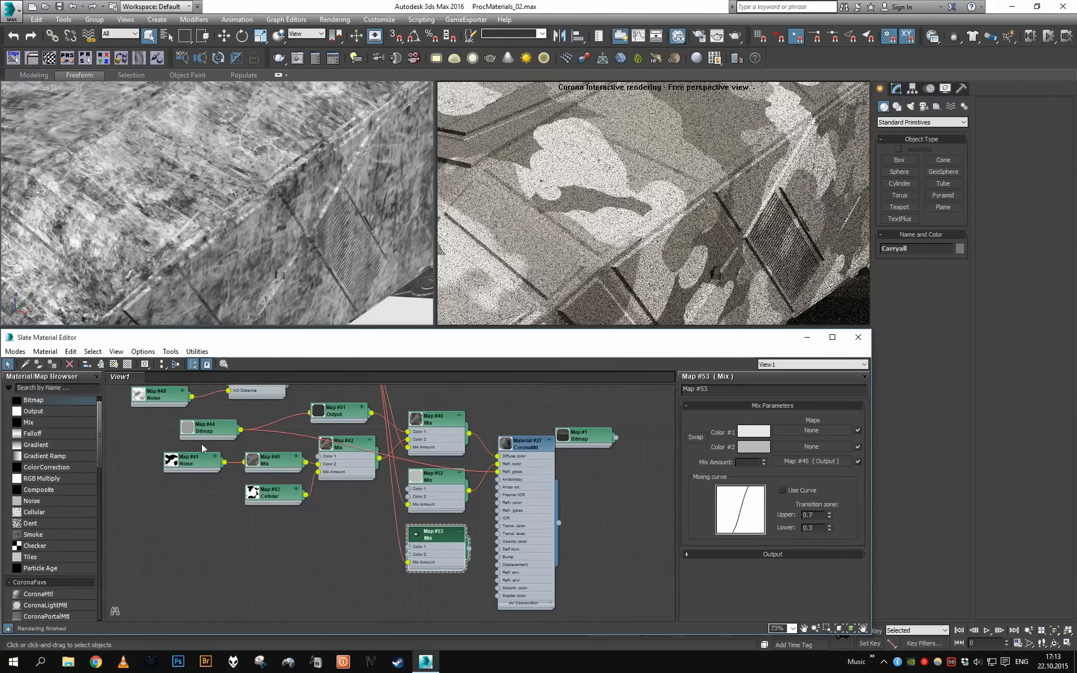
pyautogui.moveTo(215, 431); pyautogui.dragTo(277, 547)
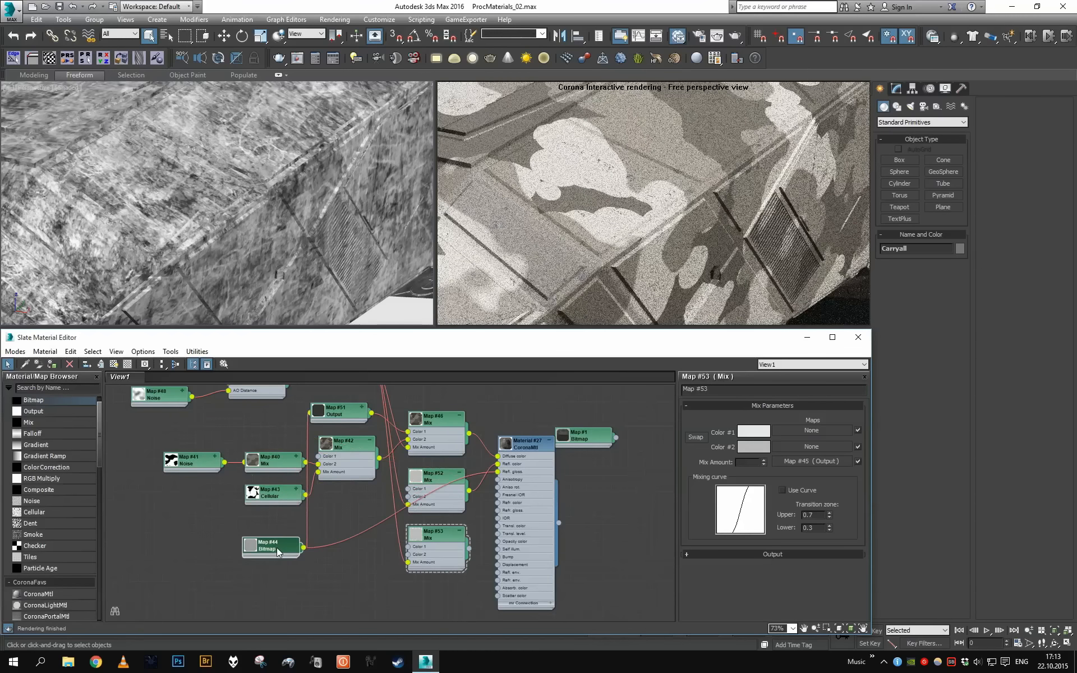
pyautogui.scroll(2, 277, 547)
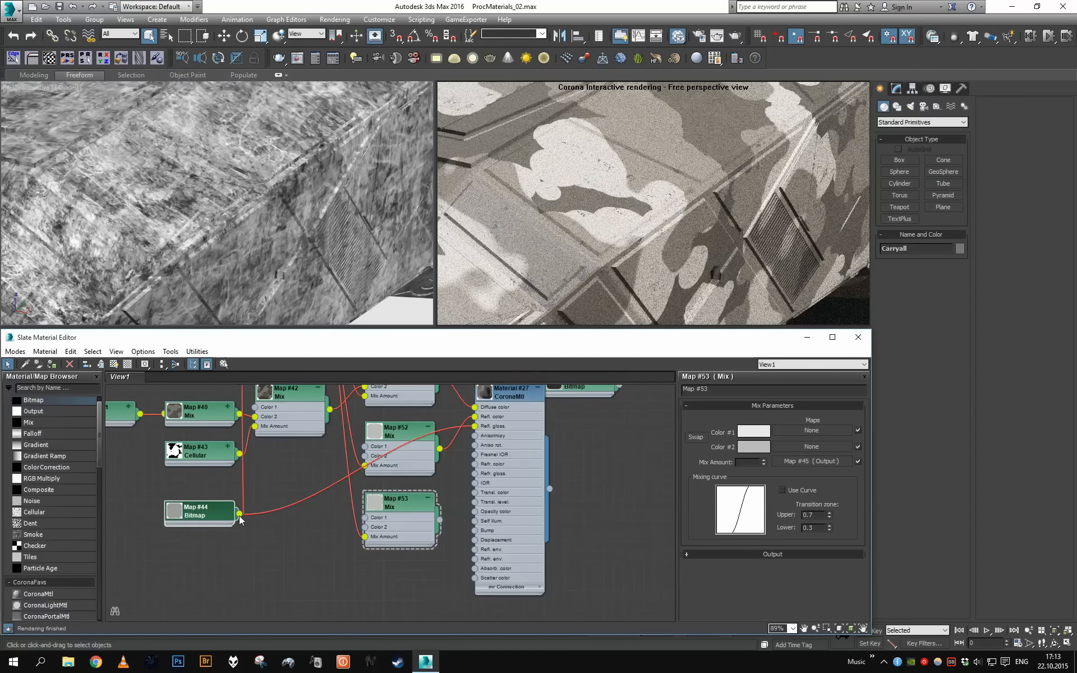
pyautogui.moveTo(239, 513); pyautogui.dragTo(365, 527)
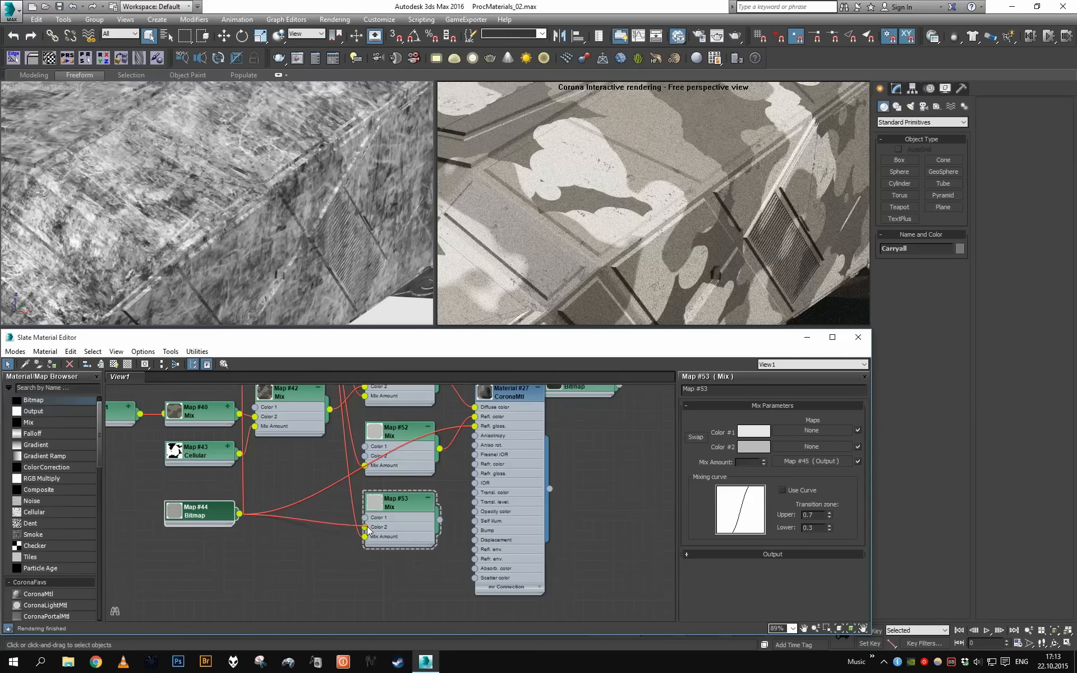
pyautogui.moveTo(421, 511); pyautogui.dragTo(436, 550, button='middle')
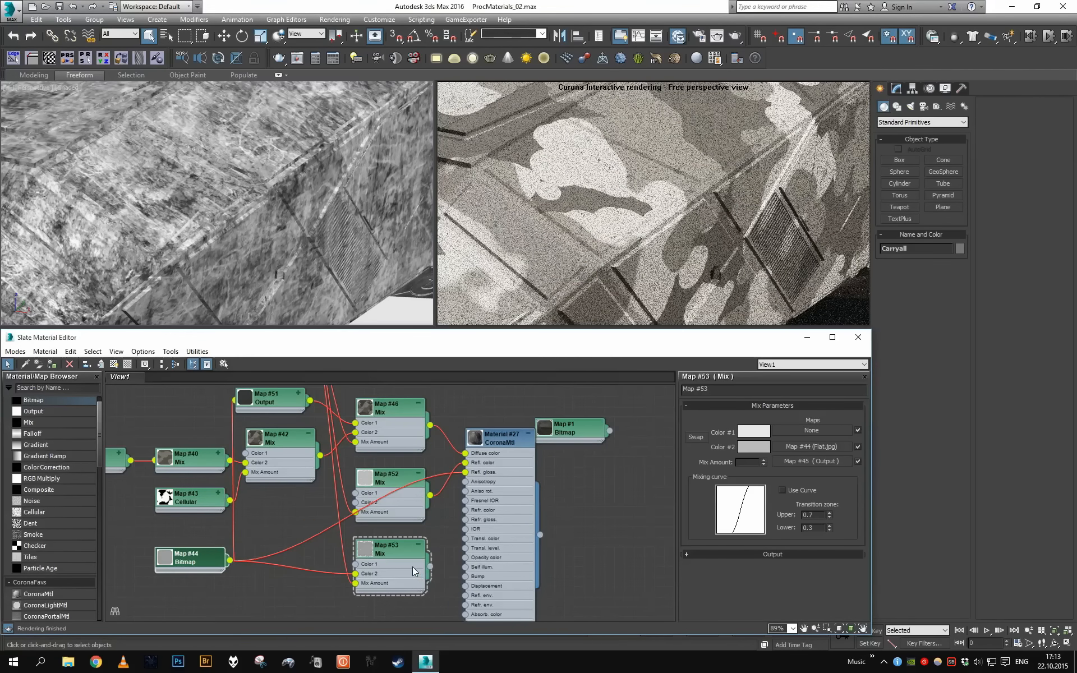
pyautogui.moveTo(429, 565); pyautogui.dragTo(469, 476)
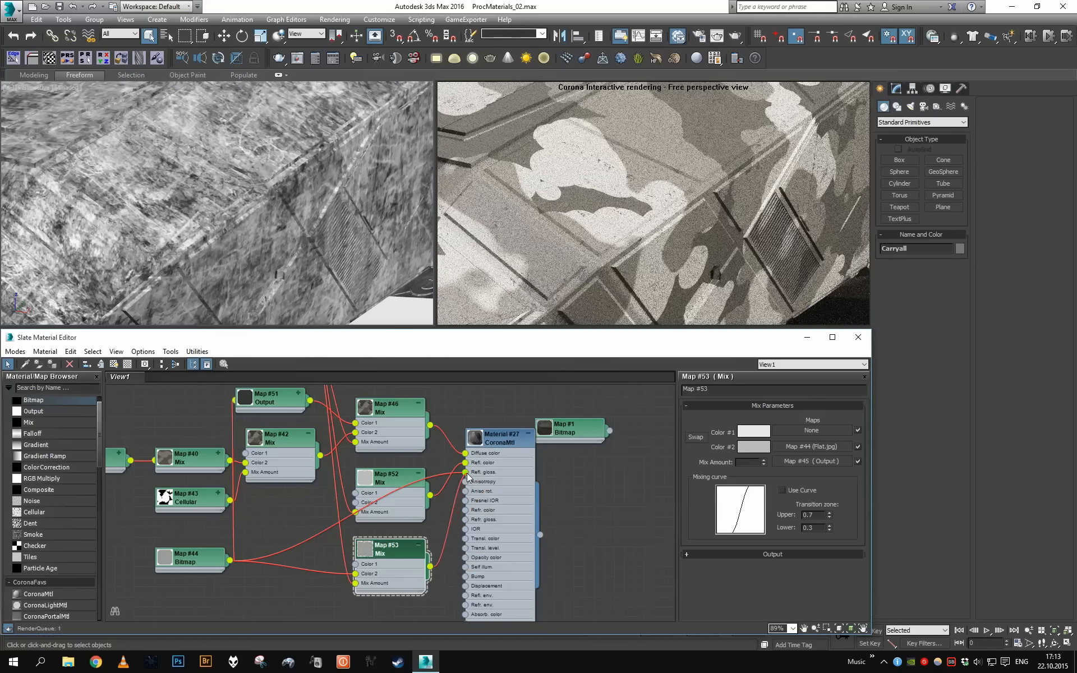
pyautogui.moveTo(199, 563); pyautogui.dragTo(202, 581)
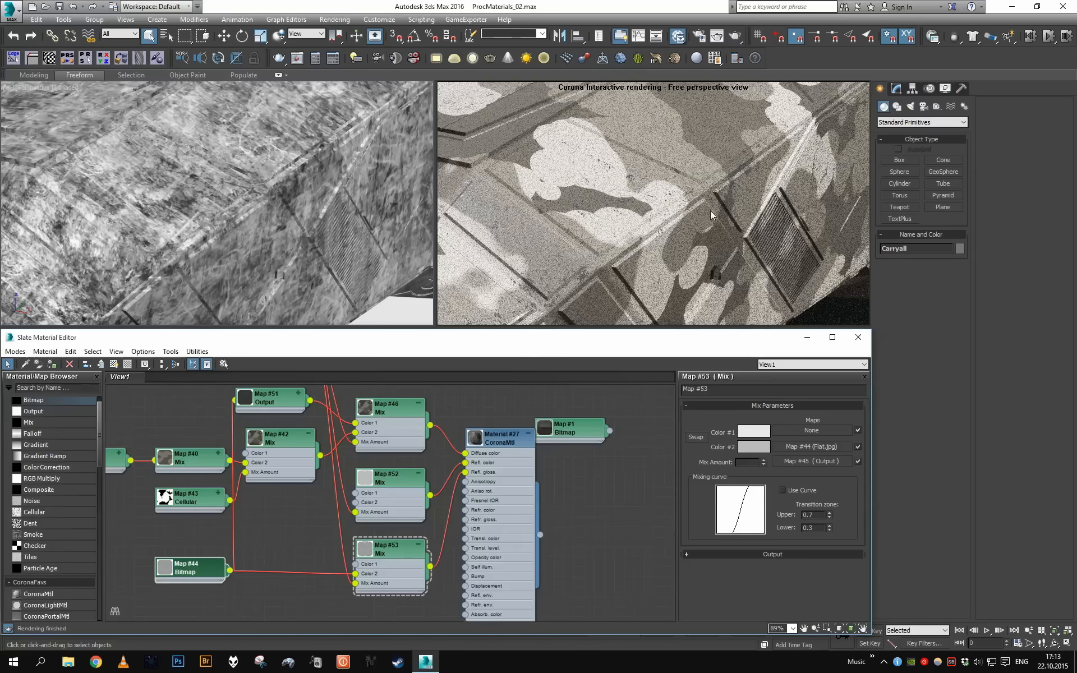
# Duplicate the Flat.jpg bitmap's Output node beside the lowest Mix and set the copy's RGB Level to 0.6.
pyautogui.moveTo(294, 473); pyautogui.dragTo(338, 417, button='middle')
pyautogui.scroll(1, 261, 496)
pyautogui.scroll(-1, 260, 519)
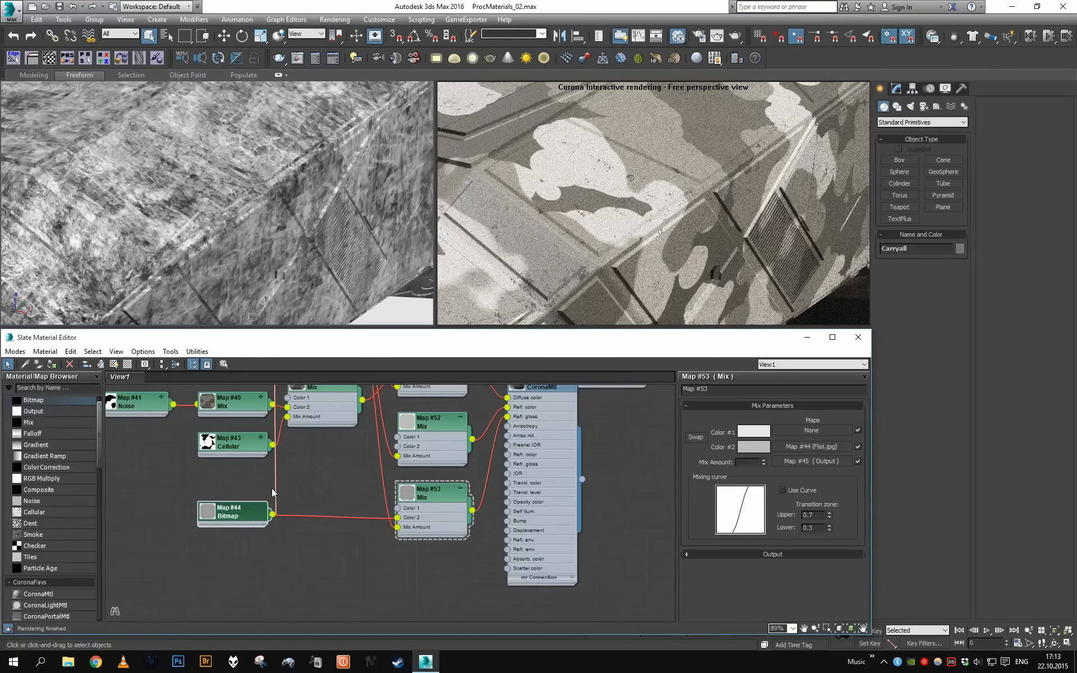
pyautogui.moveTo(271, 493); pyautogui.dragTo(275, 572, button='middle')
pyautogui.keyDown('shift'); pyautogui.moveTo(319, 424); pyautogui.dragTo(338, 574); pyautogui.keyUp('shift')
pyautogui.doubleClick(339, 574)
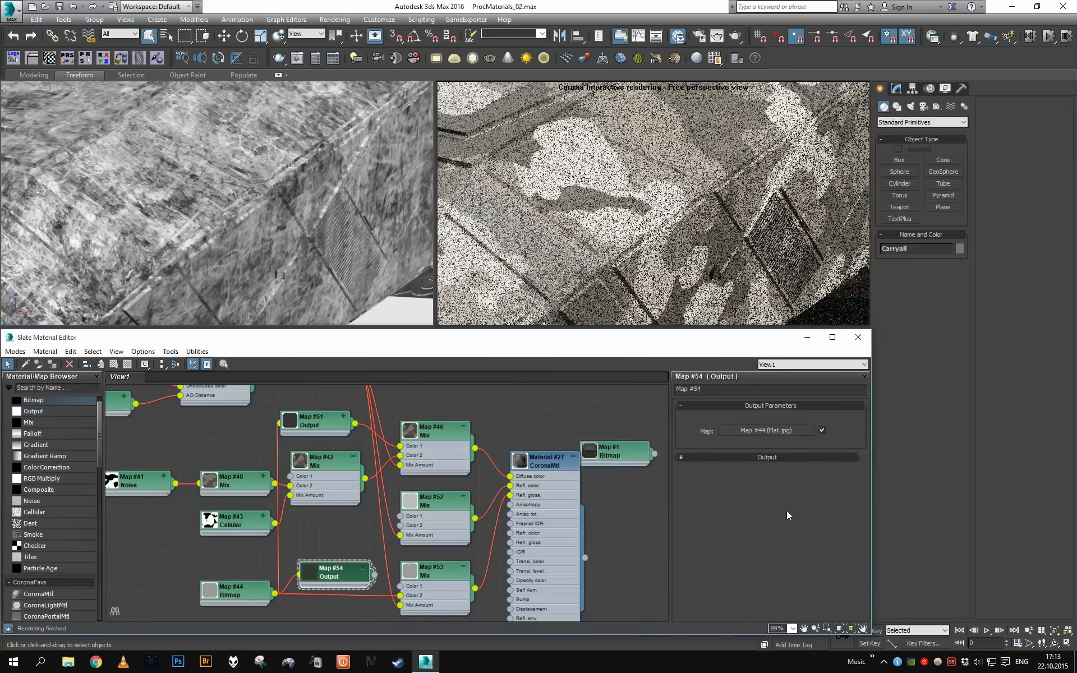
pyautogui.click(782, 459)
pyautogui.doubleClick(830, 446)
pyautogui.write('0.6')
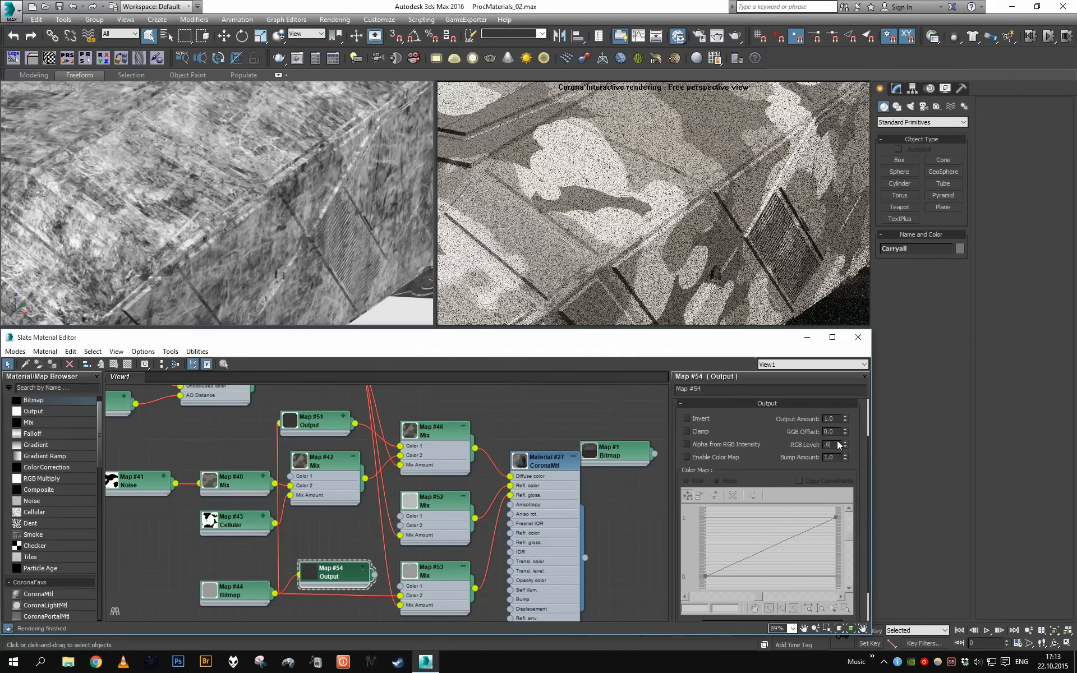
pyautogui.press('Return')
# Check the Flat.jpg bitmap's output settings, and return to the parameters of its Output node beside the lowest Mix.
pyautogui.moveTo(330, 560); pyautogui.dragTo(369, 513, button='middle')
pyautogui.scroll(1, 368, 513)
pyautogui.doubleClick(266, 547)
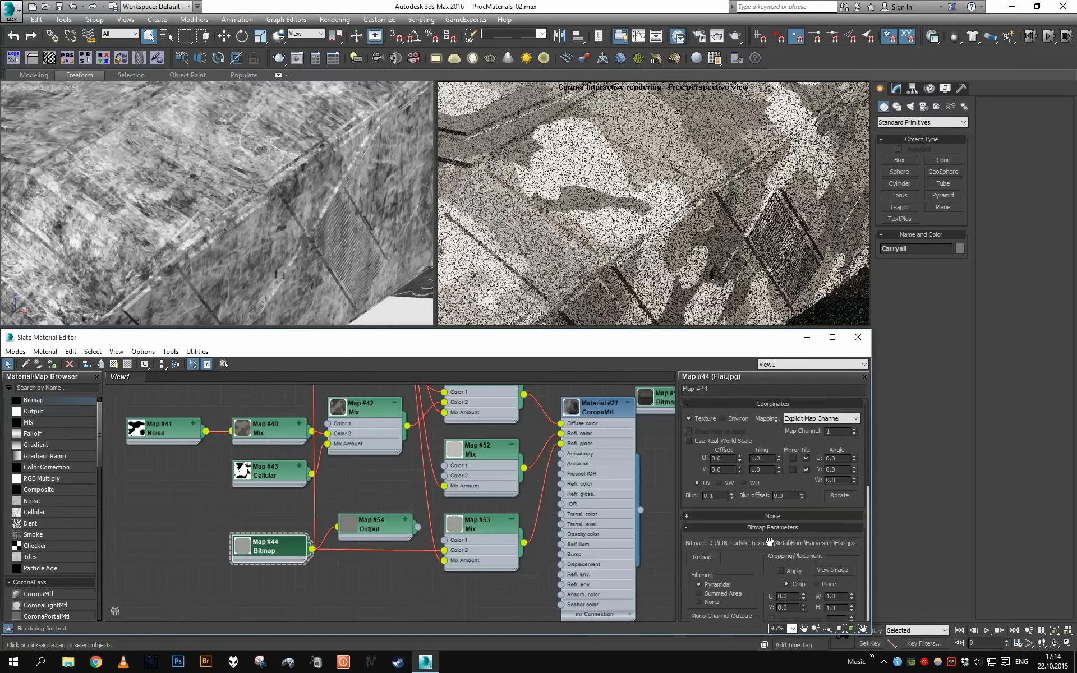
pyautogui.scroll(-5, 782, 589)
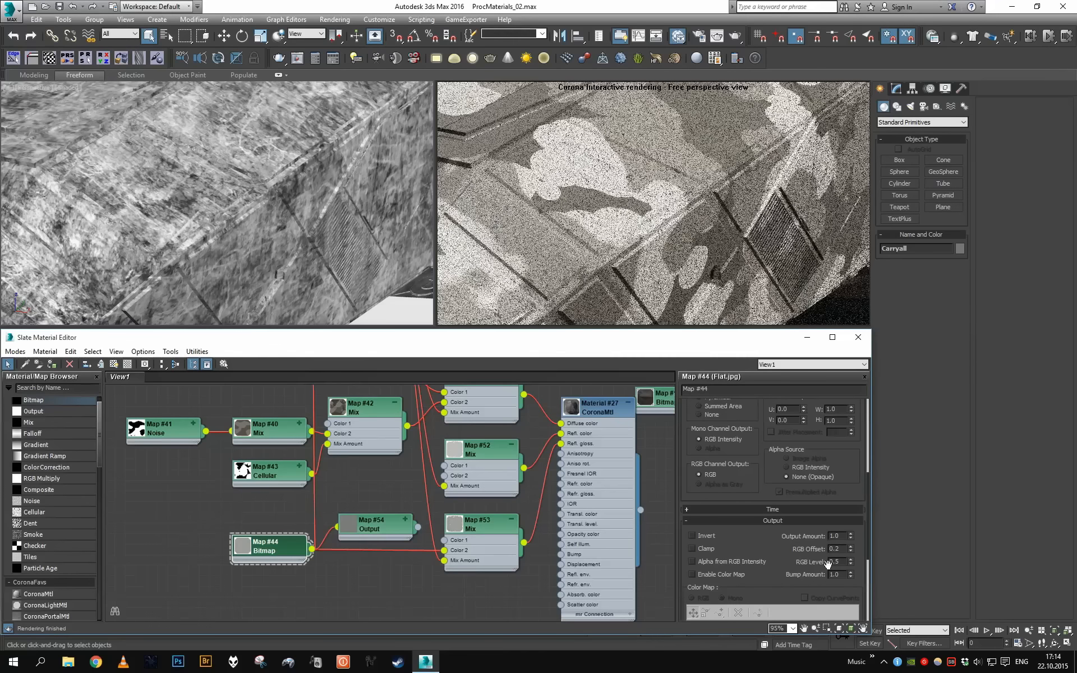
pyautogui.doubleClick(367, 524)
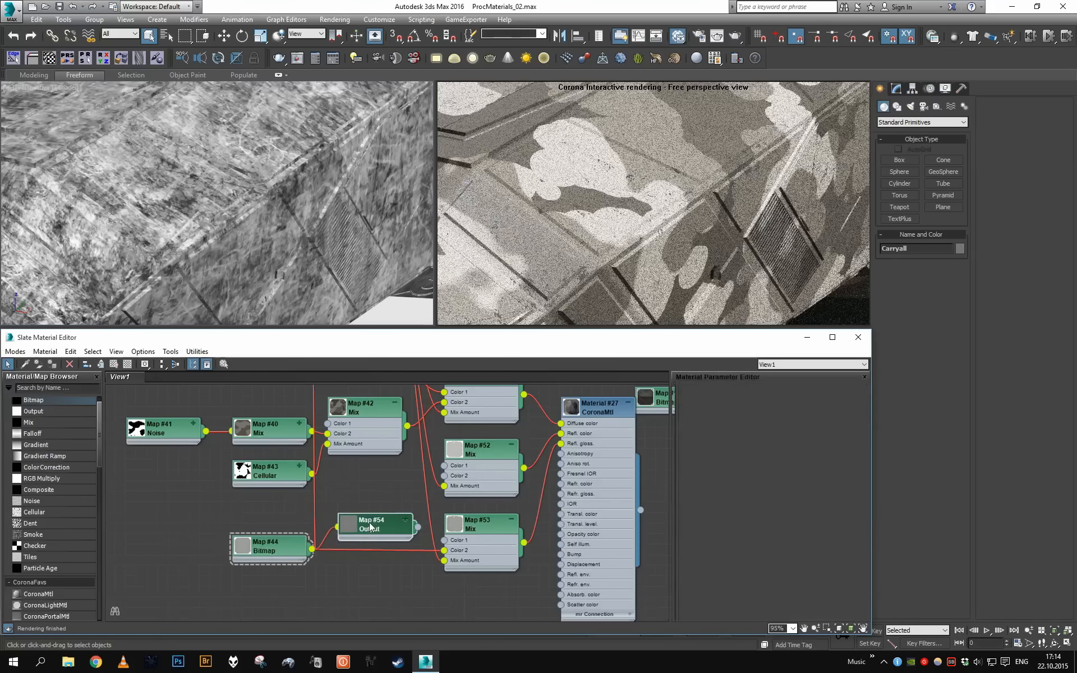
pyautogui.scroll(3, 368, 540)
pyautogui.scroll(1, 373, 535)
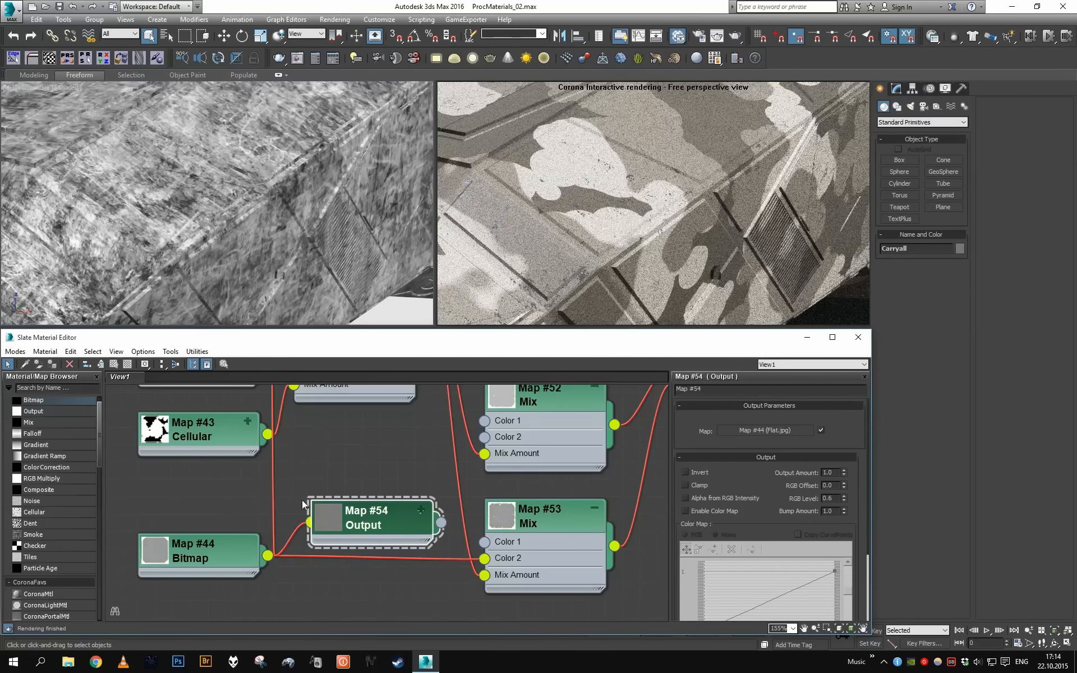
# Move the Flat.jpg Output node up slightly, set its RGB Level to 0.5, and wire it into Color 1 of the Refl. gloss. Mix.
pyautogui.moveTo(378, 516); pyautogui.dragTo(428, 530)
pyautogui.click(360, 492)
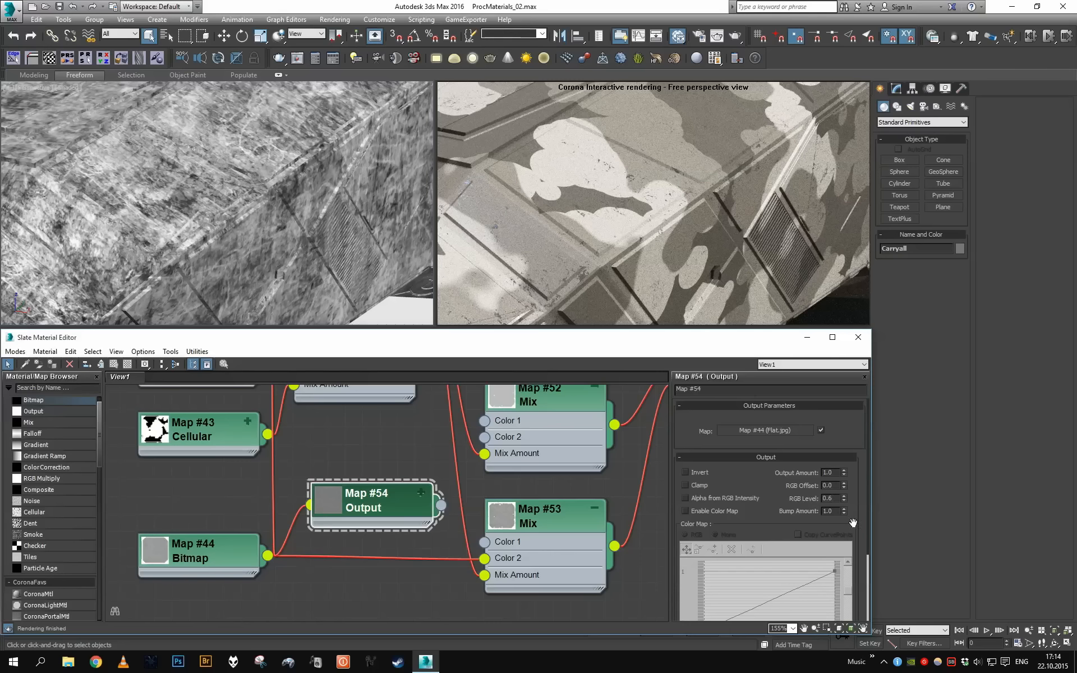
pyautogui.doubleClick(829, 498)
pyautogui.write('0.5')
pyautogui.press('Return')
pyautogui.moveTo(441, 508); pyautogui.dragTo(492, 548)
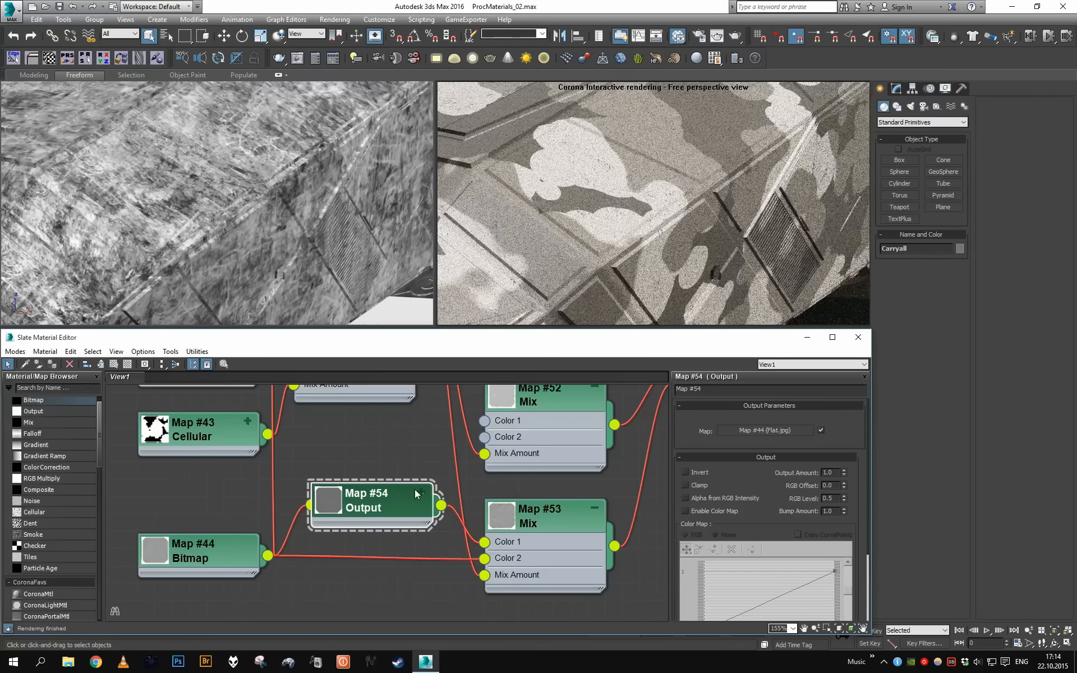
# Place a duplicate of the Refl. gloss. Mix below the original in the node graph.
pyautogui.scroll(-5, 415, 489)
pyautogui.scroll(2, 414, 488)
pyautogui.moveTo(415, 488); pyautogui.dragTo(433, 528, button='middle')
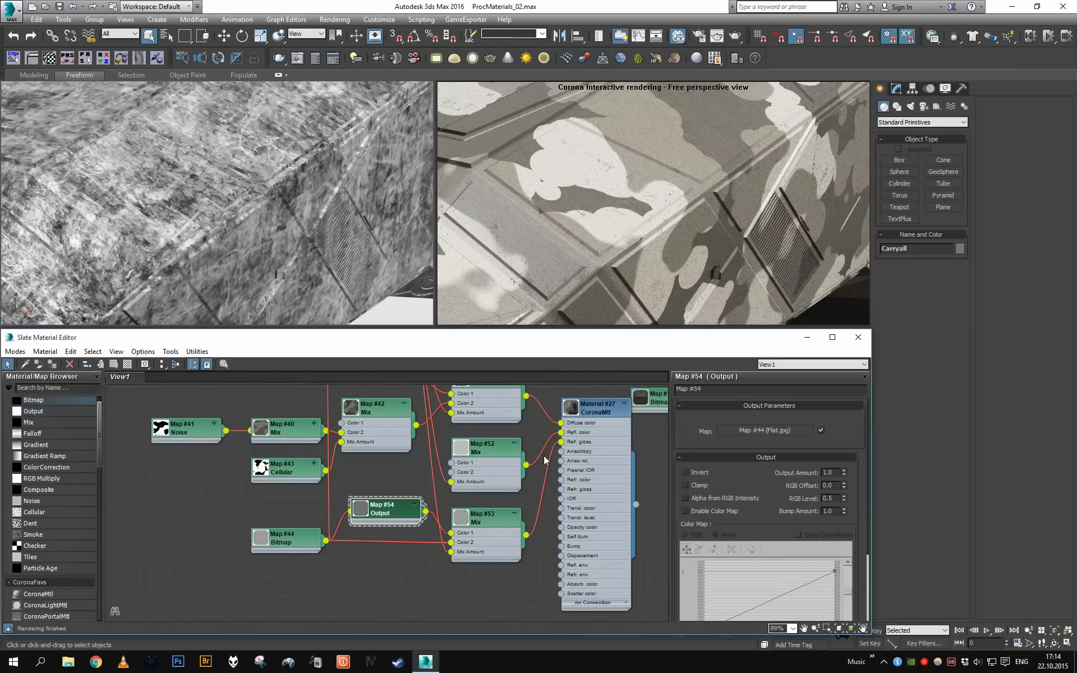
pyautogui.moveTo(519, 555); pyautogui.dragTo(476, 489, button='middle')
pyautogui.scroll(1, 476, 489)
pyautogui.keyDown('shift'); pyautogui.moveTo(435, 473); pyautogui.dragTo(445, 503); pyautogui.keyUp('shift')
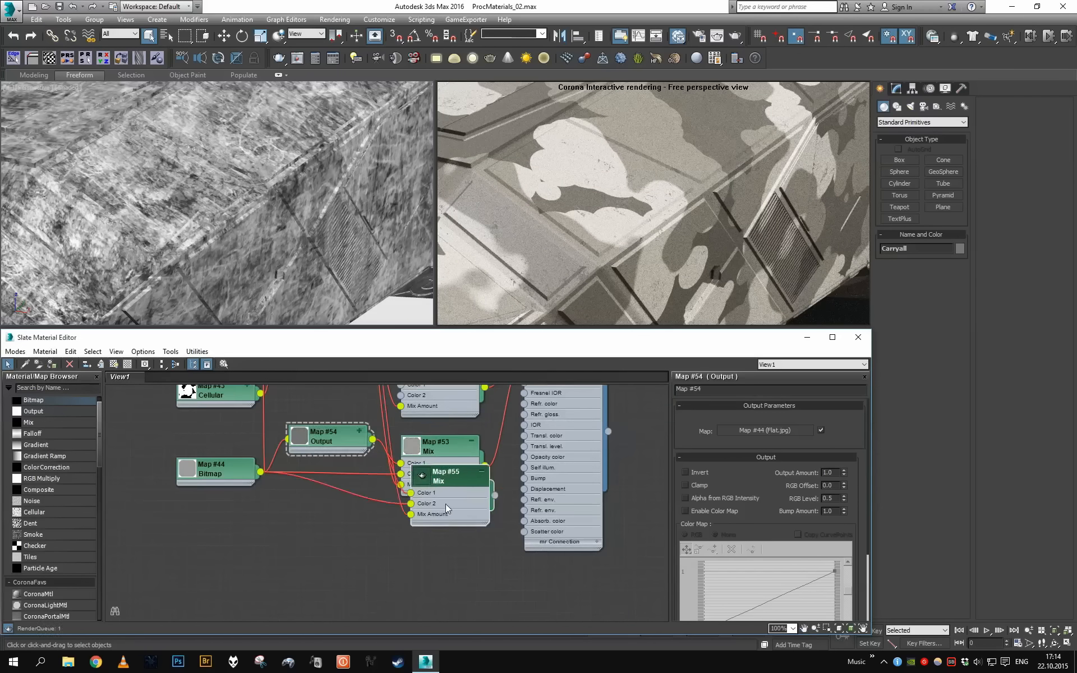
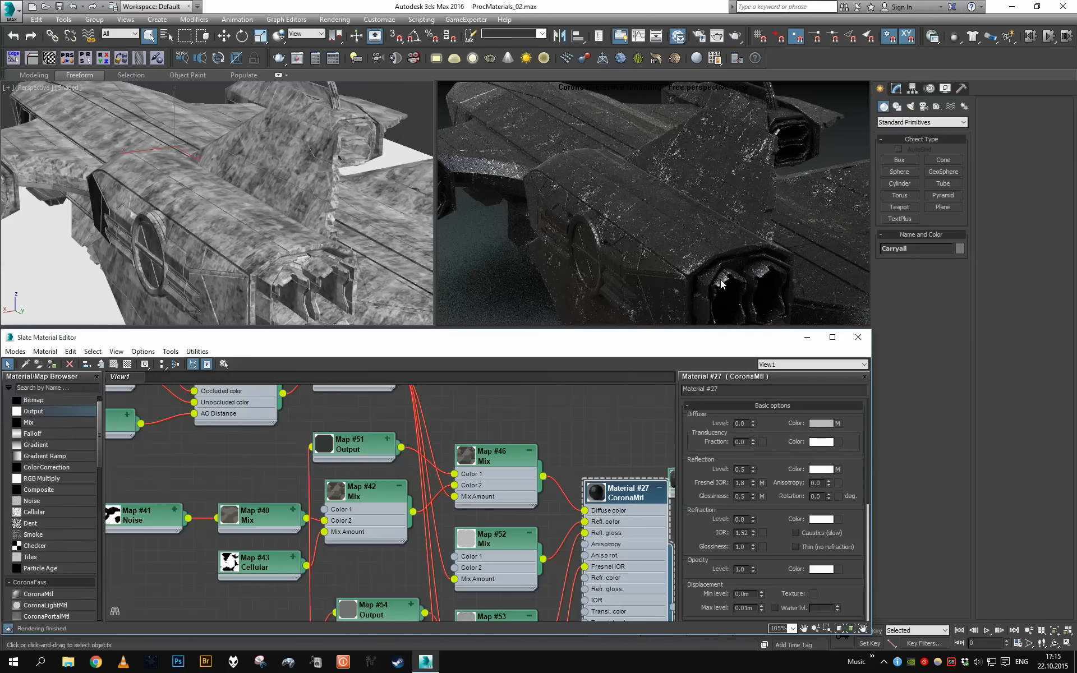
# Check the Scratches.jpg bitmap's output settings and examine the scratches on the hull near the wing joint.
pyautogui.moveTo(190, 415); pyautogui.dragTo(386, 501, button='middle')
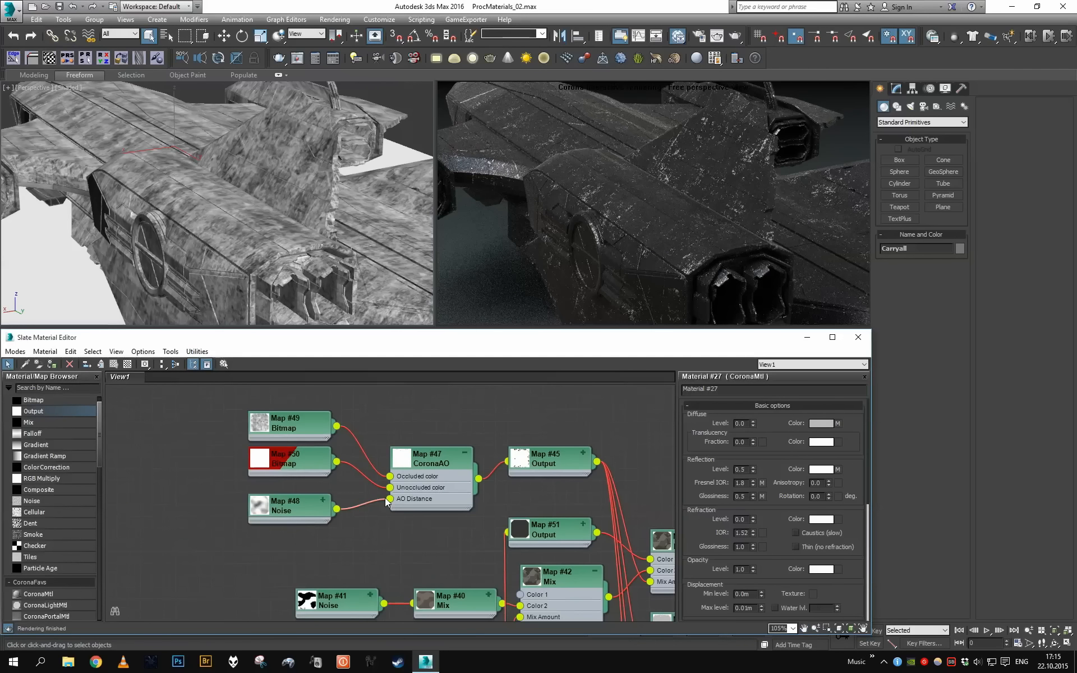
pyautogui.doubleClick(299, 459)
pyautogui.scroll(-5, 764, 575)
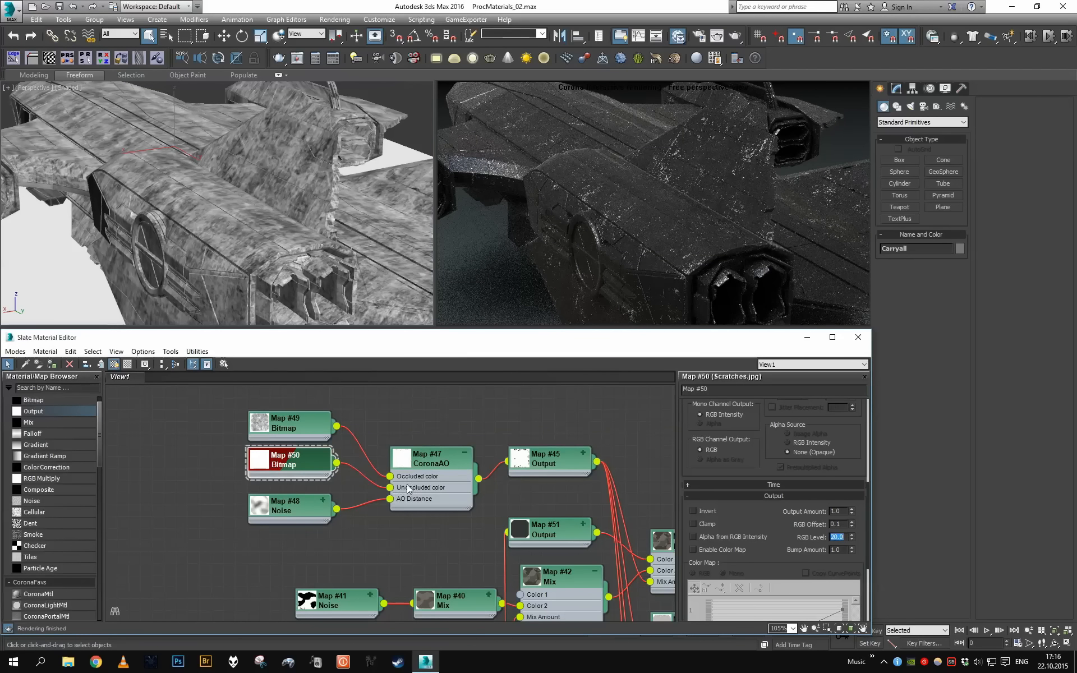
pyautogui.click(298, 219)
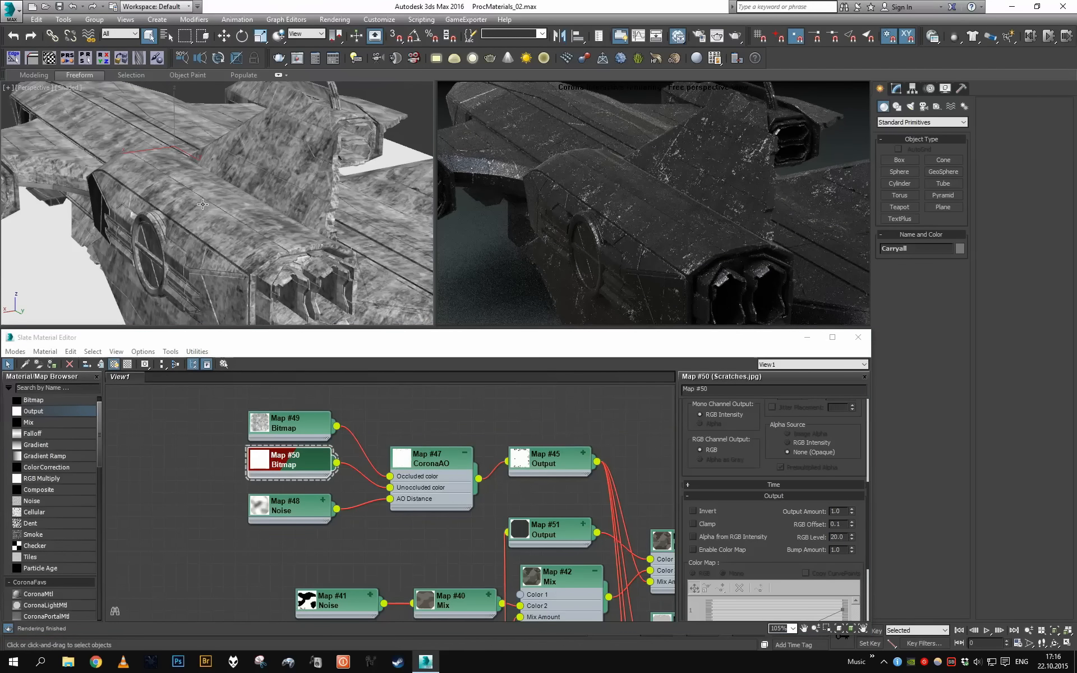
pyautogui.keyDown('alt'); pyautogui.moveTo(202, 204); pyautogui.dragTo(261, 253, button='middle'); pyautogui.keyUp('alt')
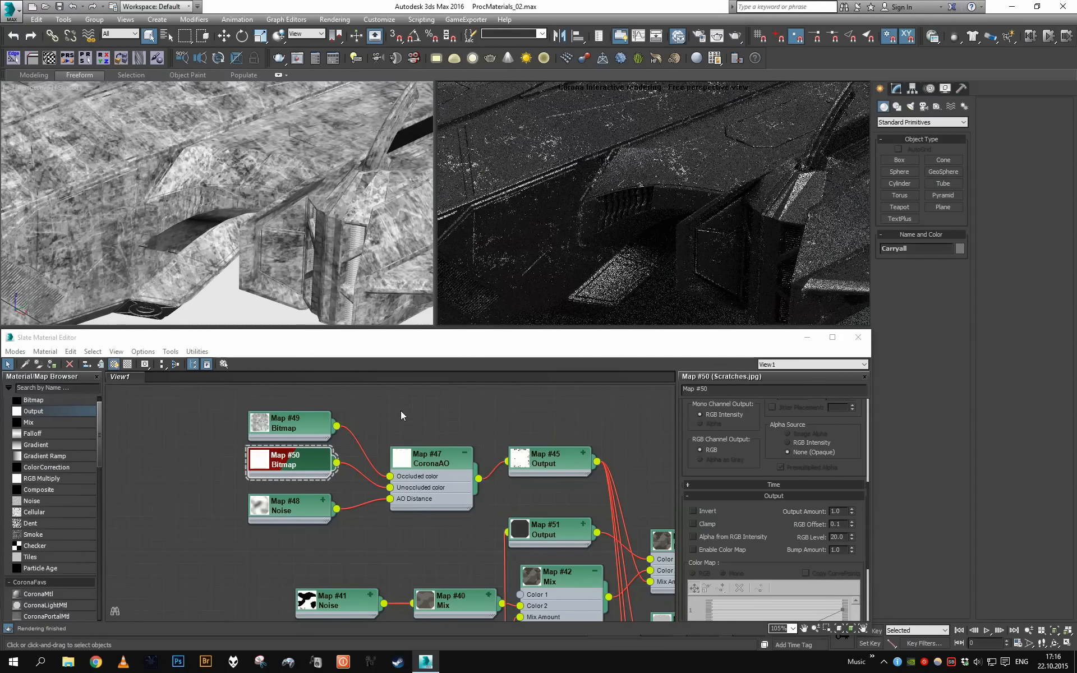
# Set the CoronaAO map's Color spread to 0.1.
pyautogui.moveTo(375, 439); pyautogui.dragTo(364, 473, button='middle')
pyautogui.click(442, 519)
pyautogui.doubleClick(757, 451)
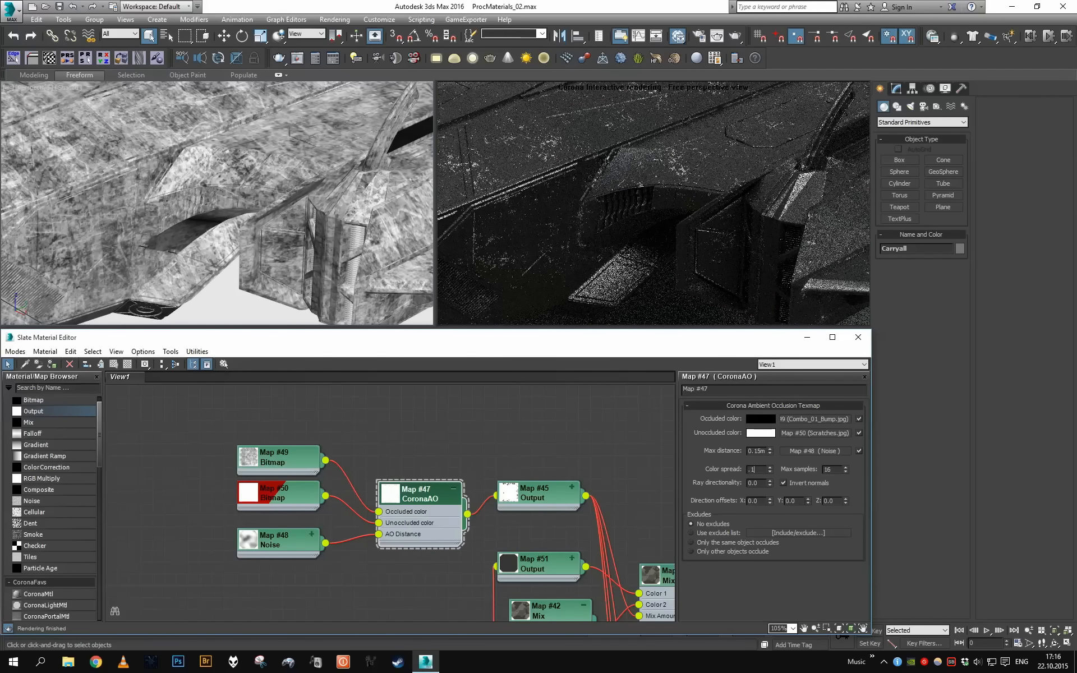
pyautogui.write('.1')
pyautogui.press('Return')
# Set the CoronaMtl's Diffuse Level to 0.6.
pyautogui.scroll(-2, 600, 449)
pyautogui.moveTo(536, 476); pyautogui.dragTo(364, 412, button='middle')
pyautogui.moveTo(426, 568); pyautogui.dragTo(475, 500, button='middle')
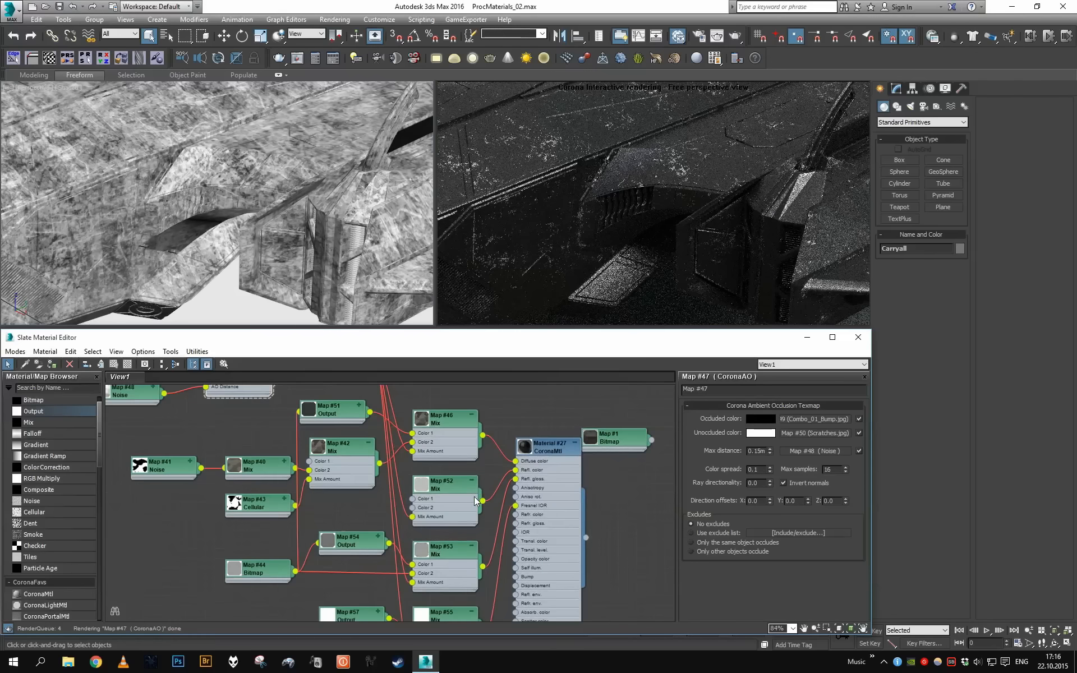
pyautogui.doubleClick(553, 496)
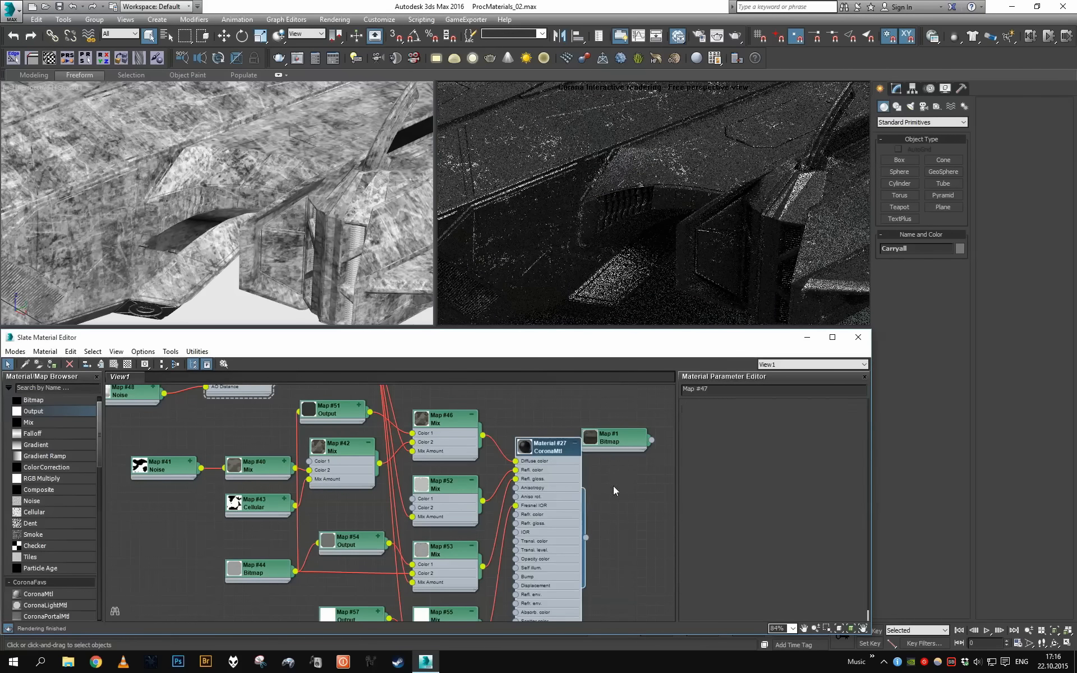
pyautogui.write('.6')
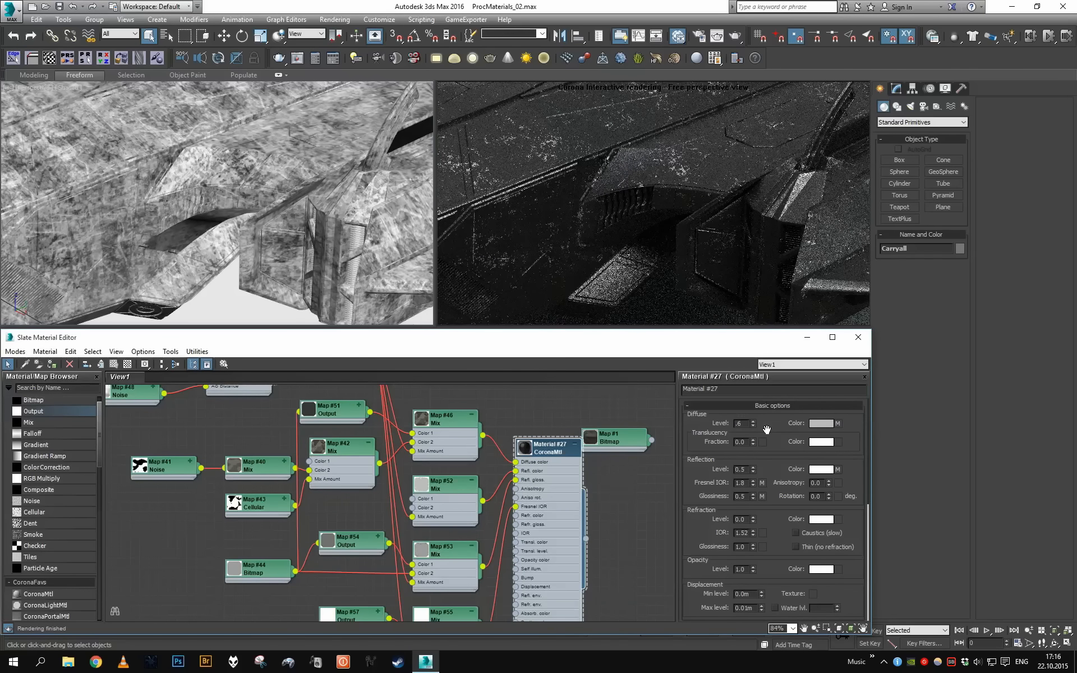
pyautogui.press('Return')
# Test-render the perspective view of the hull around the wing joint, inspect it, and stop and close the render.
pyautogui.scroll(-5, 293, 240)
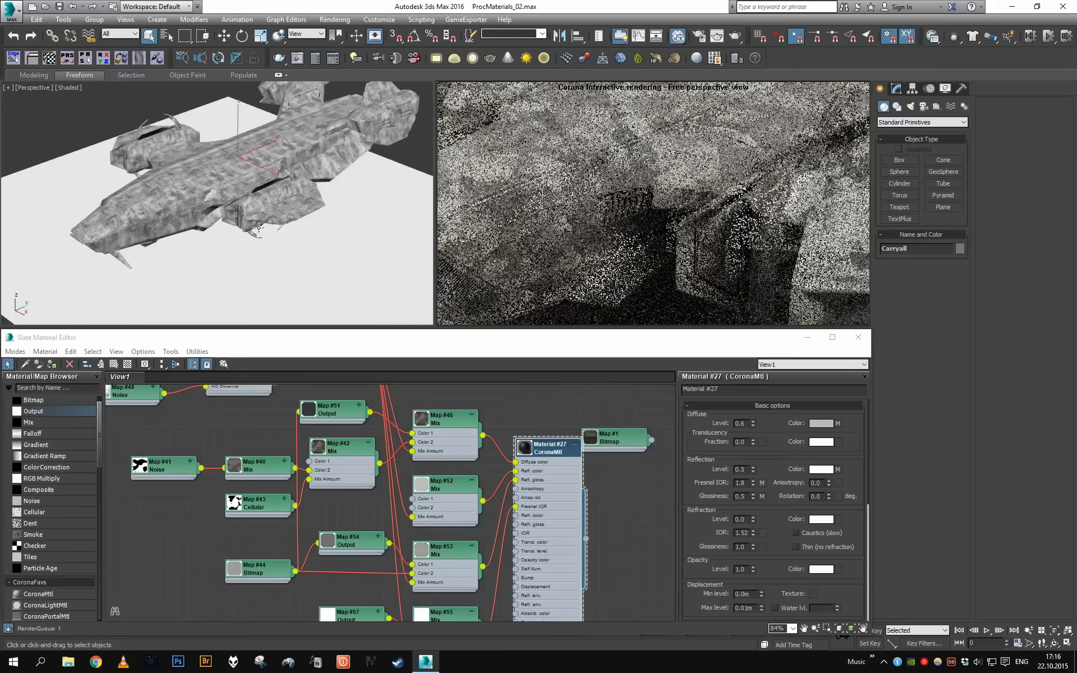
pyautogui.scroll(5, 312, 222)
pyautogui.keyDown('alt'); pyautogui.moveTo(258, 228); pyautogui.dragTo(308, 222, button='middle'); pyautogui.keyUp('alt')
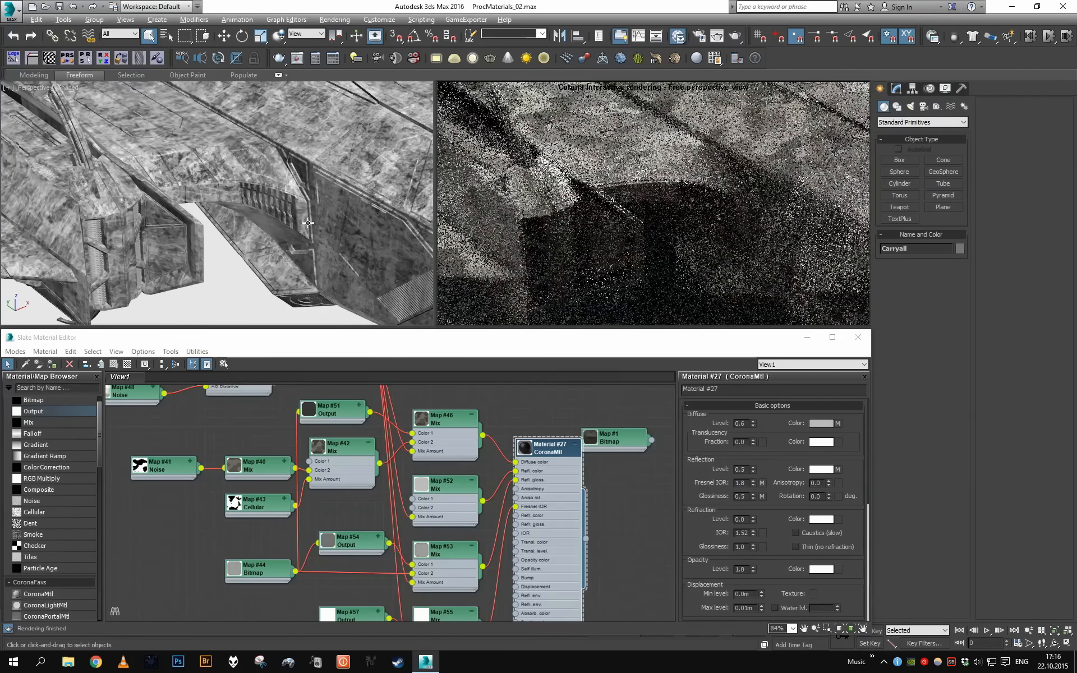
pyautogui.hotkey('shift', 'q')
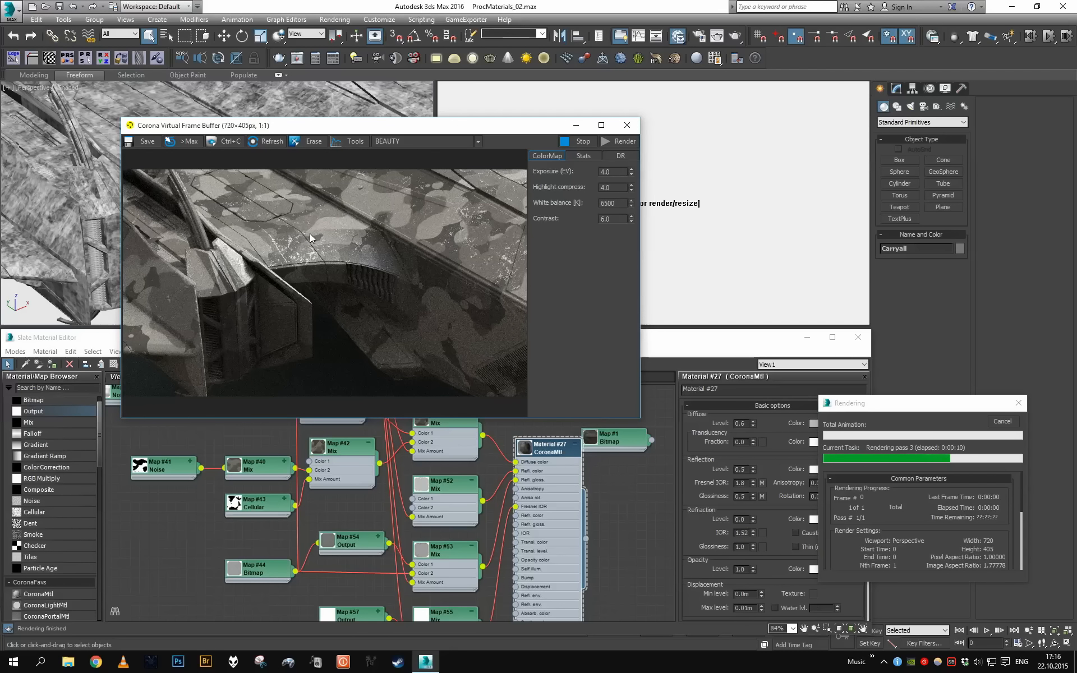
pyautogui.scroll(1, 310, 238)
pyautogui.scroll(-1, 265, 294)
pyautogui.click(1018, 402)
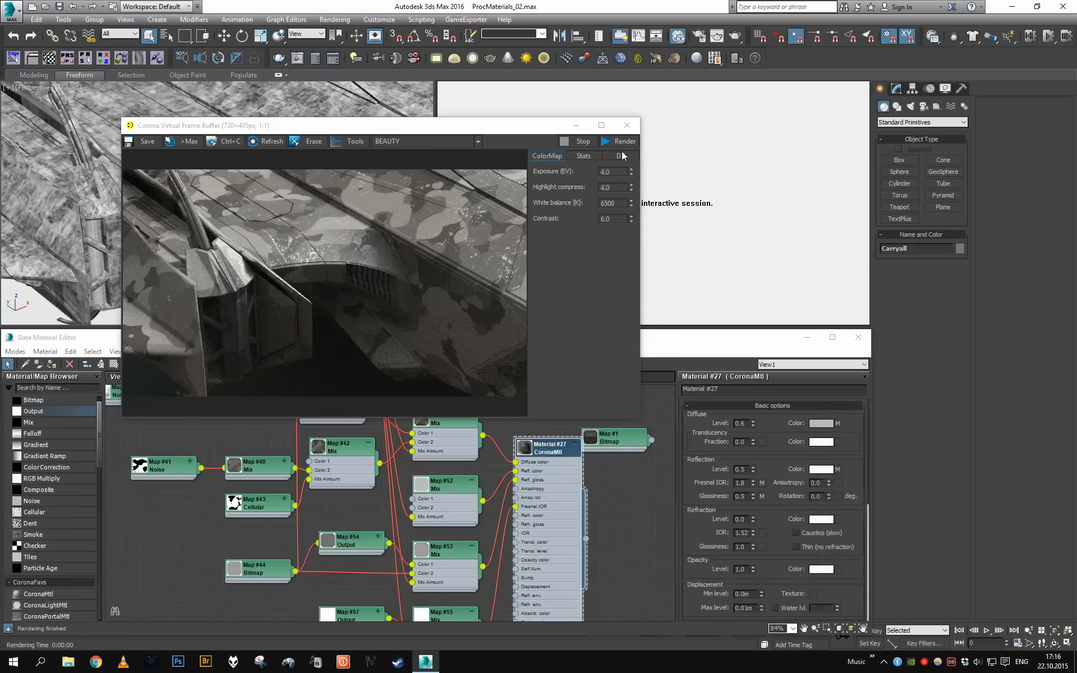
pyautogui.click(627, 125)
# Disconnect the Noise map from the CoronaAO's AO Distance input.
pyautogui.scroll(1, 239, 453)
pyautogui.moveTo(238, 453); pyautogui.dragTo(376, 502, button='middle')
pyautogui.scroll(1, 332, 429)
pyautogui.moveTo(332, 430); pyautogui.dragTo(417, 501, button='middle')
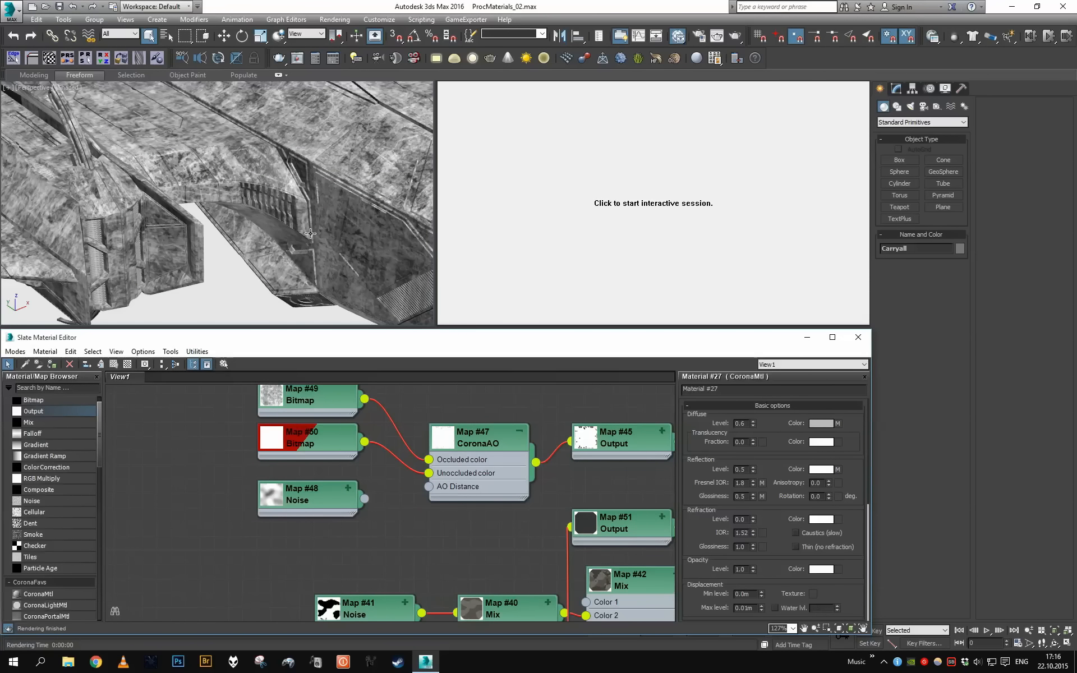
# Render the same view without the AO distance noise for comparison, and stop and close the render.
pyautogui.hotkey('shift', 'q')
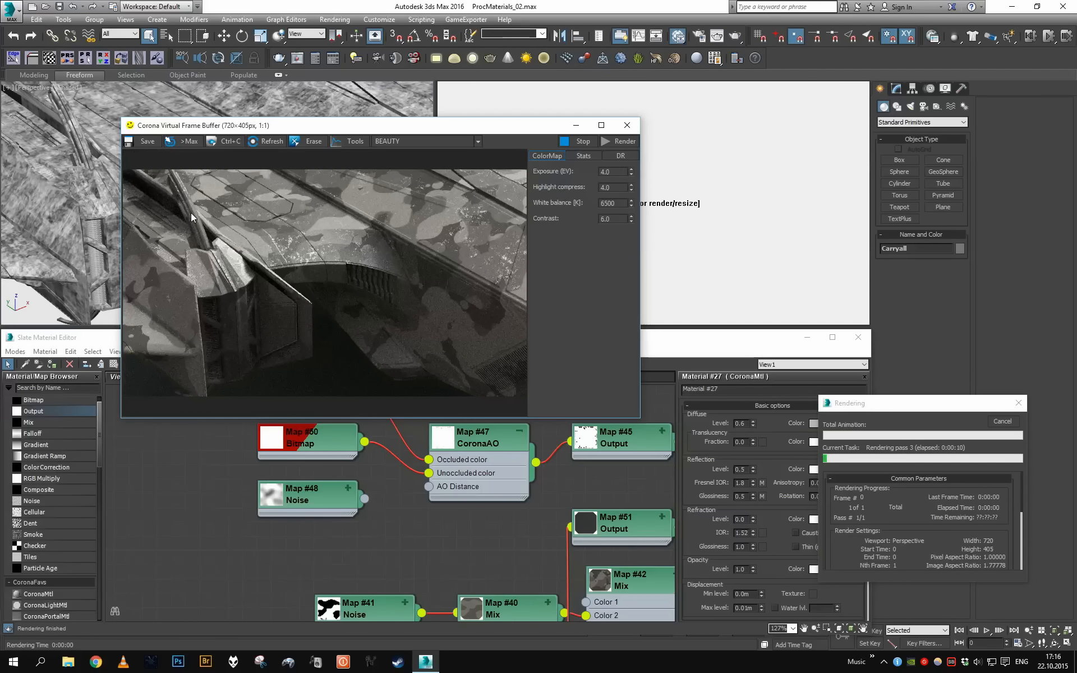
pyautogui.click(1002, 422)
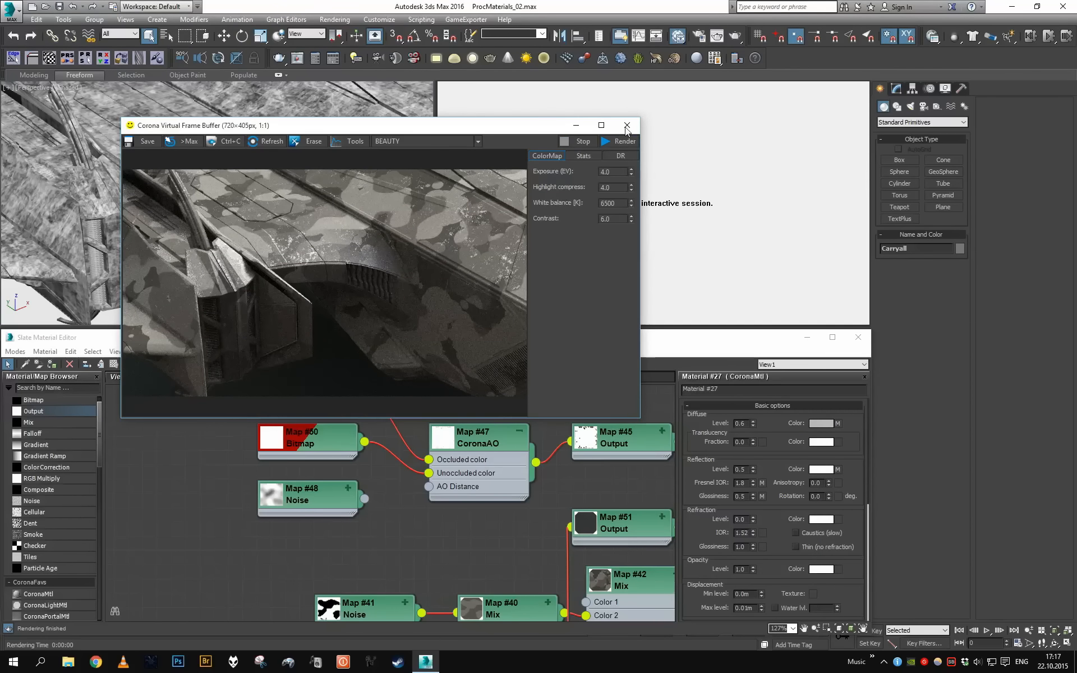
pyautogui.click(626, 125)
# Restart the Corona interactive rendering on a closer view of the wing joint.
pyautogui.moveTo(626, 476); pyautogui.dragTo(396, 502, button='middle')
pyautogui.keyDown('alt'); pyautogui.moveTo(235, 224); pyautogui.dragTo(247, 146, button='middle'); pyautogui.keyUp('alt')
pyautogui.click(590, 237)
# Disconnect the Output map from Color 1 of the diffuse Mix so its plain red color is used.
pyautogui.scroll(4, 286, 205)
pyautogui.moveTo(448, 434); pyautogui.dragTo(287, 387, button='middle')
pyautogui.scroll(-3, 287, 386)
pyautogui.doubleClick(368, 495)
pyautogui.moveTo(389, 503); pyautogui.dragTo(476, 513, button='middle')
pyautogui.scroll(2, 429, 515)
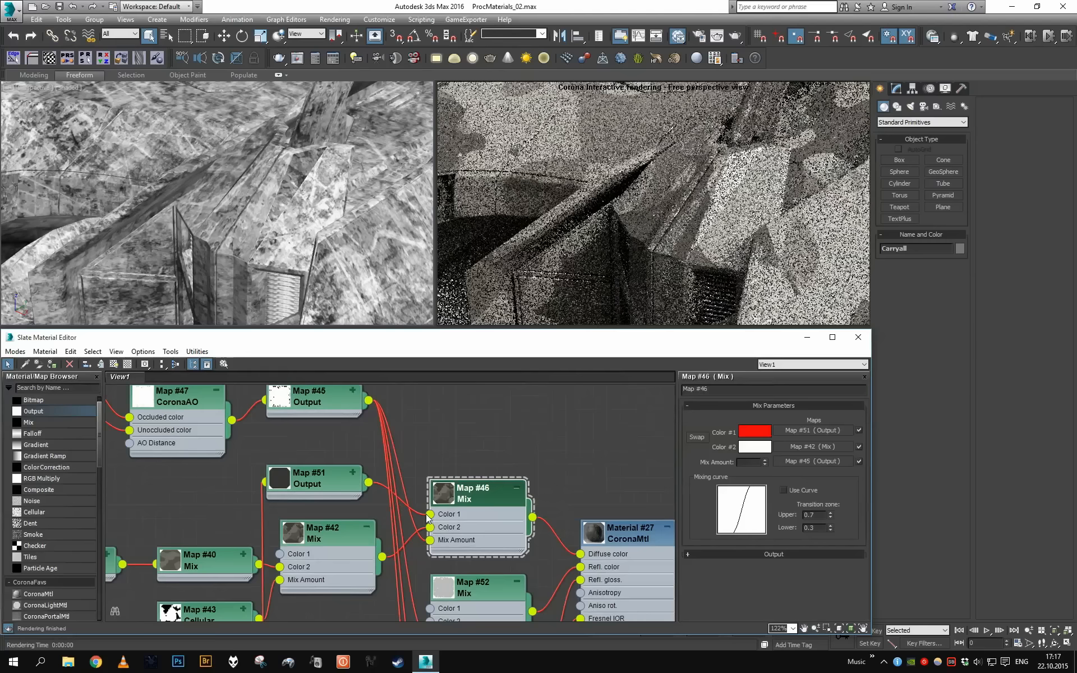
pyautogui.moveTo(429, 514); pyautogui.dragTo(416, 495)
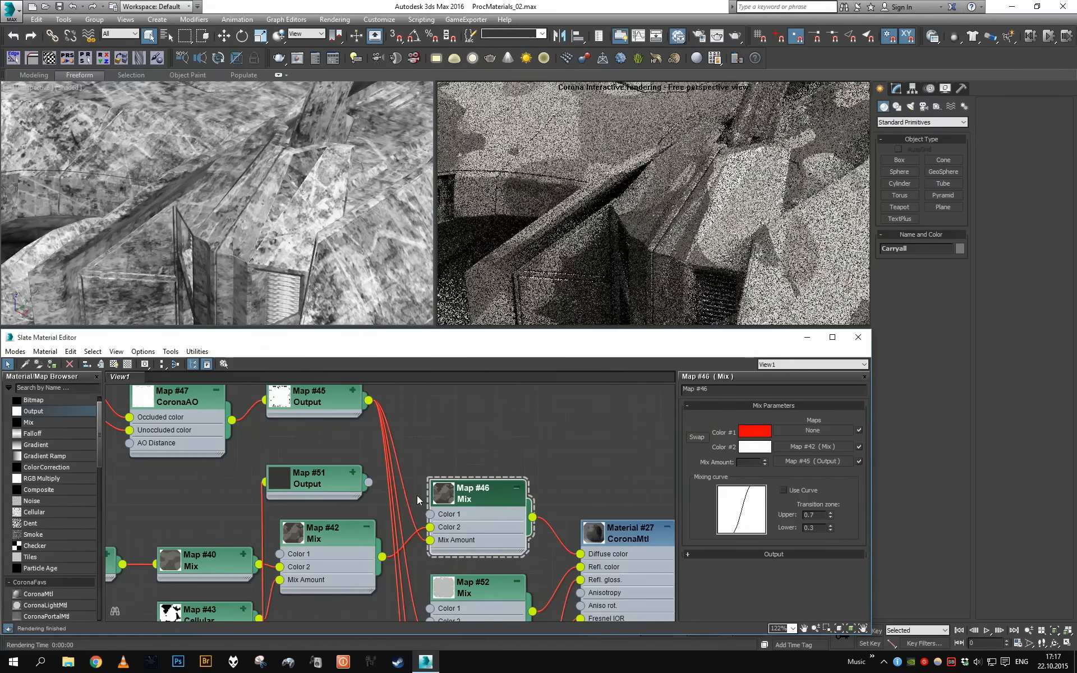
# Review the CoronaAO settings and examine the edge wear mask around the wing joint in the interactive render.
pyautogui.scroll(-4, 416, 496)
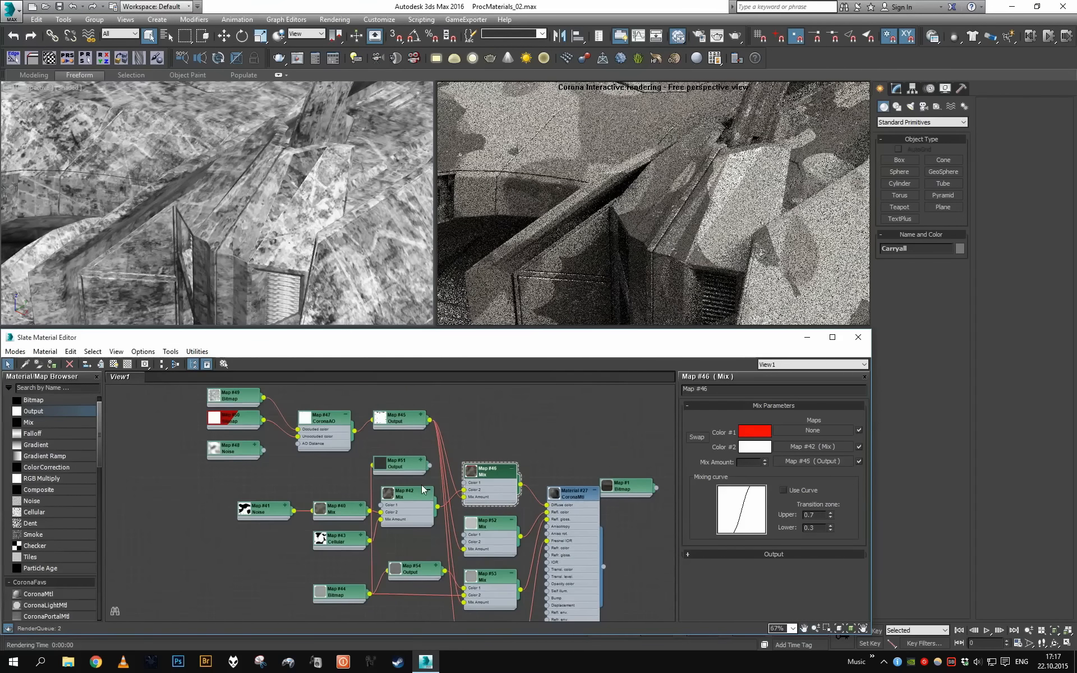
pyautogui.scroll(1, 421, 485)
pyautogui.moveTo(352, 457); pyautogui.dragTo(377, 486, button='middle')
pyautogui.scroll(2, 377, 486)
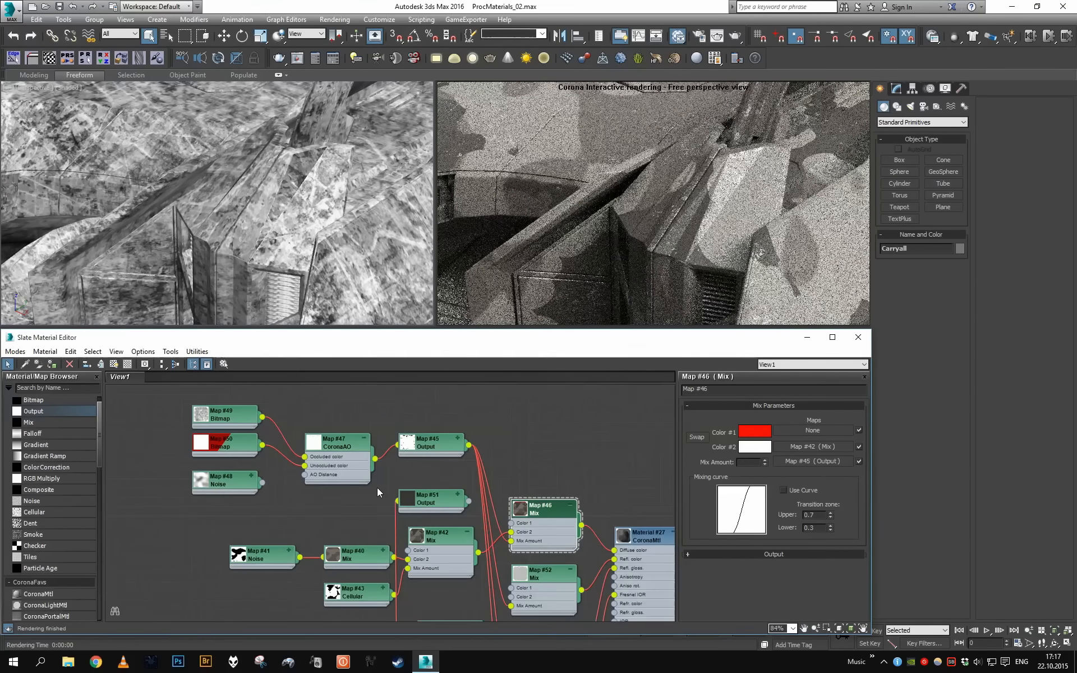
pyautogui.doubleClick(344, 461)
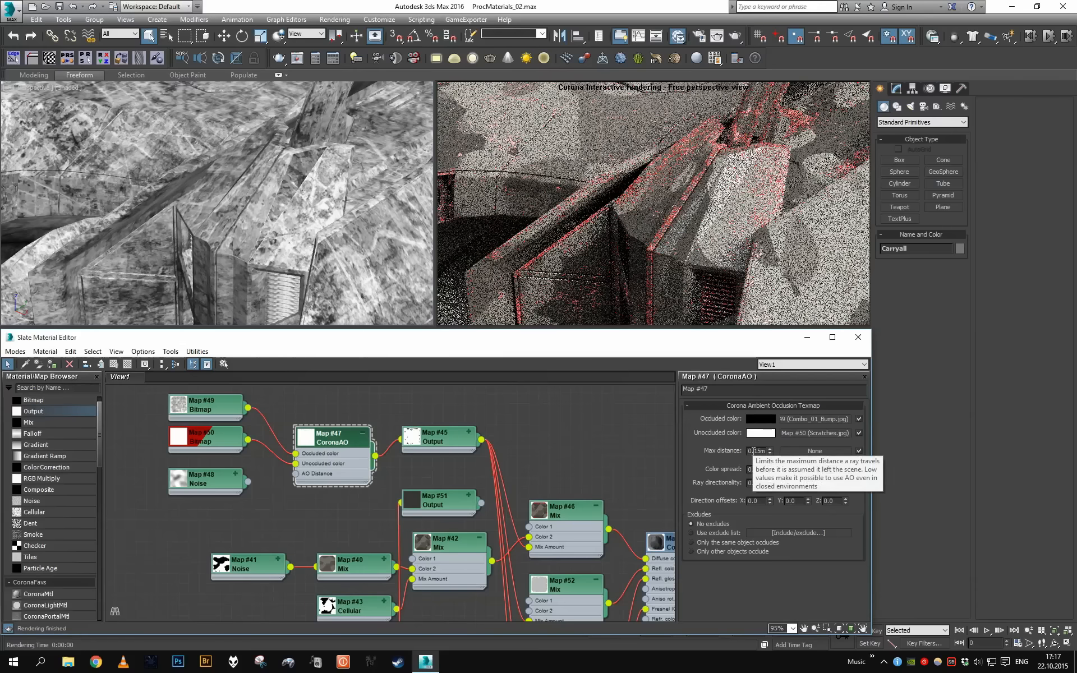
pyautogui.moveTo(585, 464); pyautogui.dragTo(533, 450, button='middle')
pyautogui.scroll(1, 534, 449)
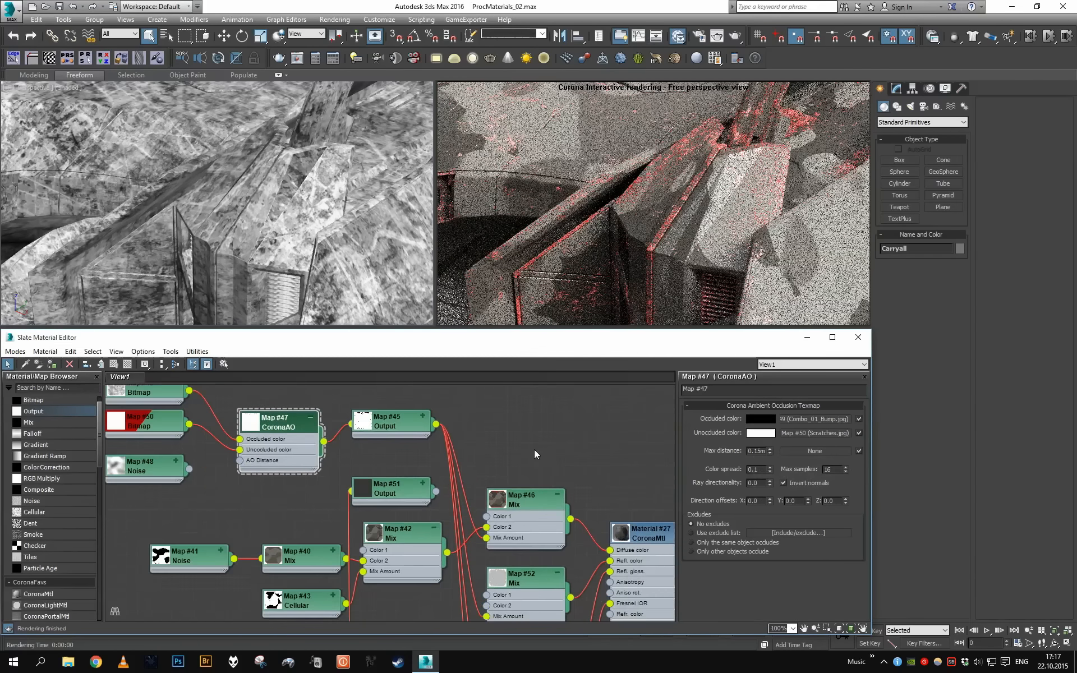
pyautogui.scroll(-4, 319, 250)
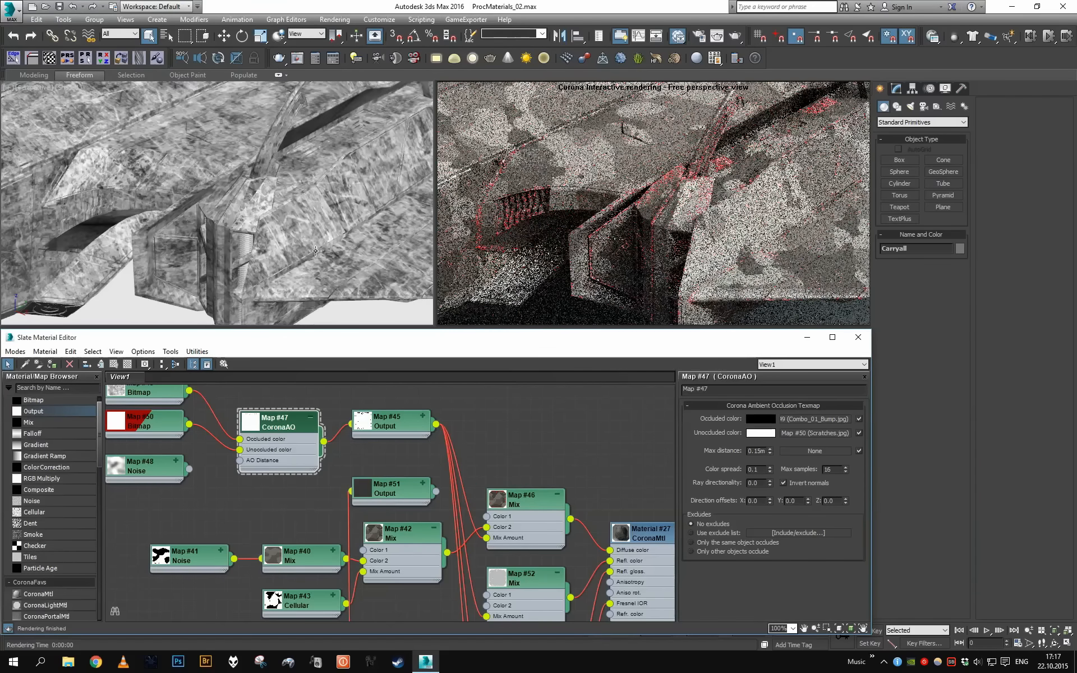
pyautogui.keyDown('alt'); pyautogui.moveTo(315, 251); pyautogui.dragTo(330, 252, button='middle'); pyautogui.keyUp('alt')
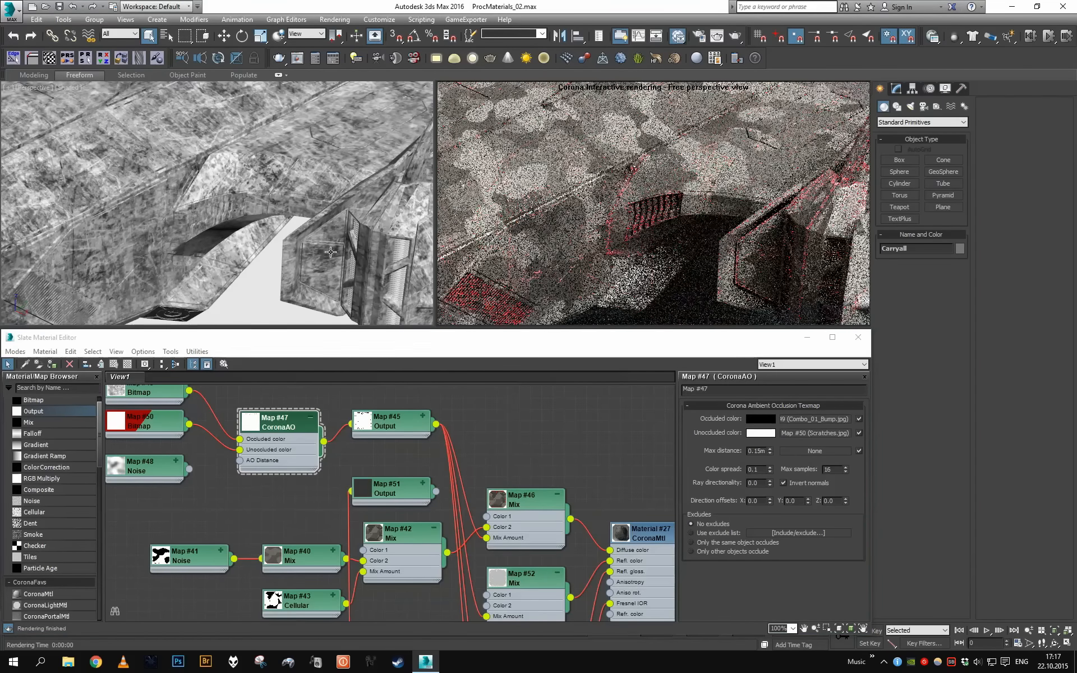
pyautogui.click(304, 469)
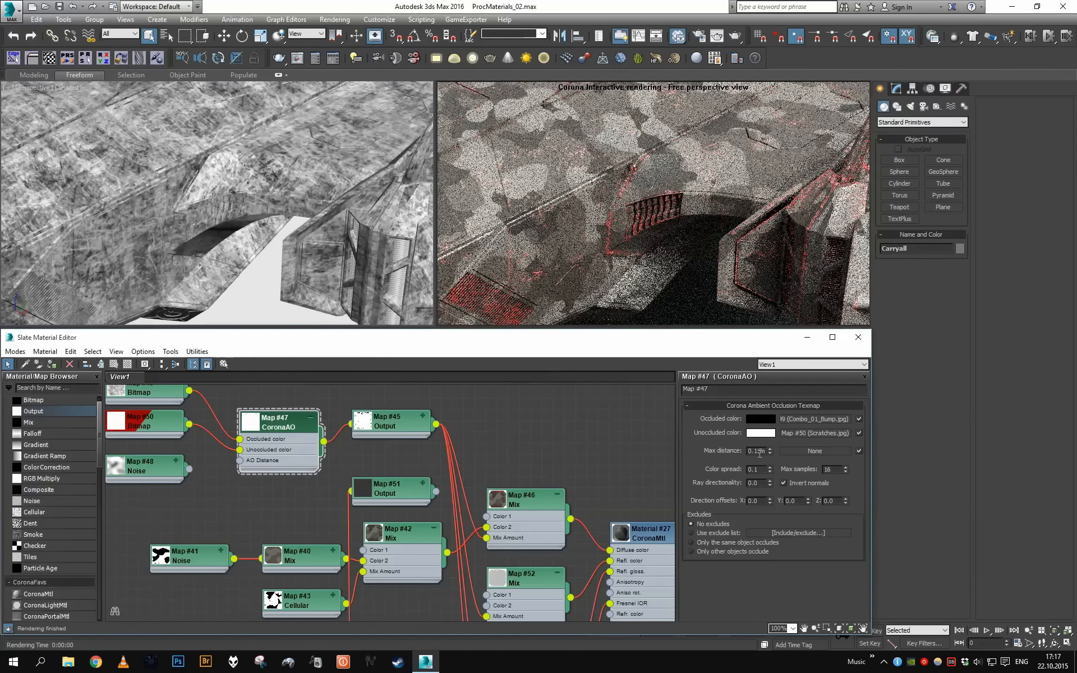
# Enable Clamp in the output settings of the Scratches.jpg bitmap feeding the unoccluded color.
pyautogui.doubleClick(159, 424)
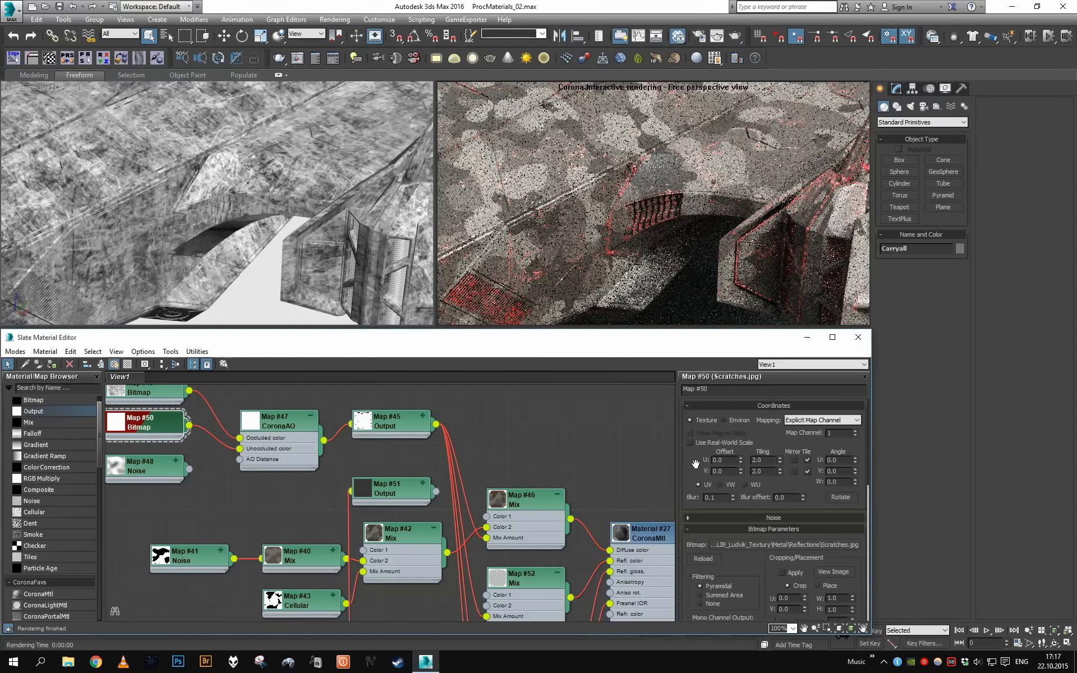
pyautogui.scroll(-1, 729, 549)
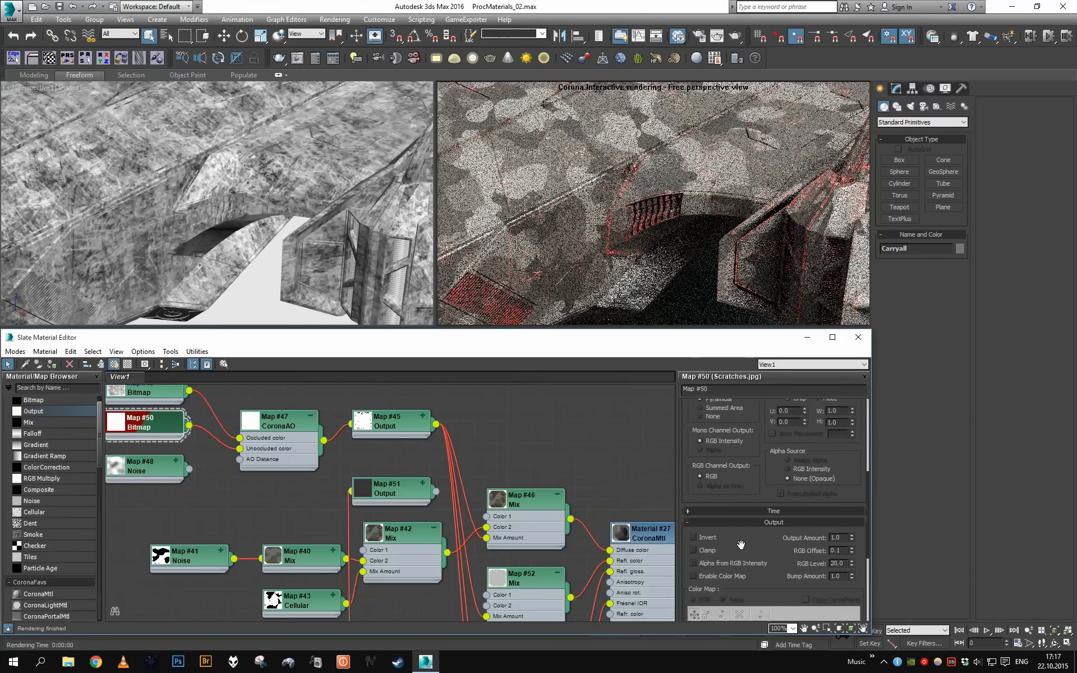
pyautogui.click(693, 548)
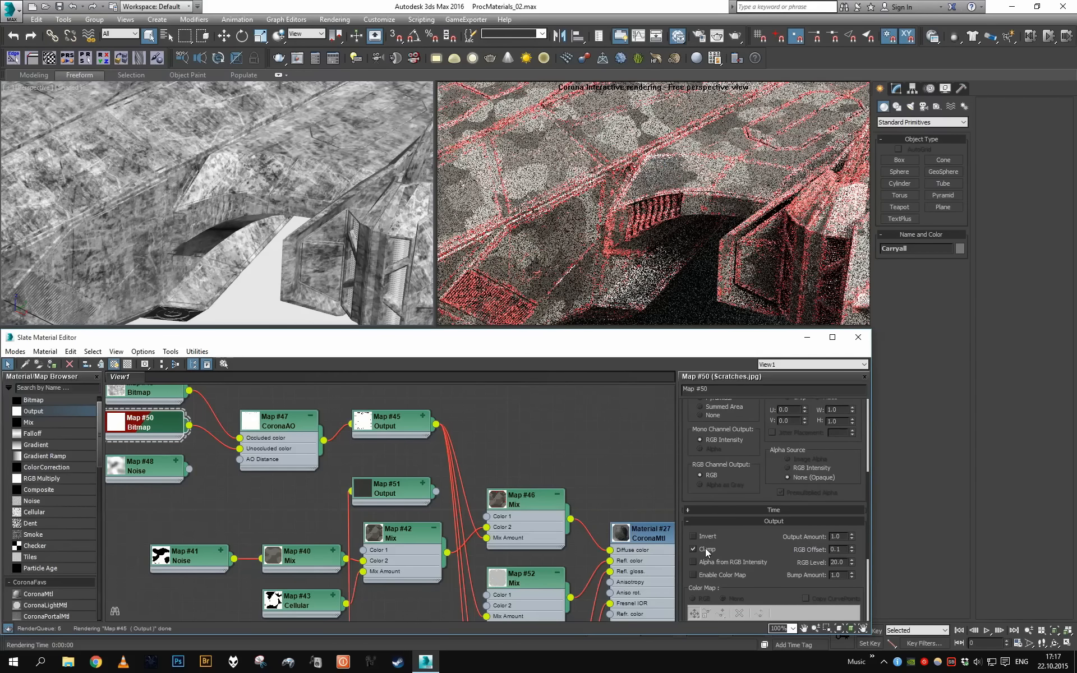
# Check the CoronaAO inputs and enable Clamp in the output settings of the Combo_01_Bump.jpg bitmap.
pyautogui.moveTo(163, 447); pyautogui.dragTo(299, 480, button='middle')
pyautogui.scroll(1, 299, 480)
pyautogui.doubleClick(291, 412)
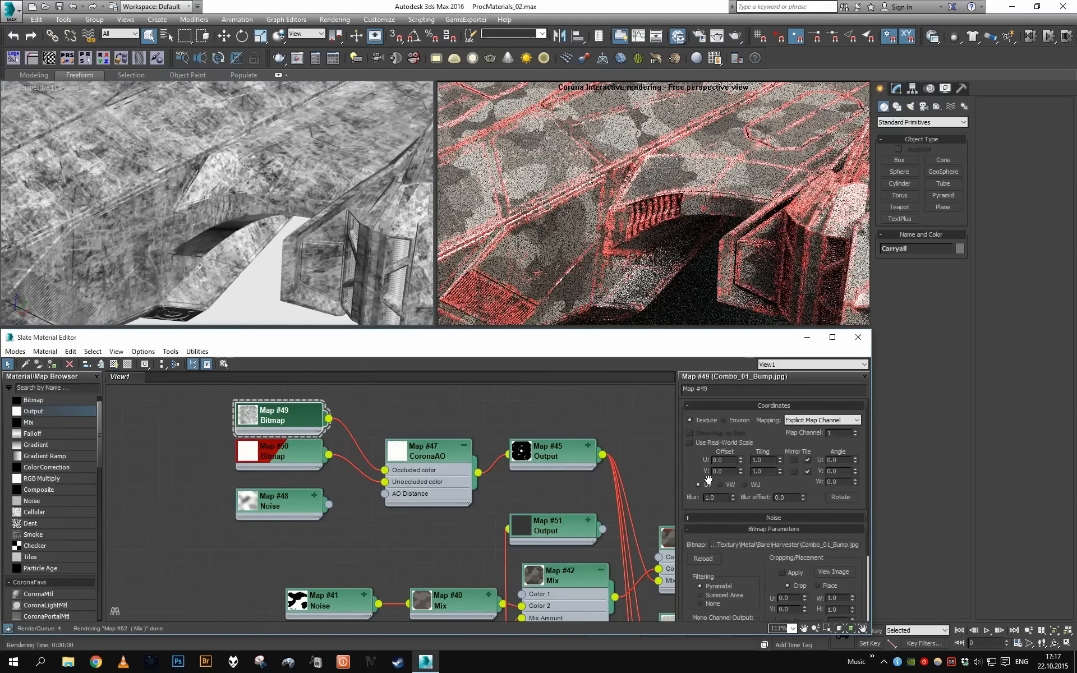
pyautogui.doubleClick(425, 471)
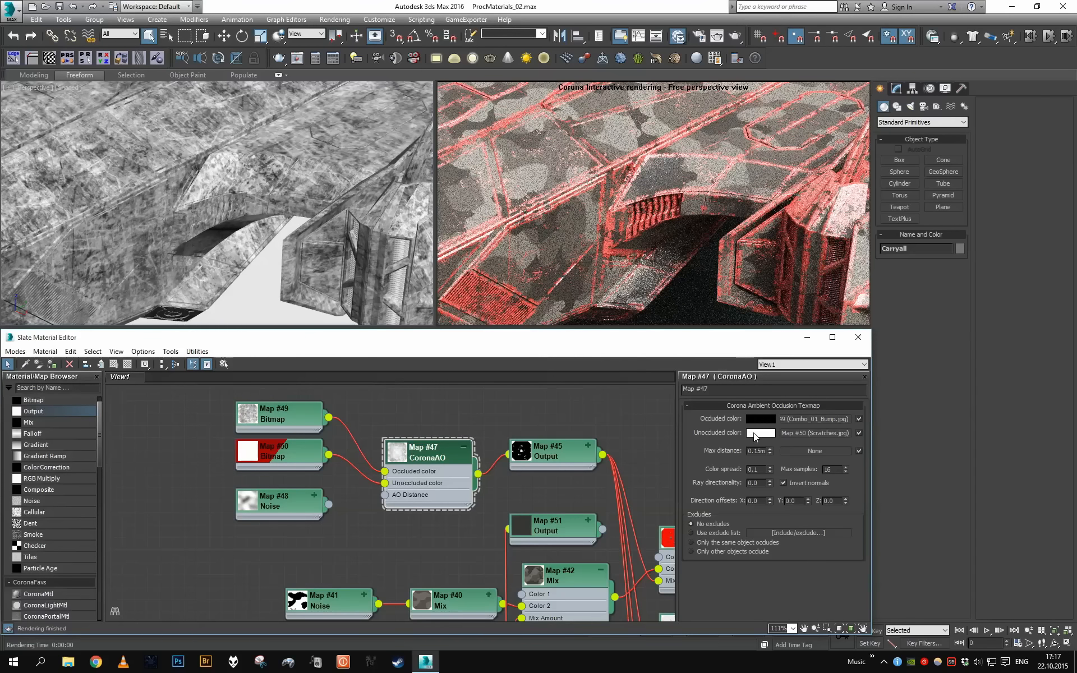
pyautogui.doubleClick(312, 430)
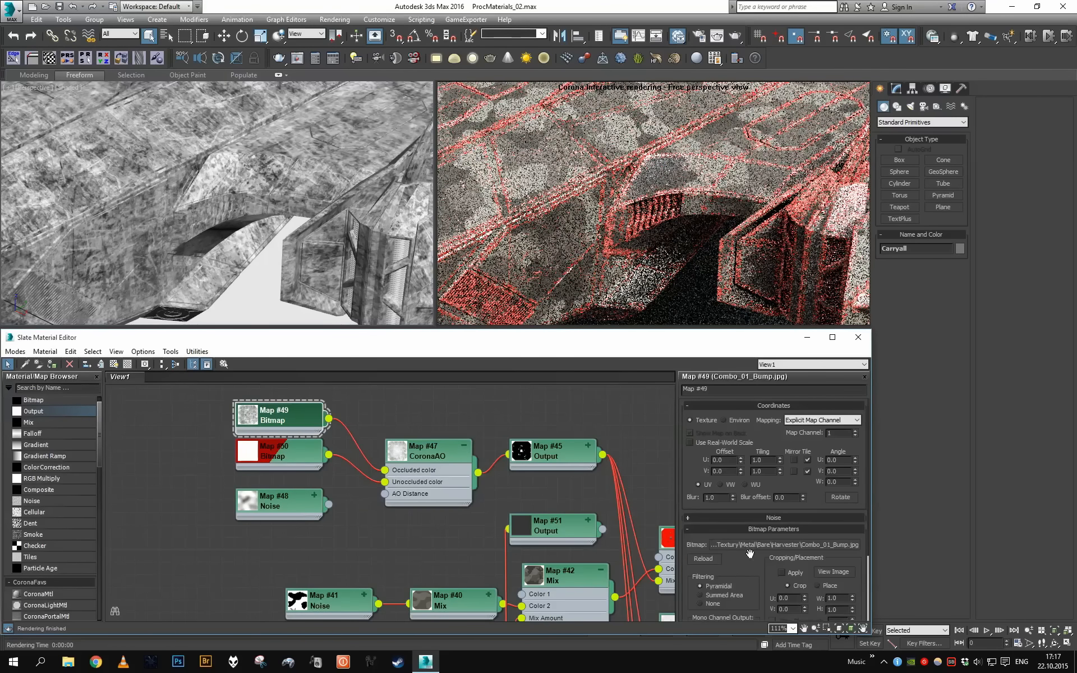
pyautogui.scroll(-3, 736, 463)
pyautogui.click(746, 615)
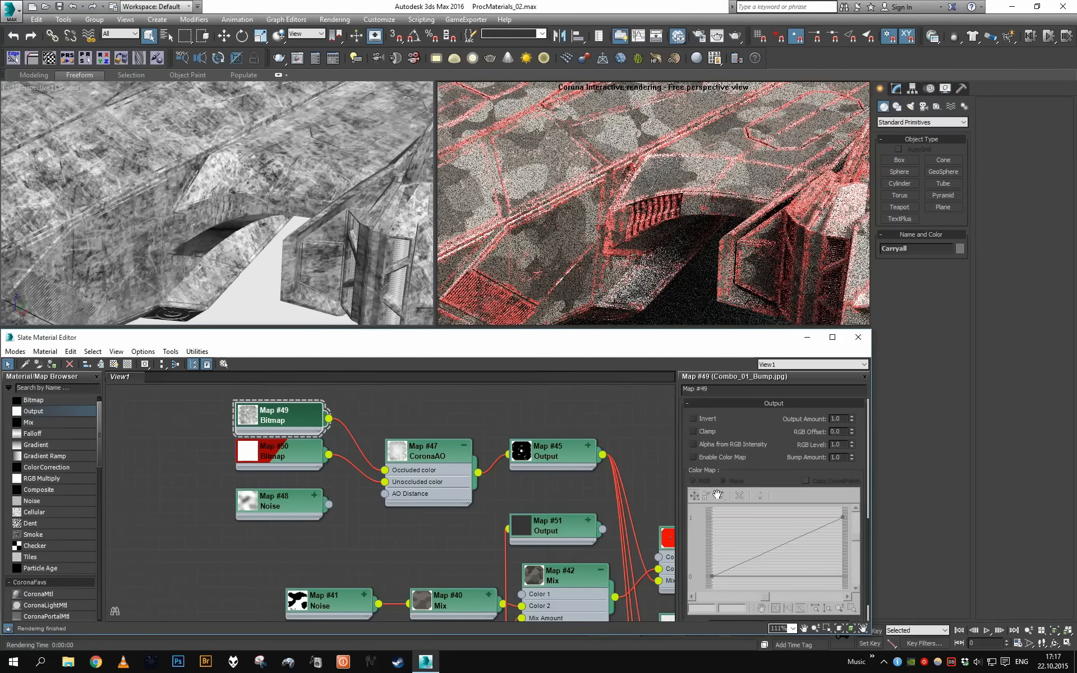
pyautogui.click(703, 432)
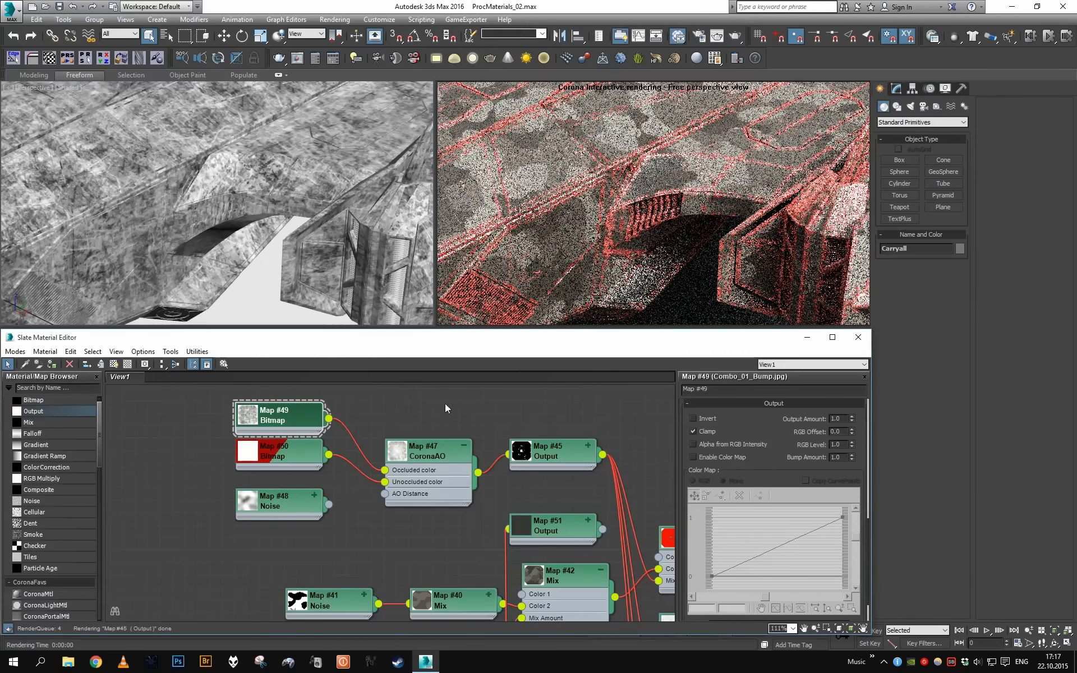
# Reconnect the Noise map (Map #48) to the AO Distance input of the CoronaAO map.
pyautogui.moveTo(484, 463); pyautogui.dragTo(379, 474, button='middle')
pyautogui.scroll(-1, 376, 475)
pyautogui.moveTo(247, 484); pyautogui.dragTo(366, 483, button='middle')
pyautogui.scroll(1, 365, 483)
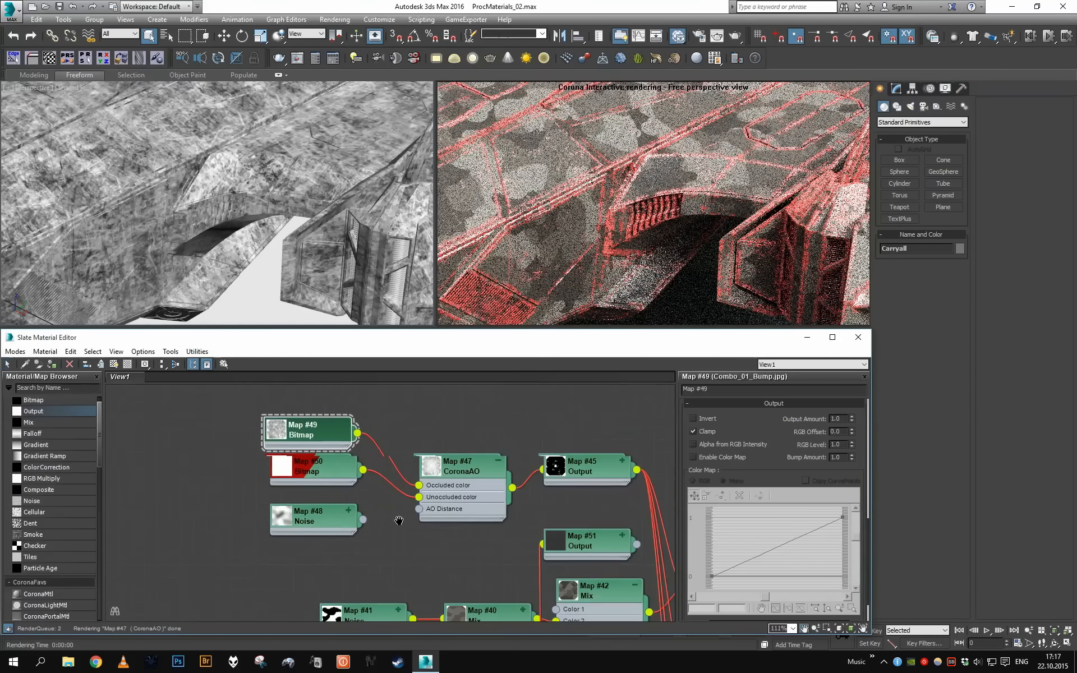
pyautogui.moveTo(398, 518); pyautogui.dragTo(379, 508, button='middle')
pyautogui.scroll(1, 380, 508)
pyautogui.moveTo(335, 509); pyautogui.dragTo(399, 496)
# Reconnect the Output map (Map #51) to Color 1 of the diffuse Mix (Map #46).
pyautogui.moveTo(662, 565); pyautogui.dragTo(468, 507, button='middle')
pyautogui.click(388, 479)
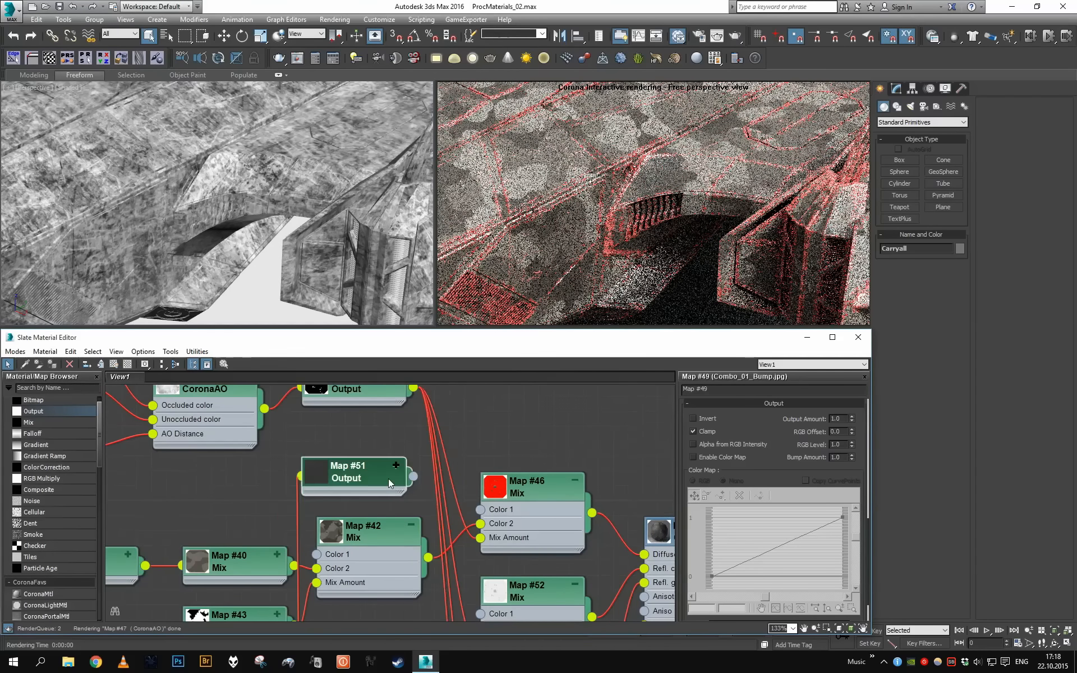
pyautogui.moveTo(415, 478); pyautogui.dragTo(491, 515)
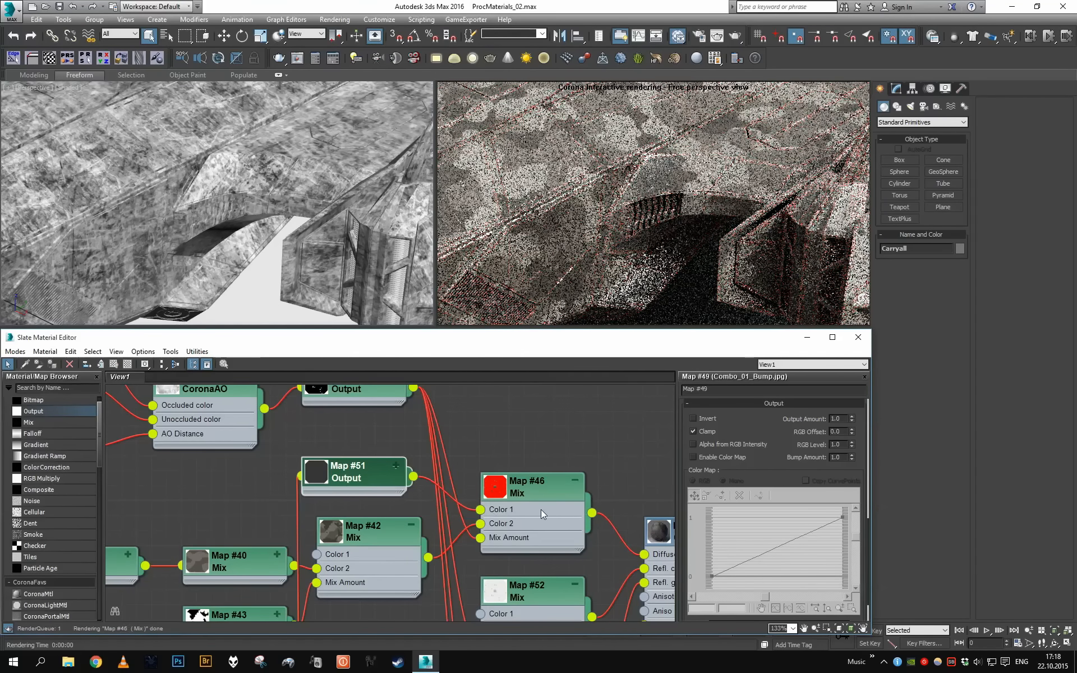
# View the wing joint from the other side and set the CoronaAO max distance to 0.1 m and color spread to 0.
pyautogui.middleClick(292, 228)
pyautogui.scroll(-4, 293, 228)
pyautogui.keyDown('alt'); pyautogui.moveTo(307, 221); pyautogui.dragTo(288, 238, button='middle'); pyautogui.keyUp('alt')
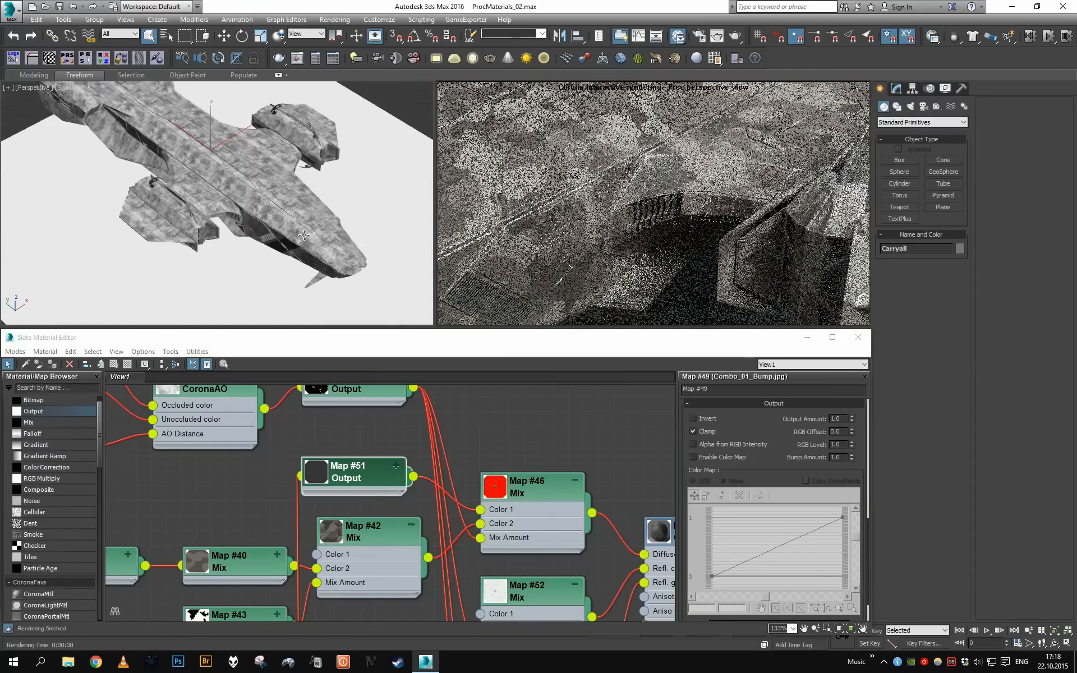
pyautogui.scroll(5, 289, 239)
pyautogui.scroll(1, 288, 239)
pyautogui.moveTo(230, 446); pyautogui.dragTo(331, 489, button='middle')
pyautogui.middleClick(295, 233)
pyautogui.scroll(4, 296, 235)
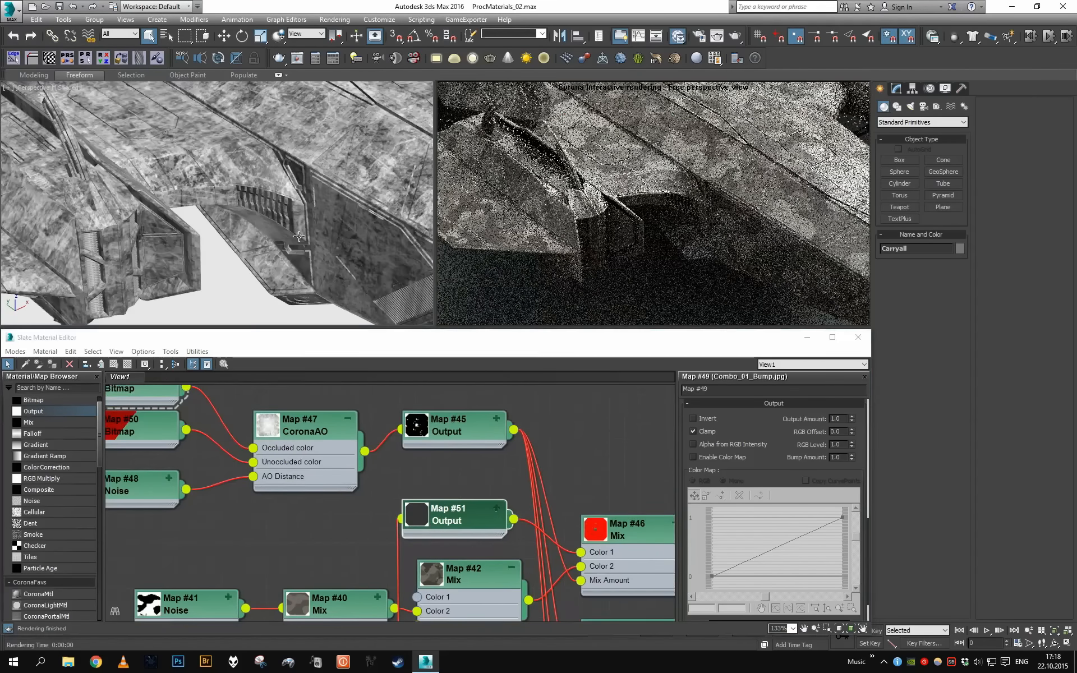
pyautogui.doubleClick(334, 451)
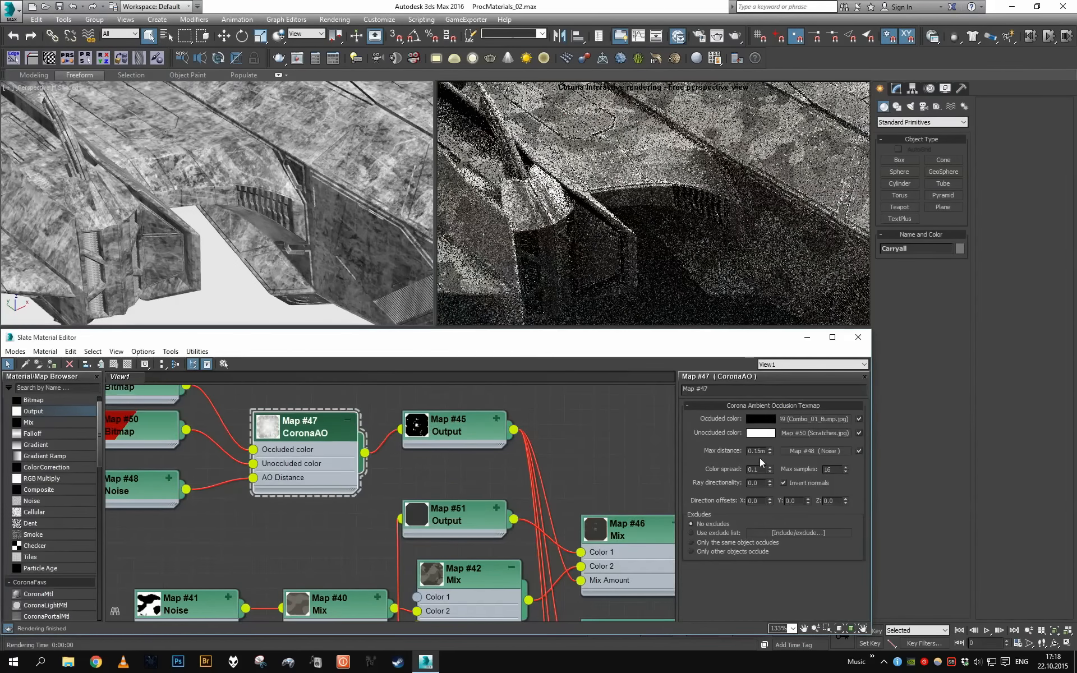
pyautogui.doubleClick(755, 452)
pyautogui.write('.')
pyautogui.doubleClick(757, 470)
pyautogui.write('0')
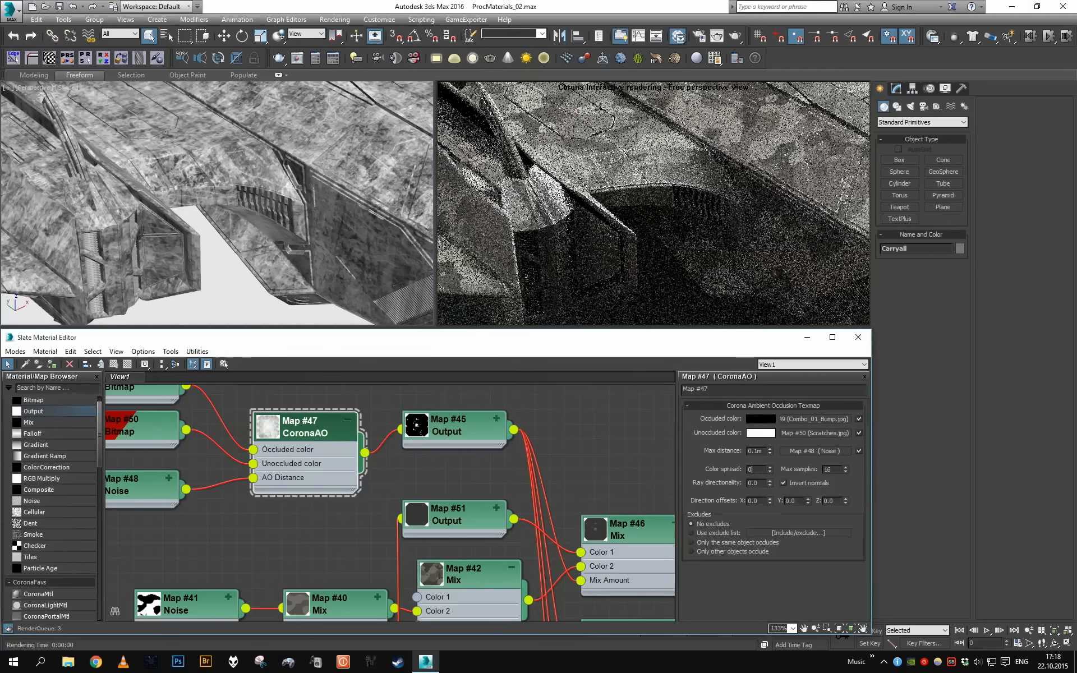
pyautogui.press('Return')
# Render the new wing joint view, stop and close the render, and restart the interactive rendering.
pyautogui.keyDown('alt'); pyautogui.moveTo(254, 236); pyautogui.dragTo(284, 247, button='middle'); pyautogui.keyUp('alt')
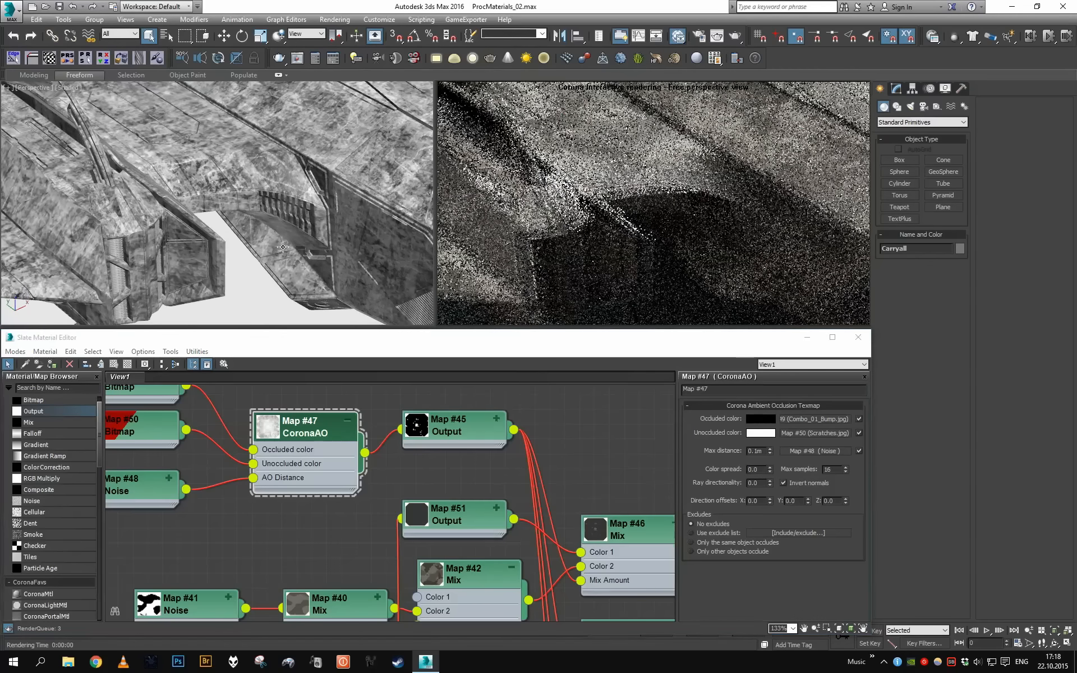
pyautogui.hotkey('shift', 'q')
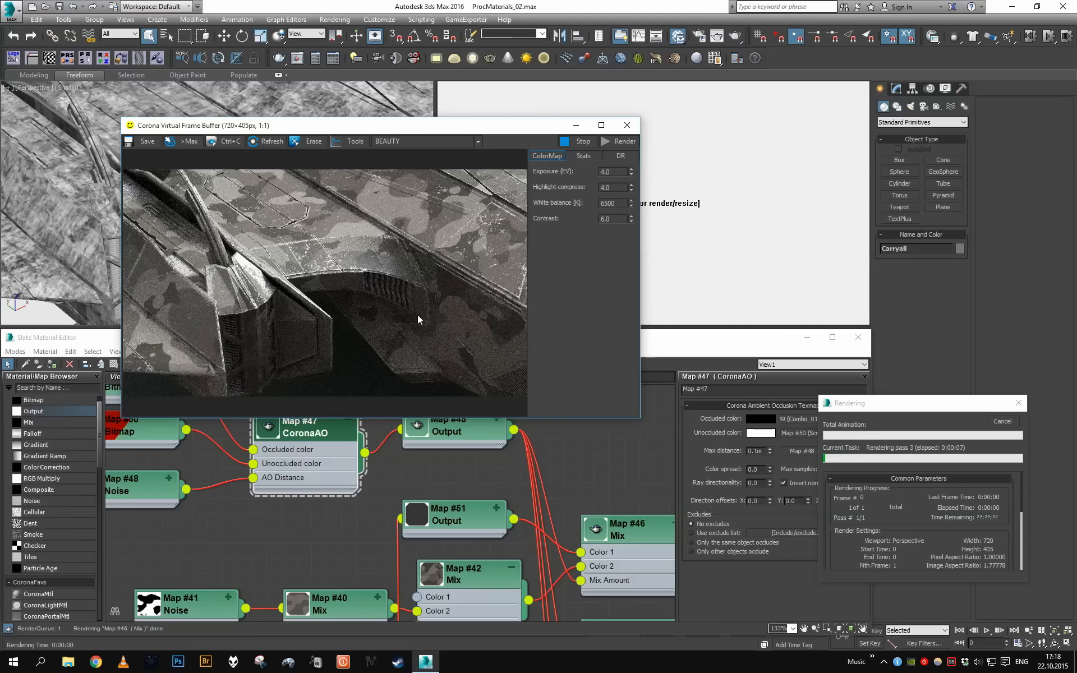
pyautogui.click(1003, 423)
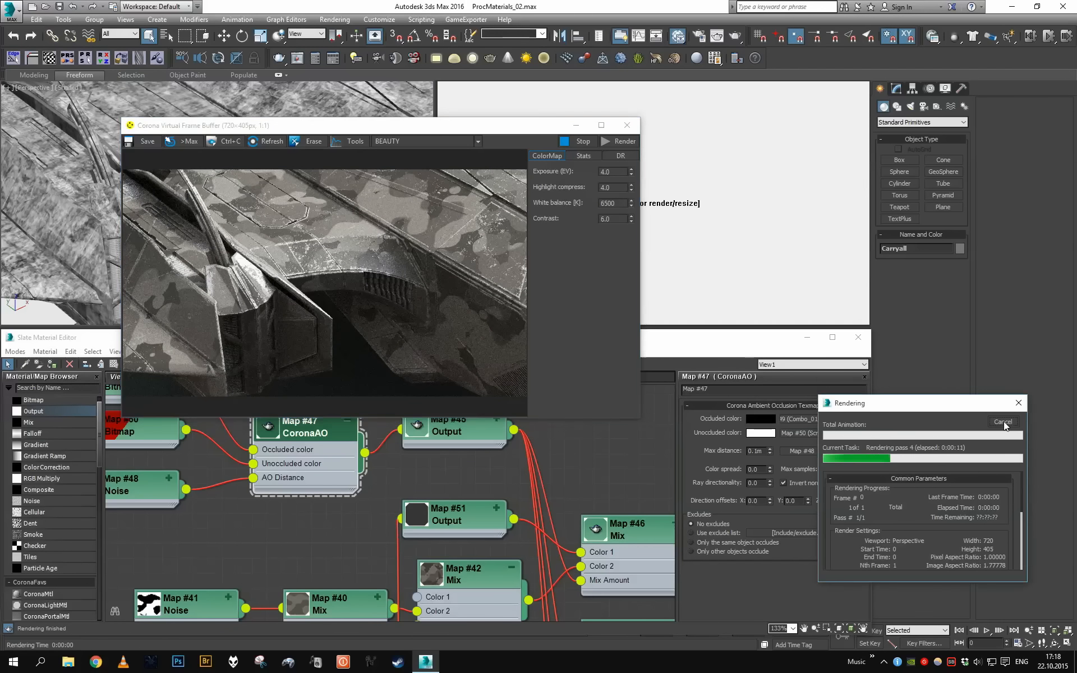
pyautogui.click(627, 126)
pyautogui.click(597, 252)
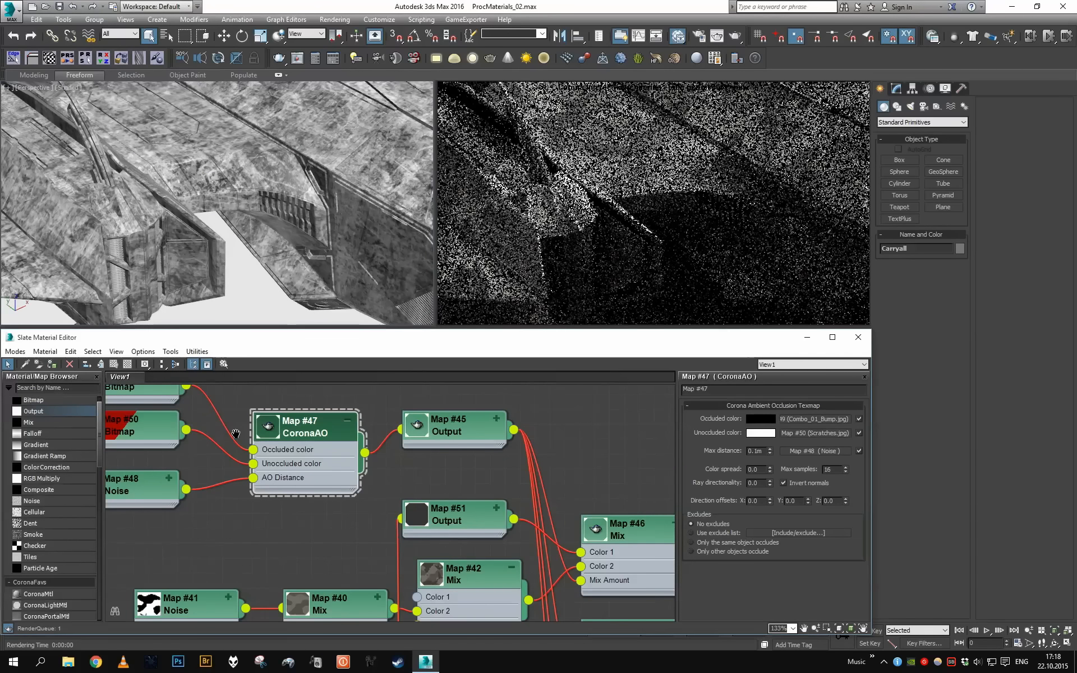
# Set the RGB Level of the Scratches.jpg bitmap to 30.
pyautogui.moveTo(232, 432); pyautogui.dragTo(367, 478, button='middle')
pyautogui.scroll(1, 367, 478)
pyautogui.doubleClick(255, 466)
pyautogui.scroll(-5, 763, 565)
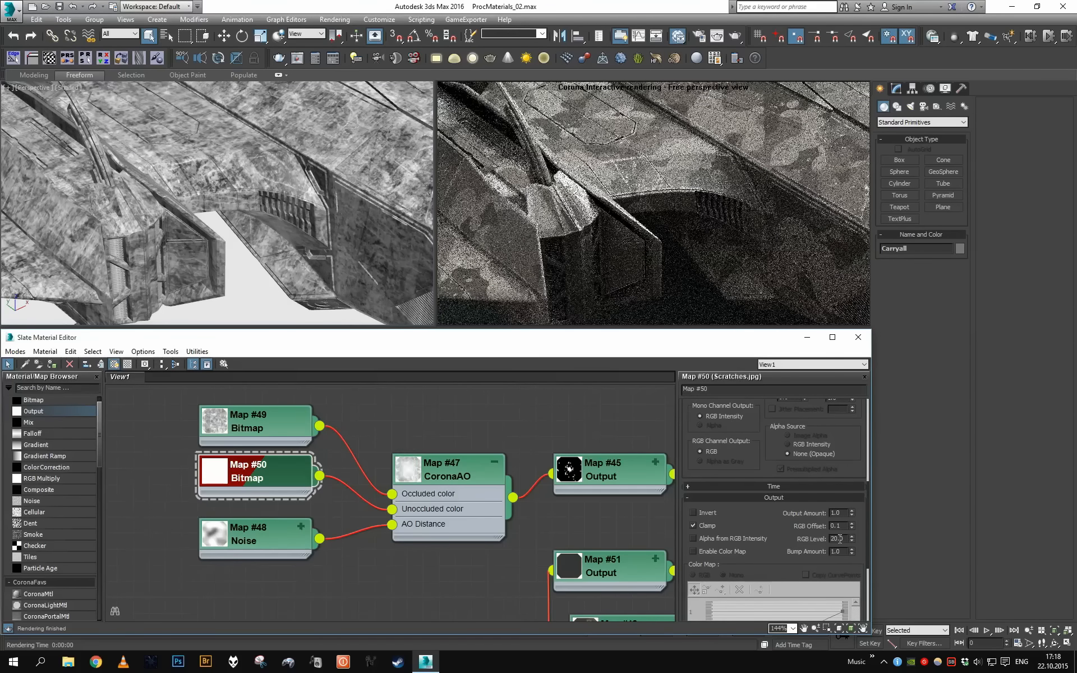
pyautogui.write('30')
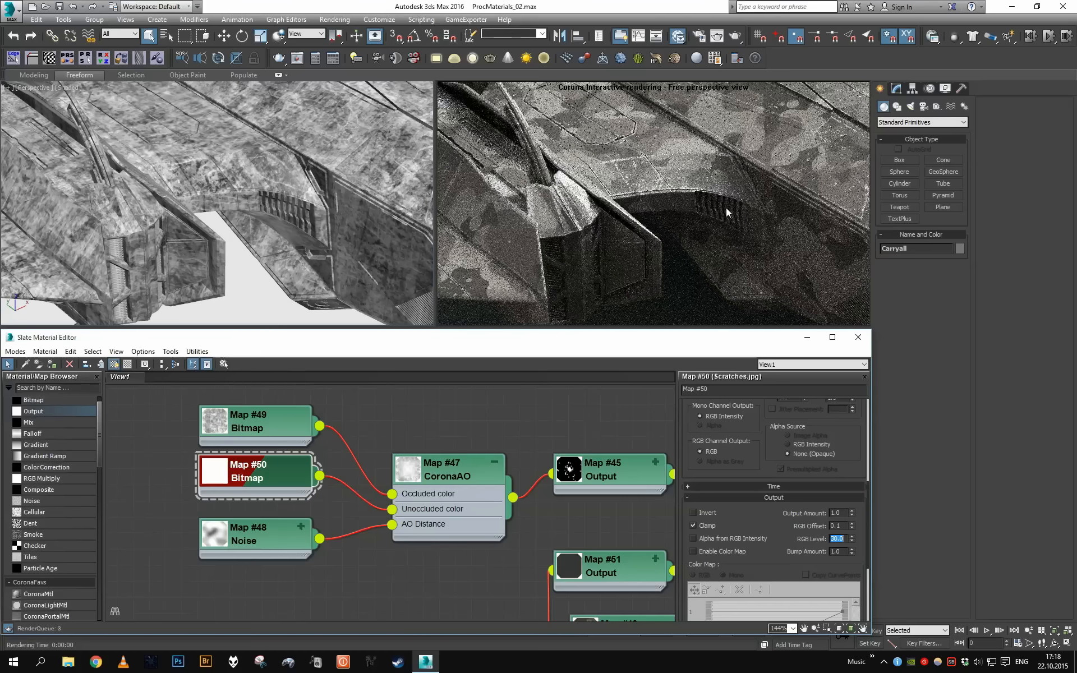
# Render the wing joint with the stronger scratches level, and stop and close the render.
pyautogui.click(299, 179)
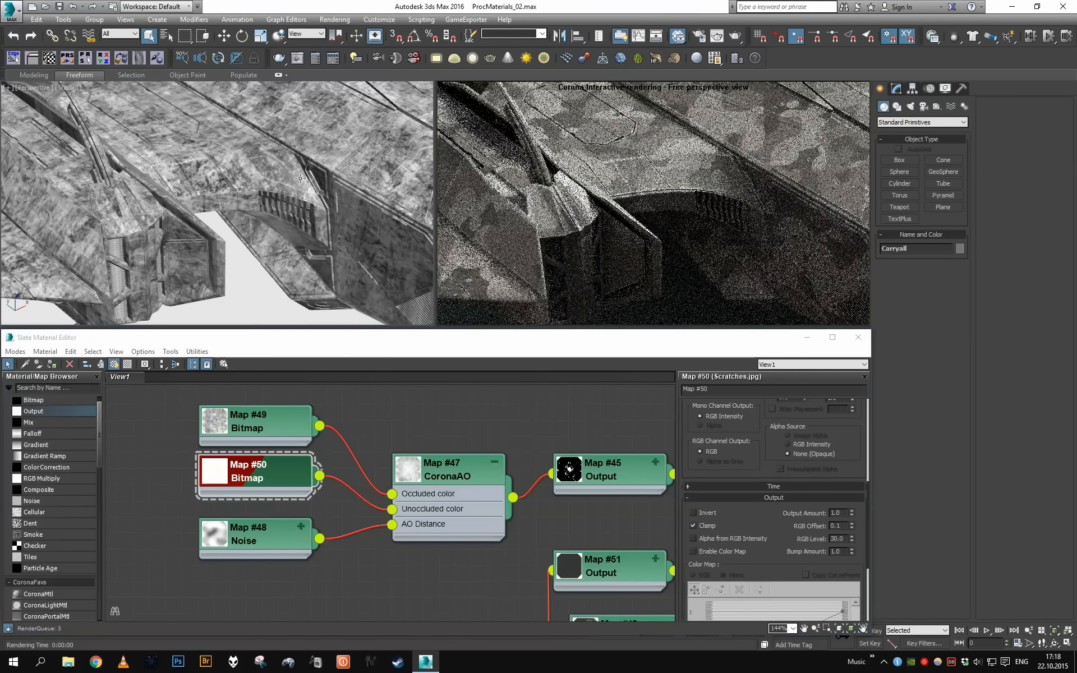
pyautogui.hotkey('shift', 'q')
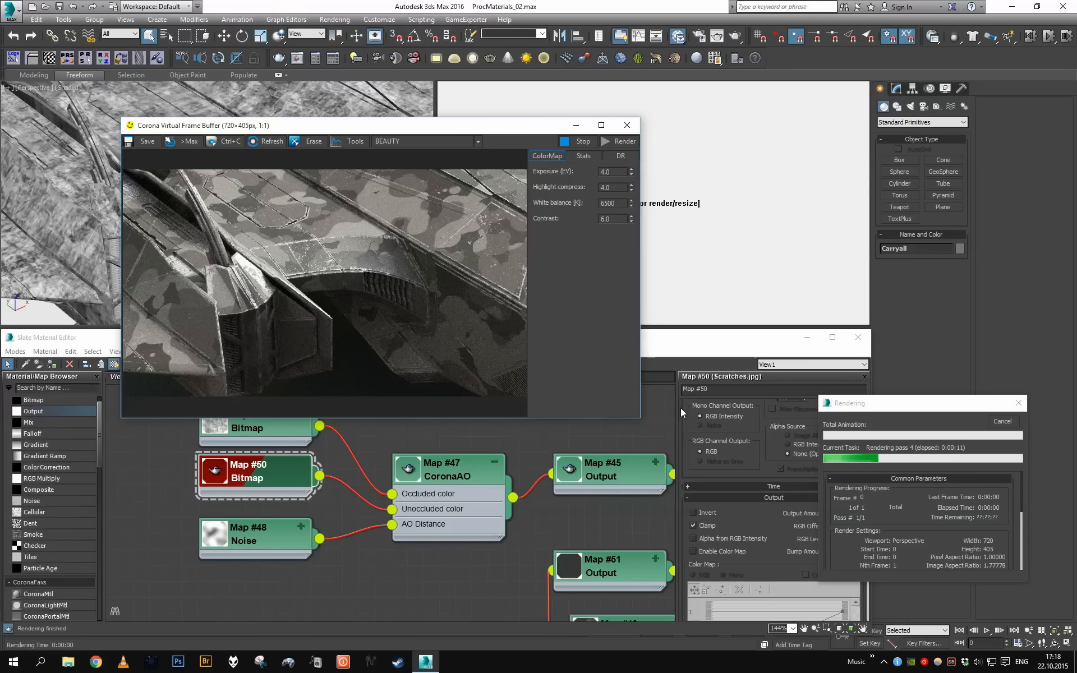
pyautogui.click(1000, 422)
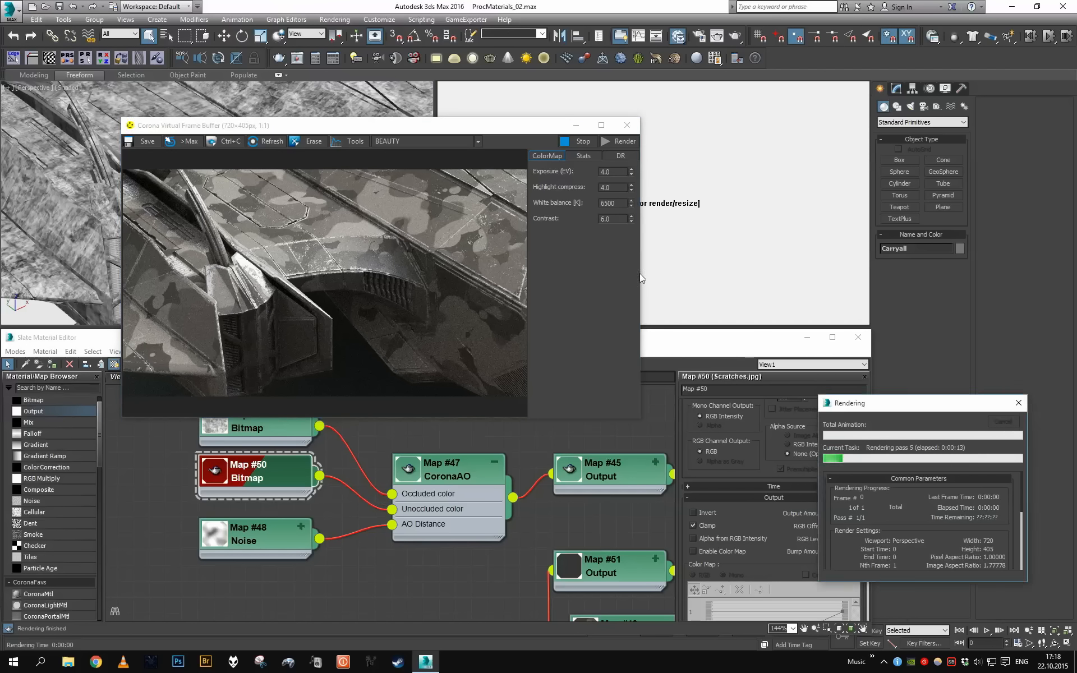
pyautogui.click(628, 125)
# Move the CoronaMtl node further from its Mix maps and the unused Map #1 bitmap node clear of it.
pyautogui.scroll(-3, 539, 423)
pyautogui.moveTo(539, 427); pyautogui.dragTo(322, 384, button='middle')
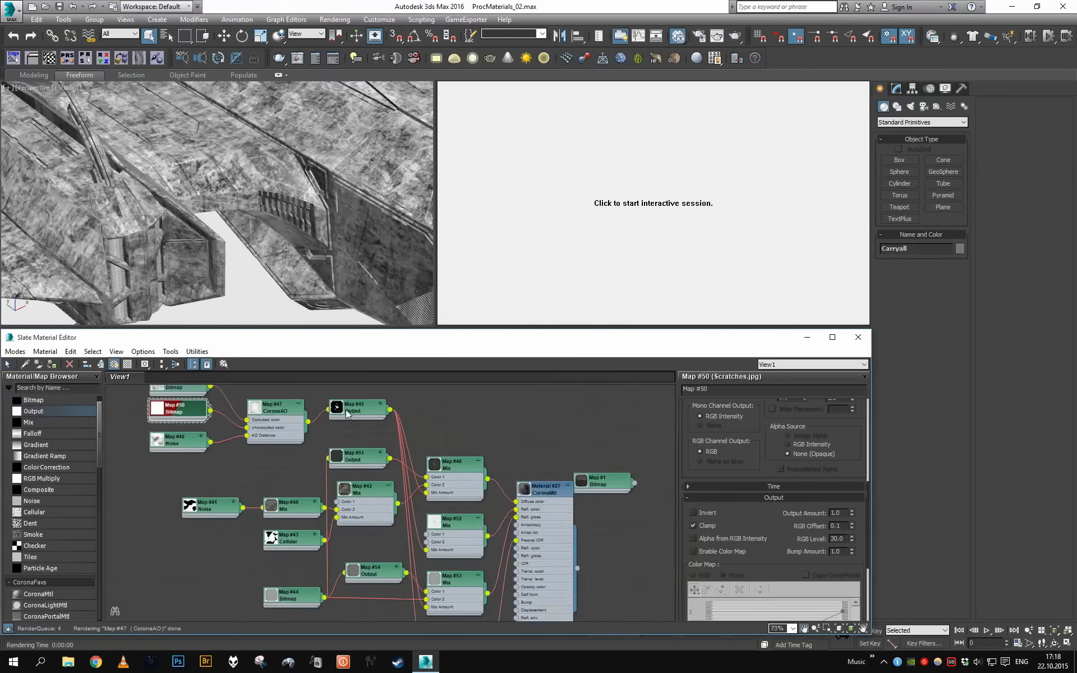
pyautogui.scroll(-2, 564, 539)
pyautogui.moveTo(563, 538); pyautogui.dragTo(435, 487, button='middle')
pyautogui.scroll(1, 436, 487)
pyautogui.moveTo(435, 486); pyautogui.dragTo(490, 498)
pyautogui.scroll(1, 490, 496)
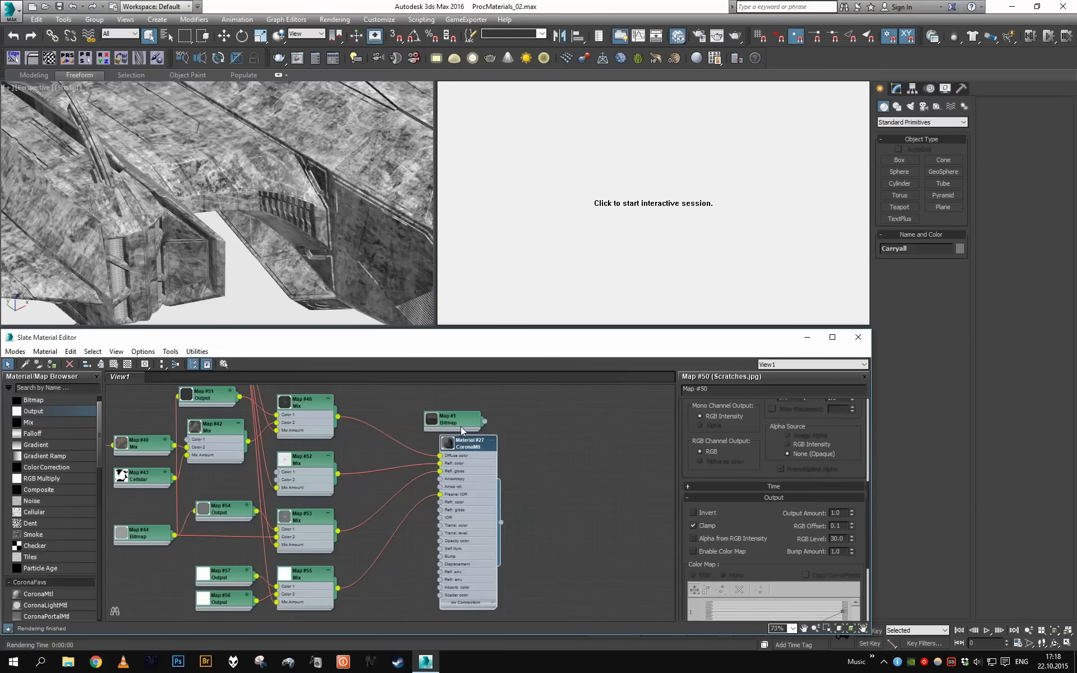
pyautogui.moveTo(460, 427); pyautogui.dragTo(613, 425)
pyautogui.moveTo(511, 441); pyautogui.dragTo(532, 530, button='middle')
pyautogui.click(481, 547)
pyautogui.moveTo(481, 548); pyautogui.dragTo(490, 548)
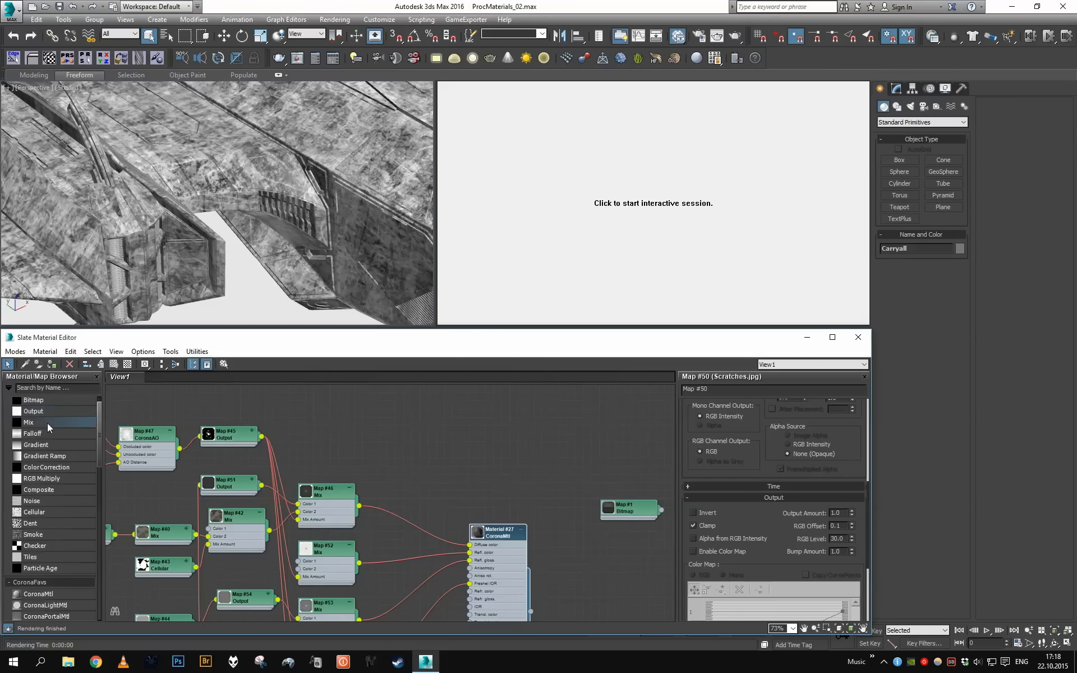
# Insert a new Mix map between Map #46, wired as Color 2, and the material's Diffuse color, and restart the interactive rendering.
pyautogui.moveTo(47, 423); pyautogui.dragTo(399, 474)
pyautogui.scroll(2, 399, 474)
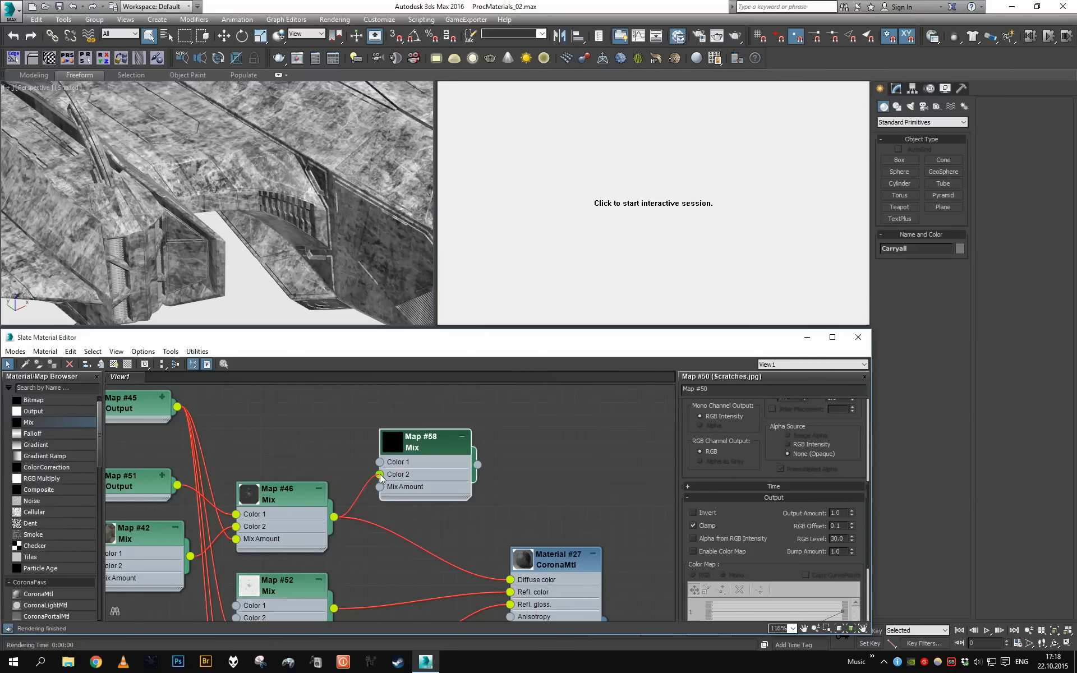
pyautogui.moveTo(513, 583); pyautogui.dragTo(513, 582)
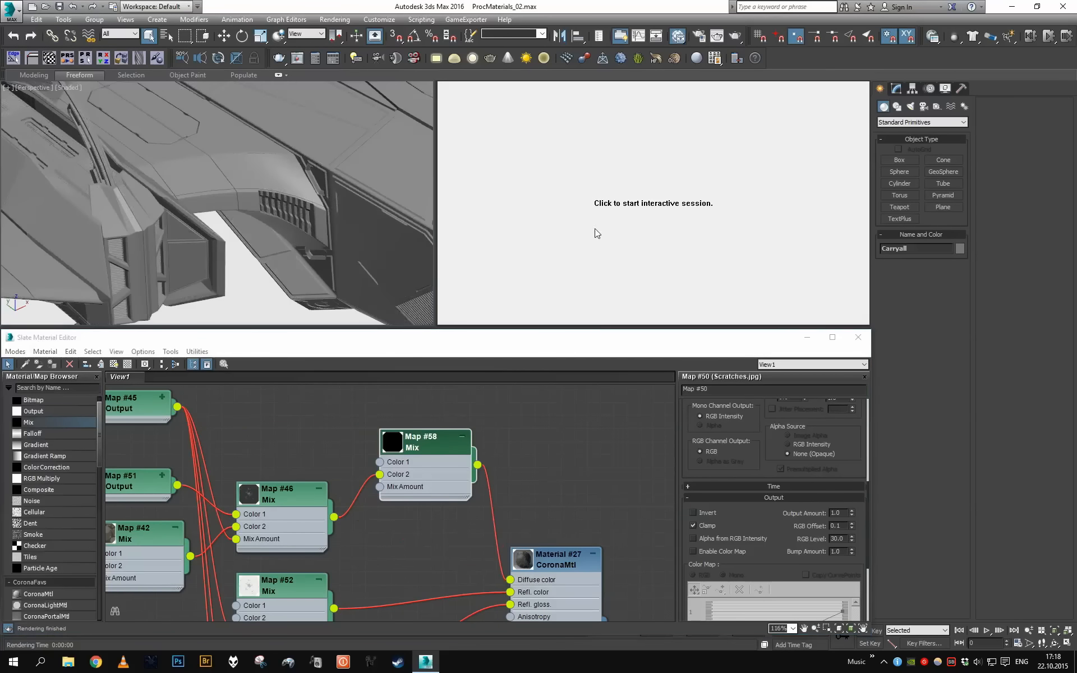
pyautogui.click(593, 233)
pyautogui.moveTo(442, 481); pyautogui.dragTo(443, 548)
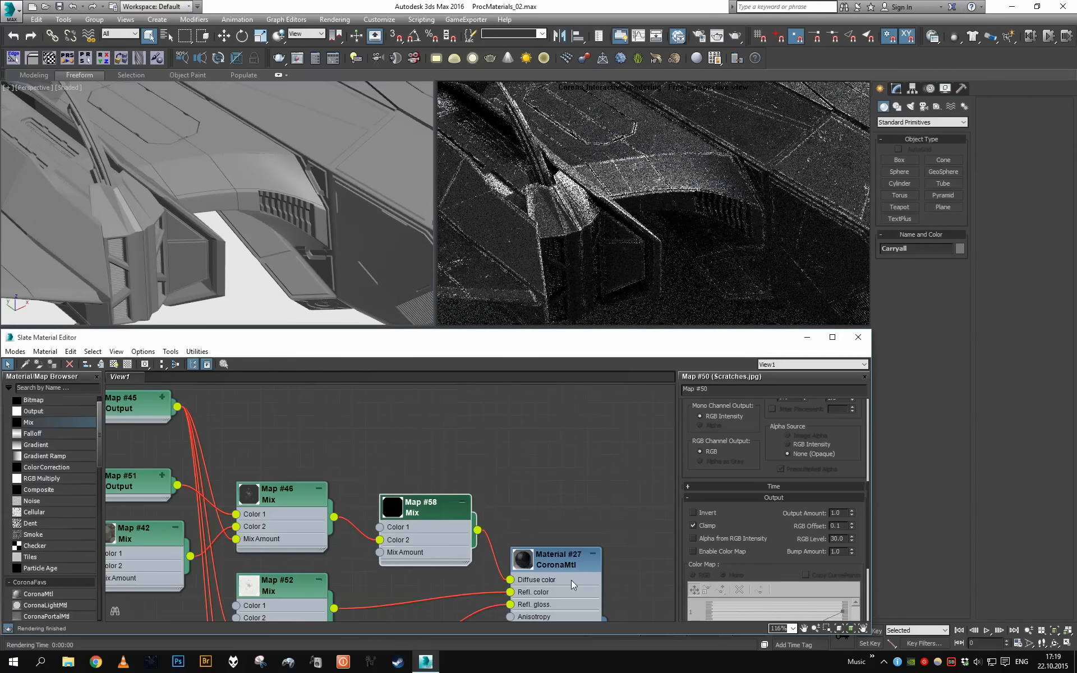
# Add an Output map and a second CoronaAO map above the diffuse chain, and connect the CoronaAO to the Output.
pyautogui.doubleClick(571, 580)
pyautogui.scroll(-2, 508, 512)
pyautogui.moveTo(381, 473); pyautogui.dragTo(453, 487, button='middle')
pyautogui.scroll(1, 453, 487)
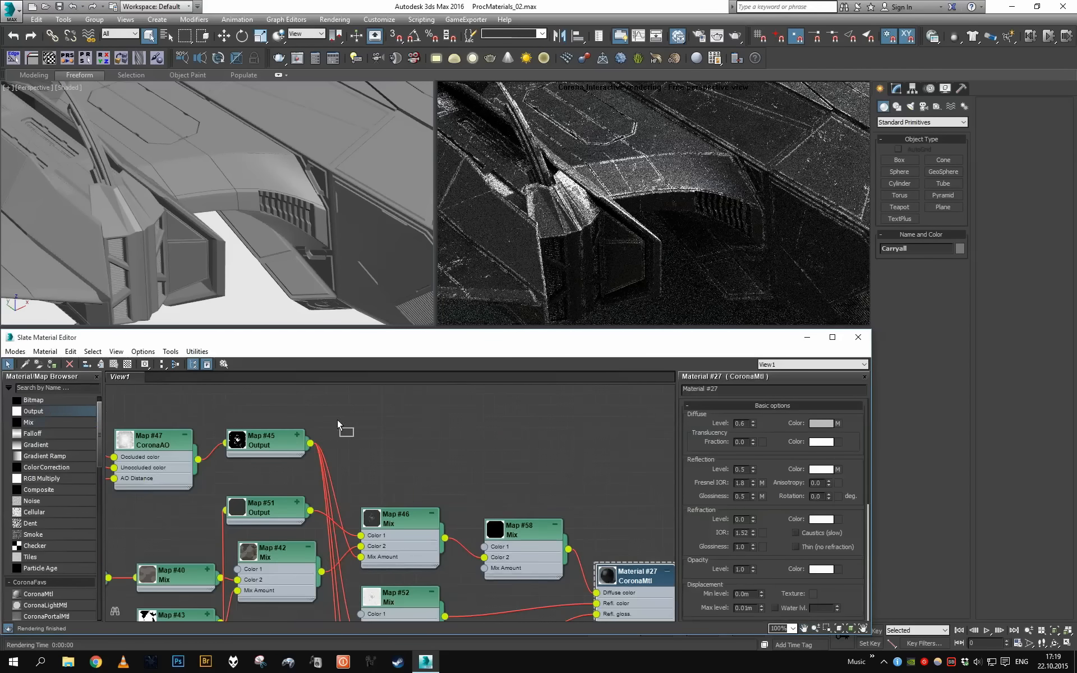
pyautogui.moveTo(337, 419); pyautogui.dragTo(429, 433)
pyautogui.scroll(-4, 63, 528)
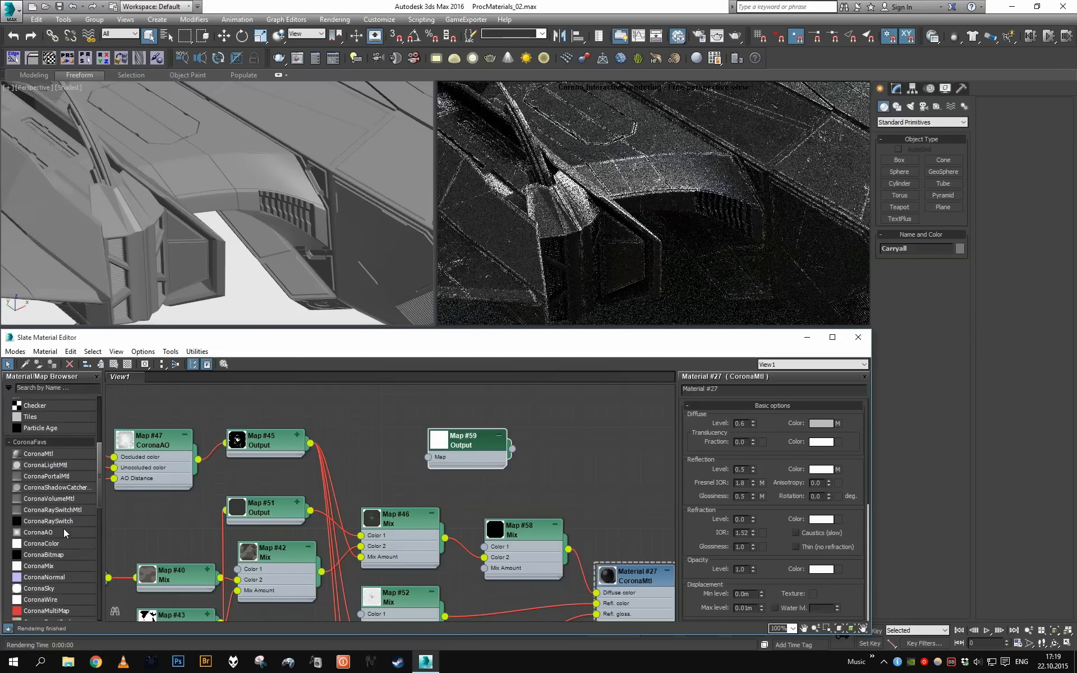
pyautogui.moveTo(203, 511); pyautogui.dragTo(340, 410)
pyautogui.scroll(1, 469, 476)
pyautogui.moveTo(469, 476); pyautogui.dragTo(495, 469)
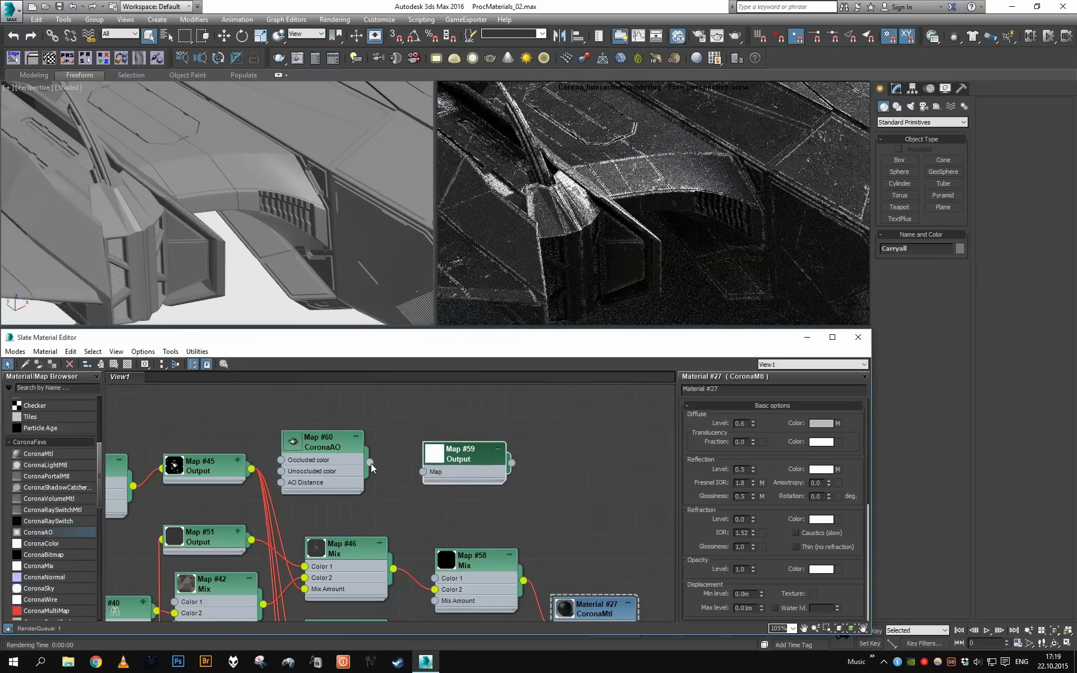
pyautogui.moveTo(371, 462); pyautogui.dragTo(436, 488)
# Connect the new Output map to the Mix Amount of the new Mix and collapse the new CoronaAO and Output nodes.
pyautogui.scroll(-5, 461, 485)
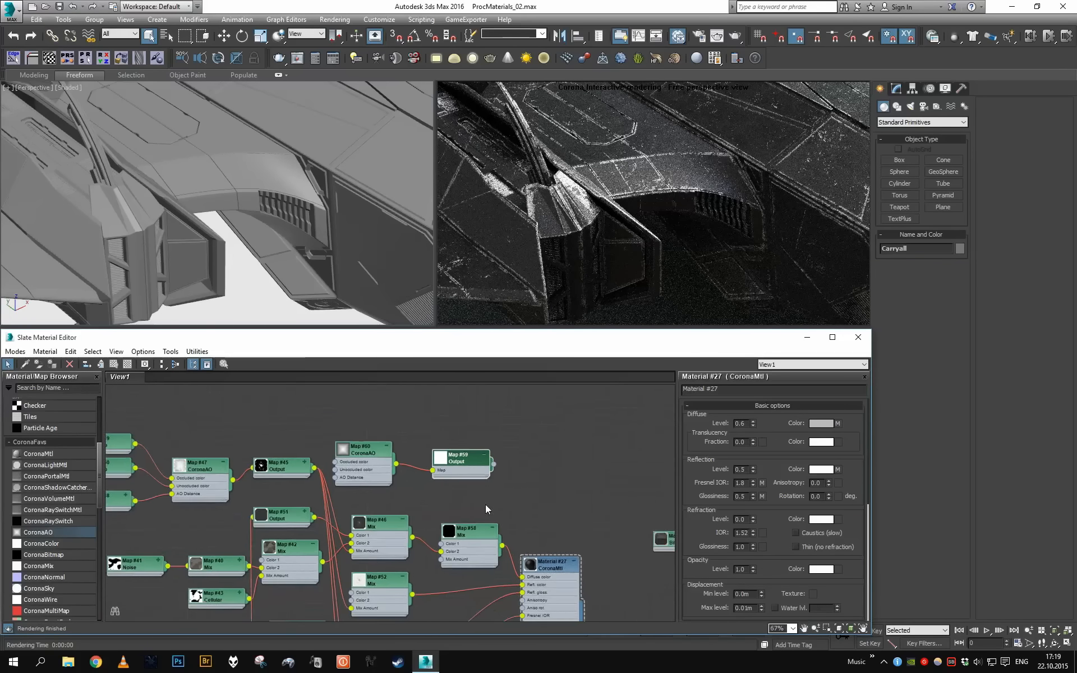
pyautogui.moveTo(349, 413); pyautogui.dragTo(458, 579)
pyautogui.scroll(2, 421, 414)
pyautogui.click(344, 394)
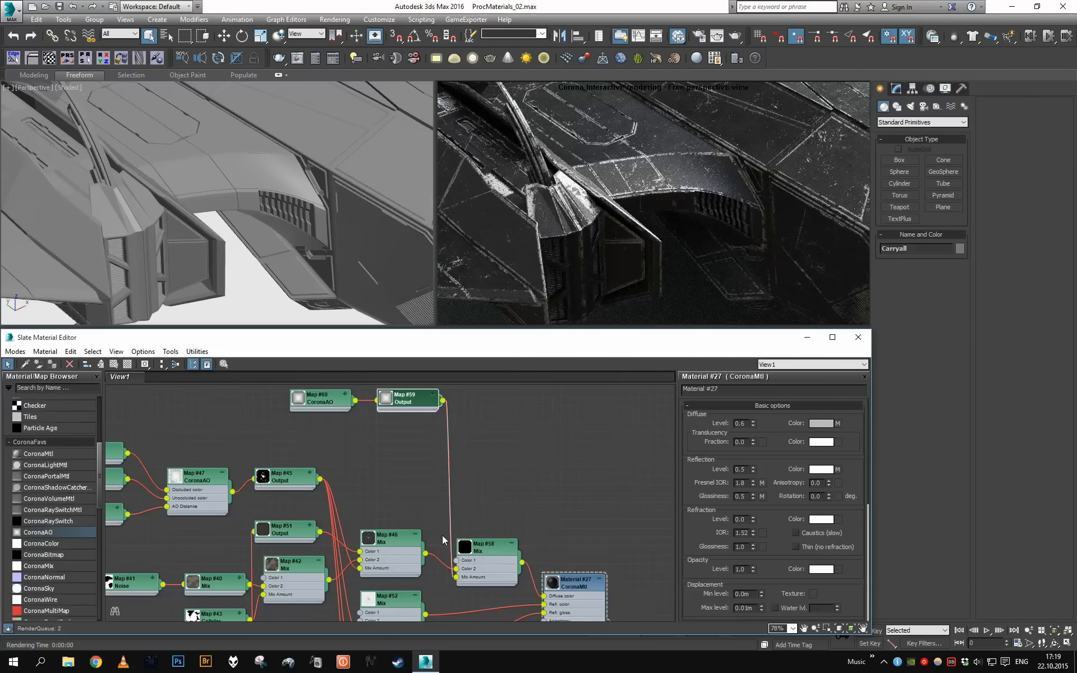
# Set Color 1 of the new Mix map (Map #58) to red with RGB 199, 0, 0.
pyautogui.scroll(2, 468, 522)
pyautogui.moveTo(484, 504); pyautogui.dragTo(495, 585, button='middle')
pyautogui.click(496, 584)
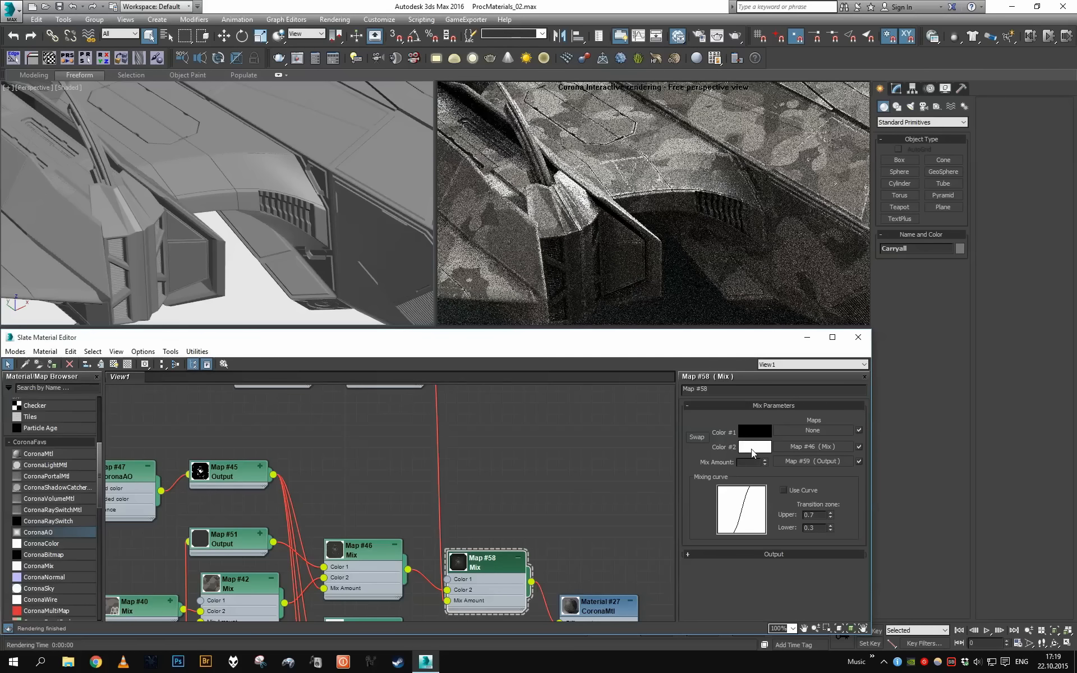
pyautogui.click(754, 431)
pyautogui.moveTo(410, 76); pyautogui.dragTo(418, 78)
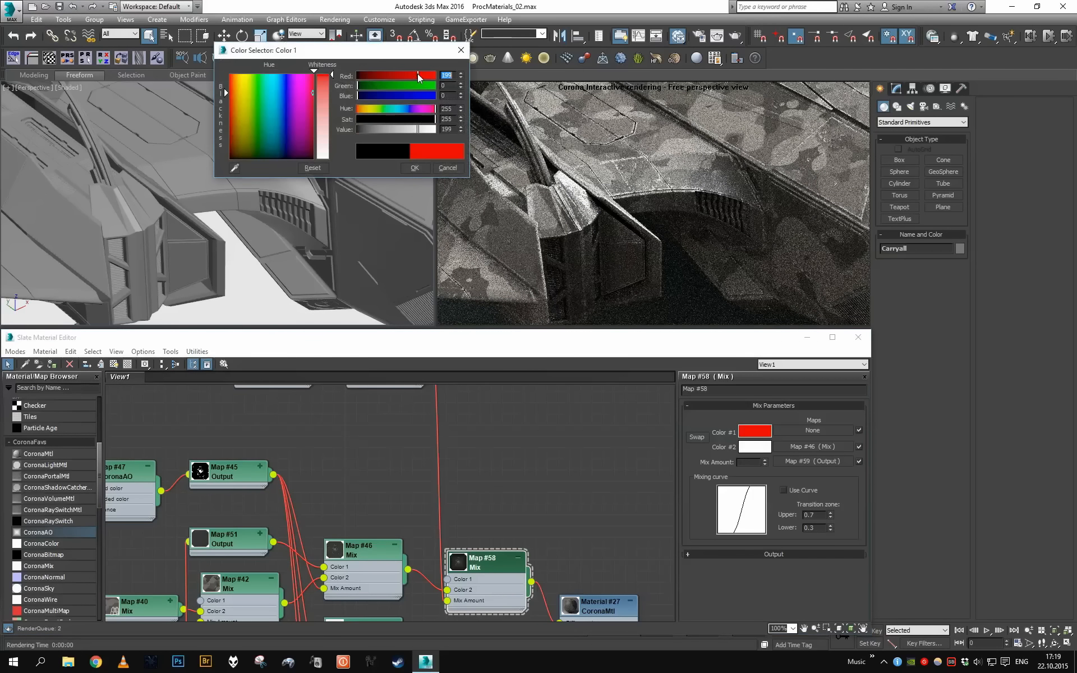
pyautogui.click(415, 167)
# Enable the color map on the Output map (Map #59) and bend its curve with a Bezier end point into a late, steep rise.
pyautogui.moveTo(363, 448); pyautogui.dragTo(385, 503, button='middle')
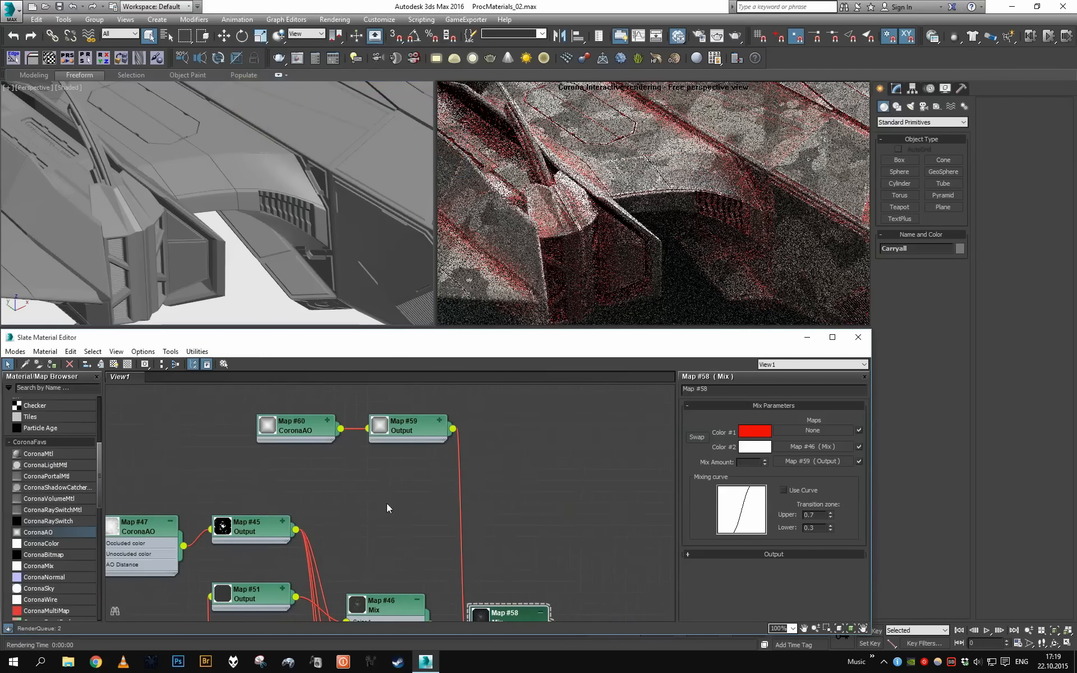
pyautogui.click(421, 432)
pyautogui.click(774, 457)
pyautogui.click(711, 460)
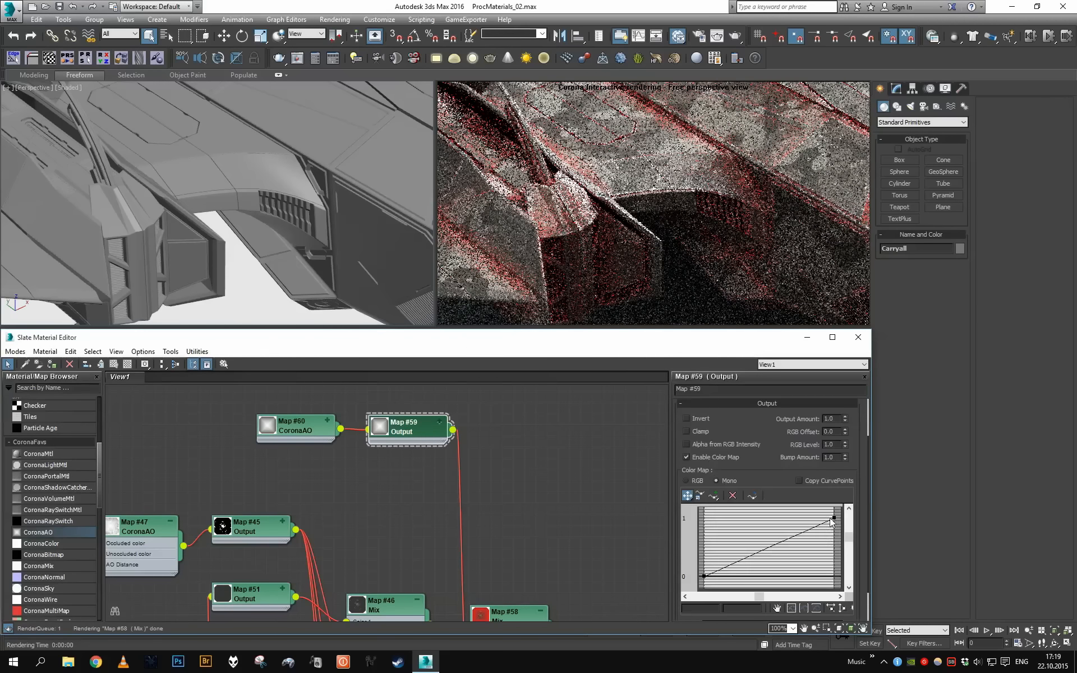
pyautogui.rightClick(833, 517)
pyautogui.click(838, 549)
pyautogui.moveTo(803, 532); pyautogui.dragTo(835, 578)
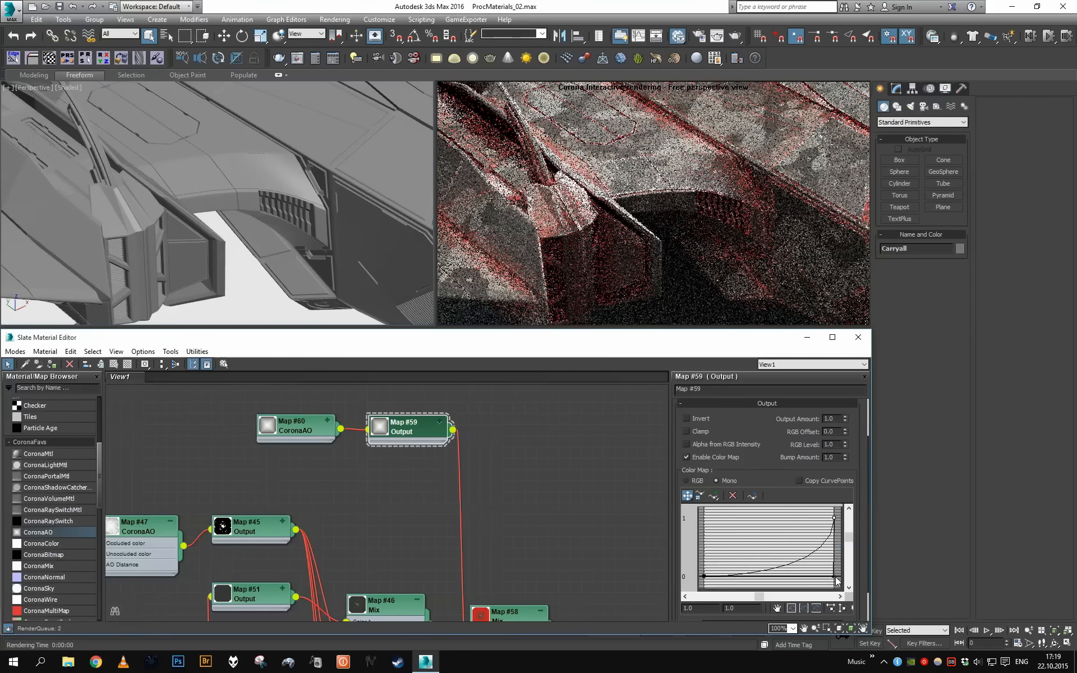
# Set the Max distance of the CoronaAO map (Map #60) to 2 m.
pyautogui.scroll(-10, 297, 225)
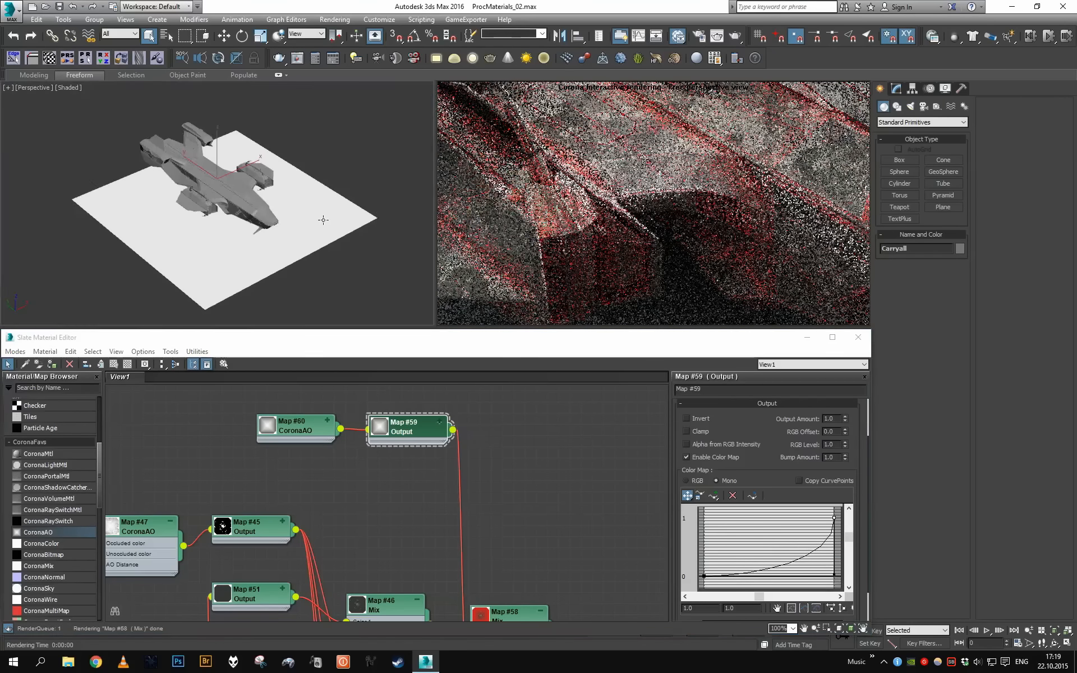
pyautogui.scroll(6, 306, 196)
pyautogui.keyDown('alt'); pyautogui.moveTo(315, 200); pyautogui.dragTo(297, 247, button='middle'); pyautogui.keyUp('alt')
pyautogui.scroll(5, 301, 180)
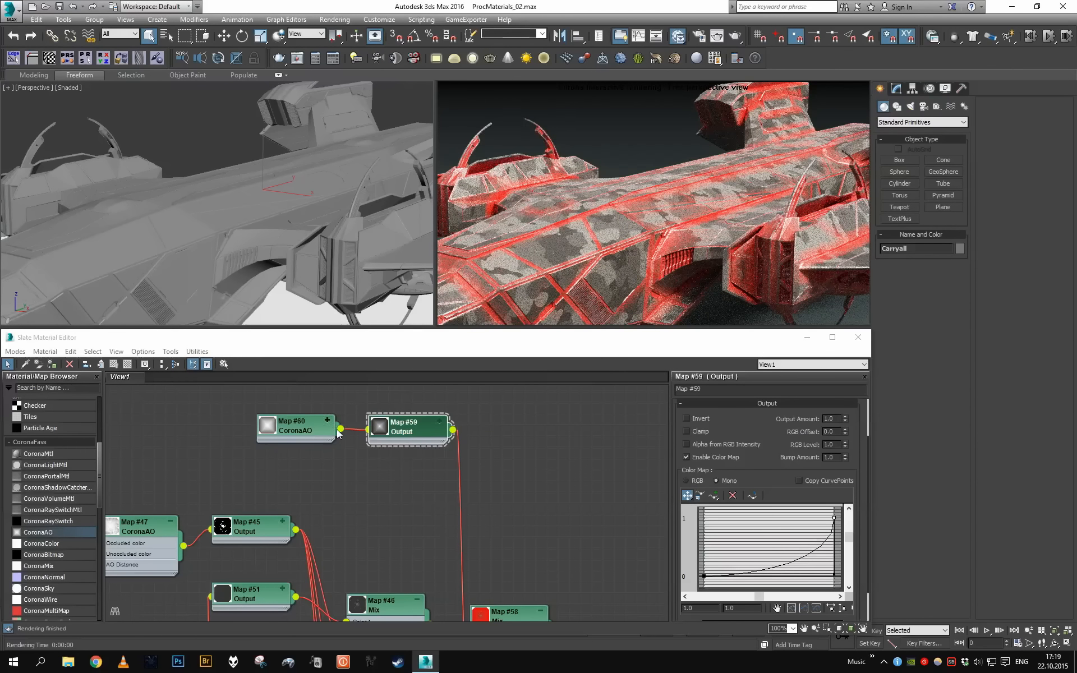
pyautogui.doubleClick(304, 430)
pyautogui.doubleClick(754, 450)
pyautogui.write('2')
pyautogui.press('Return')
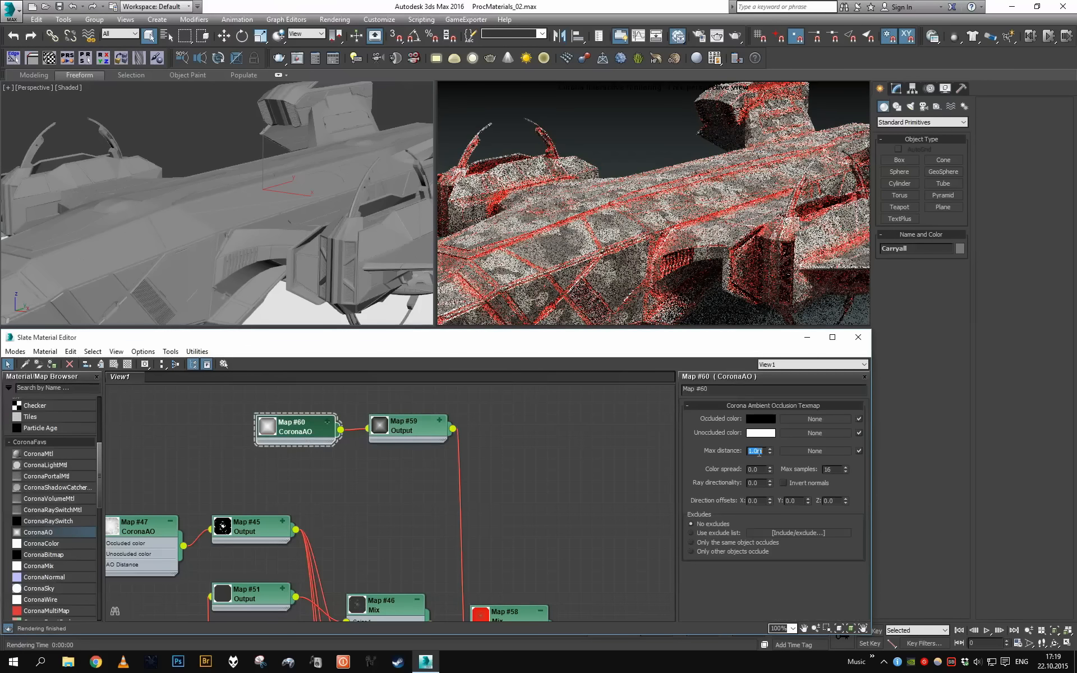
# Add a Bitmap map using Scratches.jpg and connect it to the Occluded color of CoronaAO Map #60.
pyautogui.moveTo(355, 486); pyautogui.dragTo(415, 485, button='middle')
pyautogui.scroll(2, 442, 494)
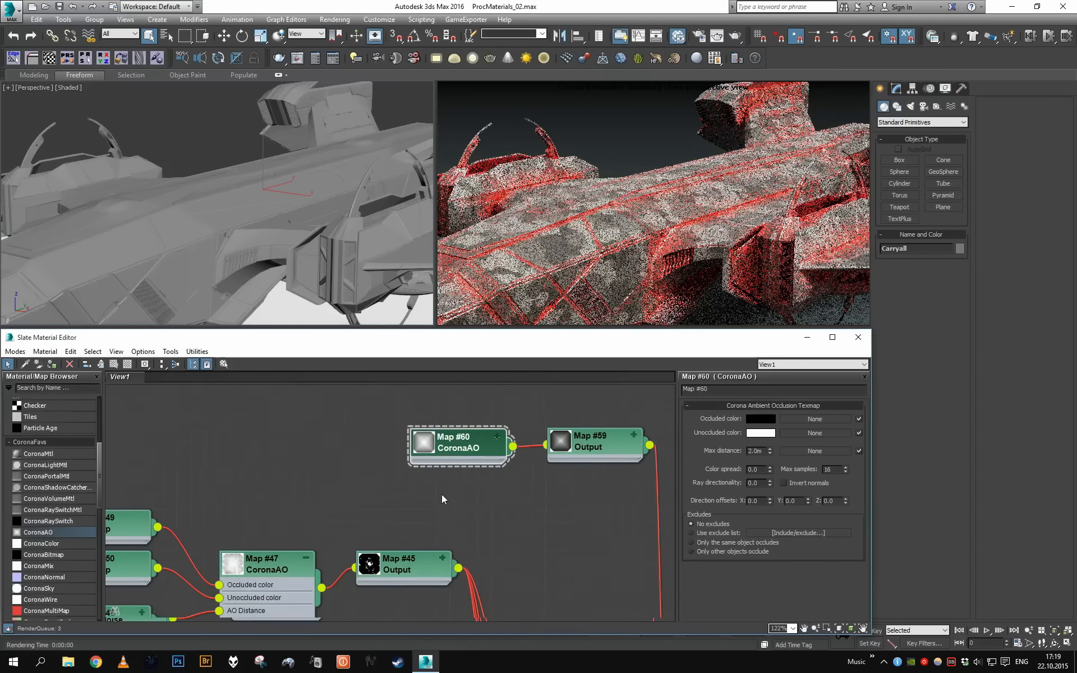
pyautogui.moveTo(99, 486); pyautogui.dragTo(235, 419)
pyautogui.doubleClick(354, 99)
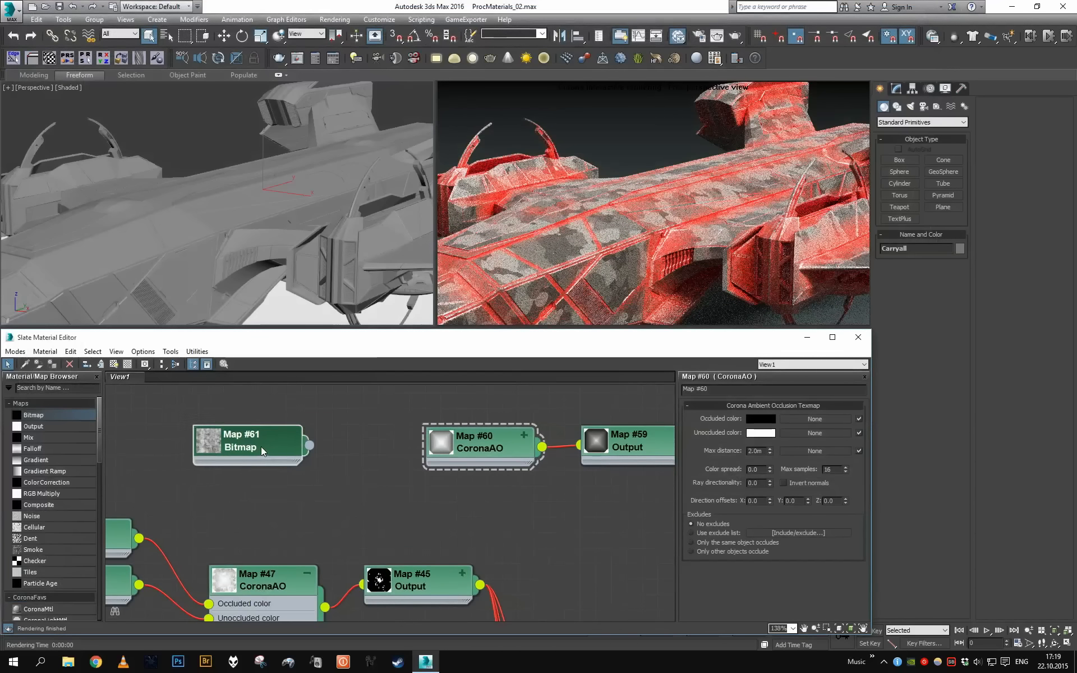
pyautogui.scroll(2, 280, 448)
pyautogui.moveTo(484, 439); pyautogui.dragTo(438, 470)
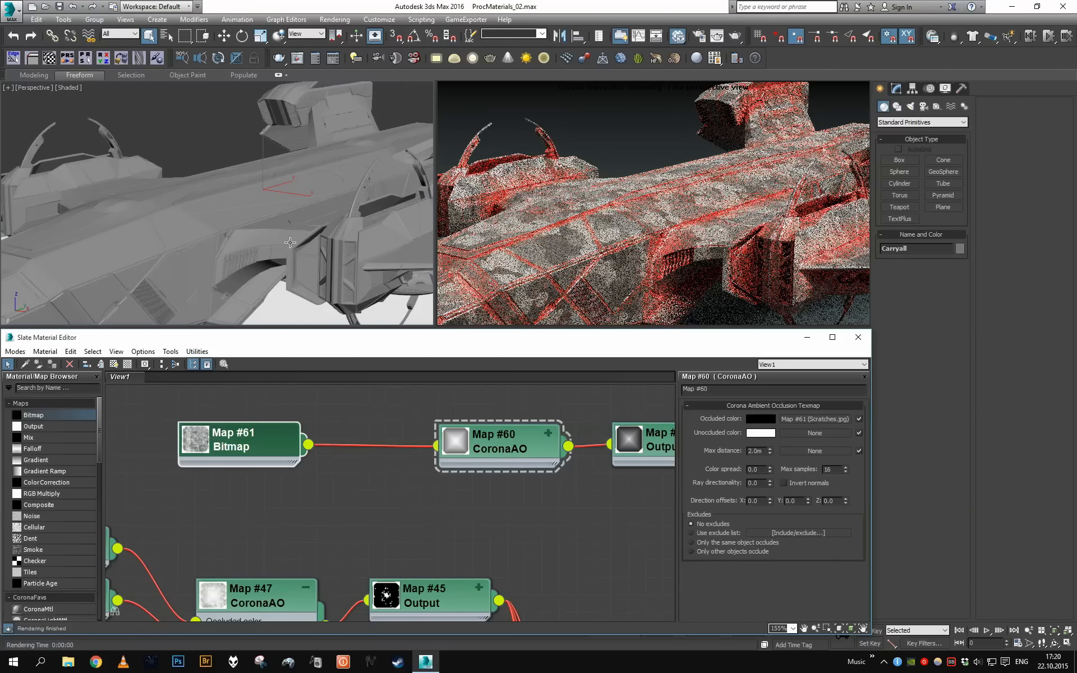
# Try an RGB Offset of -0.8 and an RGB Level of 0.5 on the Scratches bitmap's output.
pyautogui.scroll(3, 287, 240)
pyautogui.click(250, 436)
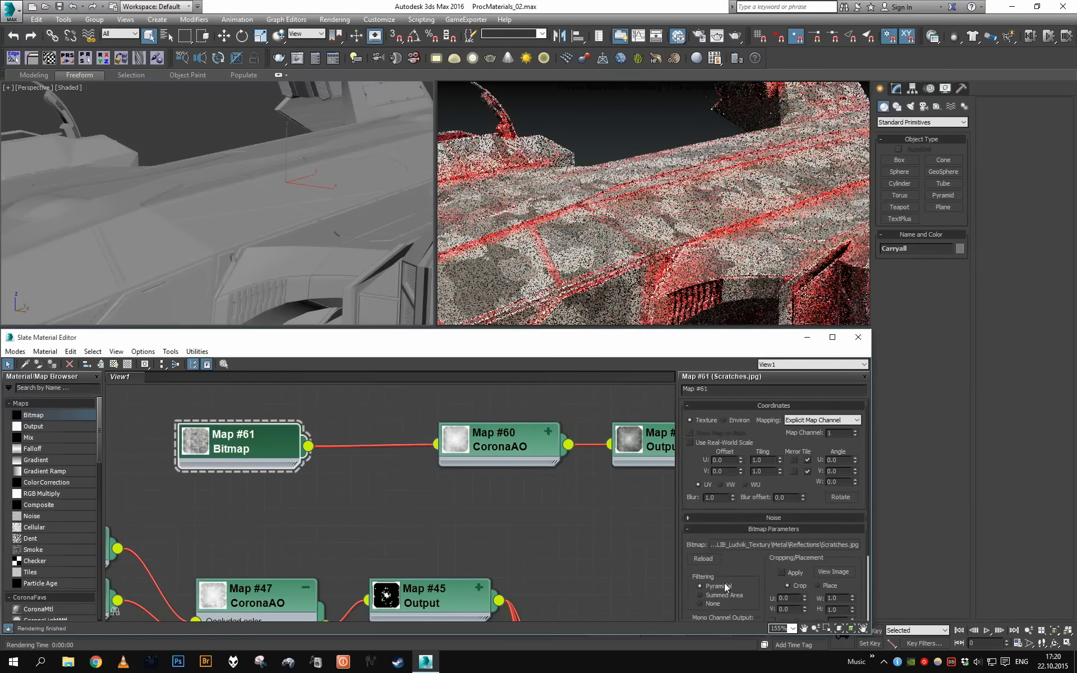
pyautogui.scroll(-10, 769, 488)
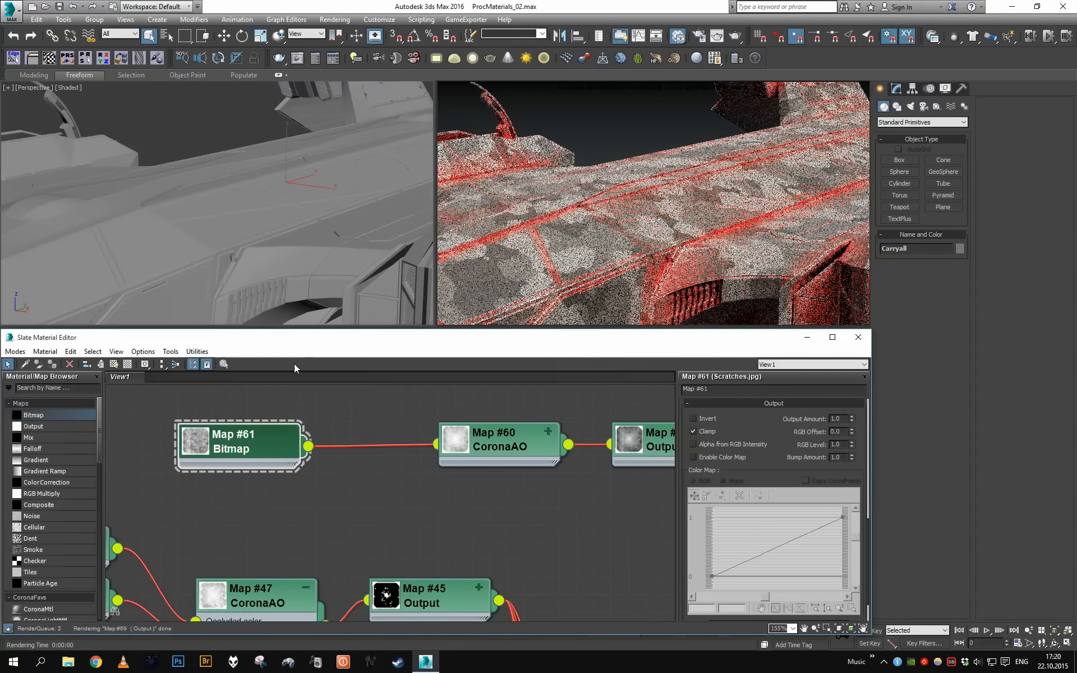
pyautogui.scroll(5, 269, 179)
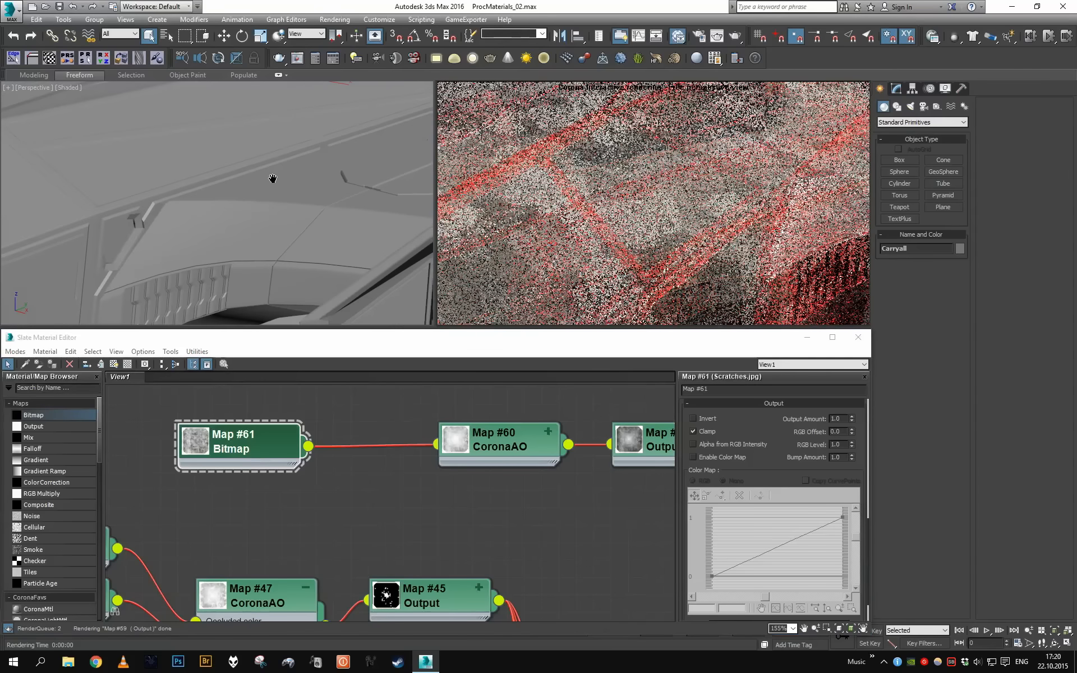
pyautogui.scroll(-1, 288, 181)
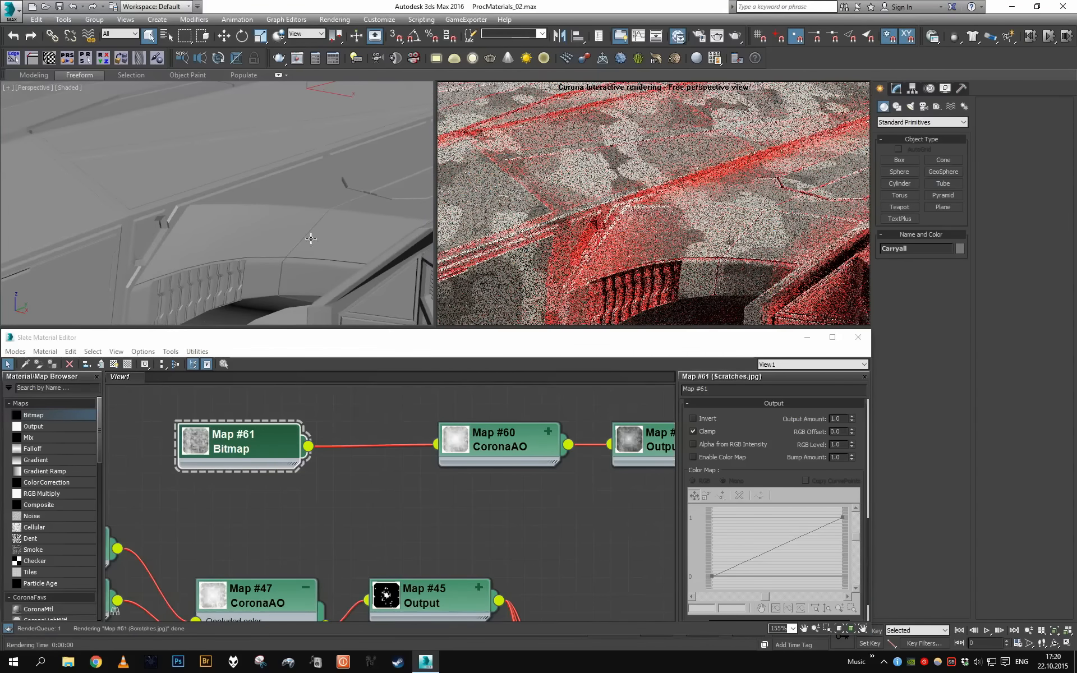
pyautogui.moveTo(779, 470); pyautogui.dragTo(779, 539)
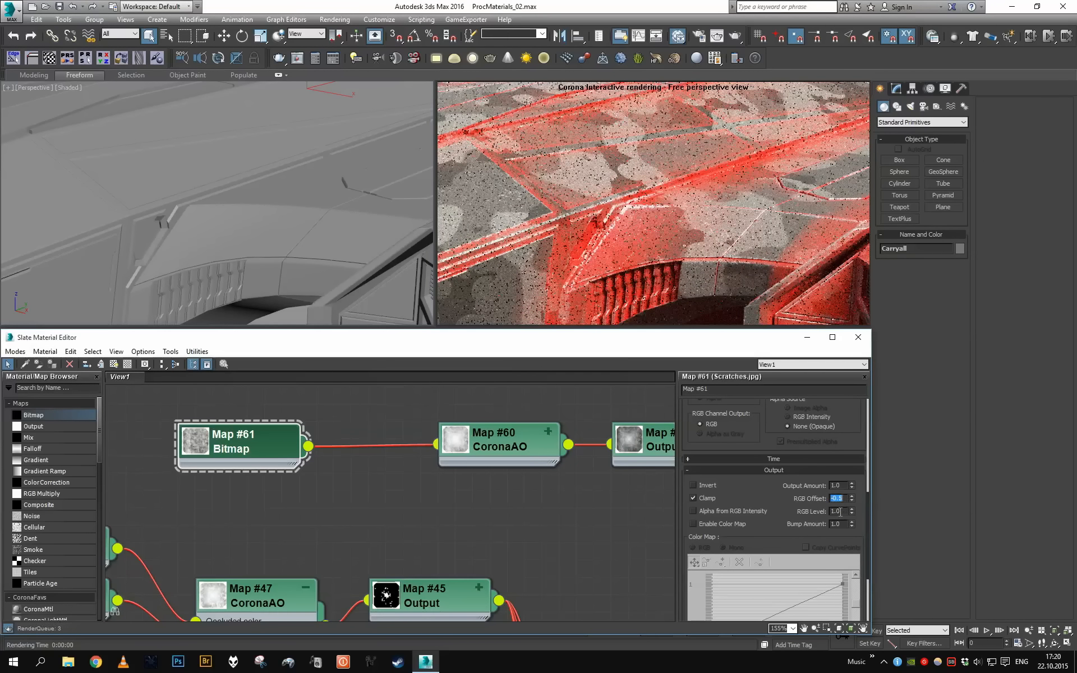
pyautogui.write('-0.8')
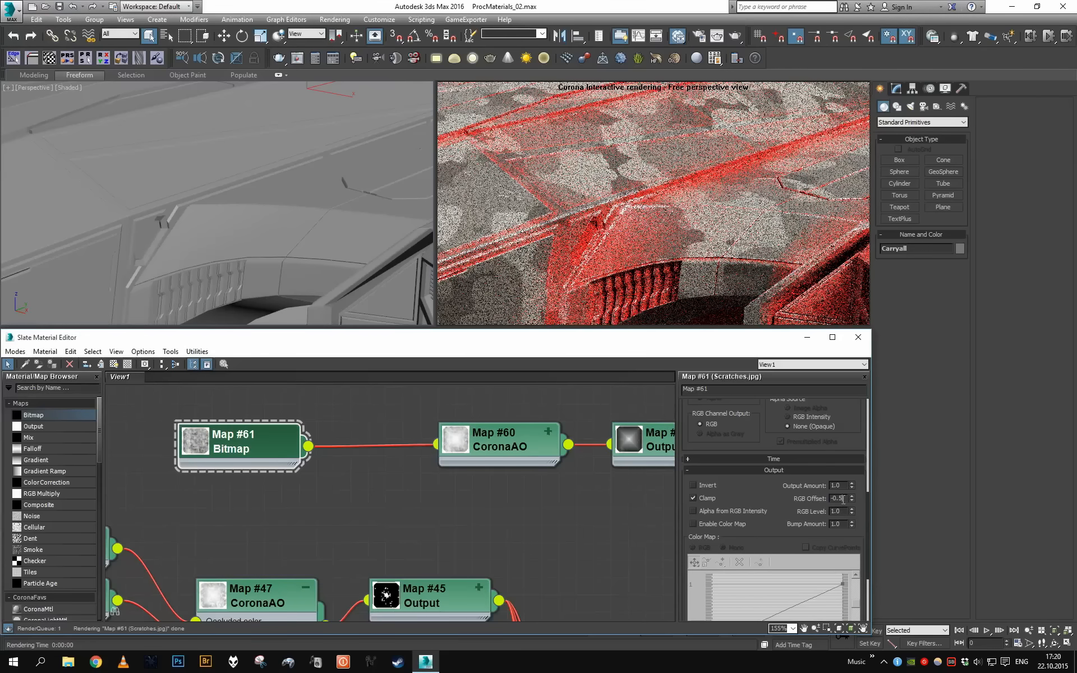
pyautogui.press('Return')
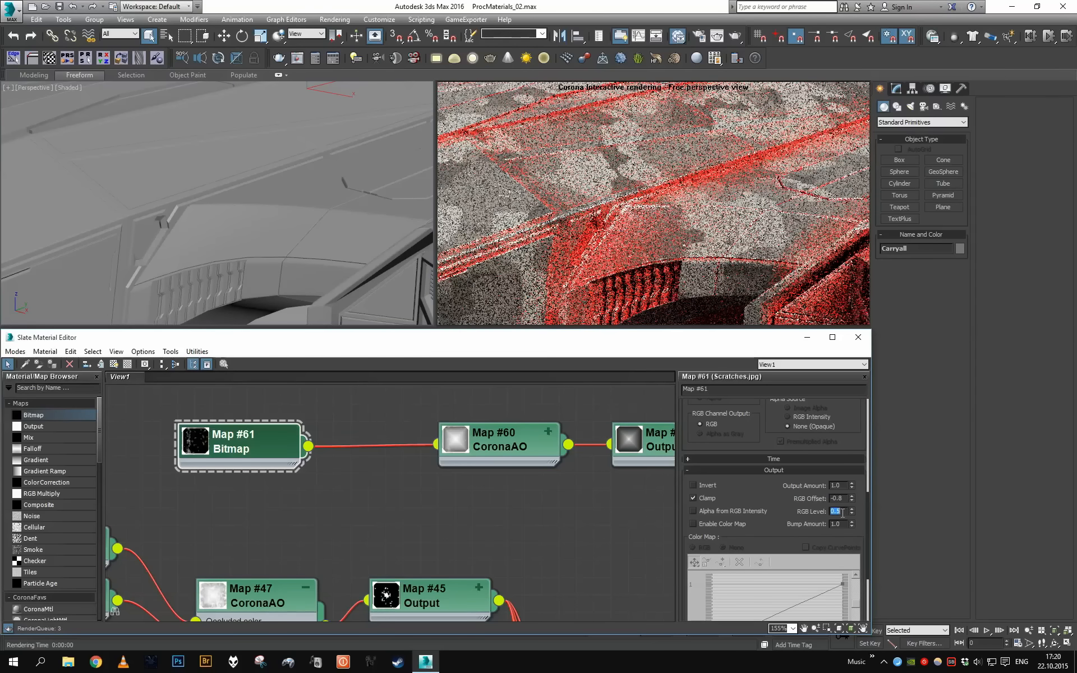
# Try RGB Offset values of 1 and -0.95 on the Scratches bitmap while viewing a closer part of the hull.
pyautogui.moveTo(357, 300); pyautogui.dragTo(170, 202, button='middle')
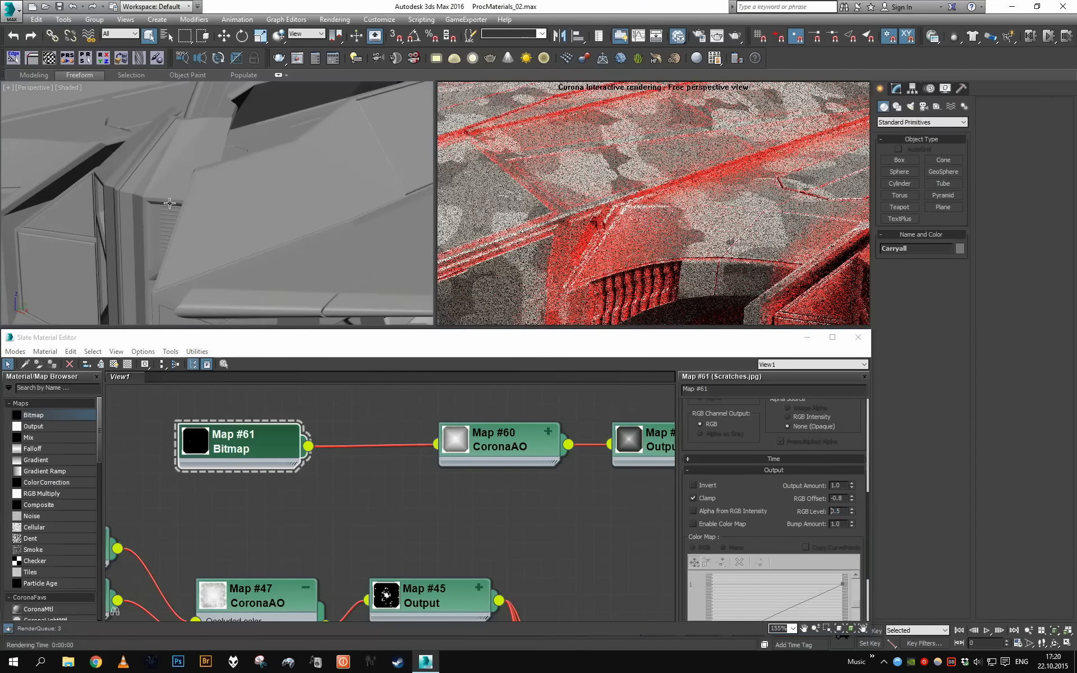
pyautogui.moveTo(350, 245); pyautogui.dragTo(256, 257, button='middle')
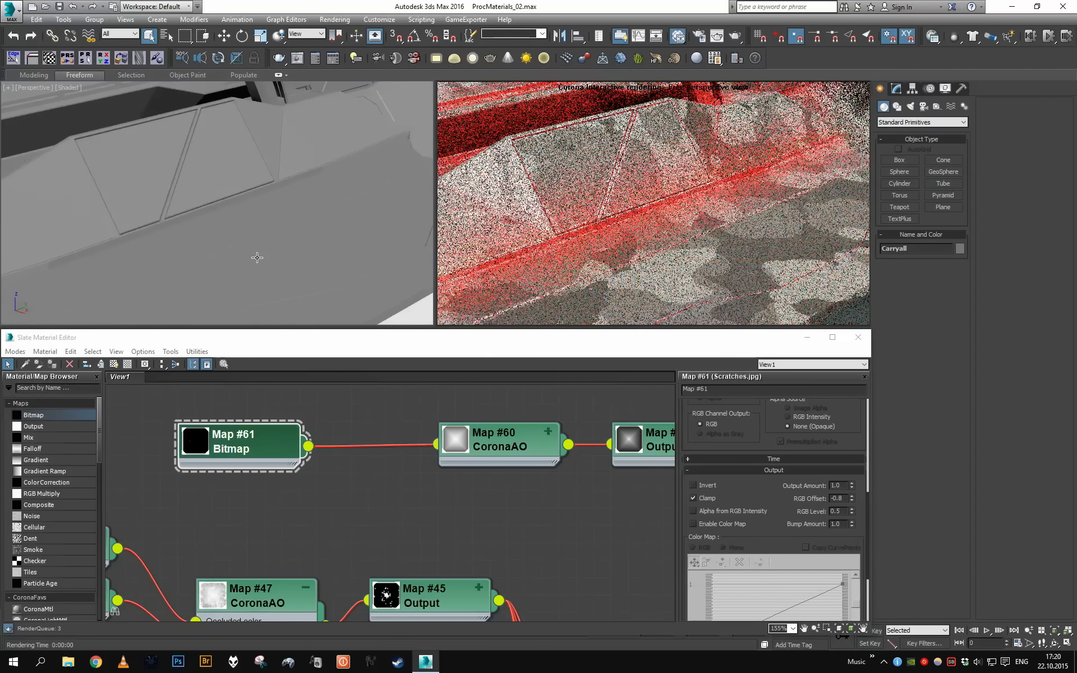
pyautogui.doubleClick(834, 499)
pyautogui.write('1')
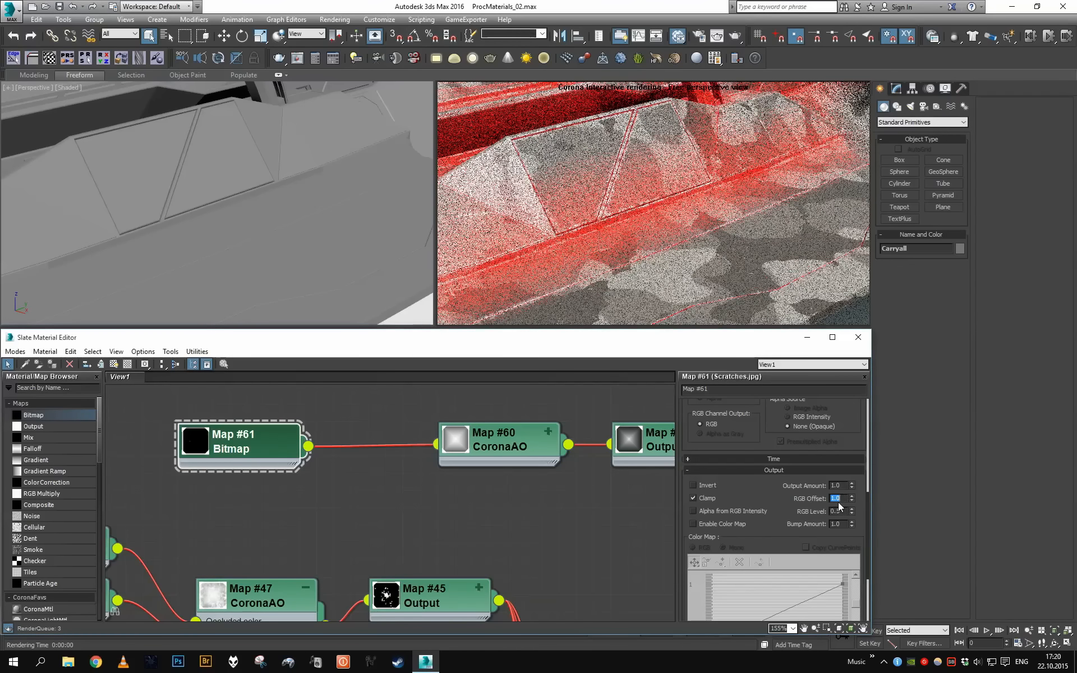
pyautogui.press('Return')
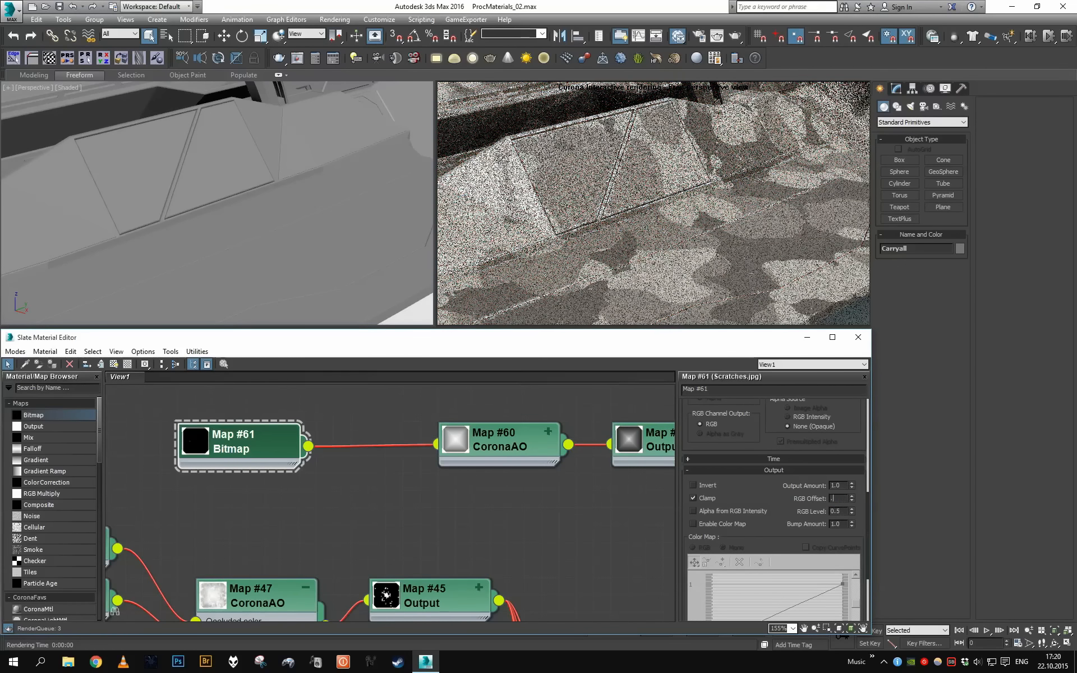
pyautogui.write('-0.9')
pyautogui.press('Return')
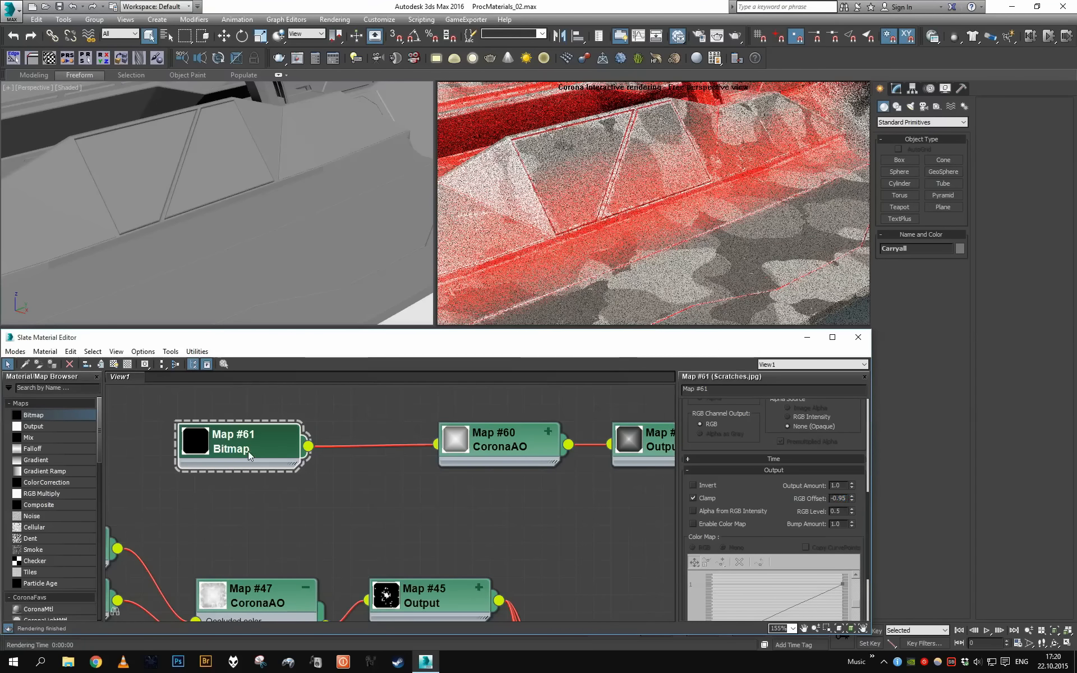
# Show the Scratches bitmap shaded on the spaceship in the viewport to check its mapping.
pyautogui.click(115, 364)
pyautogui.click(275, 256)
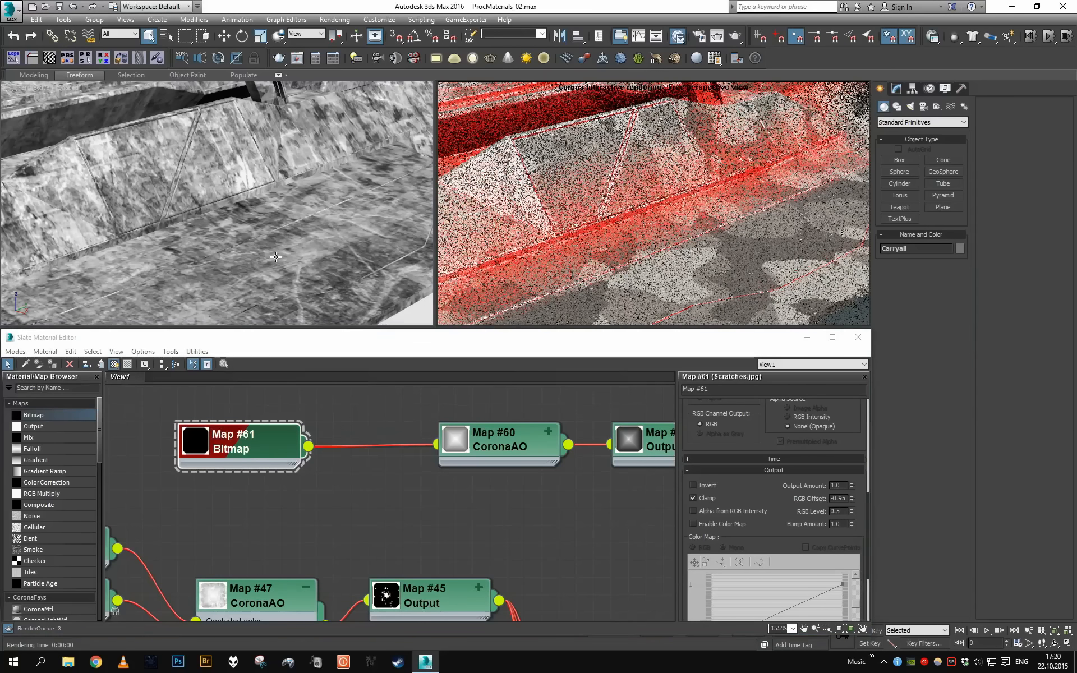
pyautogui.scroll(-4, 275, 256)
# Move the Scratches bitmap's connection to AO Distance on CoronaAO Map #60 and reset its RGB Offset to 0 and RGB Level to 1.
pyautogui.click(548, 432)
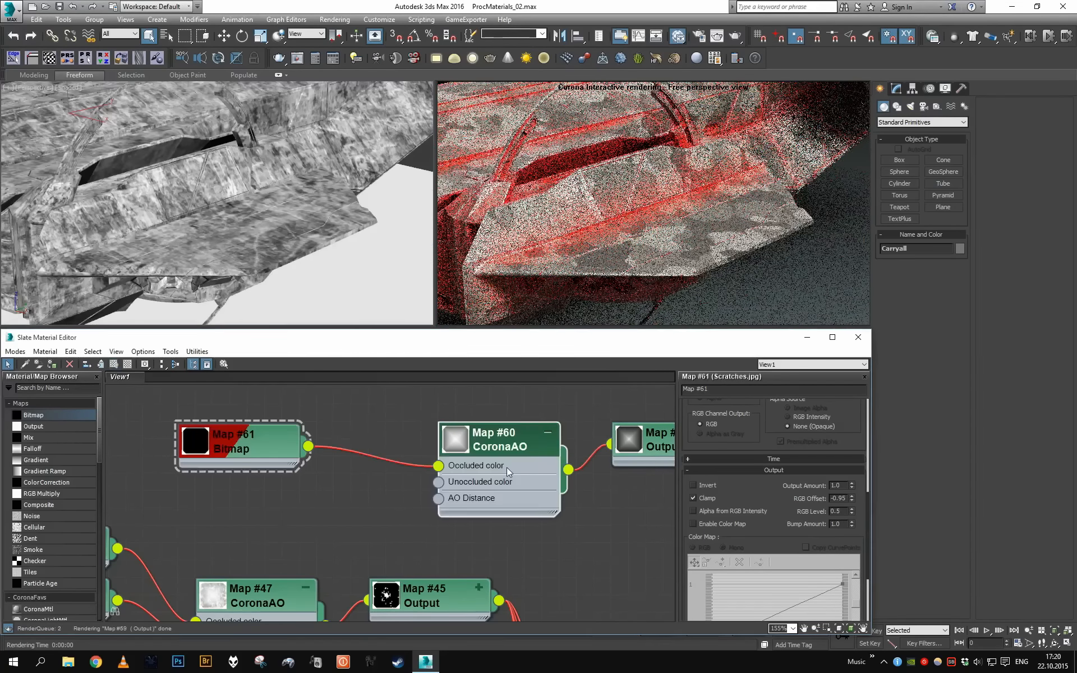
pyautogui.moveTo(438, 465); pyautogui.dragTo(438, 498)
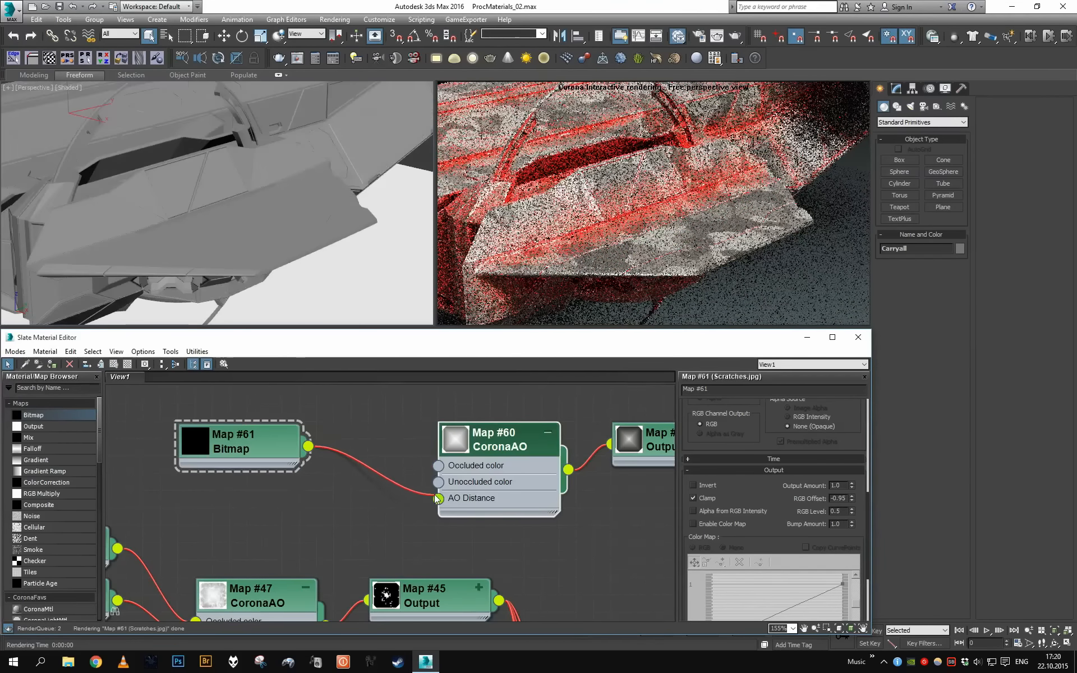
pyautogui.click(269, 449)
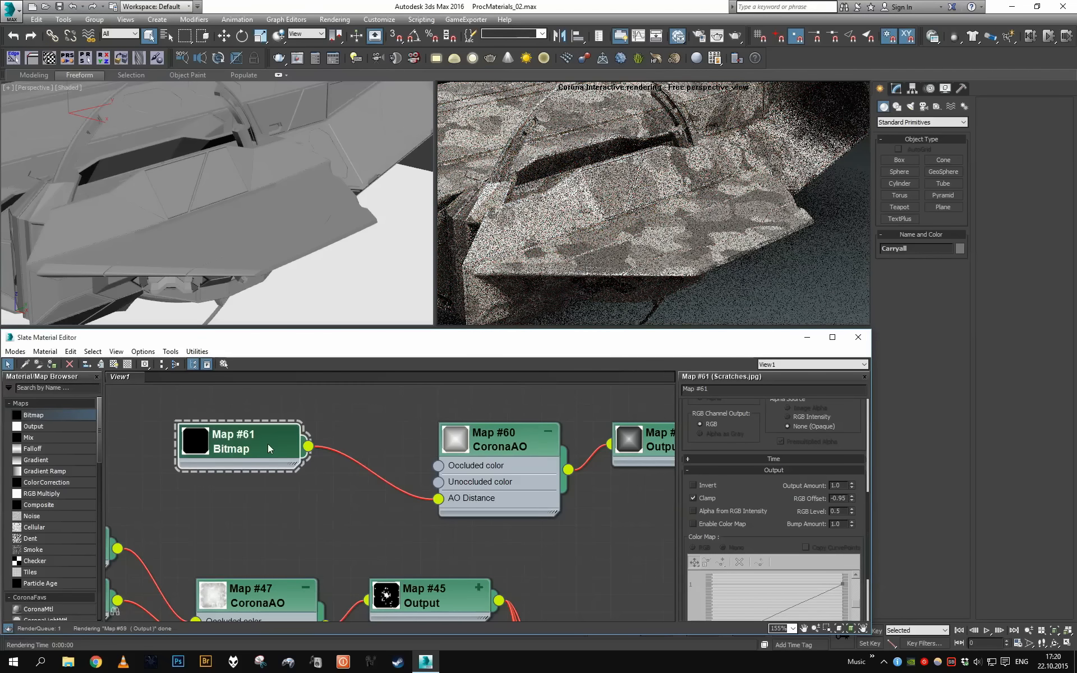
pyautogui.doubleClick(834, 499)
pyautogui.write('0')
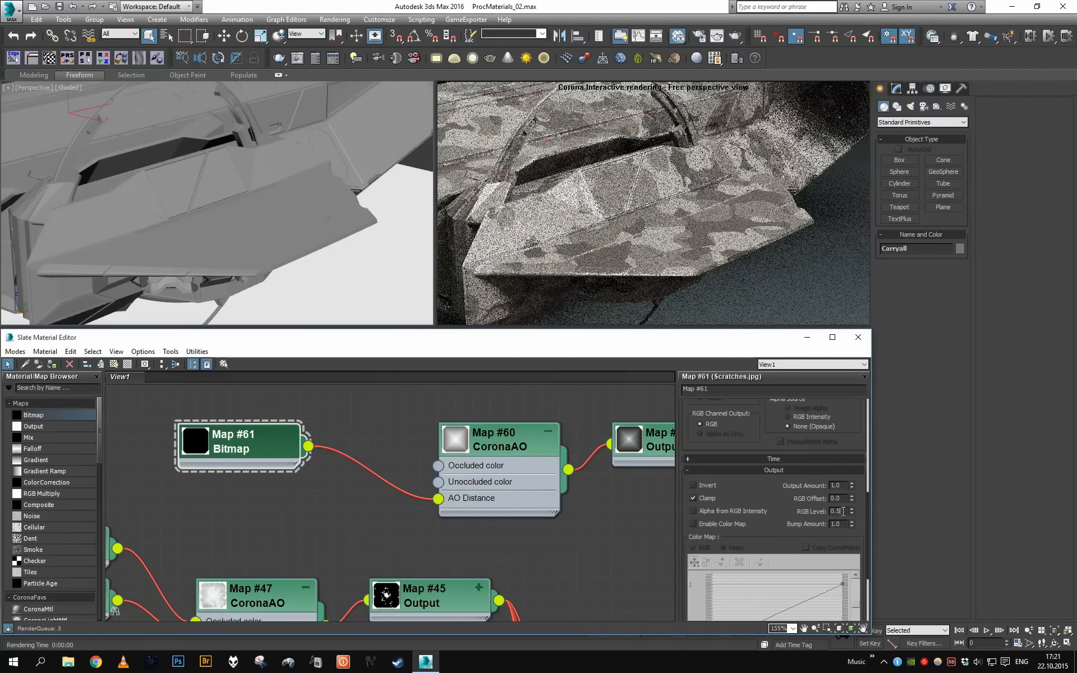
pyautogui.doubleClick(839, 511)
pyautogui.write('1')
pyautogui.press('Return')
pyautogui.scroll(8, 344, 247)
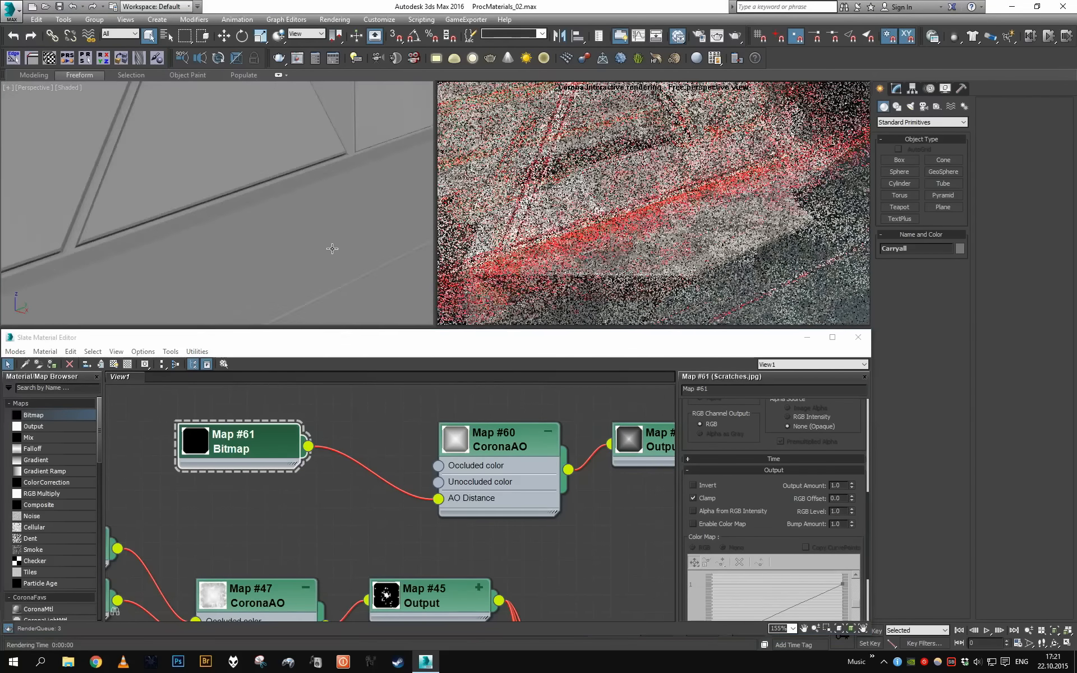
pyautogui.click(548, 431)
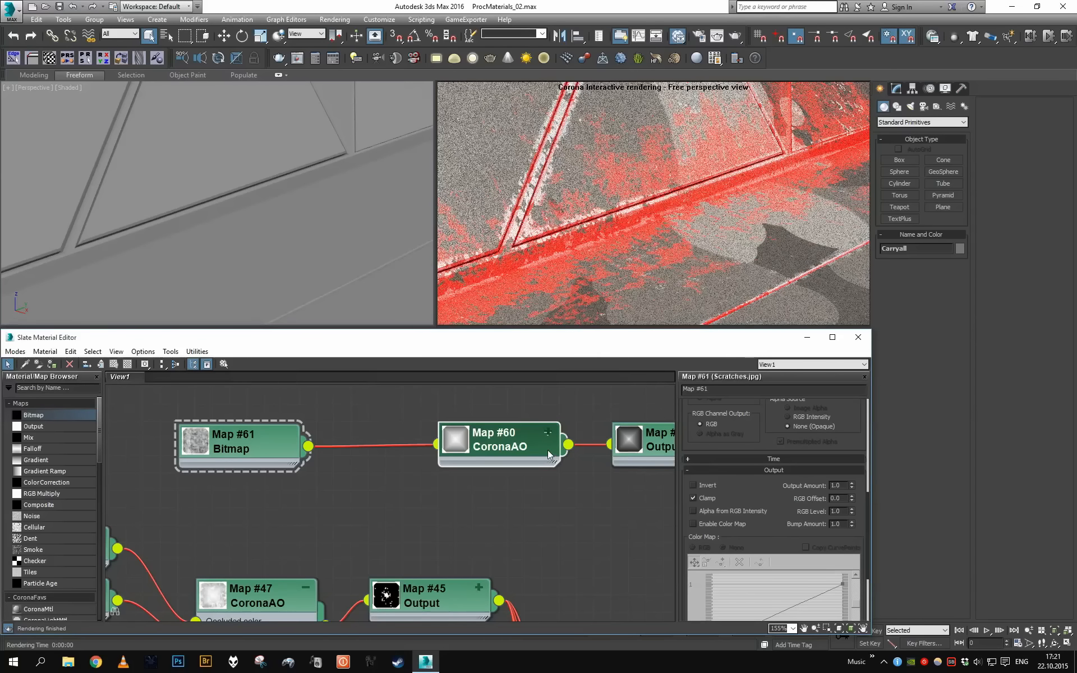
# Examine the AO-masked red layer across the spaceship's hull and the overall node graph.
pyautogui.scroll(-5, 309, 237)
pyautogui.scroll(8, 309, 237)
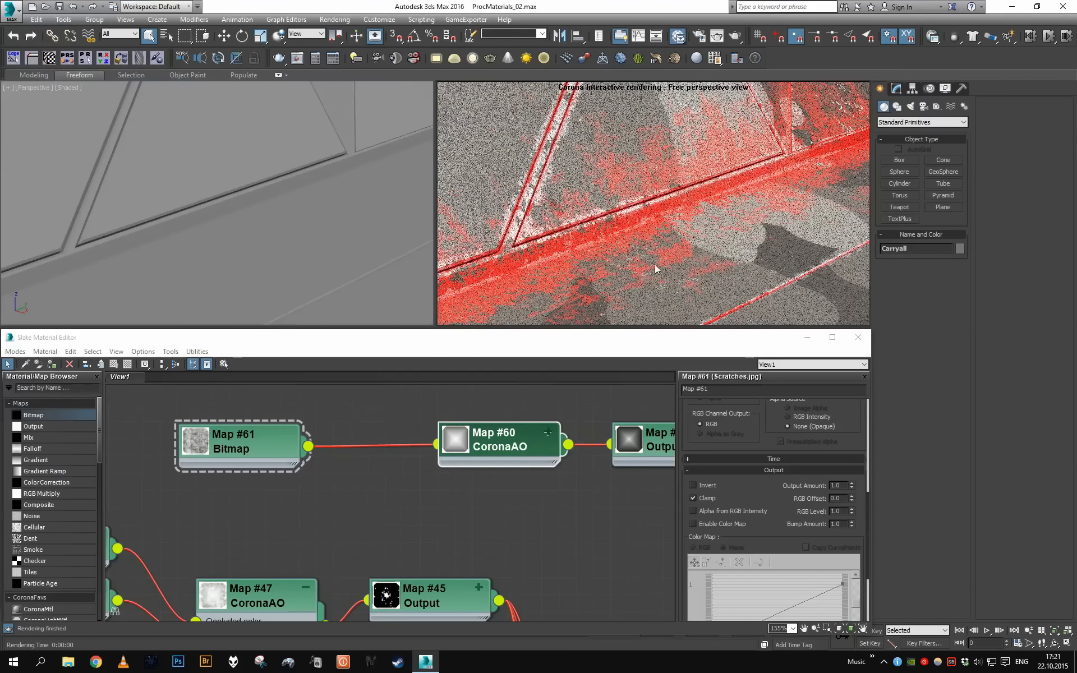
pyautogui.scroll(-8, 301, 476)
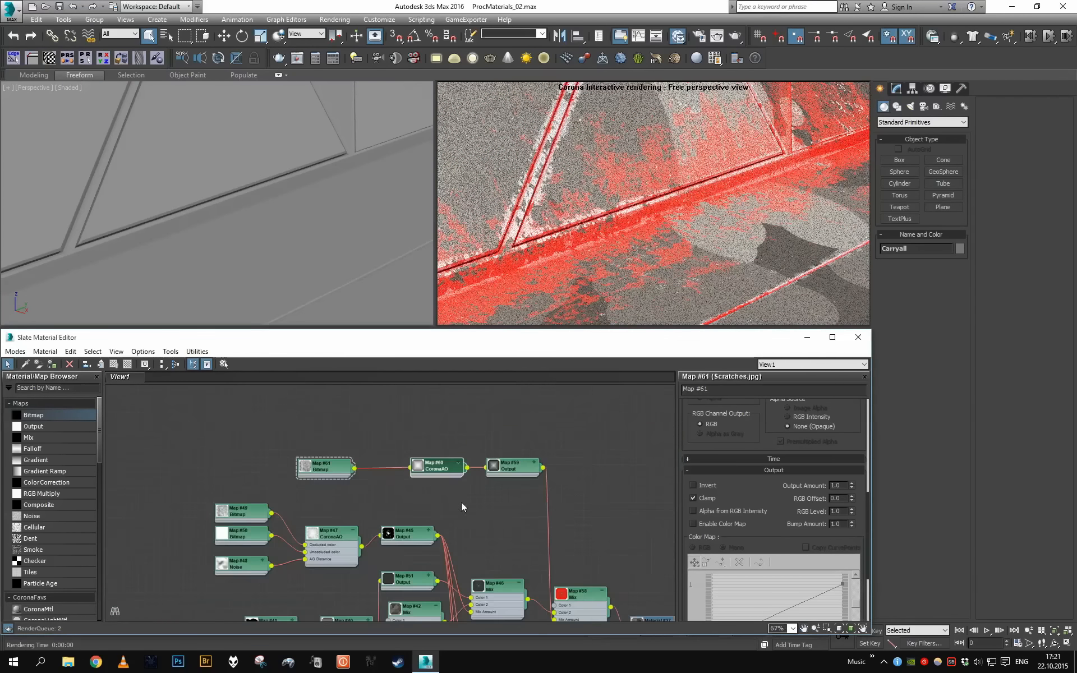
pyautogui.scroll(-5, 371, 247)
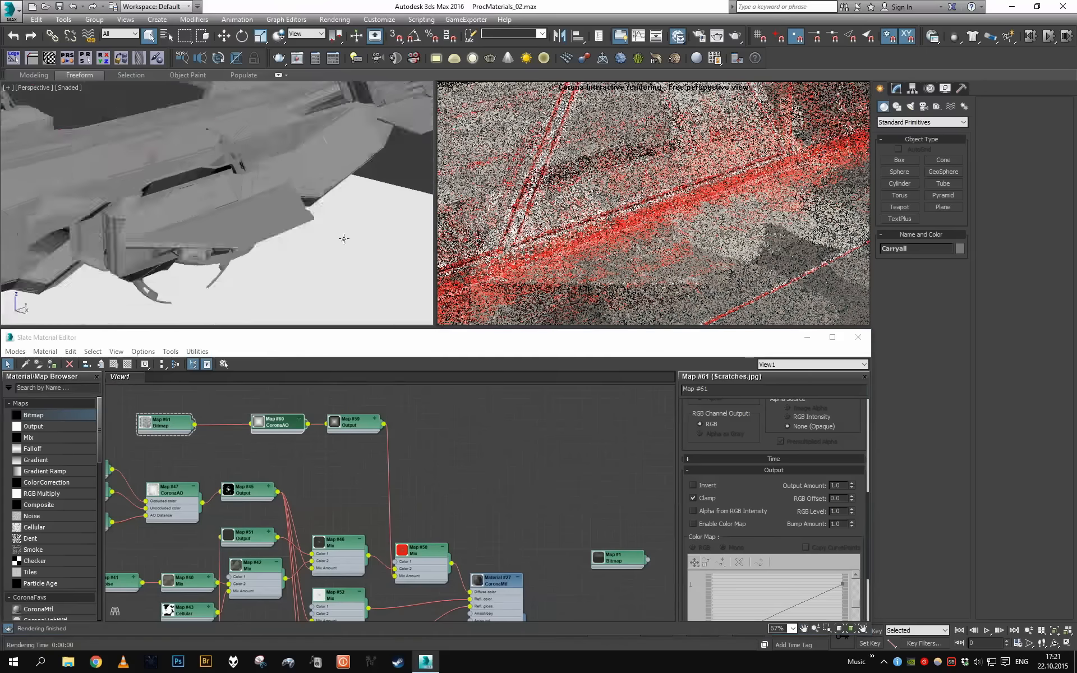
pyautogui.scroll(6, 380, 232)
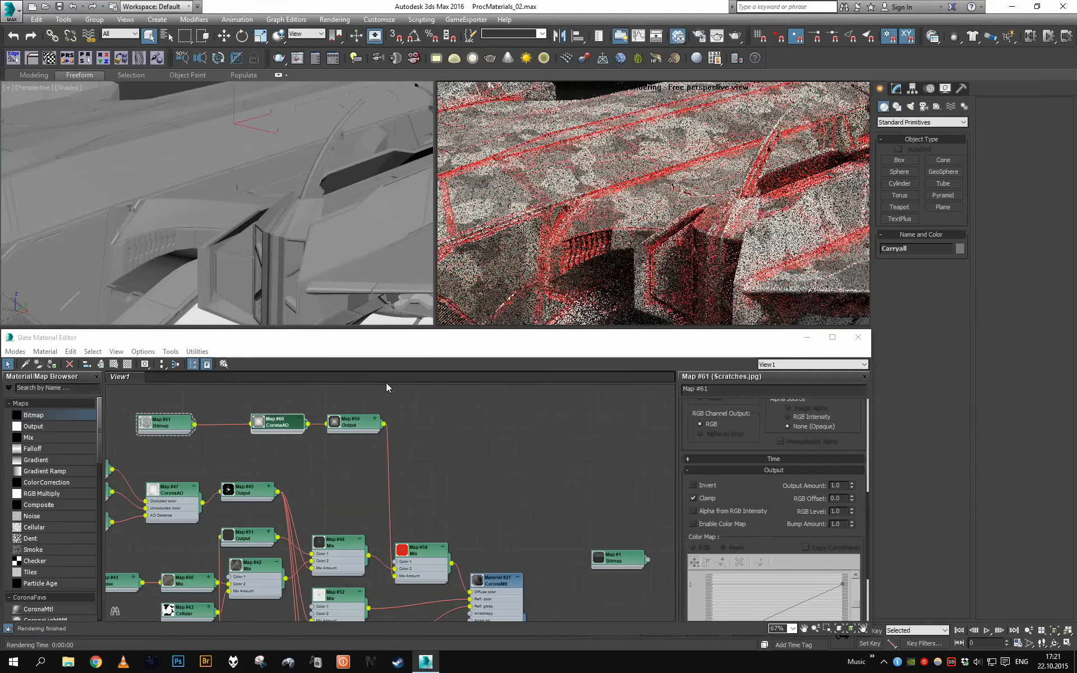
pyautogui.scroll(-1, 425, 473)
pyautogui.scroll(1, 460, 514)
pyautogui.moveTo(477, 560); pyautogui.dragTo(534, 565, button='middle')
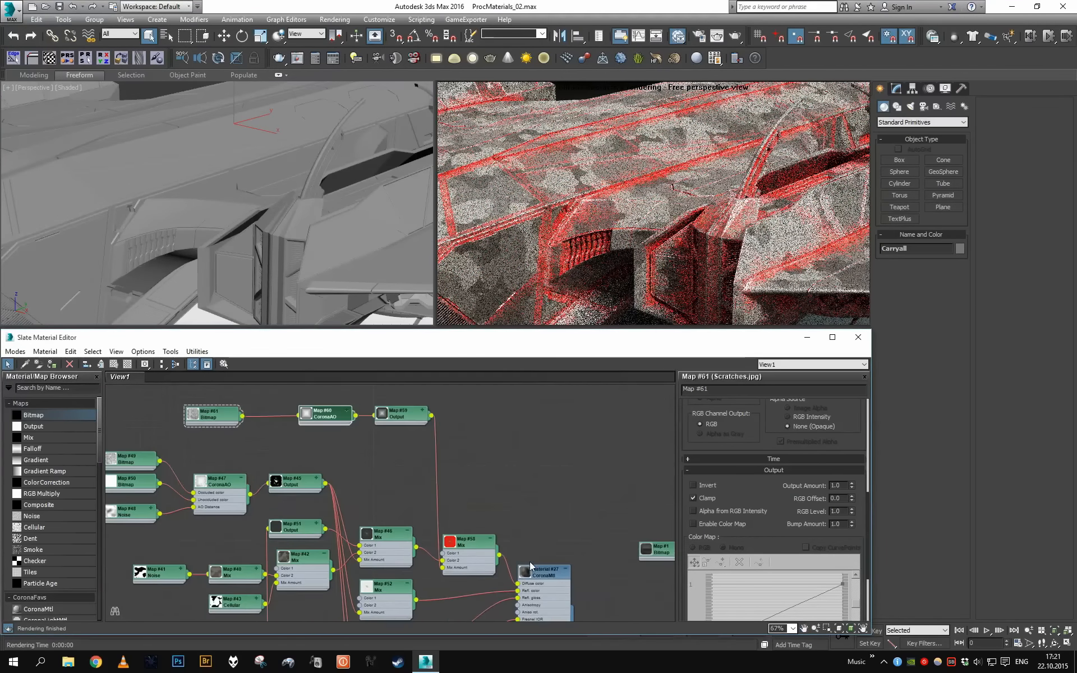
# Add a Bitmap map near the Map #58 Mix and load Combo_02_Darker.jpg from the Bare/Harvester texture folder.
pyautogui.scroll(3, 534, 569)
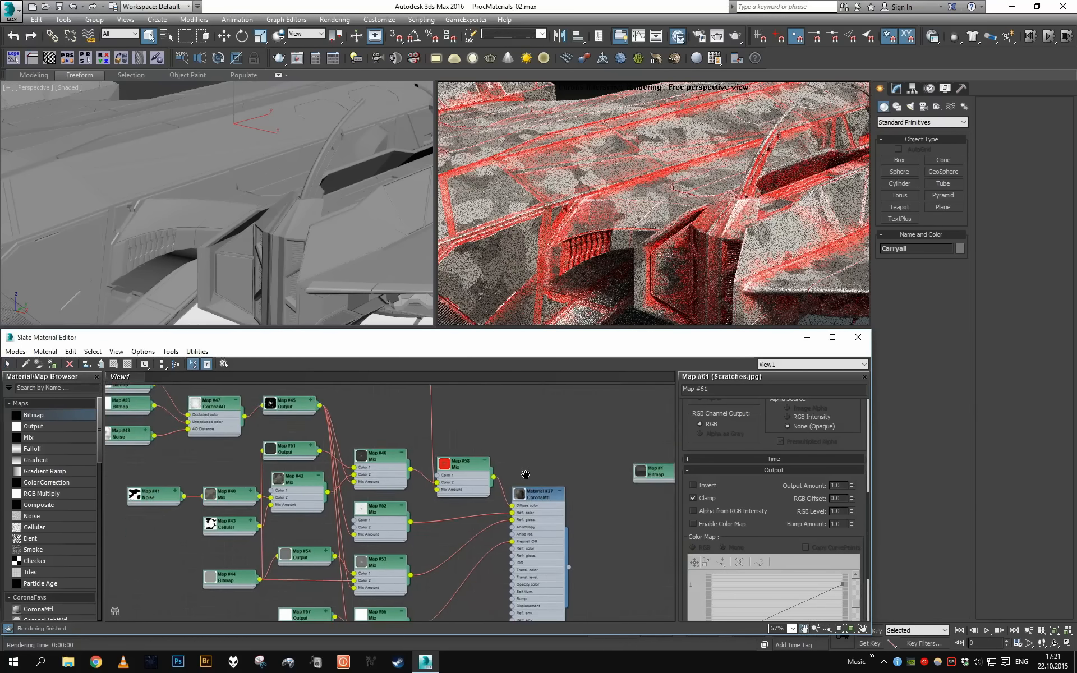
pyautogui.click(430, 447)
pyautogui.moveTo(429, 444); pyautogui.dragTo(542, 510, button='middle')
pyautogui.scroll(1, 542, 509)
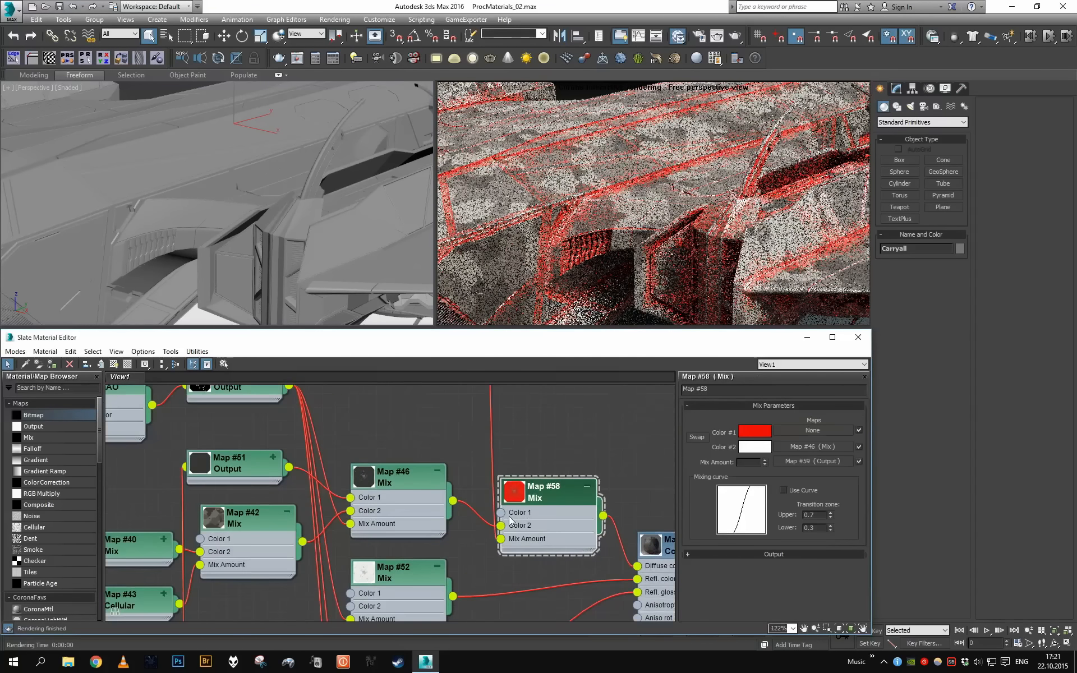
pyautogui.moveTo(65, 415); pyautogui.dragTo(408, 401)
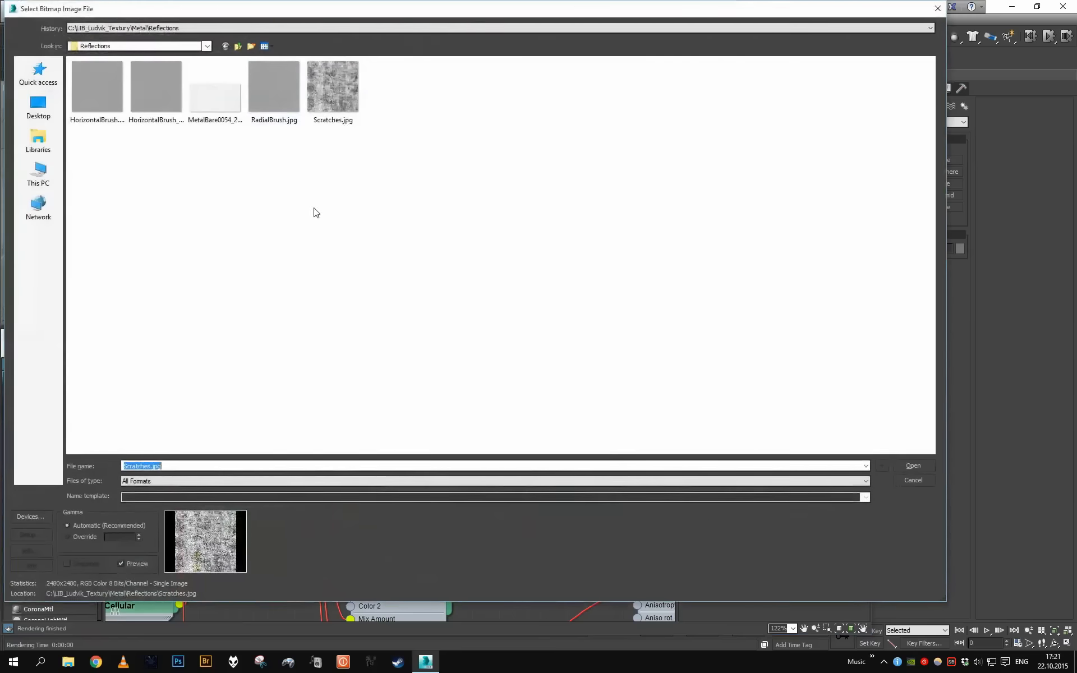
pyautogui.click(227, 47)
pyautogui.doubleClick(101, 82)
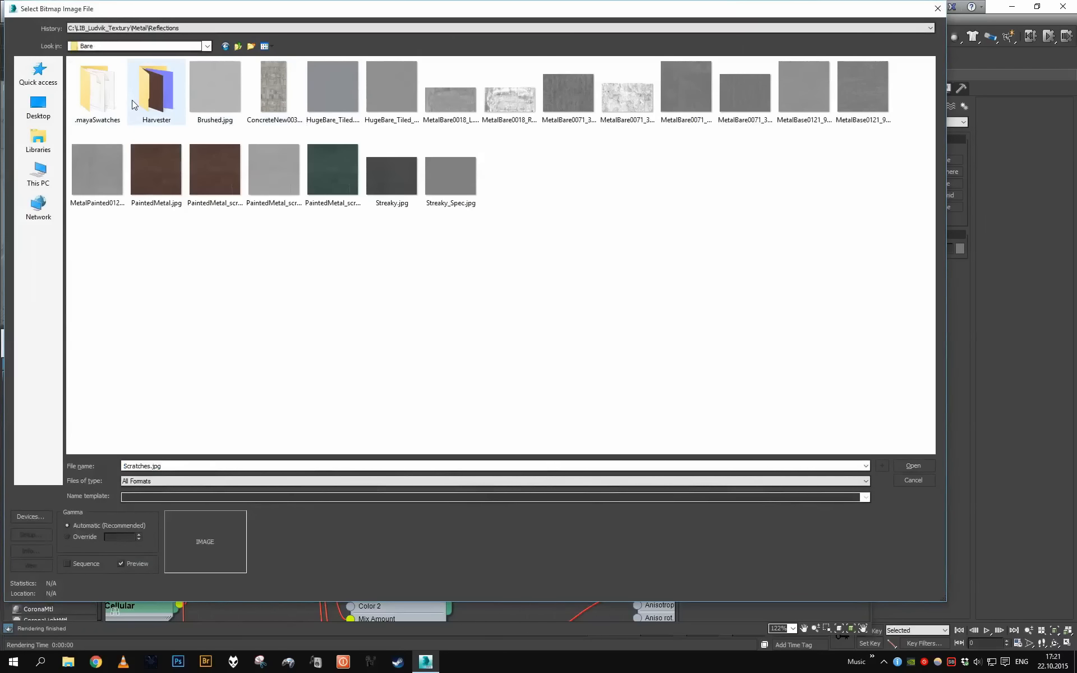
pyautogui.doubleClick(149, 99)
pyautogui.doubleClick(449, 87)
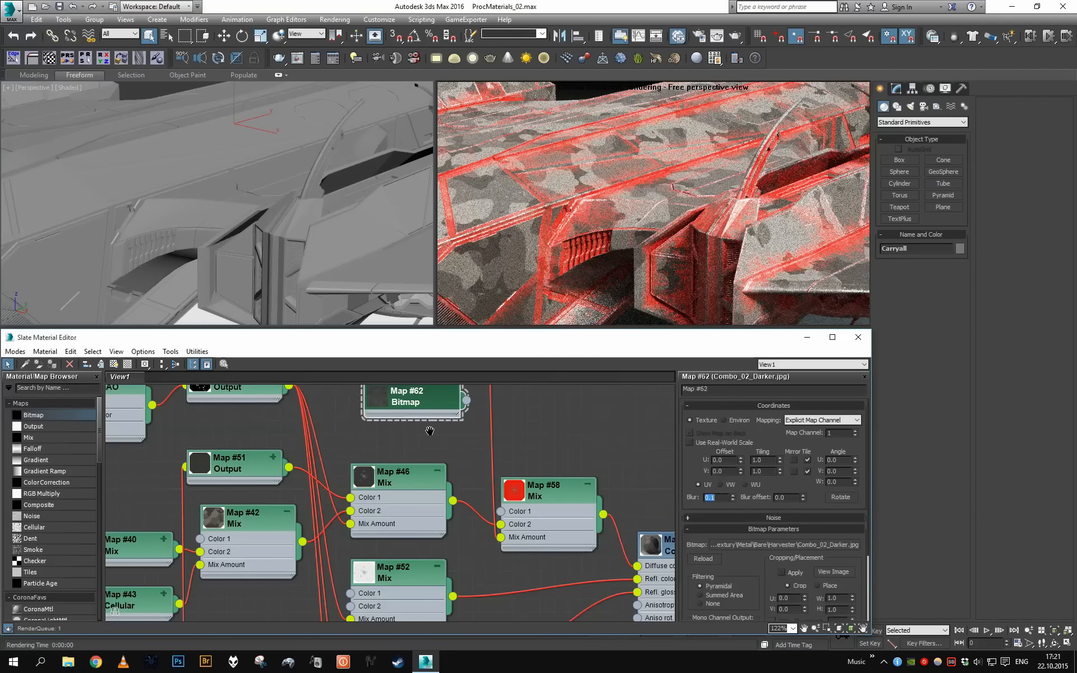
# Connect the Combo_02_Darker bitmap to Color 1 of the Map #58 Mix.
pyautogui.moveTo(429, 431); pyautogui.dragTo(383, 472, button='middle')
pyautogui.moveTo(420, 440); pyautogui.dragTo(454, 552)
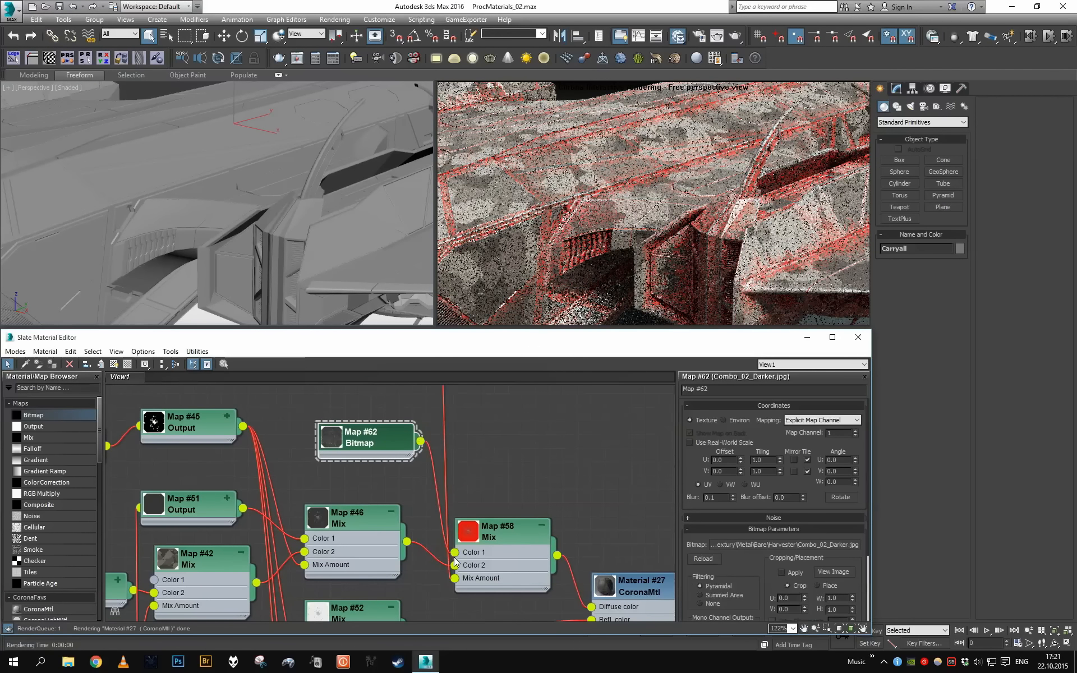
pyautogui.moveTo(350, 476); pyautogui.dragTo(340, 472, button='middle')
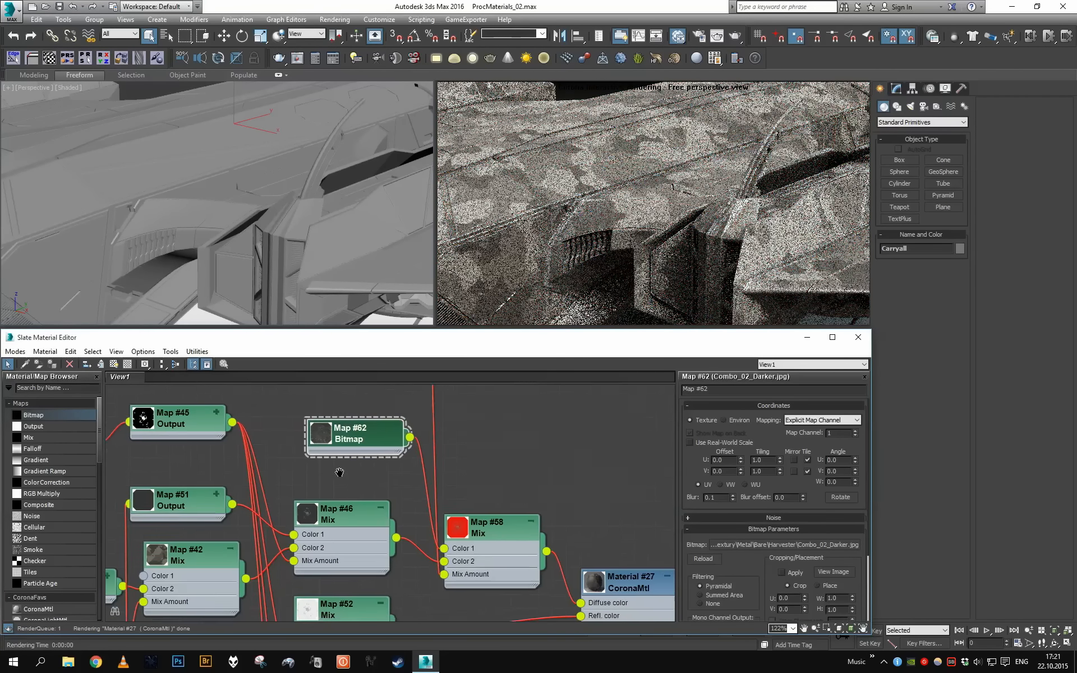
# Duplicate the Map #58 Mix, feed Map #52 into the copy's Color 2 and connect the copy to the CoronaMtl's Refl. color.
pyautogui.scroll(-3, 339, 472)
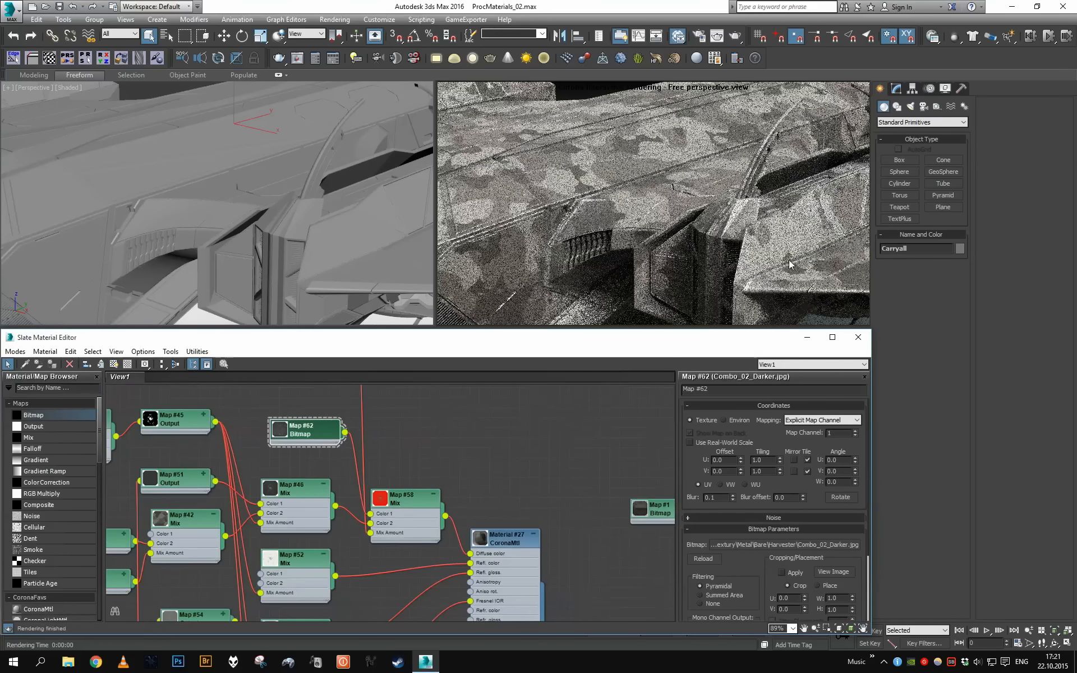
pyautogui.moveTo(502, 490); pyautogui.dragTo(476, 425, button='middle')
pyautogui.scroll(2, 463, 435)
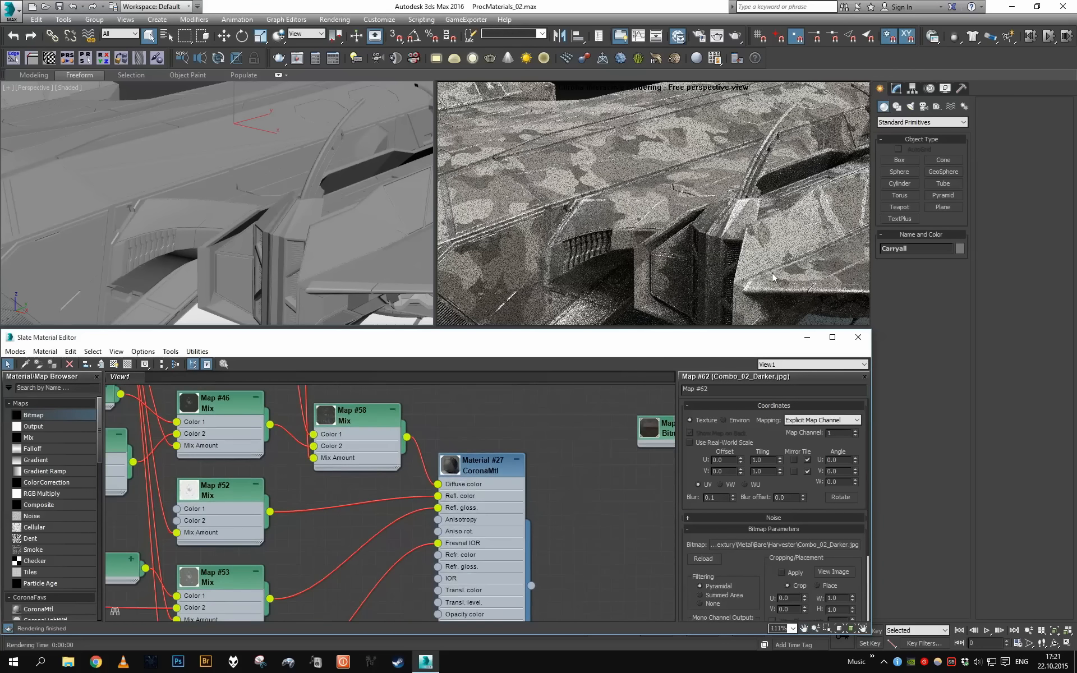
pyautogui.scroll(1, 462, 444)
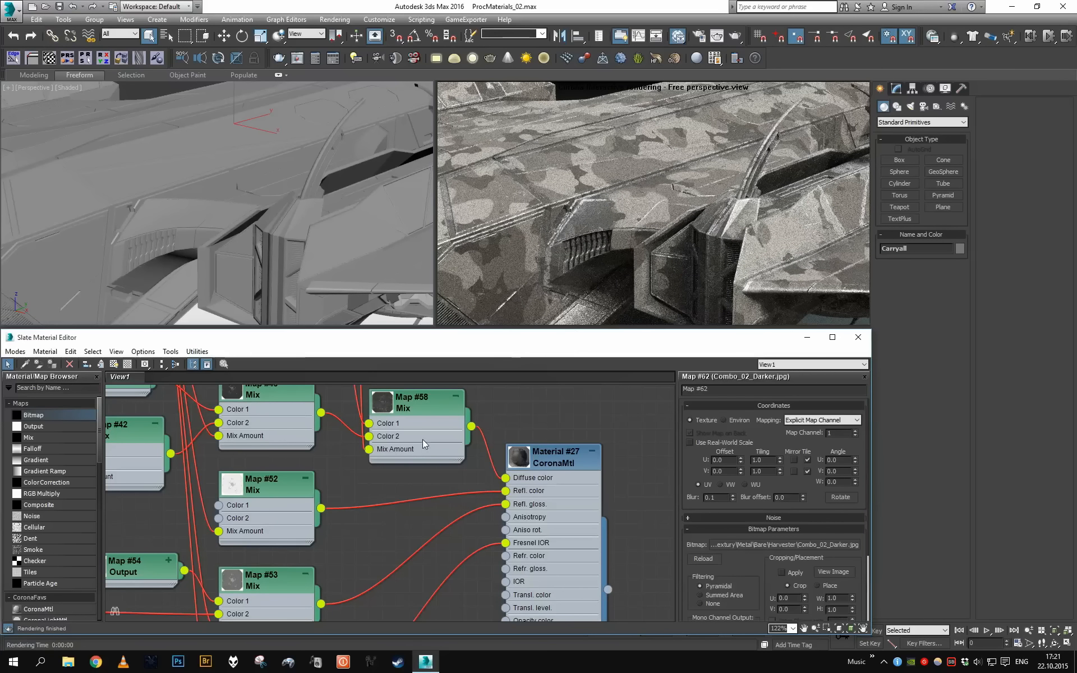
pyautogui.keyDown('shift'); pyautogui.moveTo(432, 434); pyautogui.dragTo(432, 516); pyautogui.keyUp('shift')
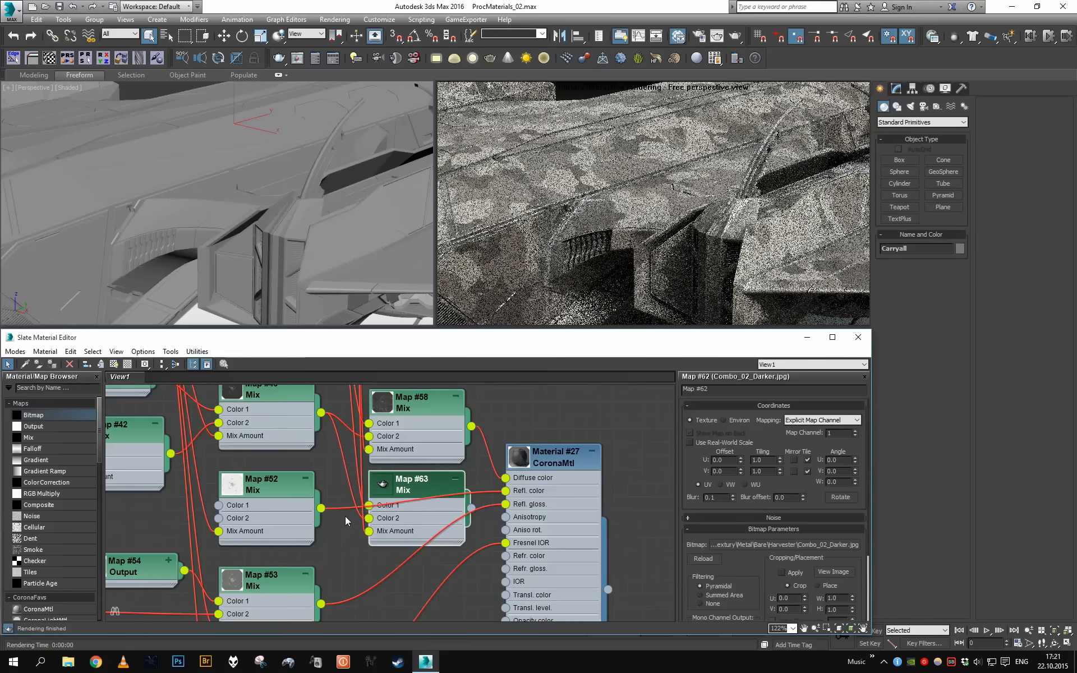
pyautogui.moveTo(396, 527); pyautogui.dragTo(390, 532)
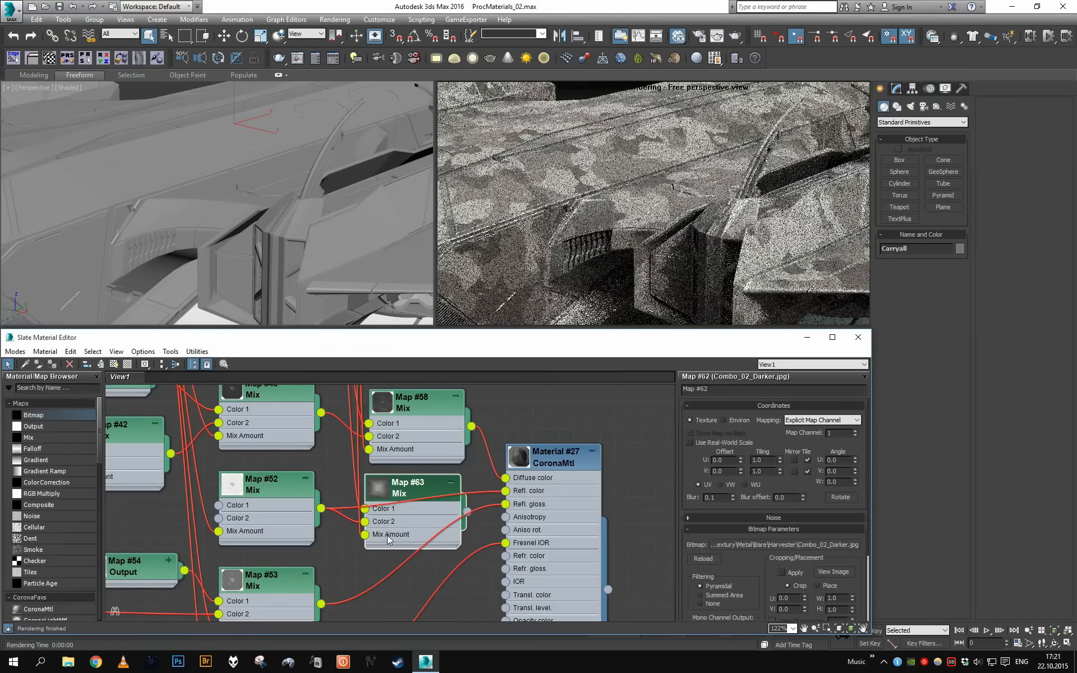
pyautogui.moveTo(471, 508); pyautogui.dragTo(506, 490)
# Disconnect the bitmap from Color 1 of the Map #63 Mix and set that colour to a dark grey with value 16.
pyautogui.doubleClick(380, 513)
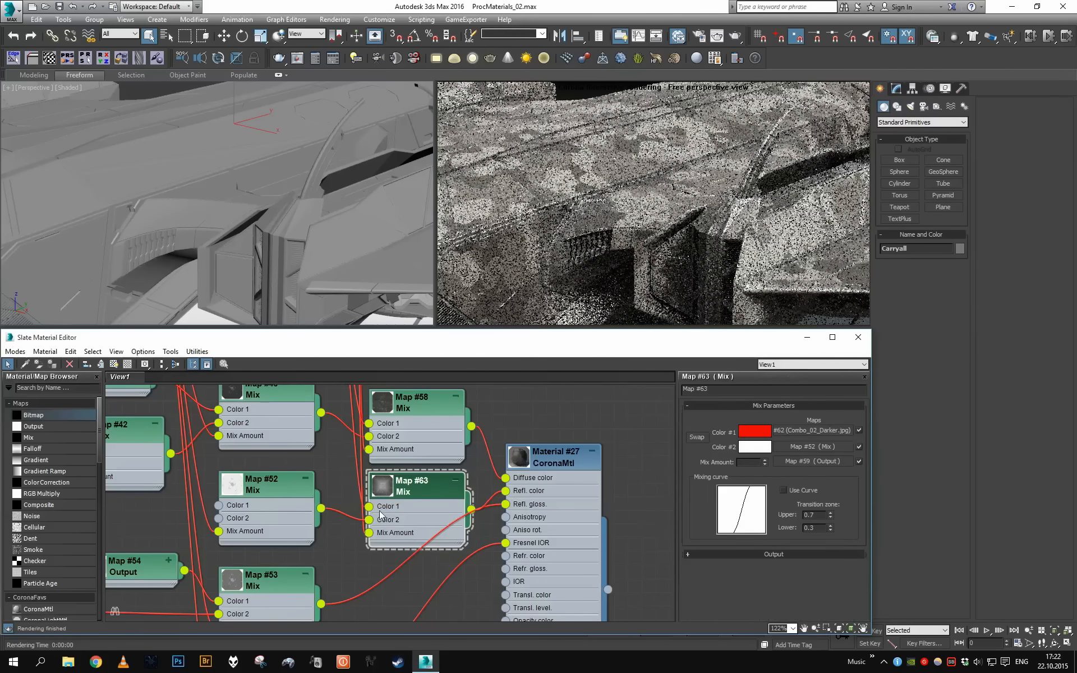
pyautogui.moveTo(371, 508); pyautogui.dragTo(348, 498)
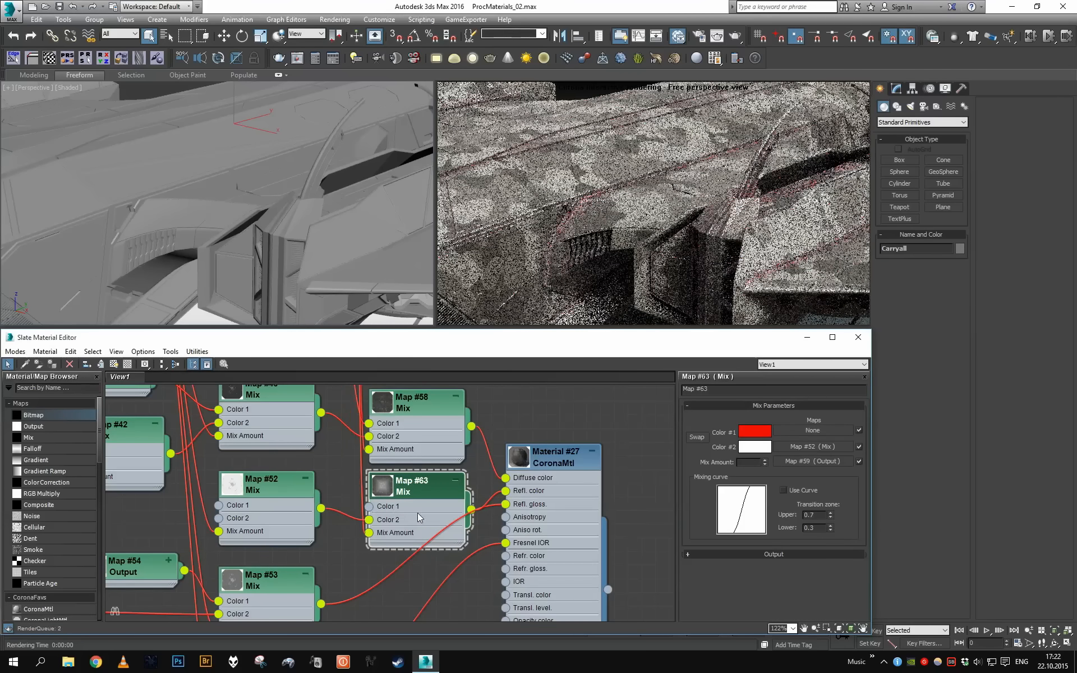
pyautogui.click(760, 434)
pyautogui.moveTo(430, 120); pyautogui.dragTo(355, 122)
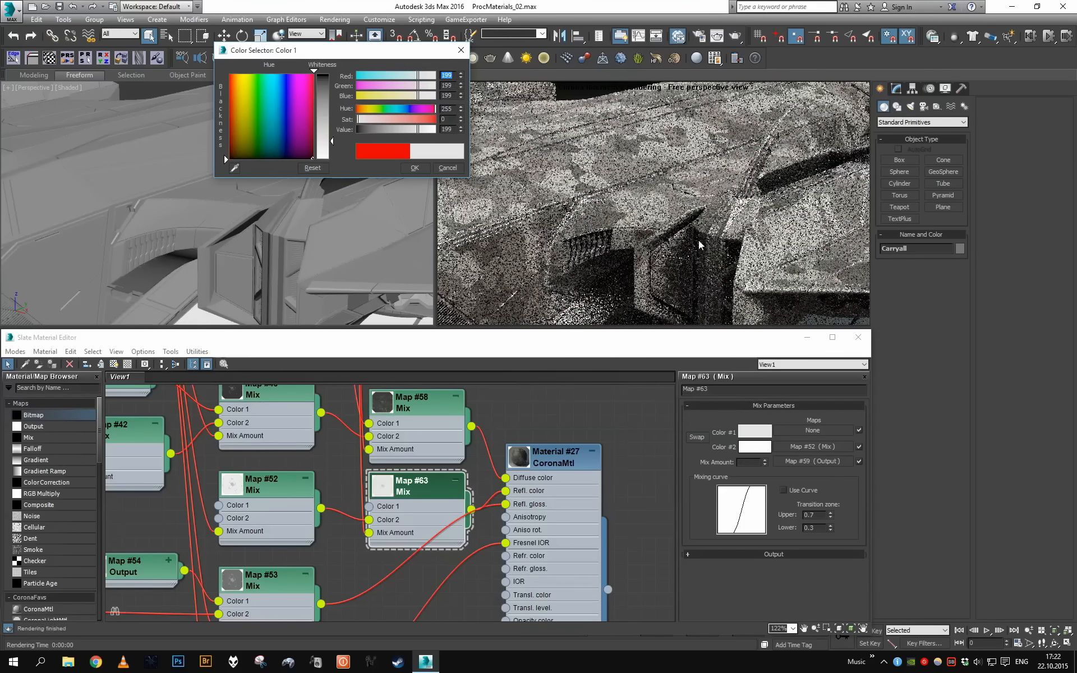
pyautogui.press('Return')
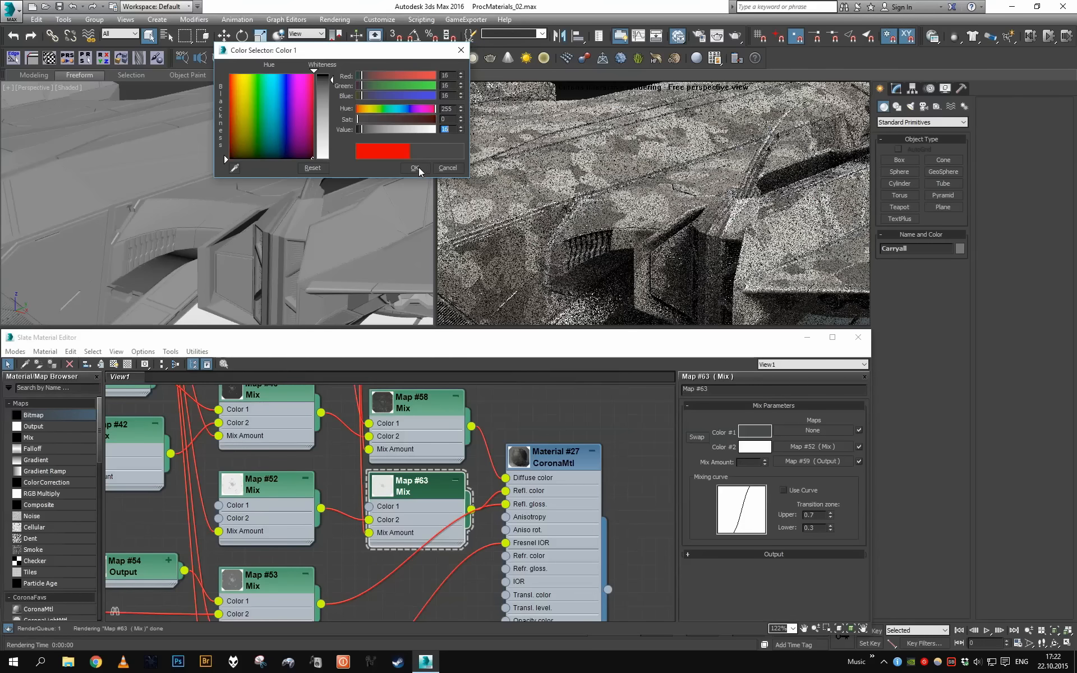
pyautogui.click(415, 168)
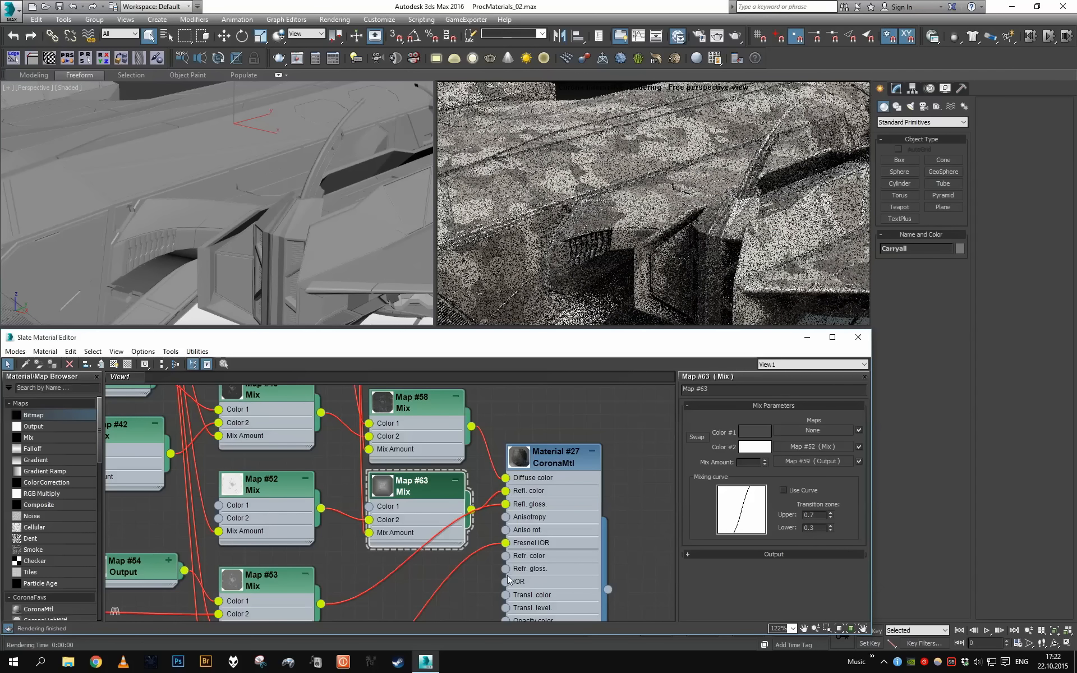
# Duplicate the Map #63 Mix, connect the copy to the CoronaMtl's Refl. gloss. and feed Map #53 into its Color 2.
pyautogui.scroll(-3, 508, 580)
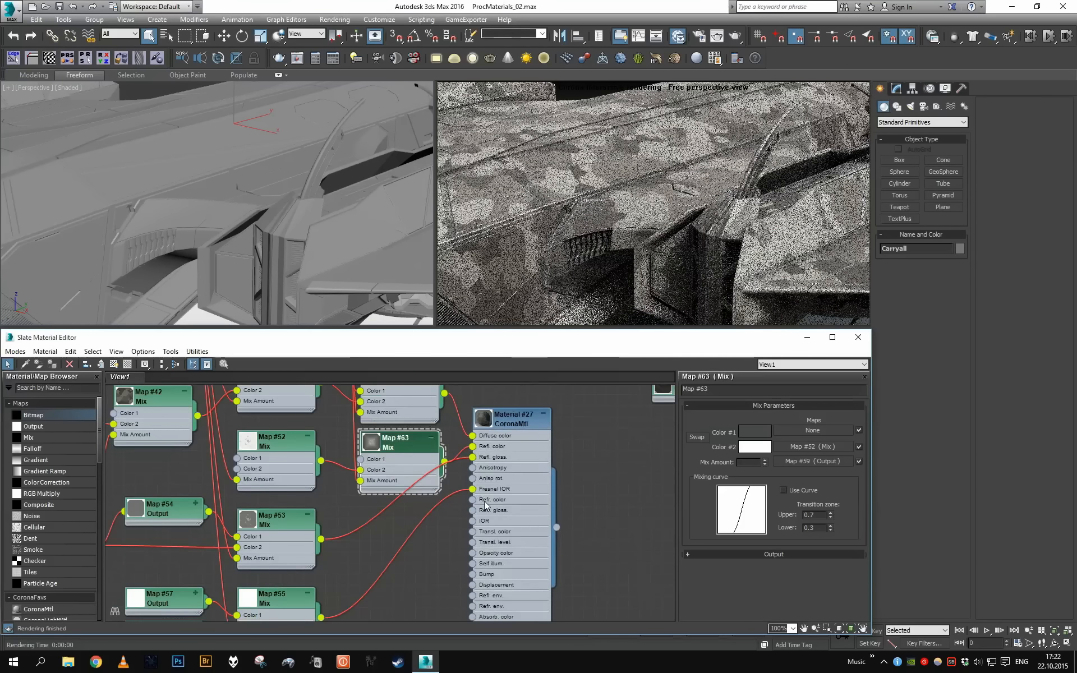
pyautogui.scroll(1, 486, 504)
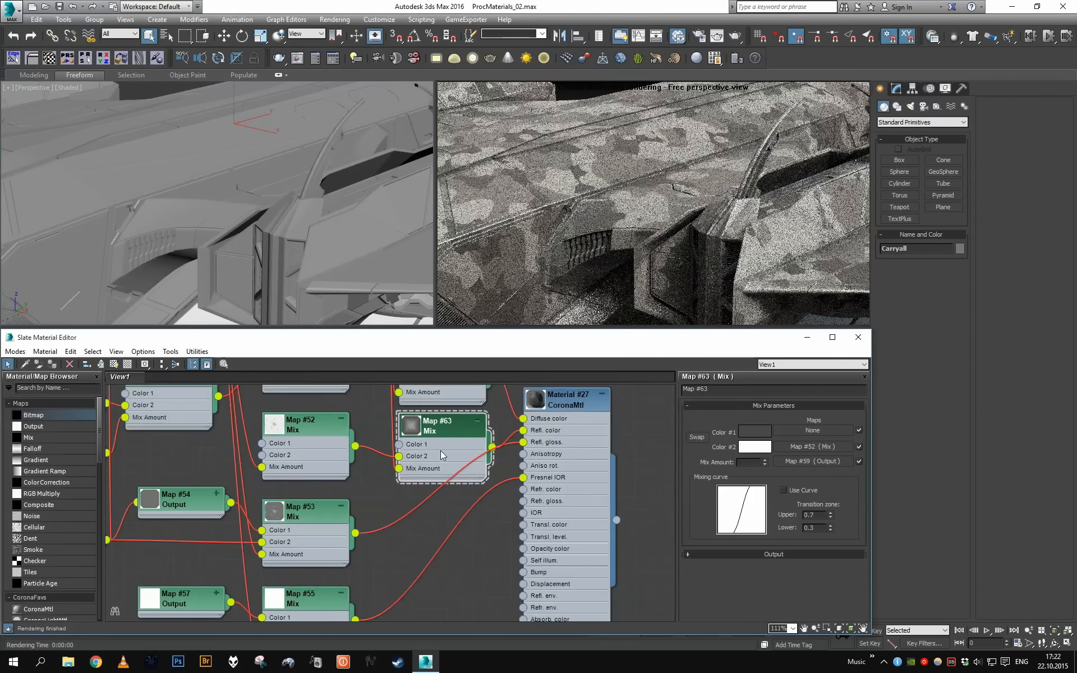
pyautogui.keyDown('shift'); pyautogui.moveTo(433, 468); pyautogui.dragTo(523, 442); pyautogui.keyUp('shift')
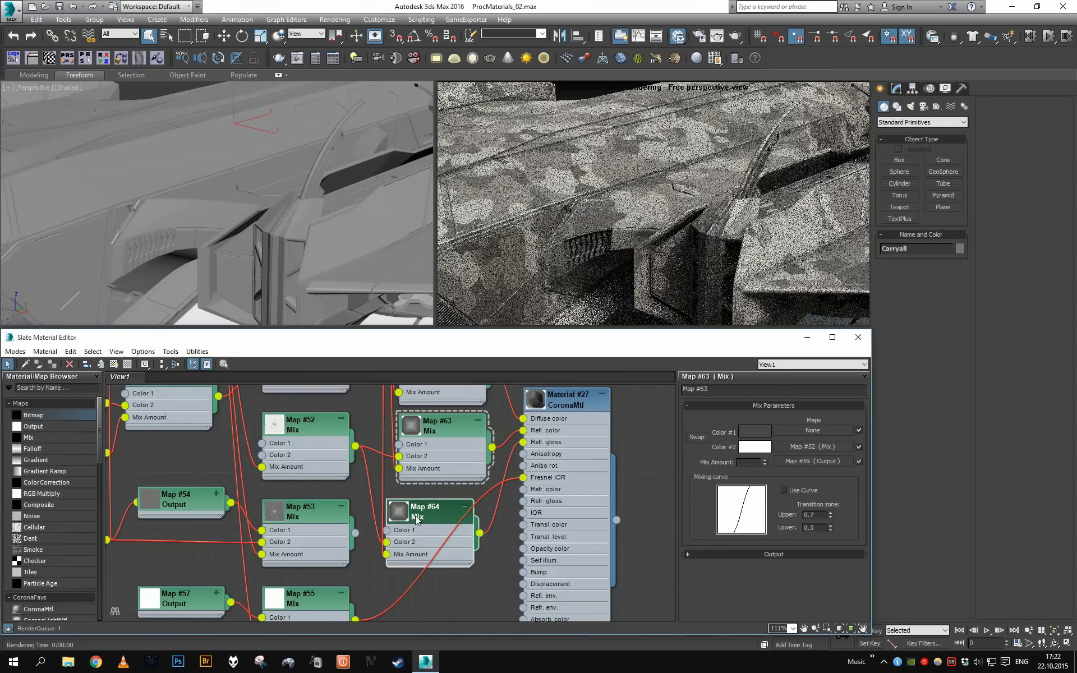
pyautogui.moveTo(428, 516); pyautogui.dragTo(440, 516)
pyautogui.moveTo(354, 533); pyautogui.dragTo(398, 542)
# Move the Map #53 and Map #55 Mix nodes with their Output maps lower in the graph to free space above them.
pyautogui.scroll(-1, 432, 495)
pyautogui.moveTo(219, 523); pyautogui.dragTo(367, 477, button='middle')
pyautogui.scroll(-1, 432, 495)
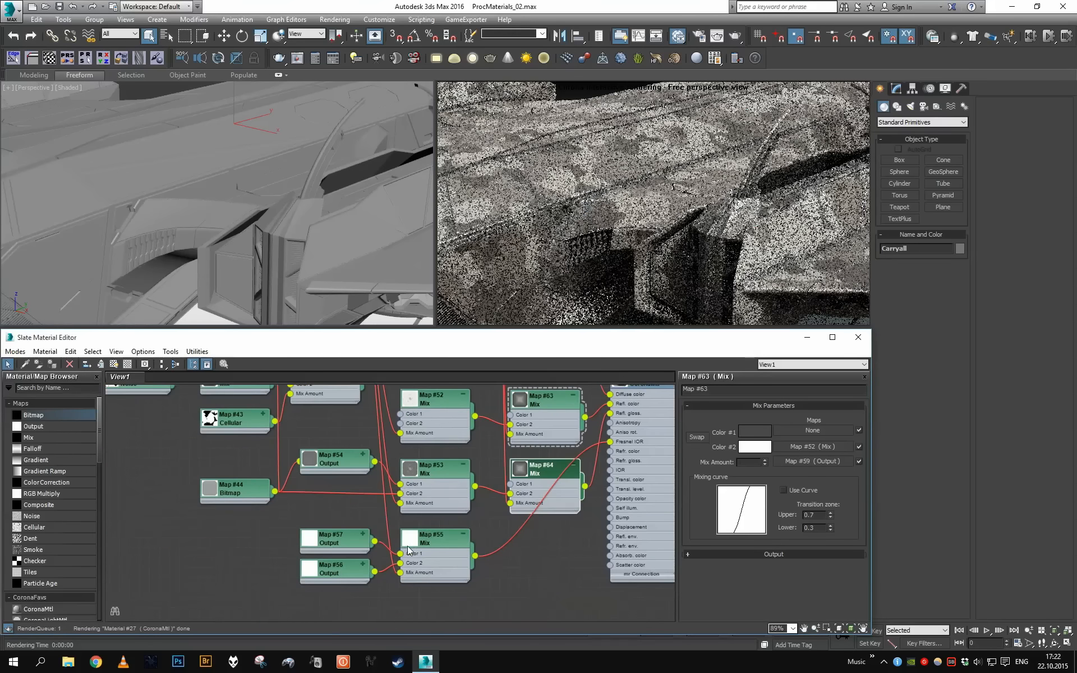
pyautogui.scroll(-1, 367, 477)
pyautogui.moveTo(351, 596); pyautogui.dragTo(436, 484)
pyautogui.moveTo(435, 493); pyautogui.dragTo(436, 537)
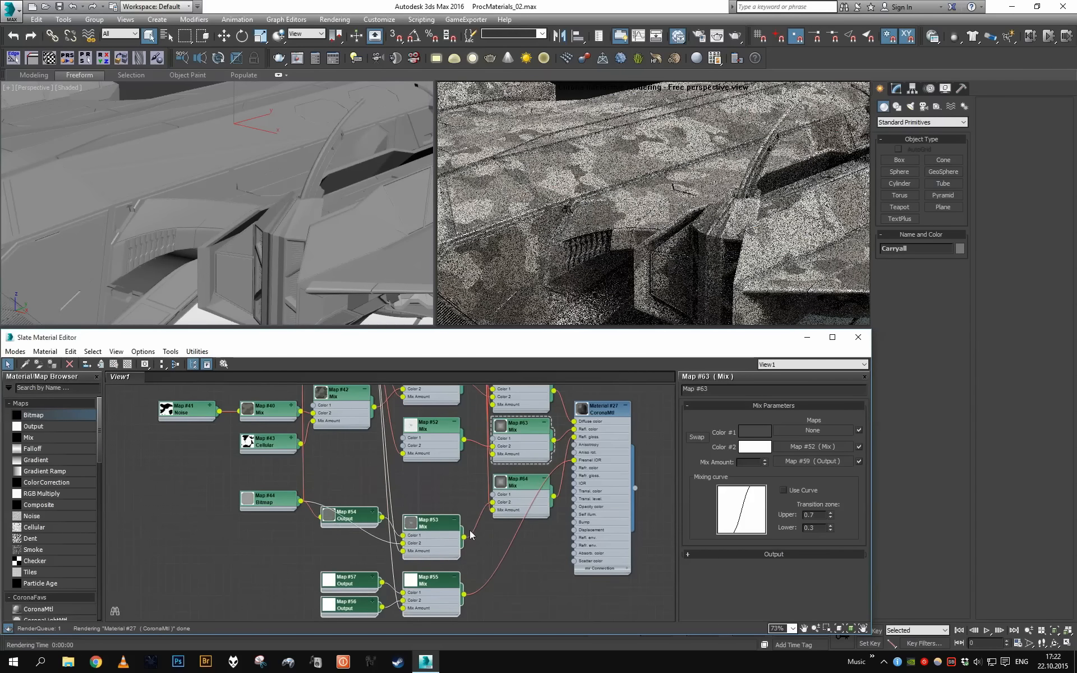
# Duplicate the Map #54 Output, set the copy's RGB Level to 0.1 and connect it to Color 1 of the Map #64 Mix.
pyautogui.keyDown('shift'); pyautogui.moveTo(362, 517); pyautogui.dragTo(428, 485); pyautogui.keyUp('shift')
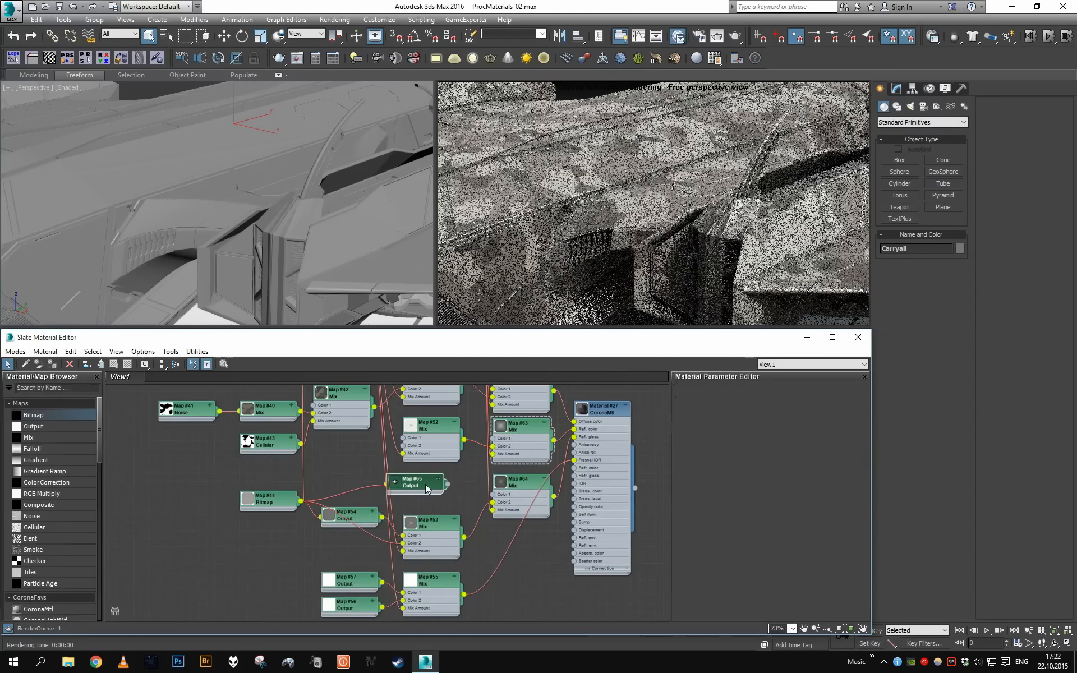
pyautogui.click(793, 457)
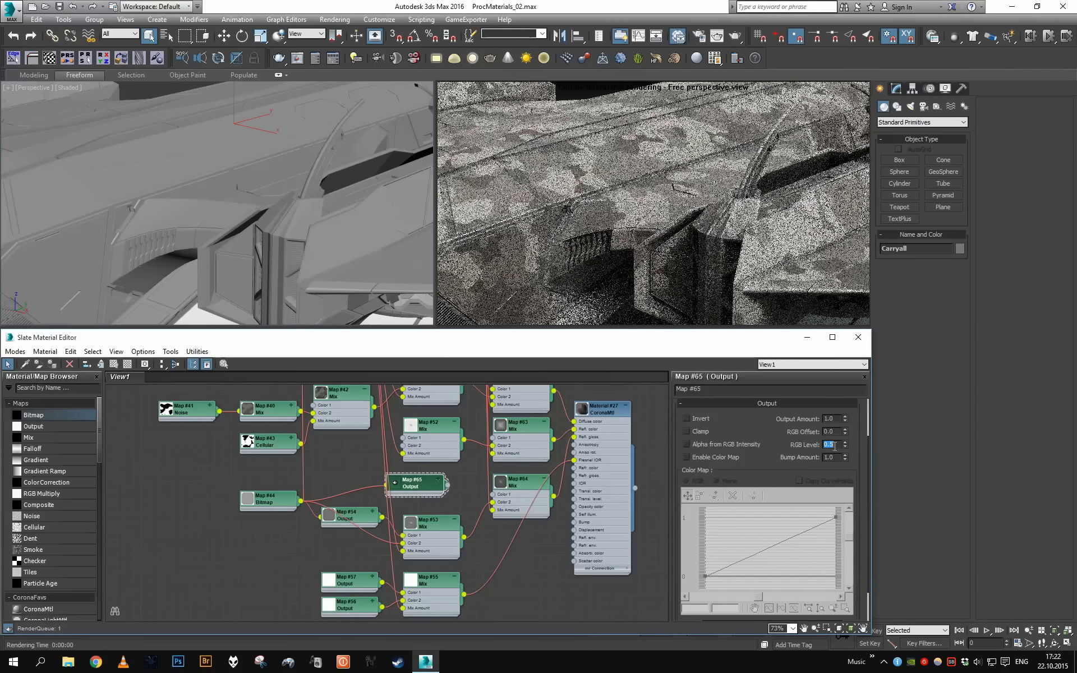
pyautogui.press('Return')
pyautogui.scroll(3, 493, 493)
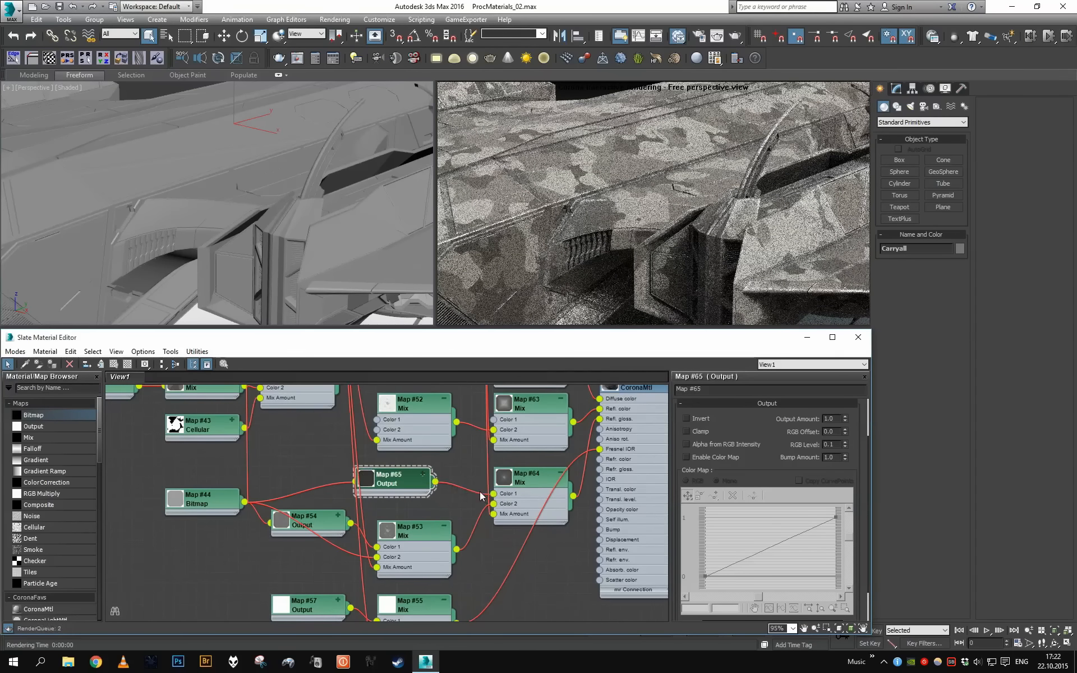
pyautogui.moveTo(437, 492); pyautogui.dragTo(459, 503)
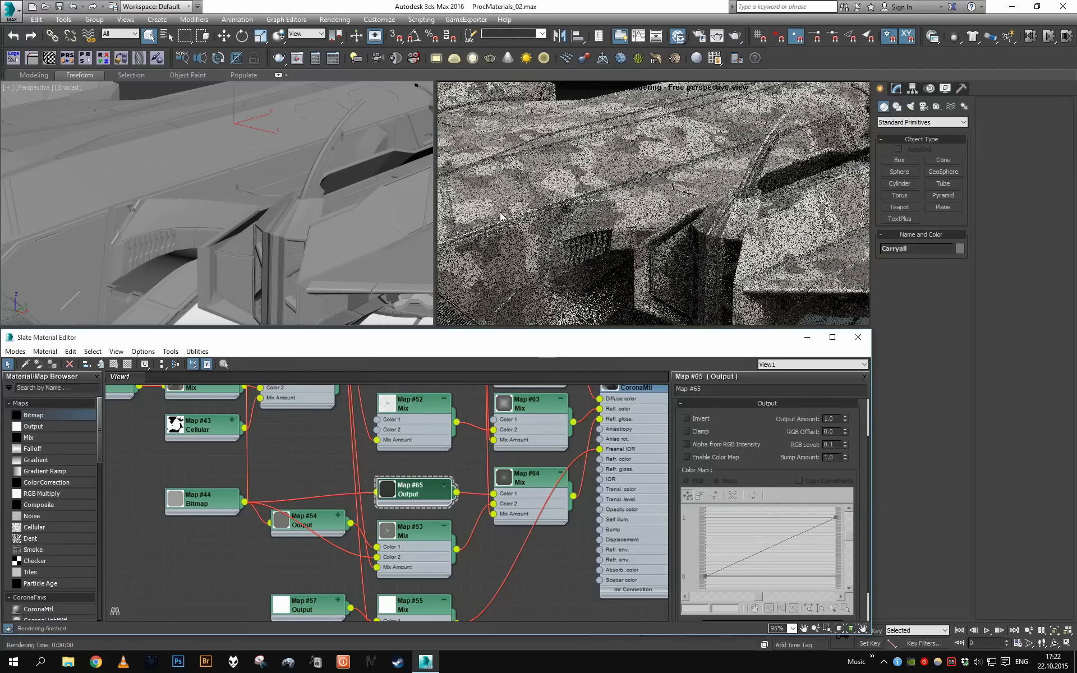
# Set the Combo_02_Darker bitmap's RGB Offset to -0.1 and RGB Level to 2 while viewing the hull's side panels.
pyautogui.keyDown('alt'); pyautogui.moveTo(339, 186); pyautogui.dragTo(357, 175, button='middle'); pyautogui.keyUp('alt')
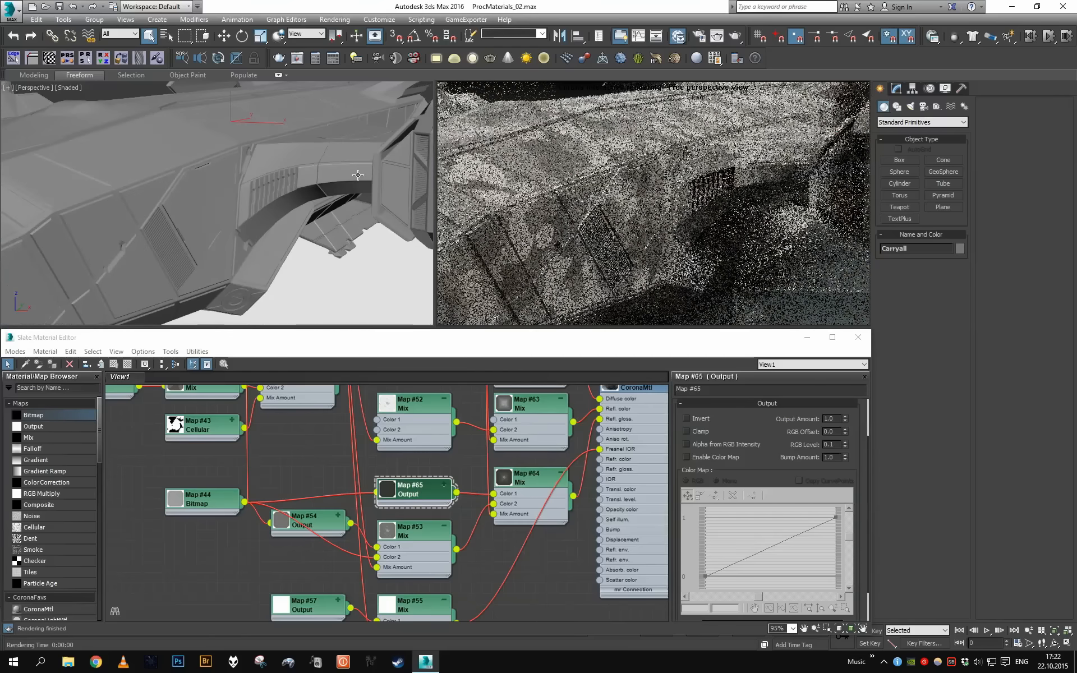
pyautogui.moveTo(387, 410); pyautogui.dragTo(347, 587, button='middle')
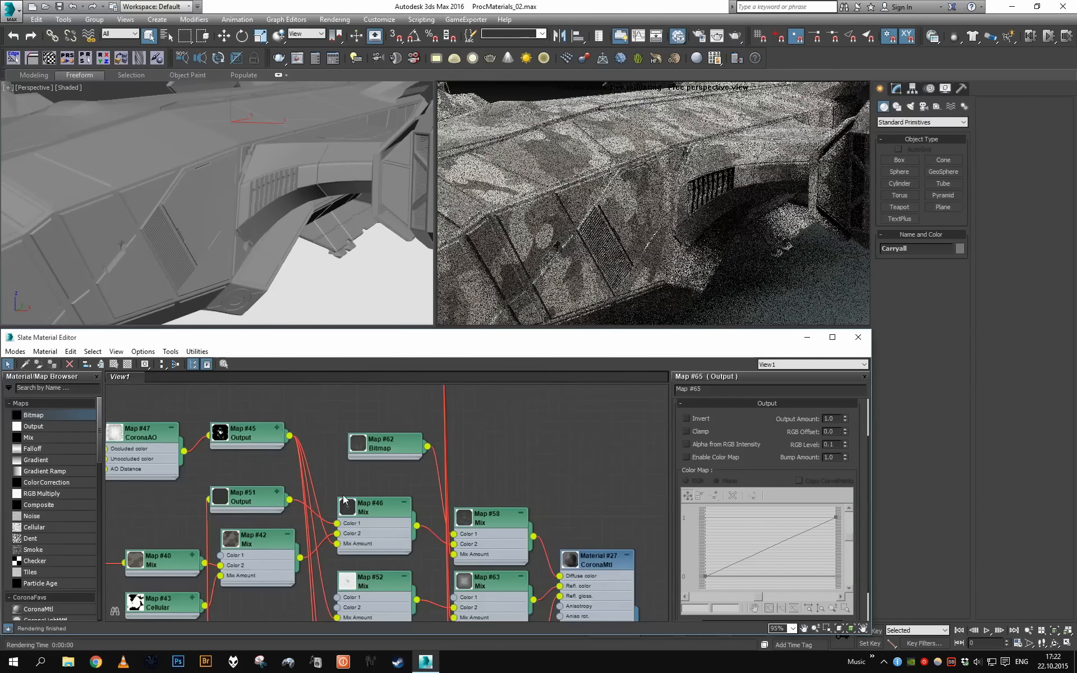
pyautogui.doubleClick(399, 440)
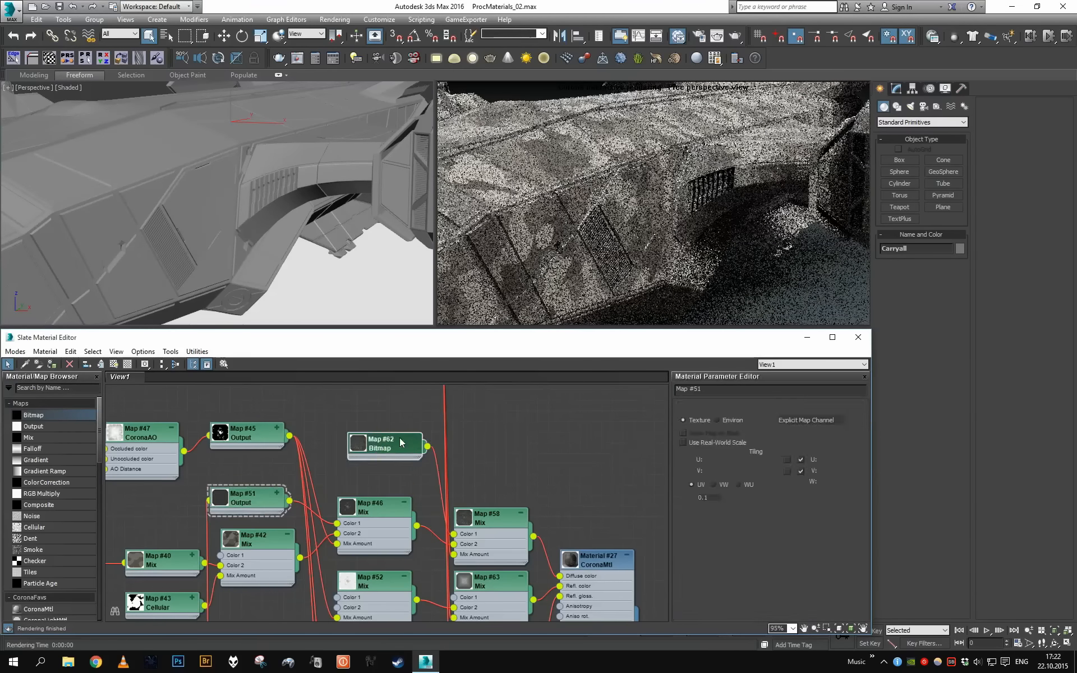
pyautogui.scroll(-15, 792, 564)
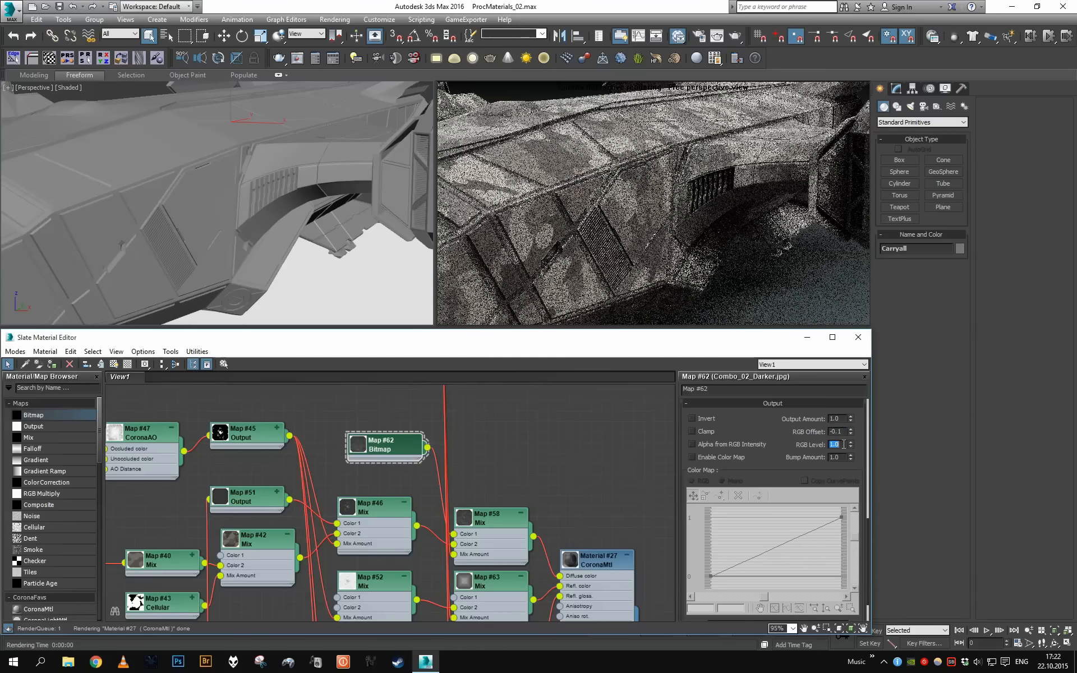
pyautogui.write('2')
pyautogui.press('Return')
# Enlarge the Combo_02_Darker bitmap's preview to judge its tone, set its RGB Offset to -0.05 and shrink the preview again.
pyautogui.doubleClick(365, 447)
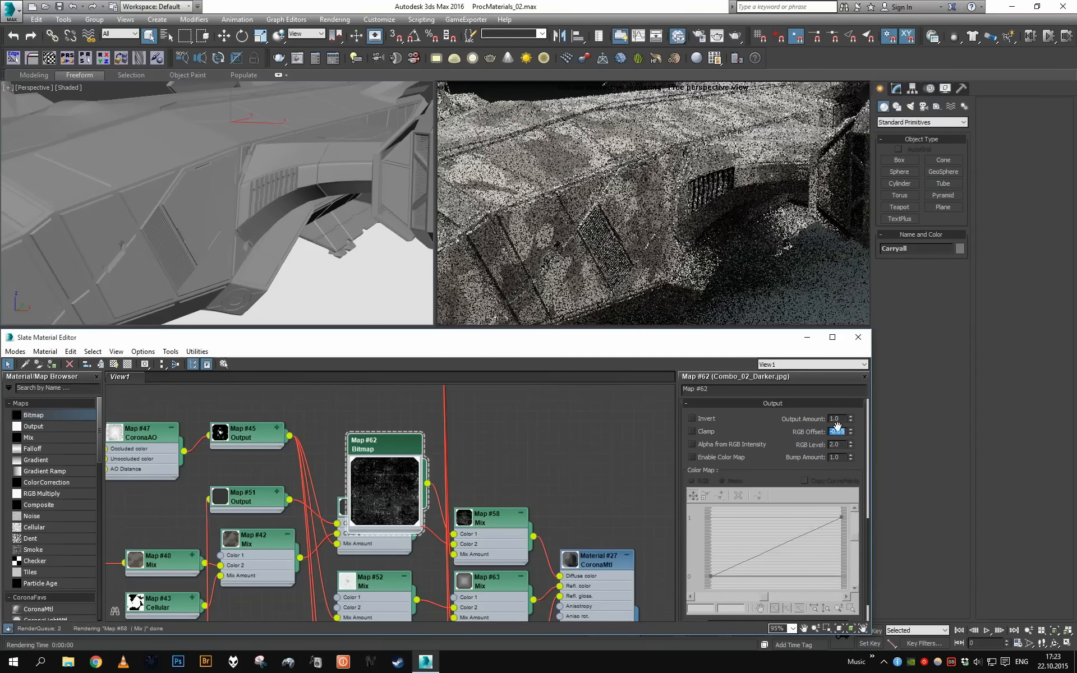
pyautogui.doubleClick(393, 482)
pyautogui.scroll(1, 356, 451)
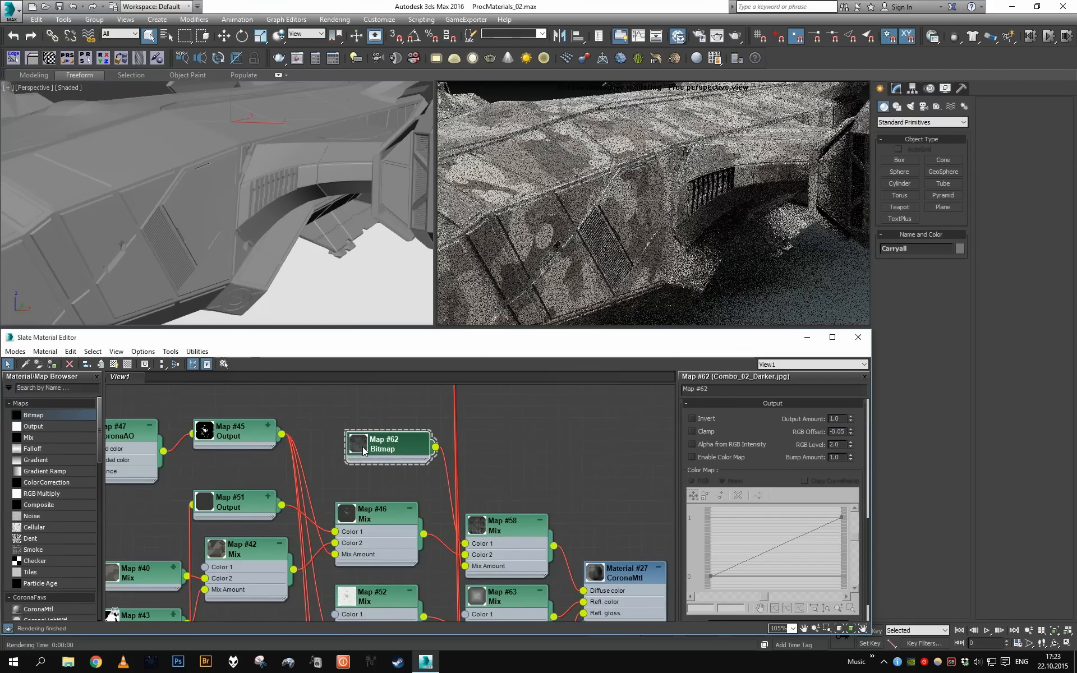
pyautogui.doubleClick(363, 448)
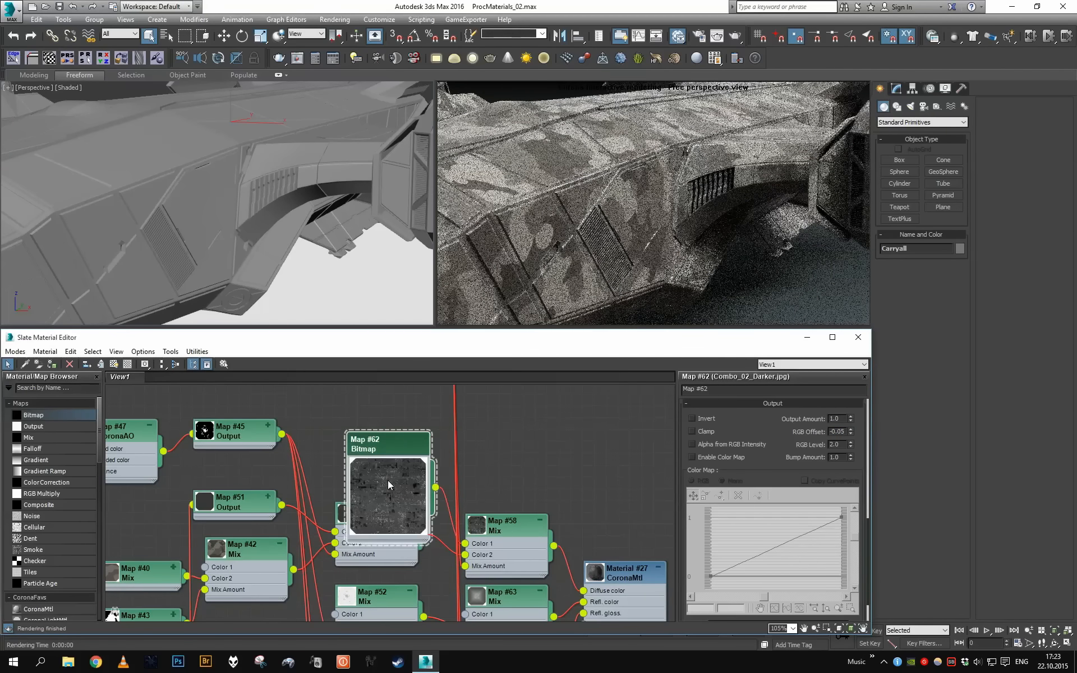
pyautogui.doubleClick(388, 480)
# Orbit the perspective view to the other side of the spaceship's hull and render it in the Corona frame buffer.
pyautogui.scroll(-5, 224, 206)
pyautogui.keyDown('alt'); pyautogui.moveTo(223, 206); pyautogui.dragTo(250, 237, button='middle'); pyautogui.keyUp('alt')
pyautogui.scroll(5, 270, 254)
pyautogui.scroll(-3, 250, 238)
pyautogui.scroll(1, 250, 238)
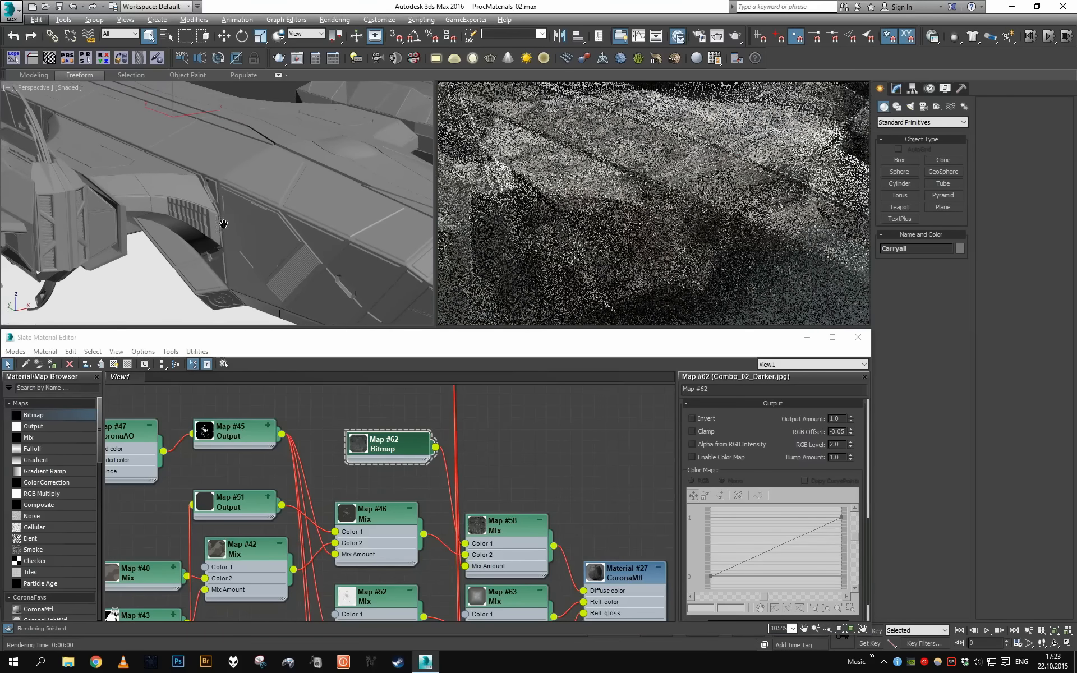
pyautogui.hotkey('shift', 'q')
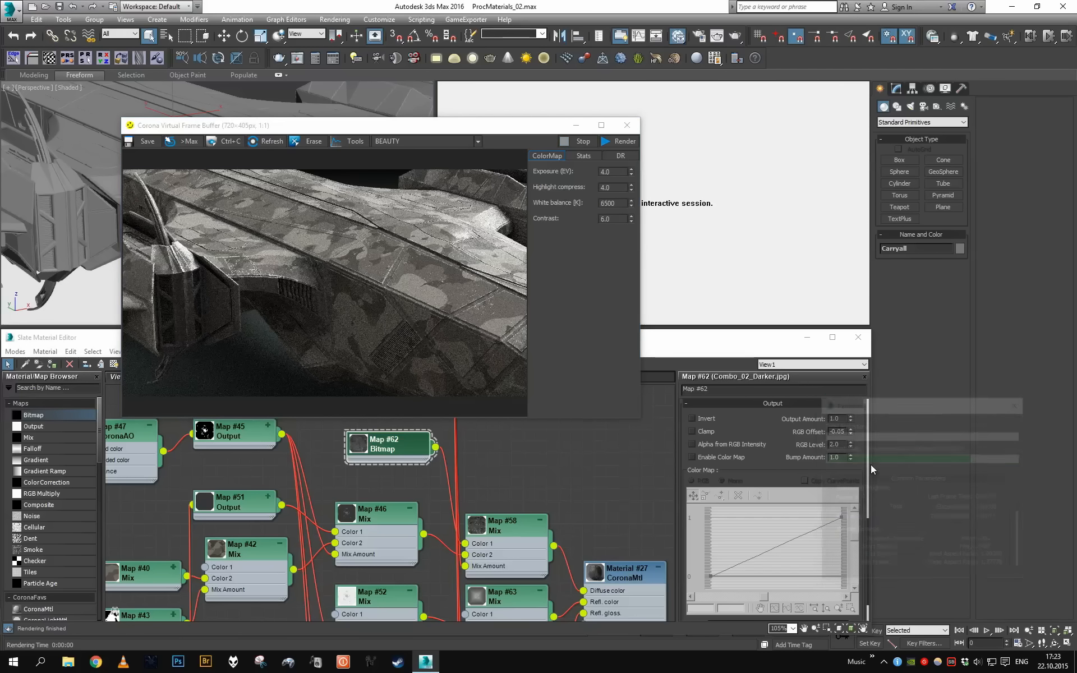
# Set the Combo_02_Darker bitmap's RGB Level to 1.5, re-render the hull view, stop the render and close the frame buffer.
pyautogui.hotkey('shift', 'q')
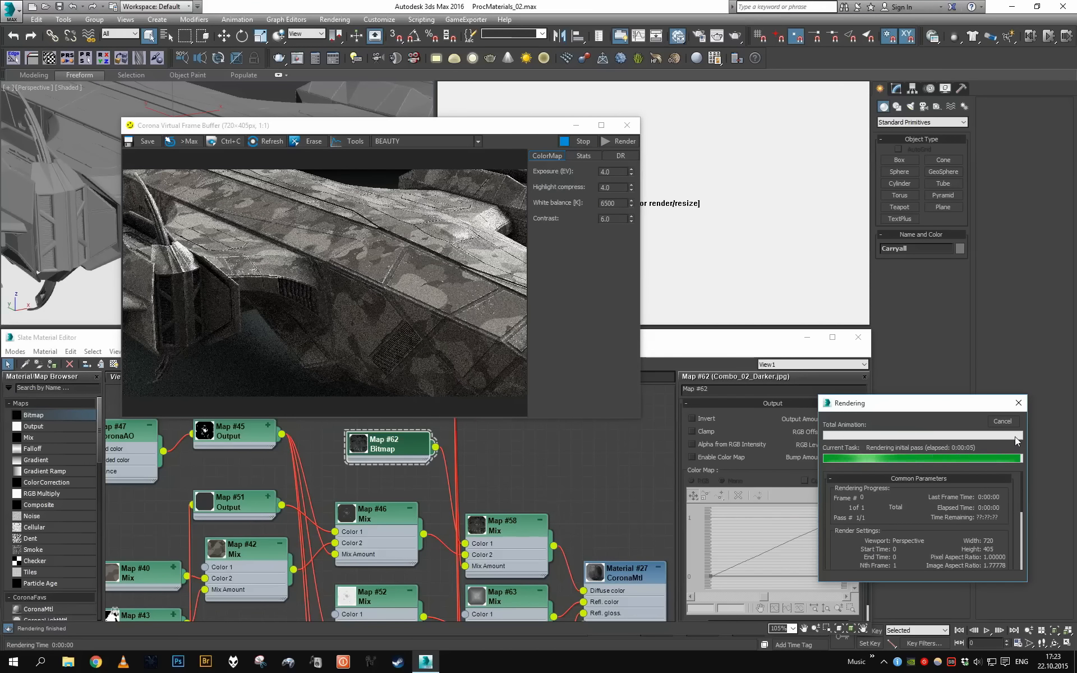
pyautogui.click(1003, 421)
pyautogui.click(627, 125)
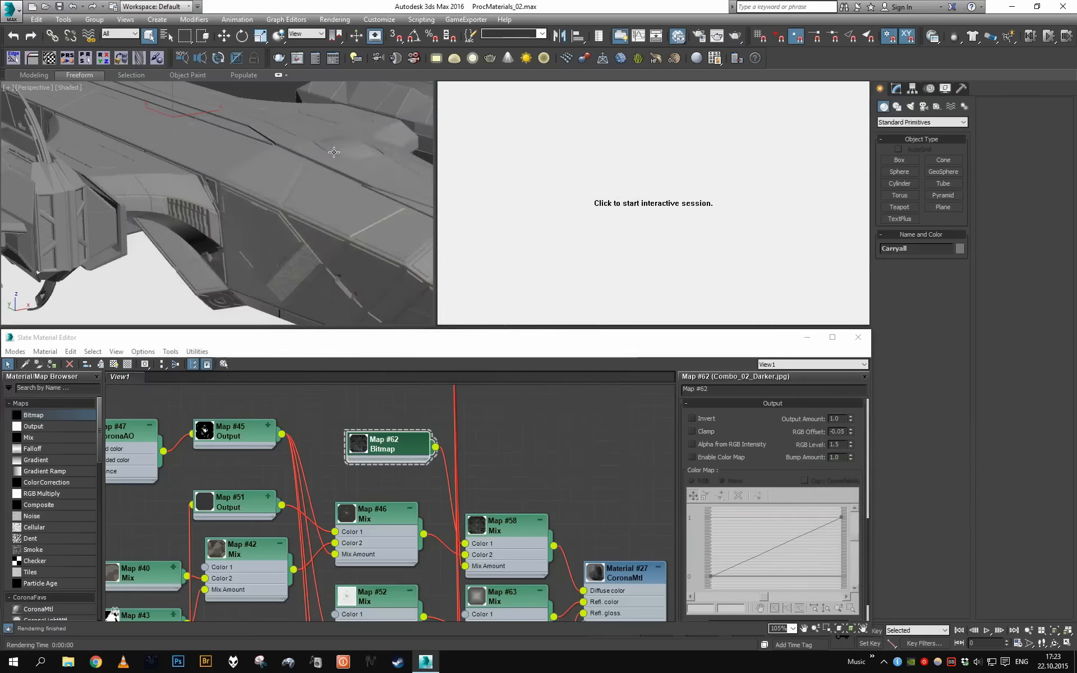
# Frame the whole spaceship from the front in the perspective view and start an interactive Corona session for it.
pyautogui.scroll(3, 315, 183)
pyautogui.scroll(-5, 315, 183)
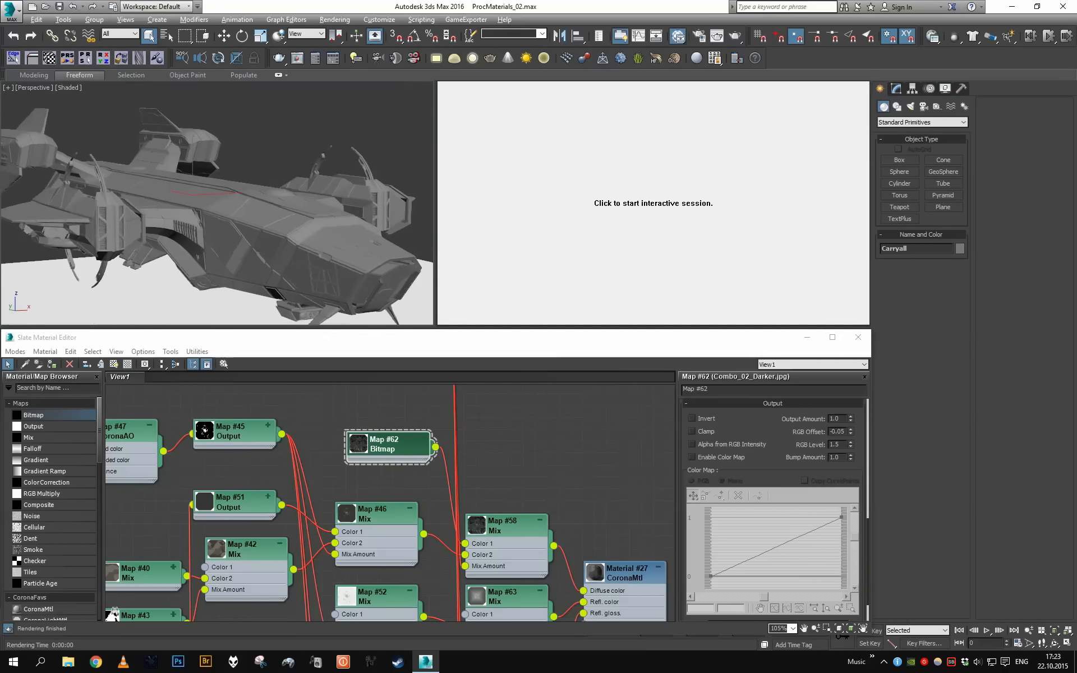
pyautogui.moveTo(315, 183)
pyautogui.keyDown('alt'); pyautogui.mouseDown(button='middle')
pyautogui.moveTo(324, 200)
pyautogui.moveTo(310, 192)
pyautogui.mouseUp(button='middle'); pyautogui.keyUp('alt')
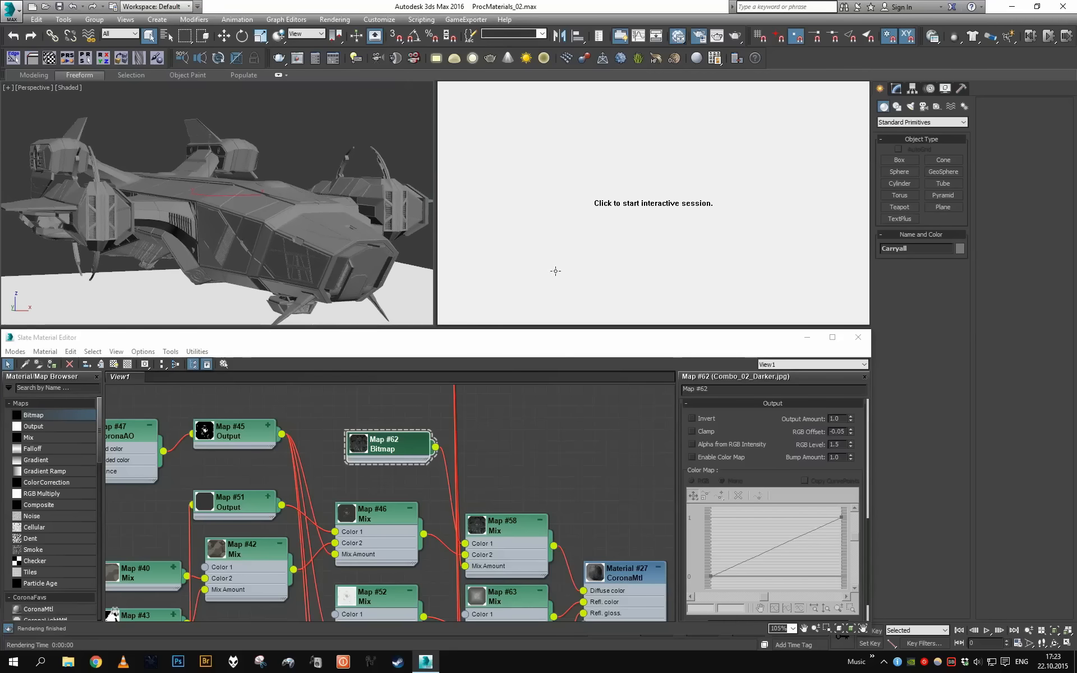
pyautogui.press('F10')
pyautogui.click(1057, 93)
pyautogui.click(682, 210)
pyautogui.scroll(-3, 596, 461)
pyautogui.moveTo(581, 469); pyautogui.dragTo(563, 429, button='middle')
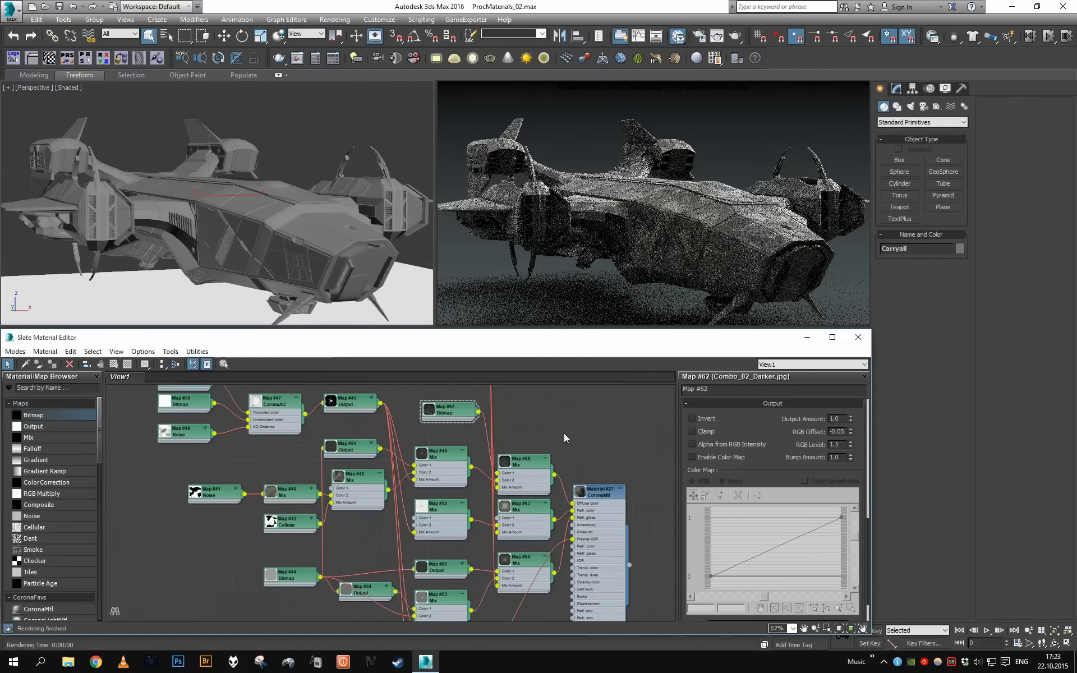
pyautogui.middleClick(348, 160)
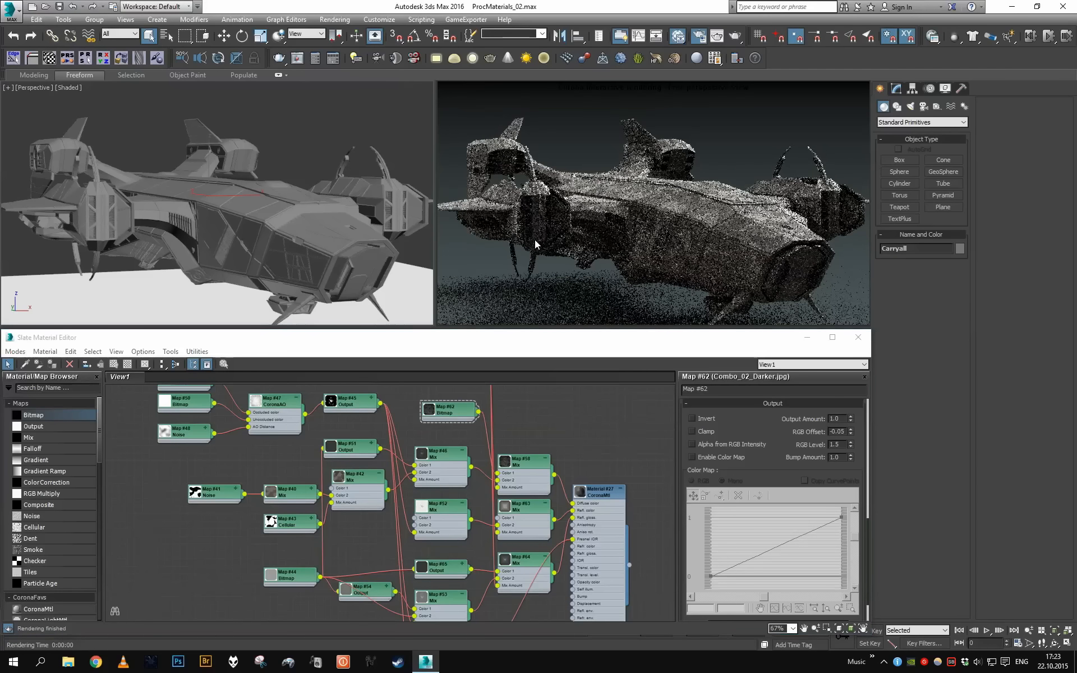
# Set the render output width to 960, render the whole spaceship, stop the render and close the render settings.
pyautogui.press('F10')
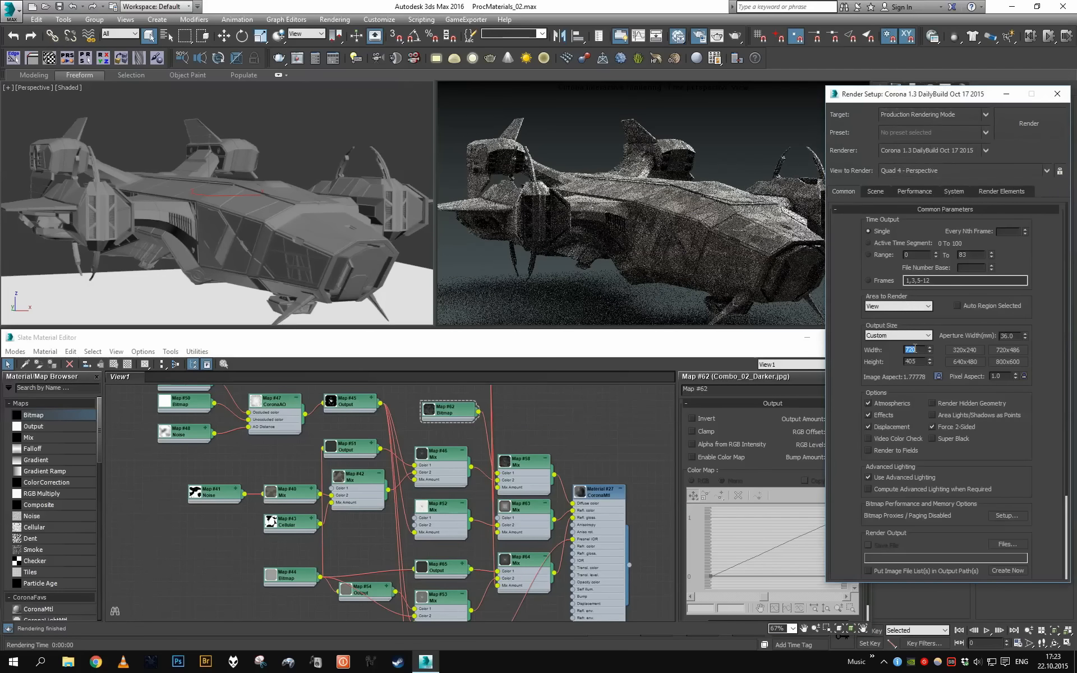
pyautogui.write('960')
pyautogui.click(1030, 123)
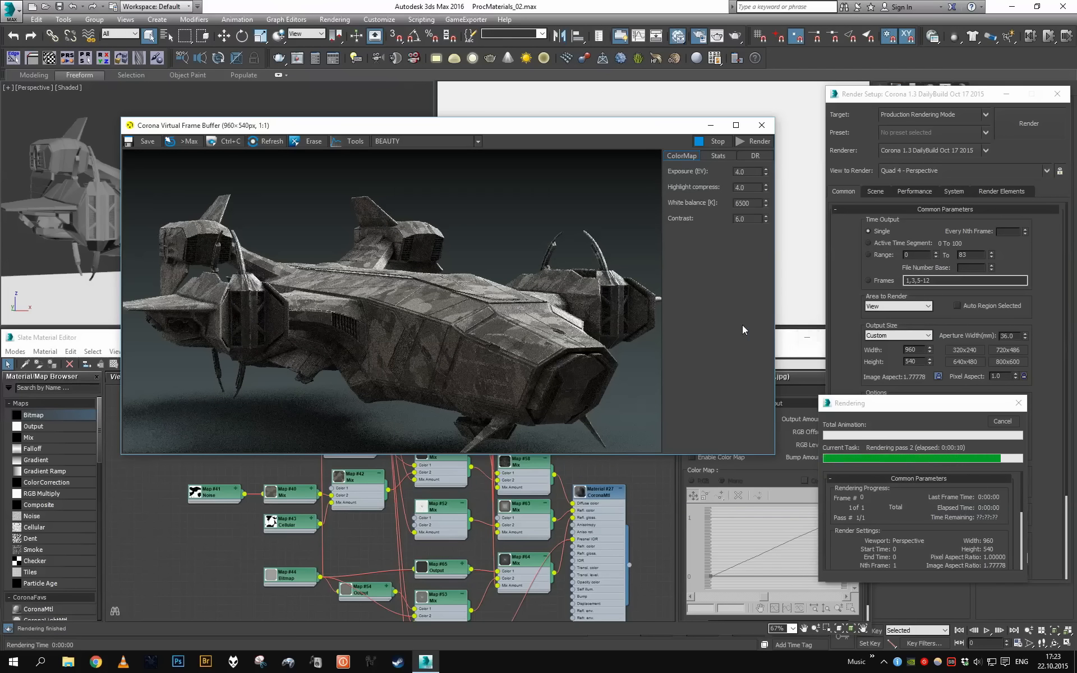
pyautogui.click(1002, 422)
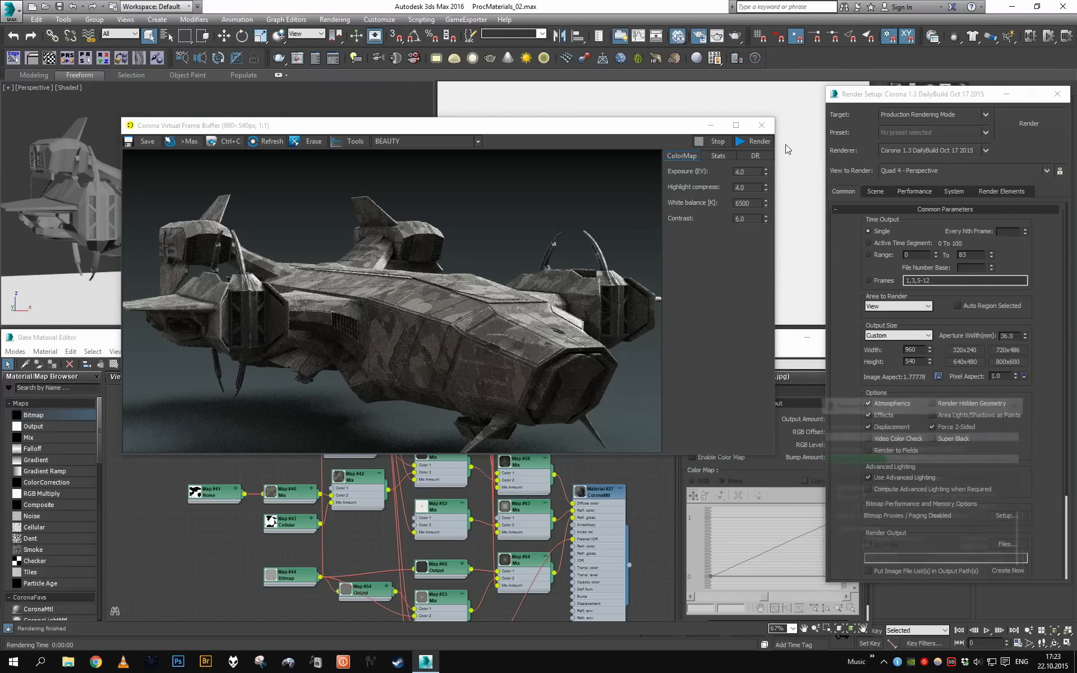
pyautogui.click(1053, 100)
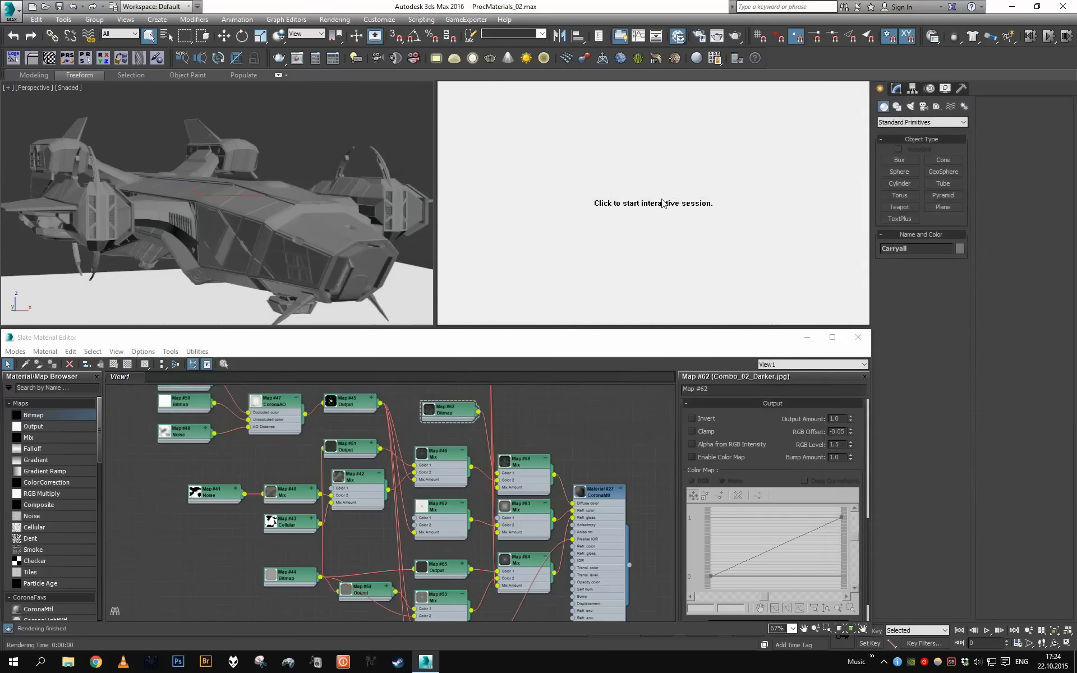
# Set the U Offset of the D_int_day_stairs_windowlight.exr environment bitmap to 1.28 with the interactive session running and render the perspective view.
pyautogui.click(661, 204)
pyautogui.moveTo(581, 453); pyautogui.dragTo(380, 447, button='middle')
pyautogui.scroll(3, 512, 465)
pyautogui.doubleClick(533, 458)
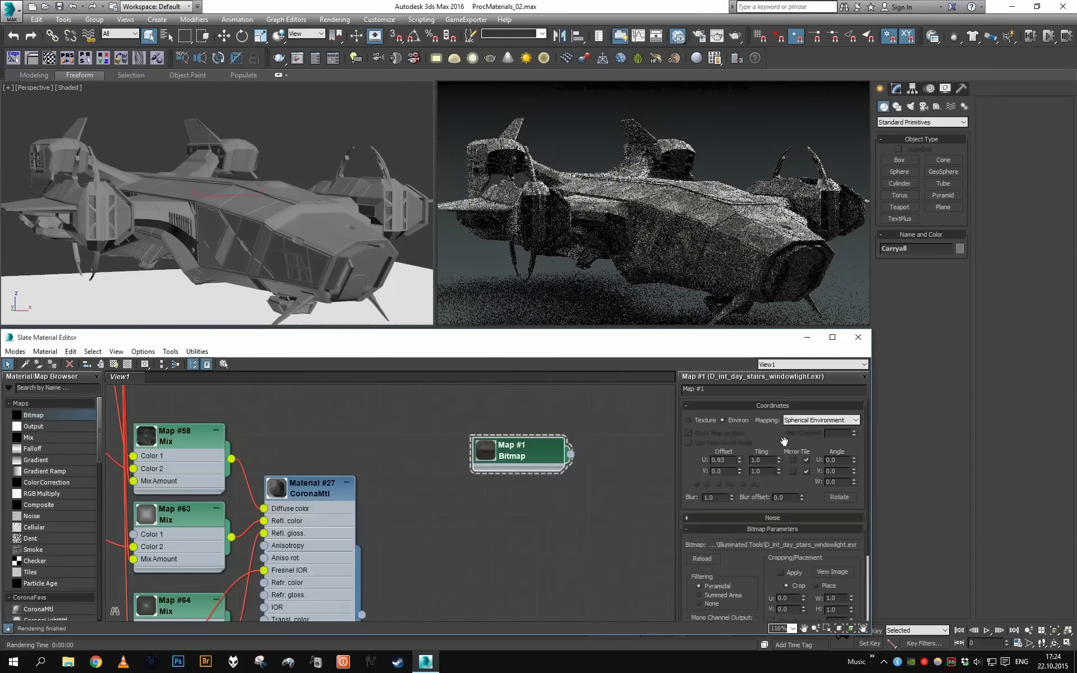
pyautogui.moveTo(739, 446); pyautogui.dragTo(738, 438)
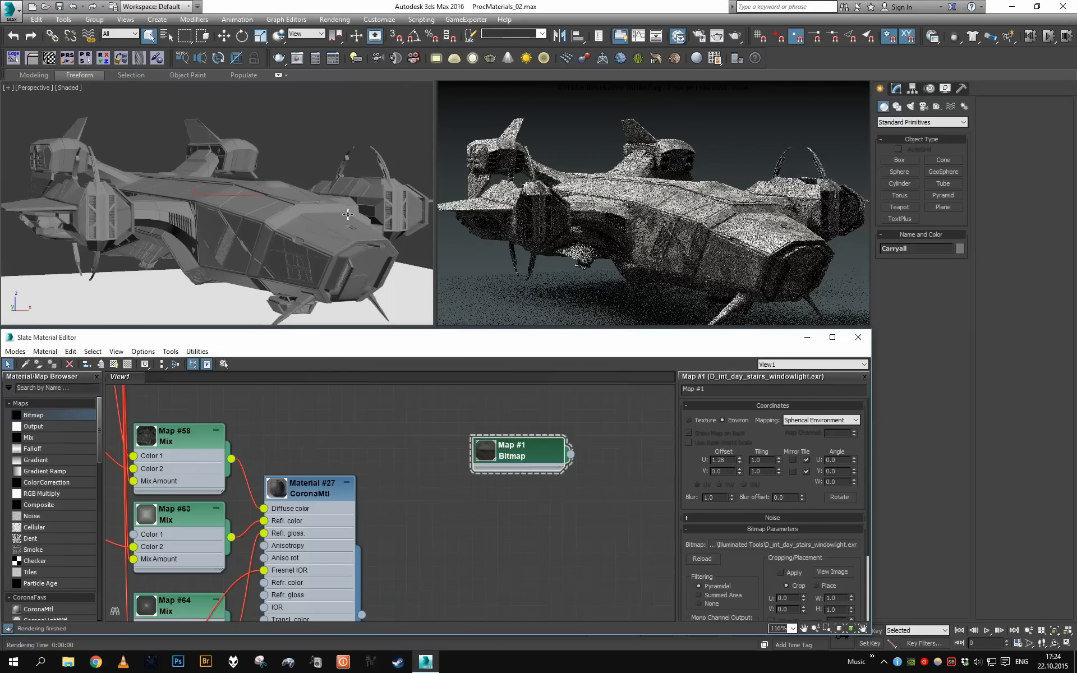
pyautogui.click(348, 214)
pyautogui.hotkey('shift', 'q')
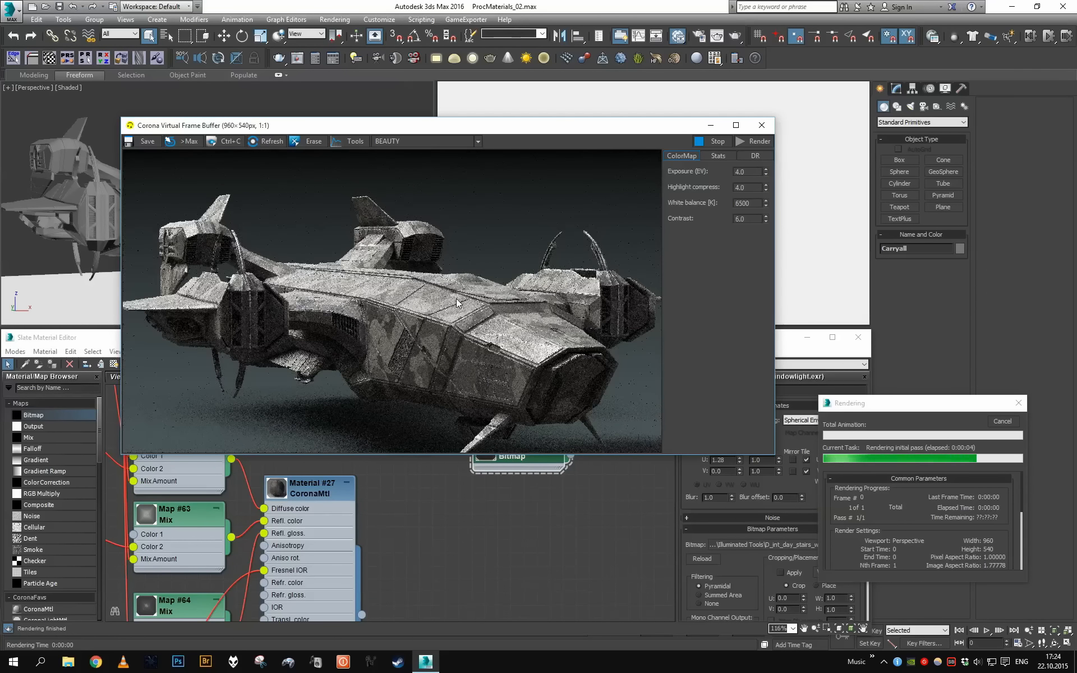
# Examine the camouflage, edge wear and highlights on the spaceship's side and top panels up close in the Corona frame buffer.
pyautogui.scroll(1, 456, 298)
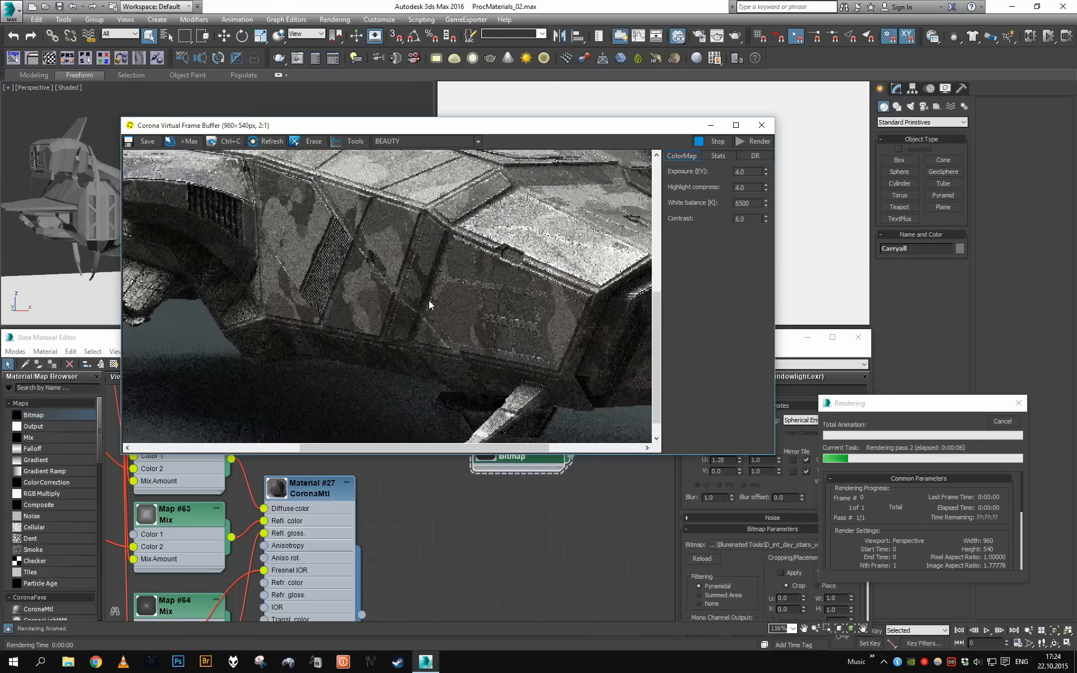
pyautogui.scroll(-1, 368, 281)
pyautogui.scroll(1, 367, 282)
pyautogui.scroll(-1, 368, 281)
pyautogui.scroll(1, 424, 305)
pyautogui.scroll(-1, 448, 314)
pyautogui.scroll(1, 534, 350)
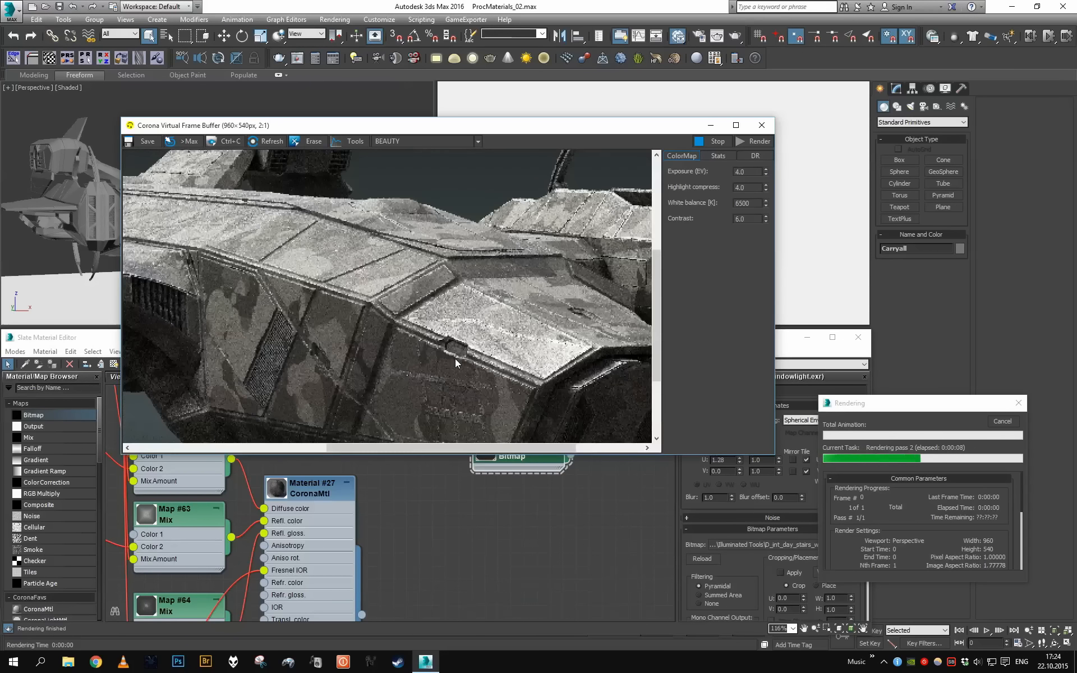
pyautogui.scroll(-1, 456, 359)
pyautogui.scroll(1, 448, 354)
pyautogui.scroll(-1, 413, 287)
pyautogui.scroll(1, 412, 303)
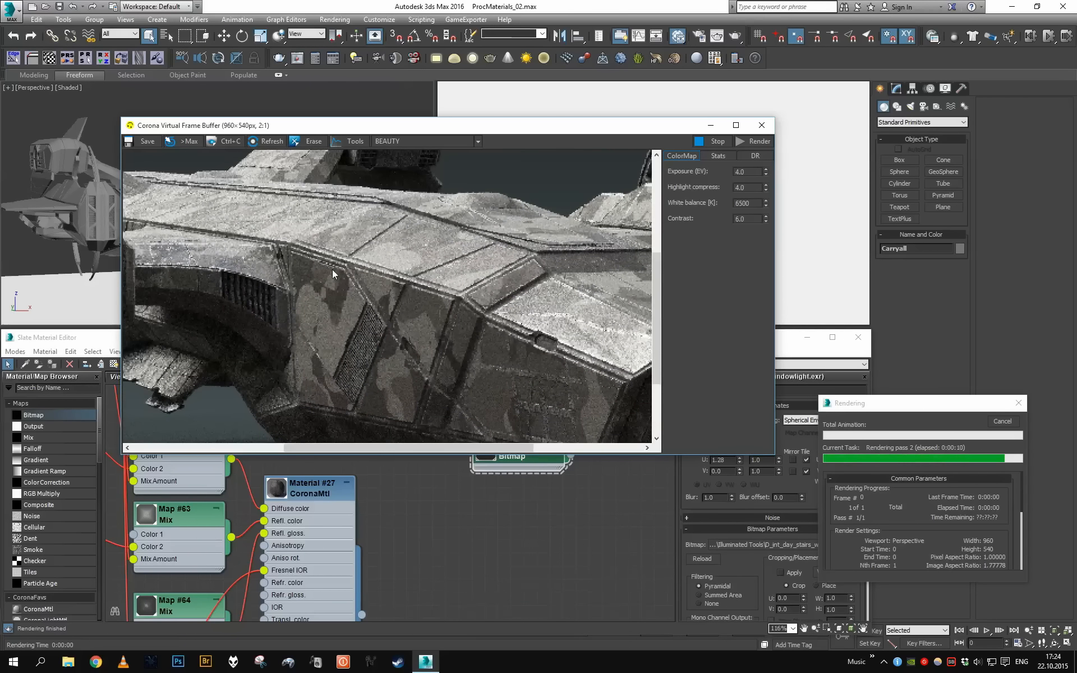
pyautogui.scroll(-1, 332, 269)
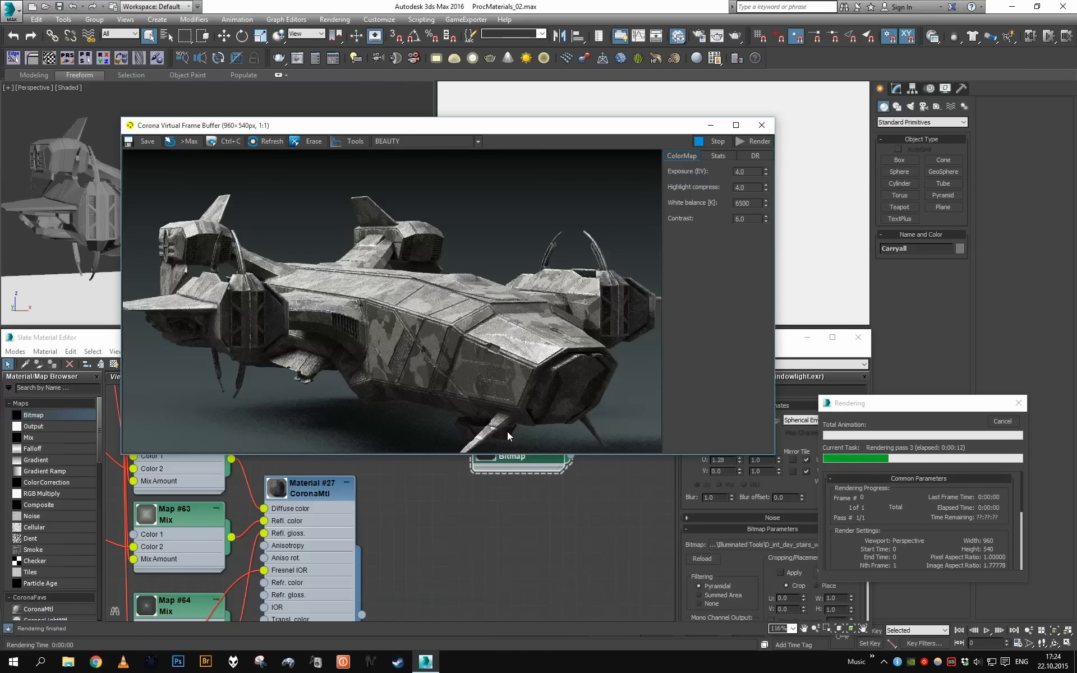